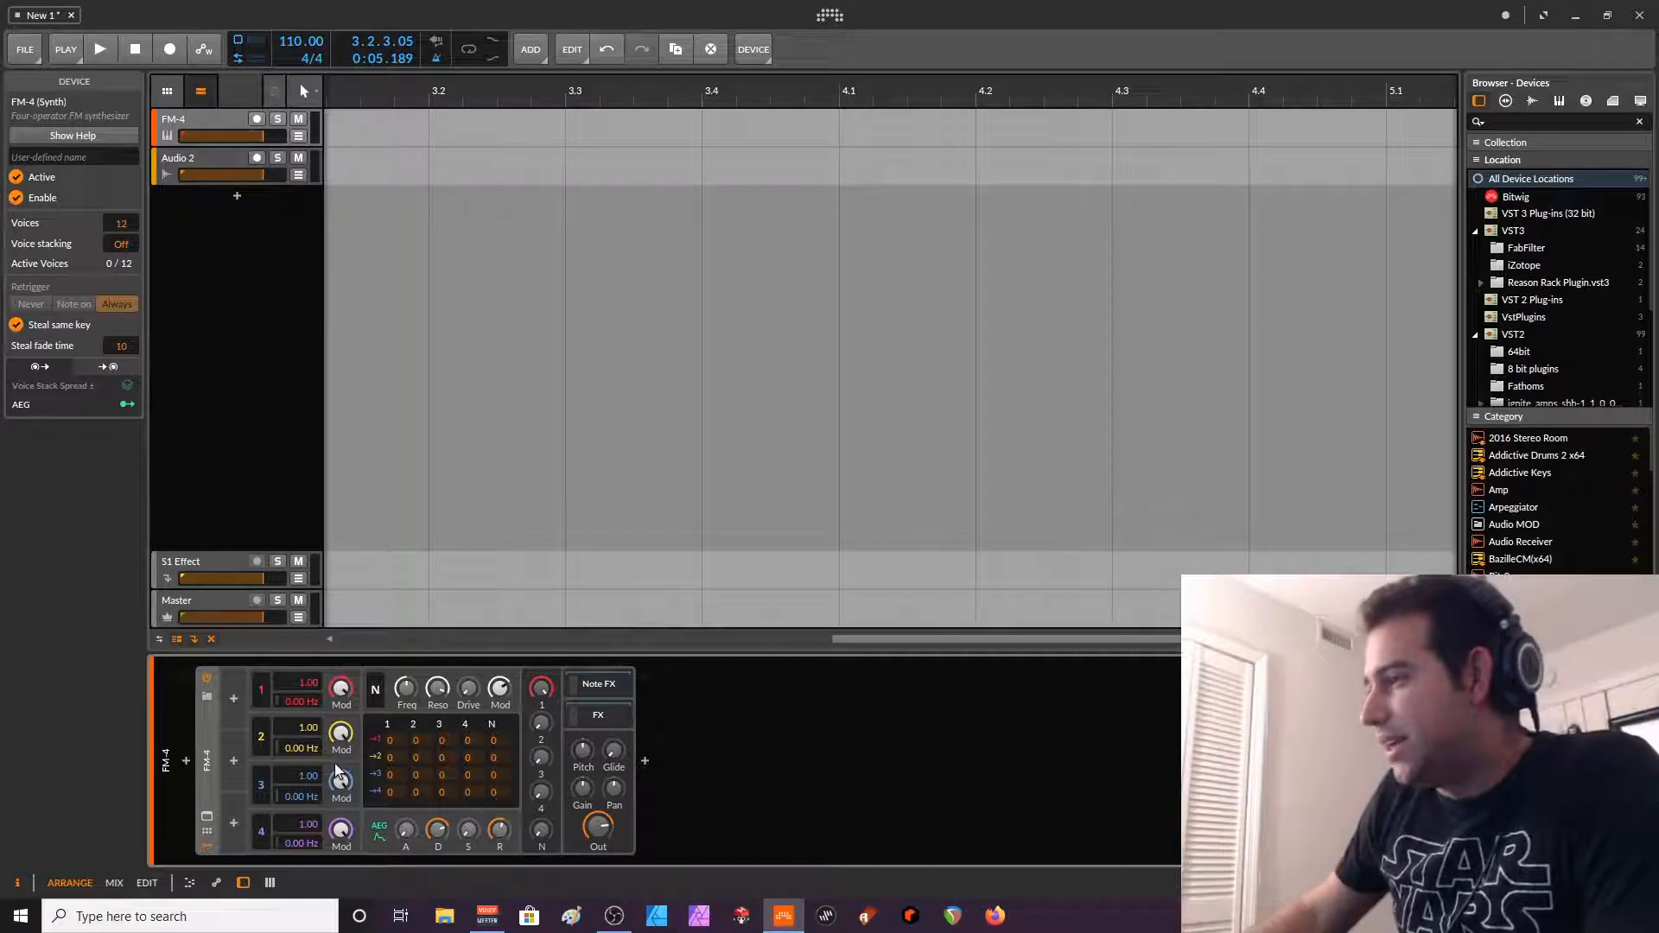
- Load the default preset into the FM-4 device on the first track
right_click(175, 119)
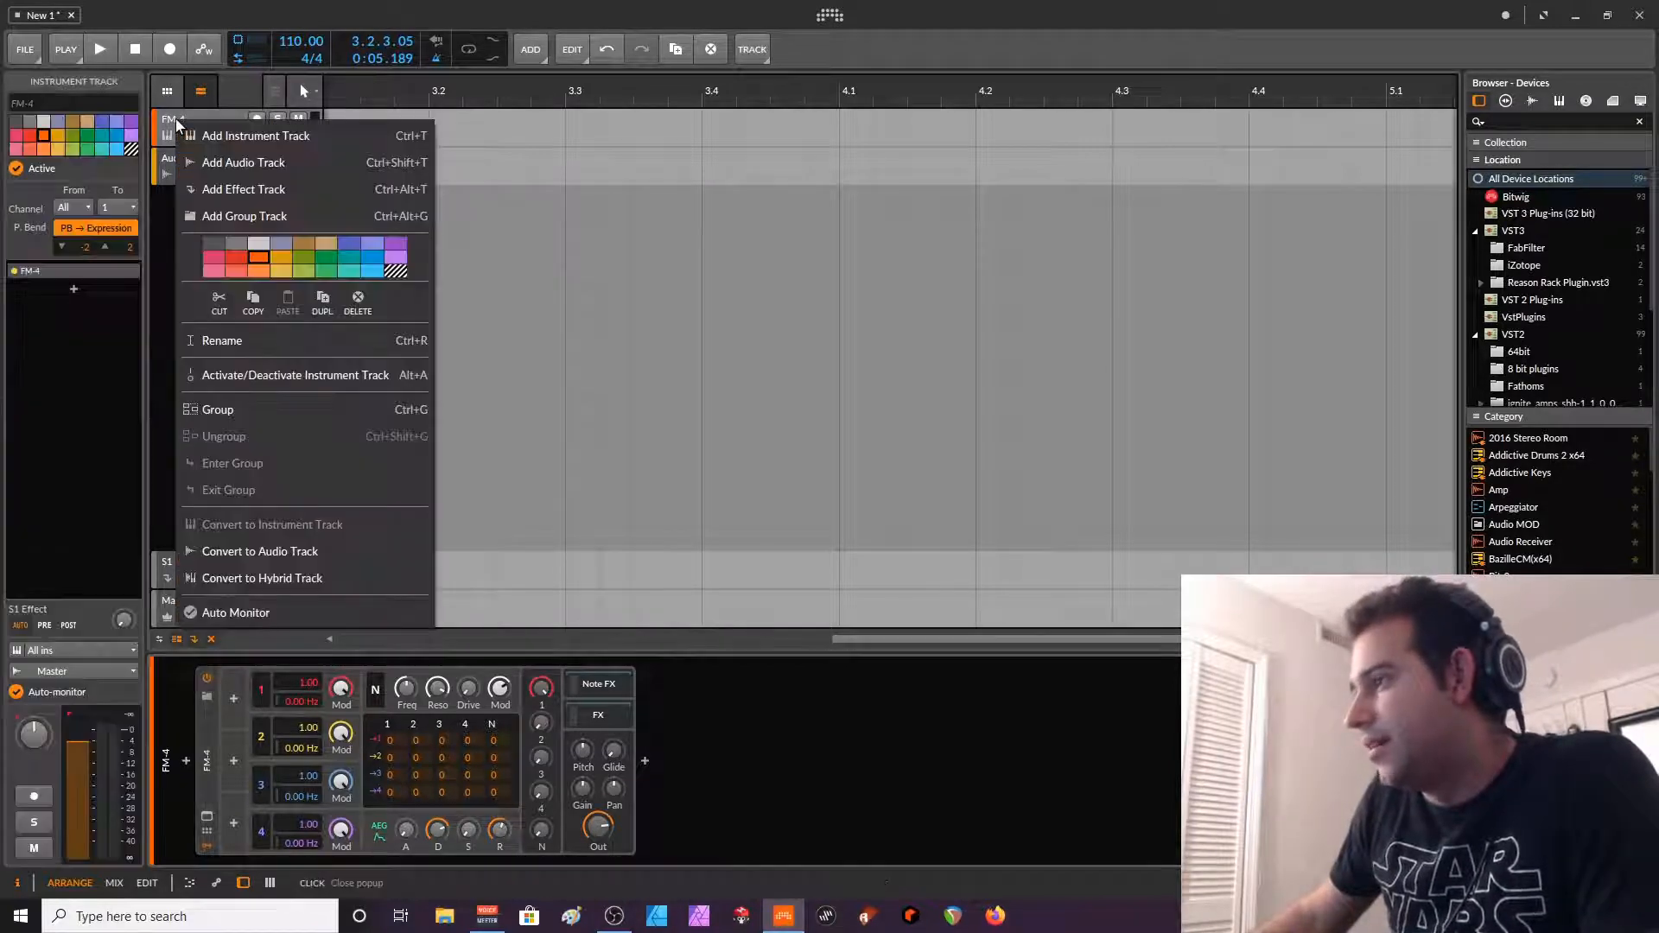
right_click(204, 749)
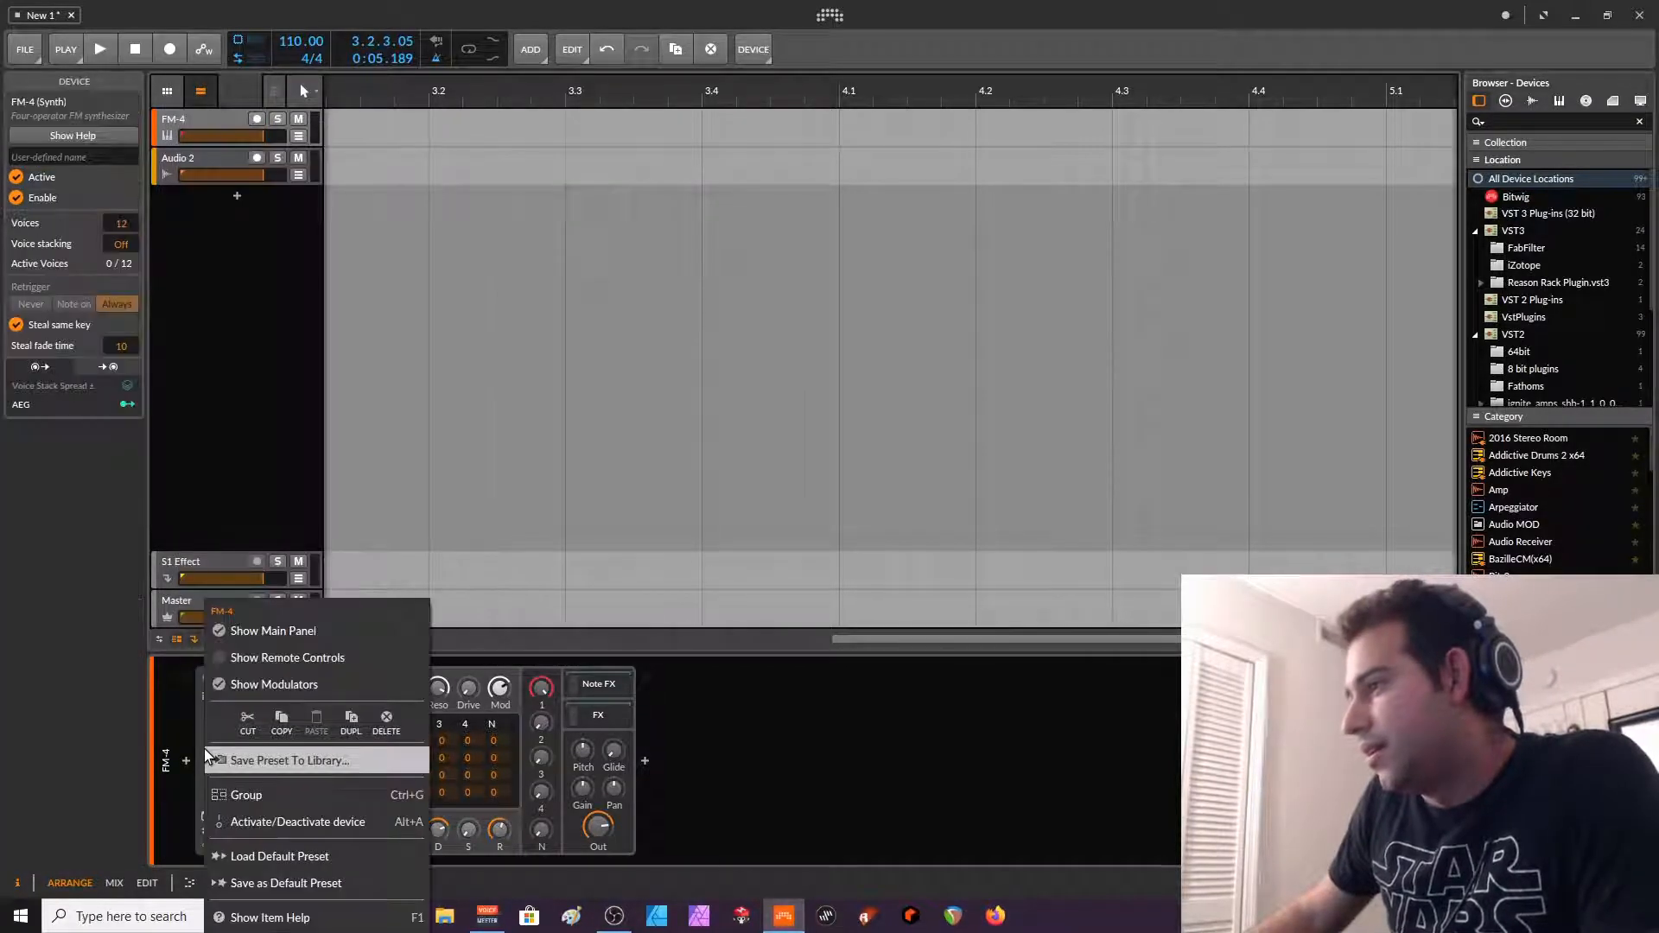
left_click(361, 856)
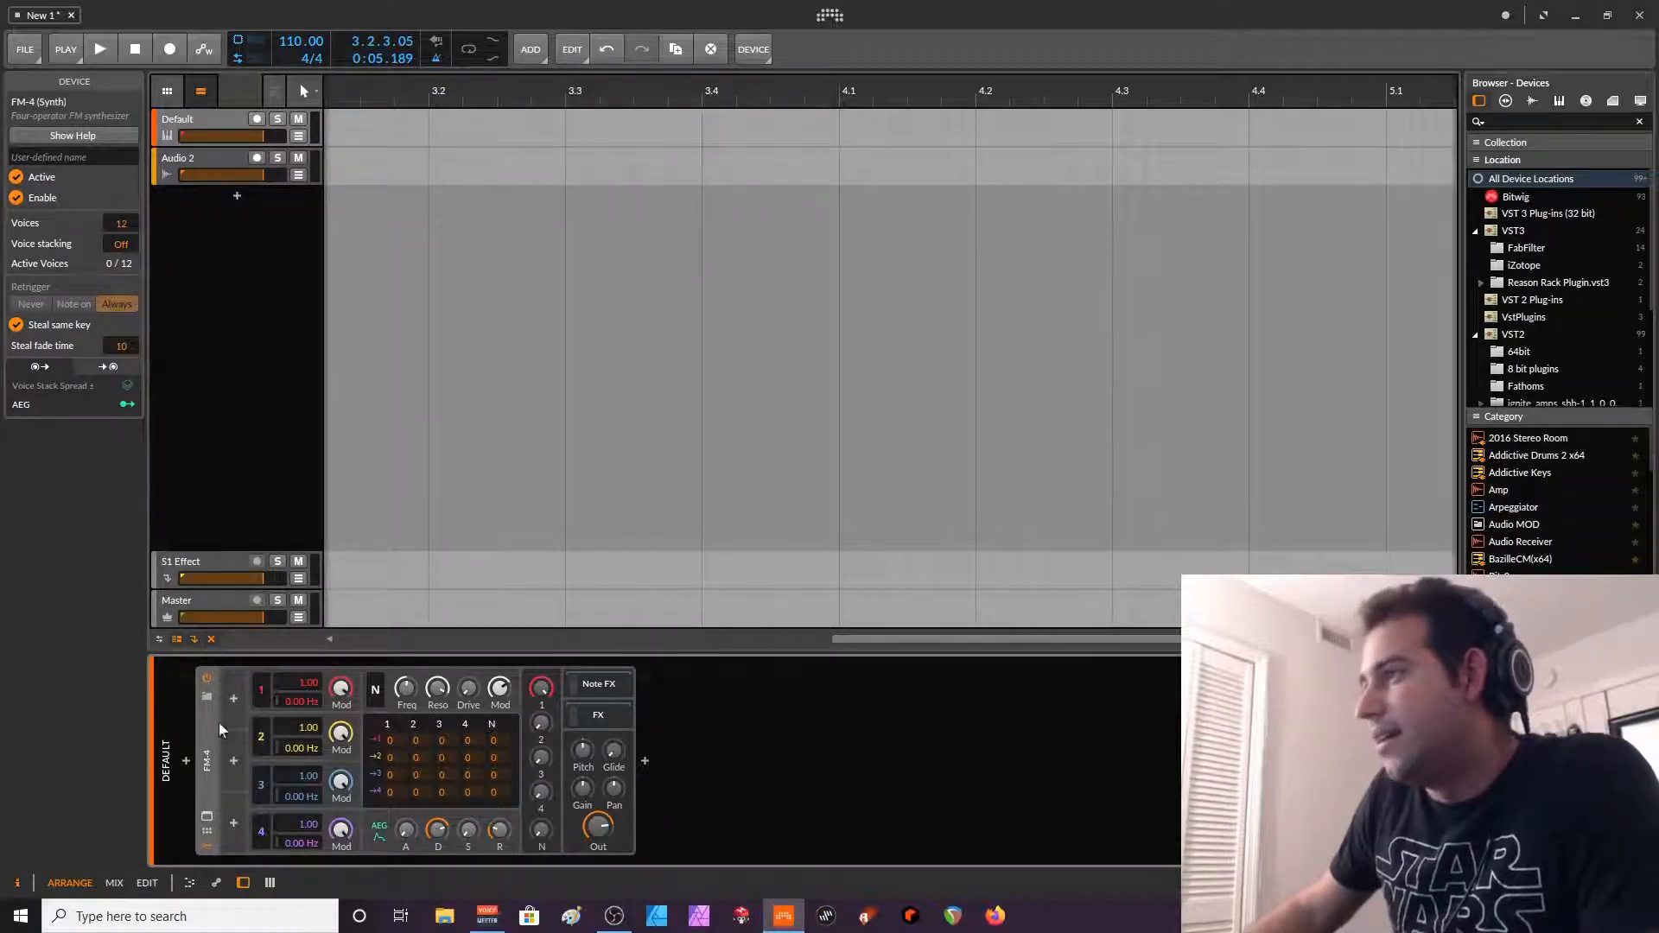
- Add a new instrument track and insert the FM-4 synth into its device chain
key("ctrl+t")
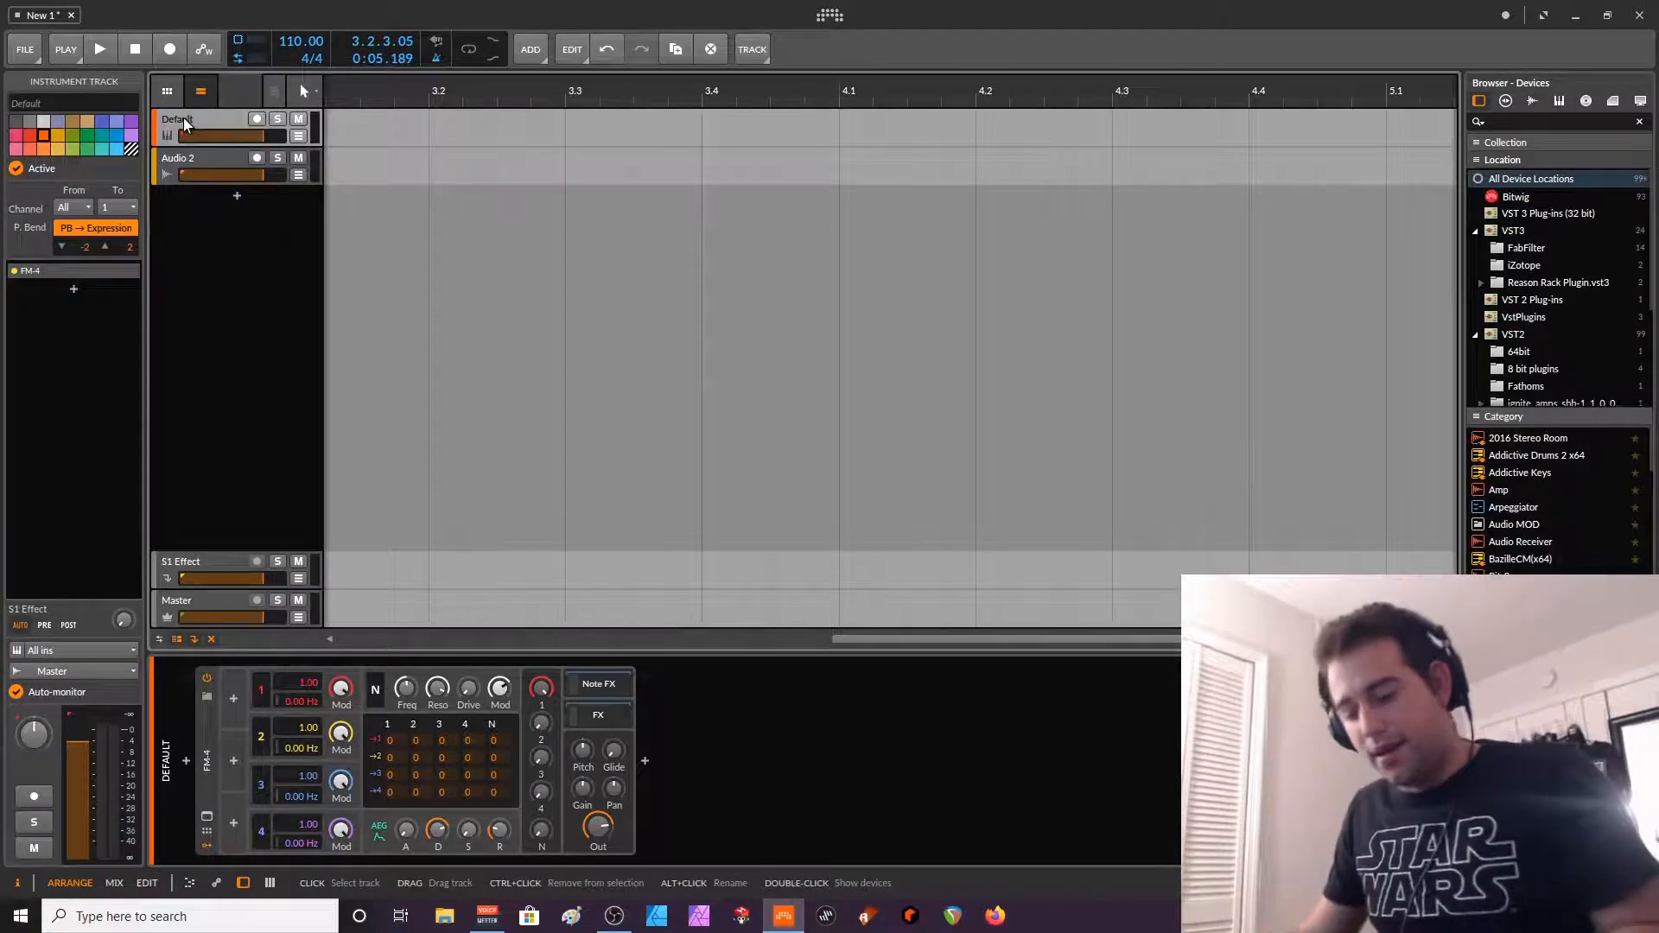
left_click(185, 760)
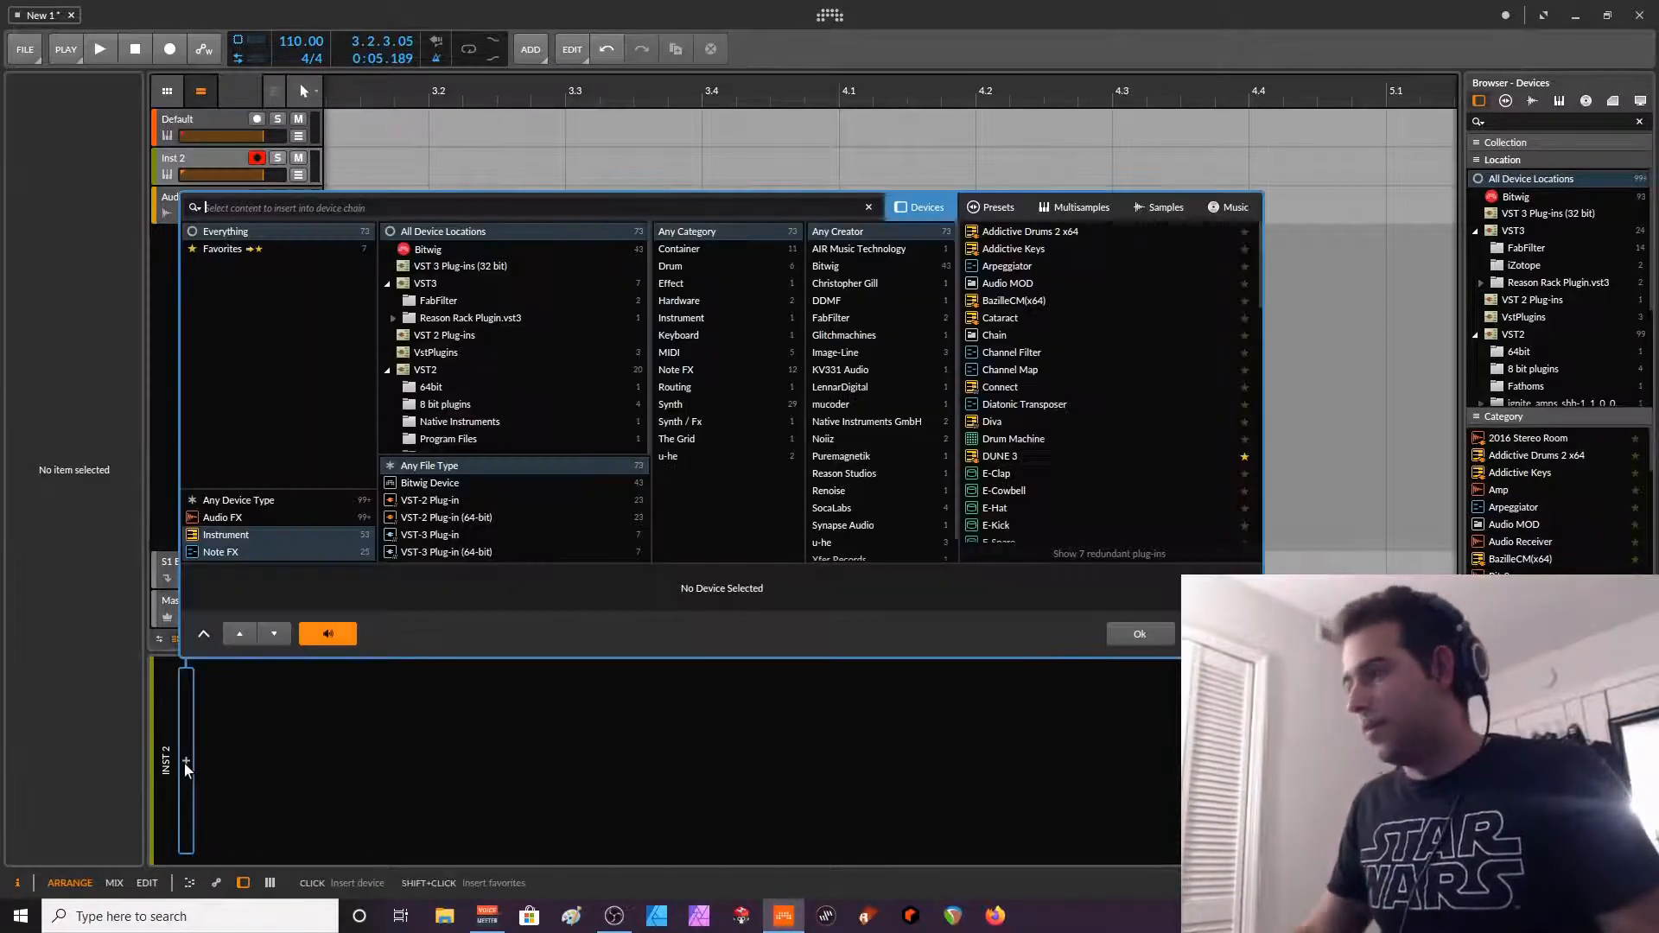
type("fm")
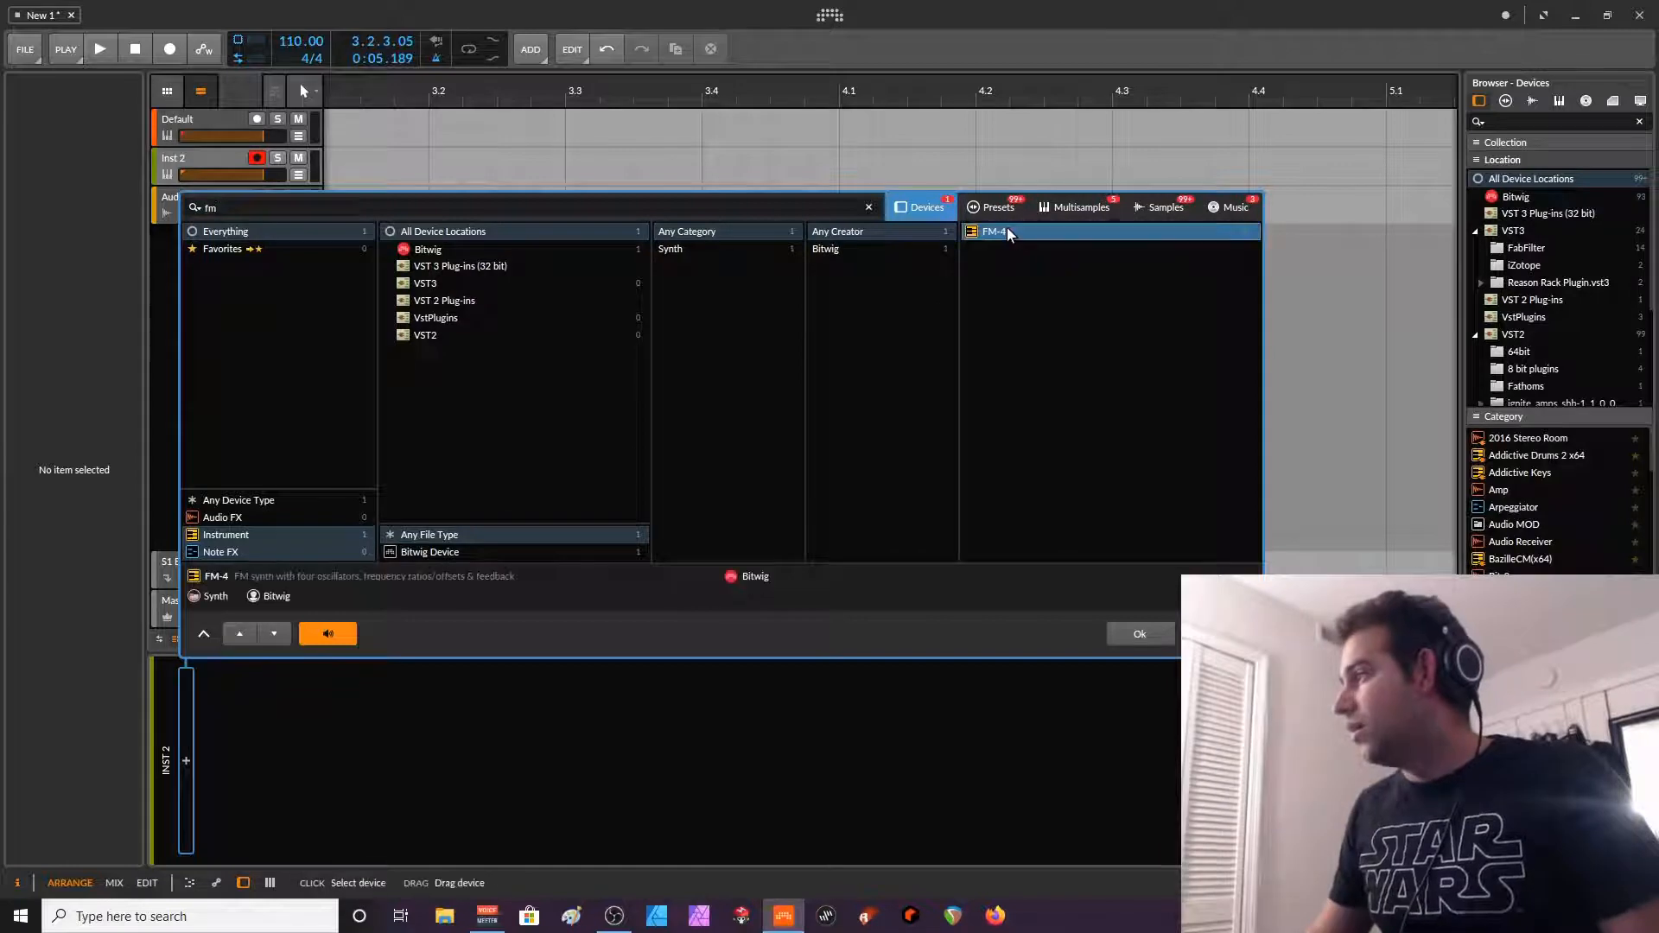
left_click(1008, 231)
left_click(1155, 632)
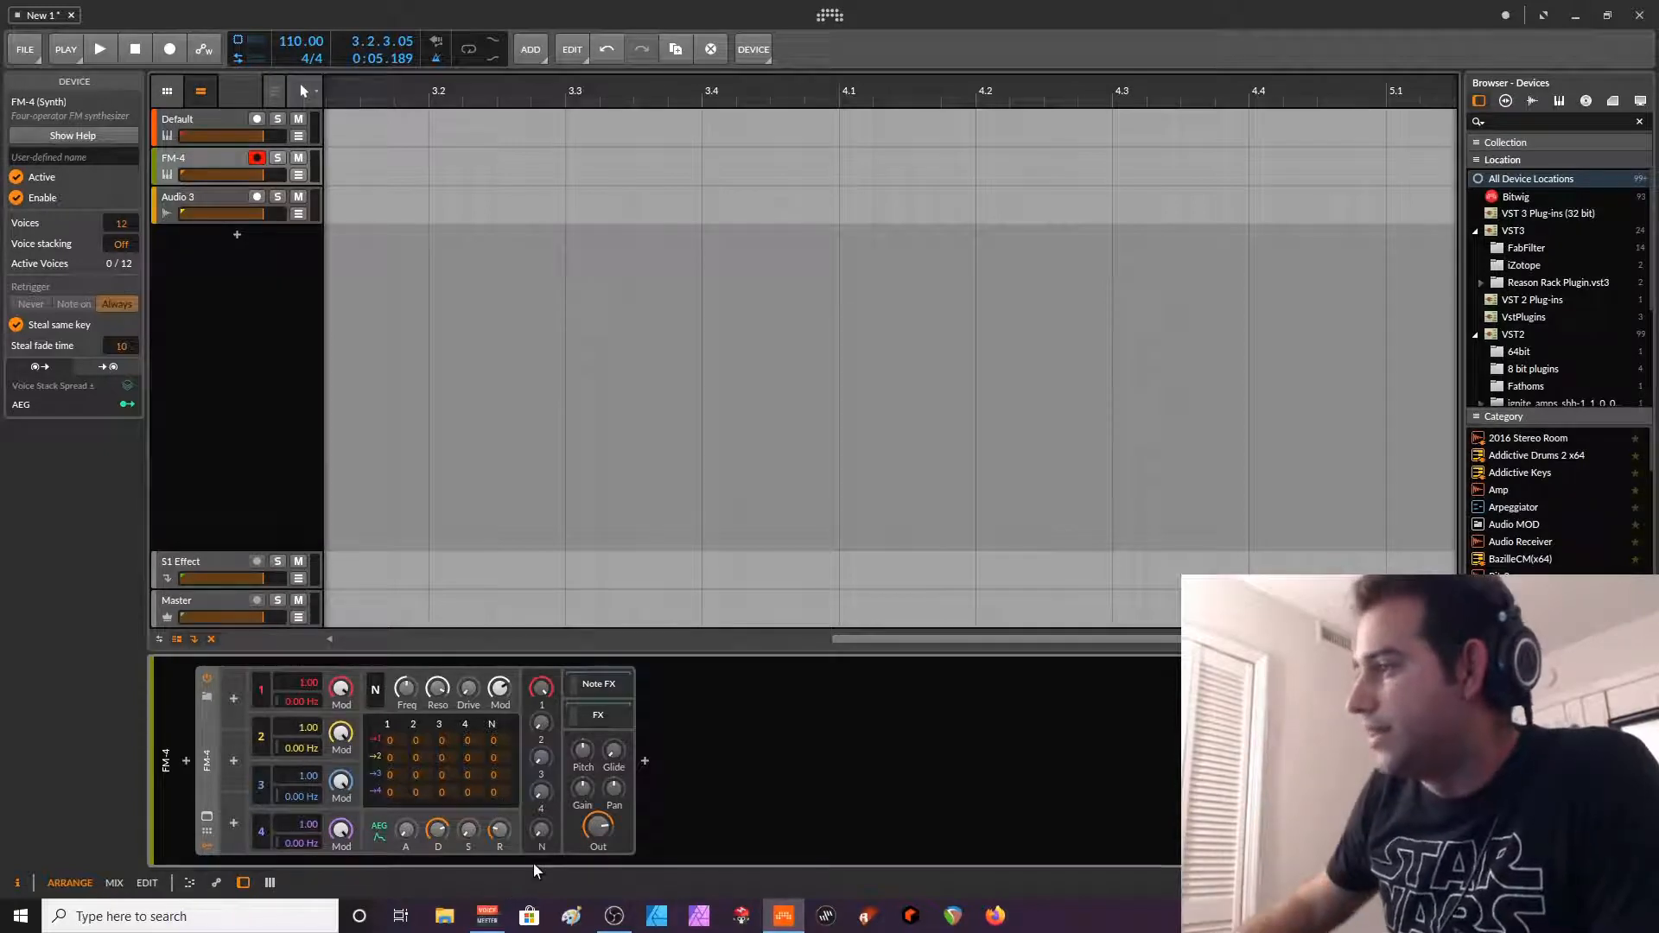
- Look into the FM-4's FX and Note FX chains and examine the Note Pitch Shifter's octave options
right_click(204, 733)
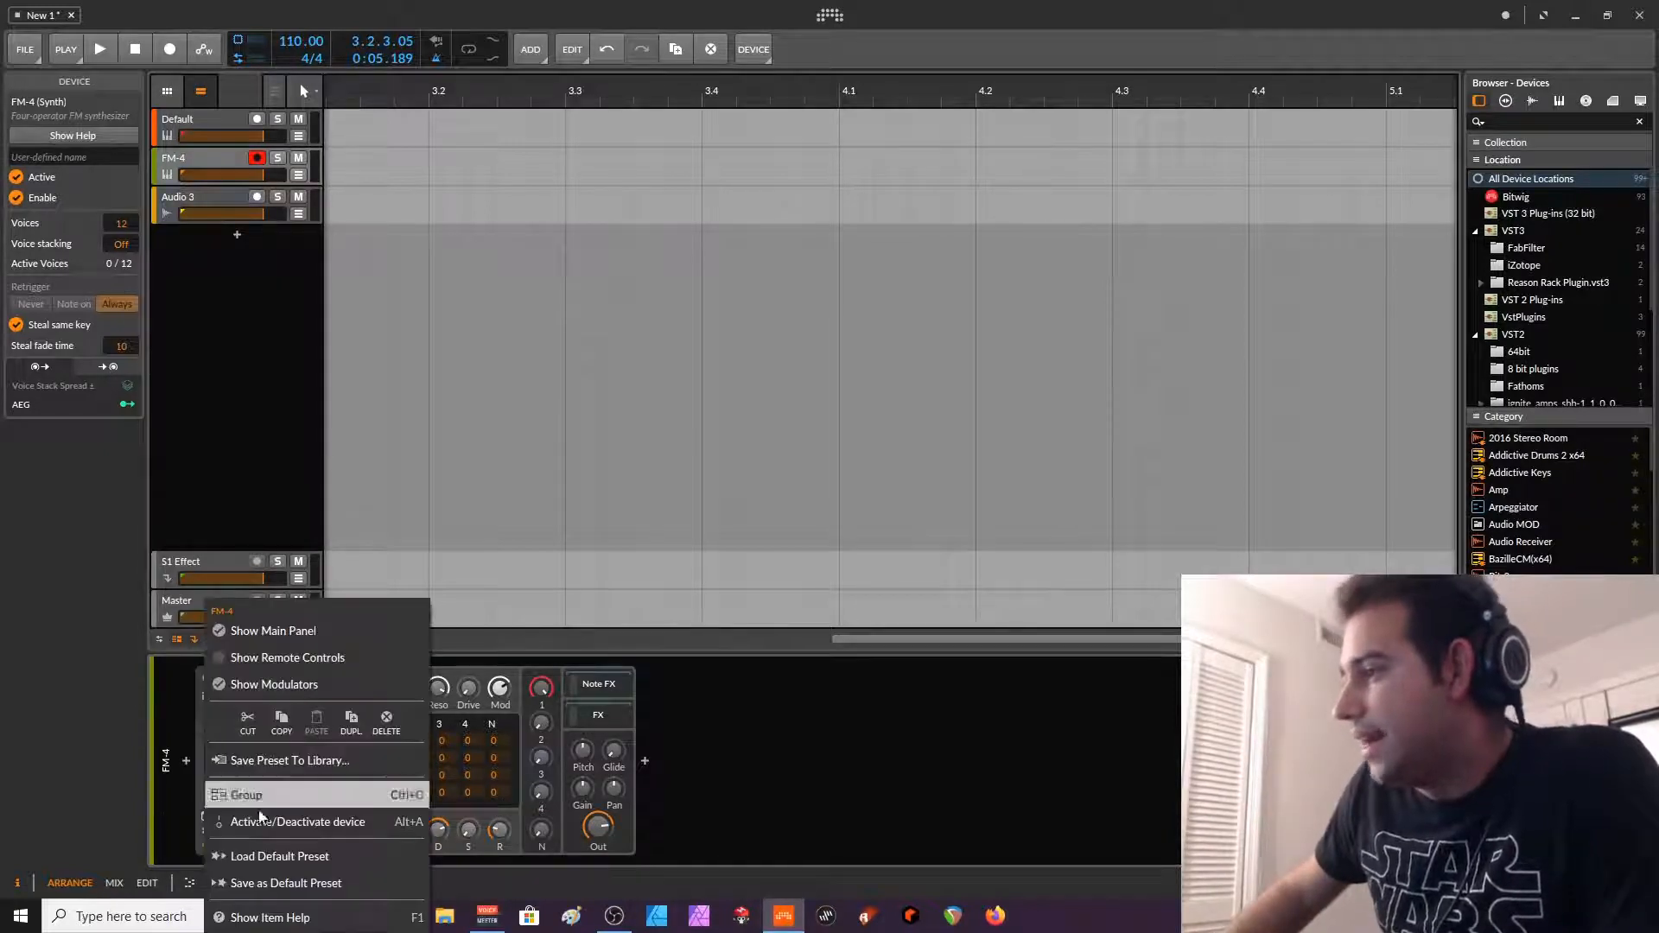
left_click(809, 845)
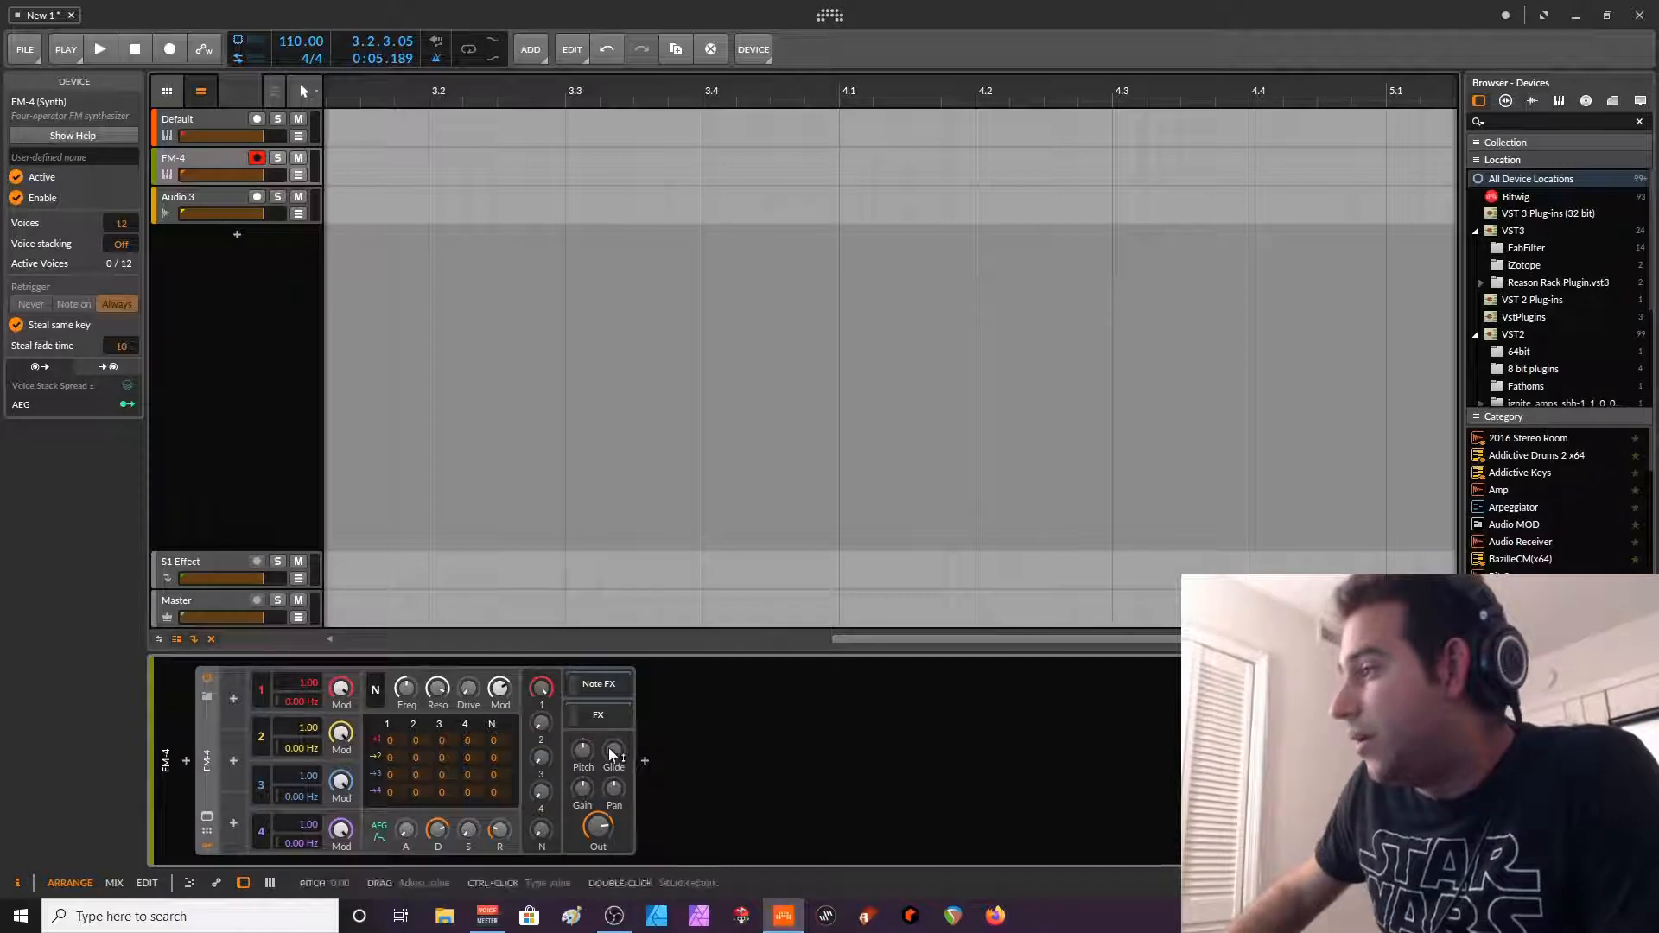
left_click(616, 718)
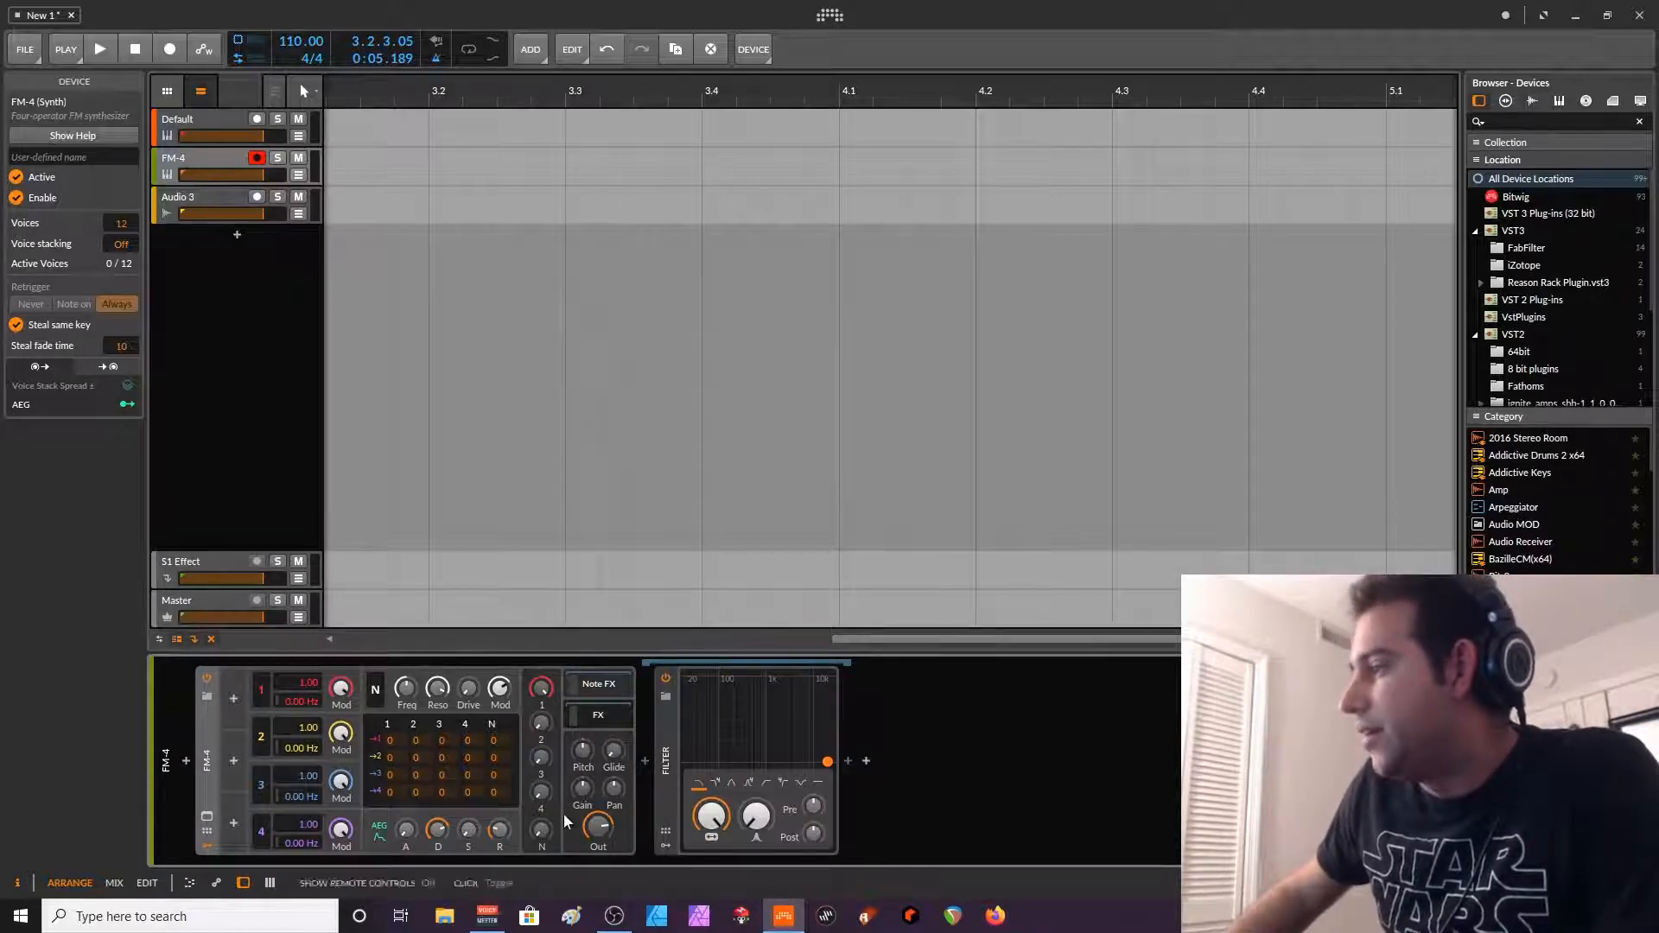
left_click(594, 684)
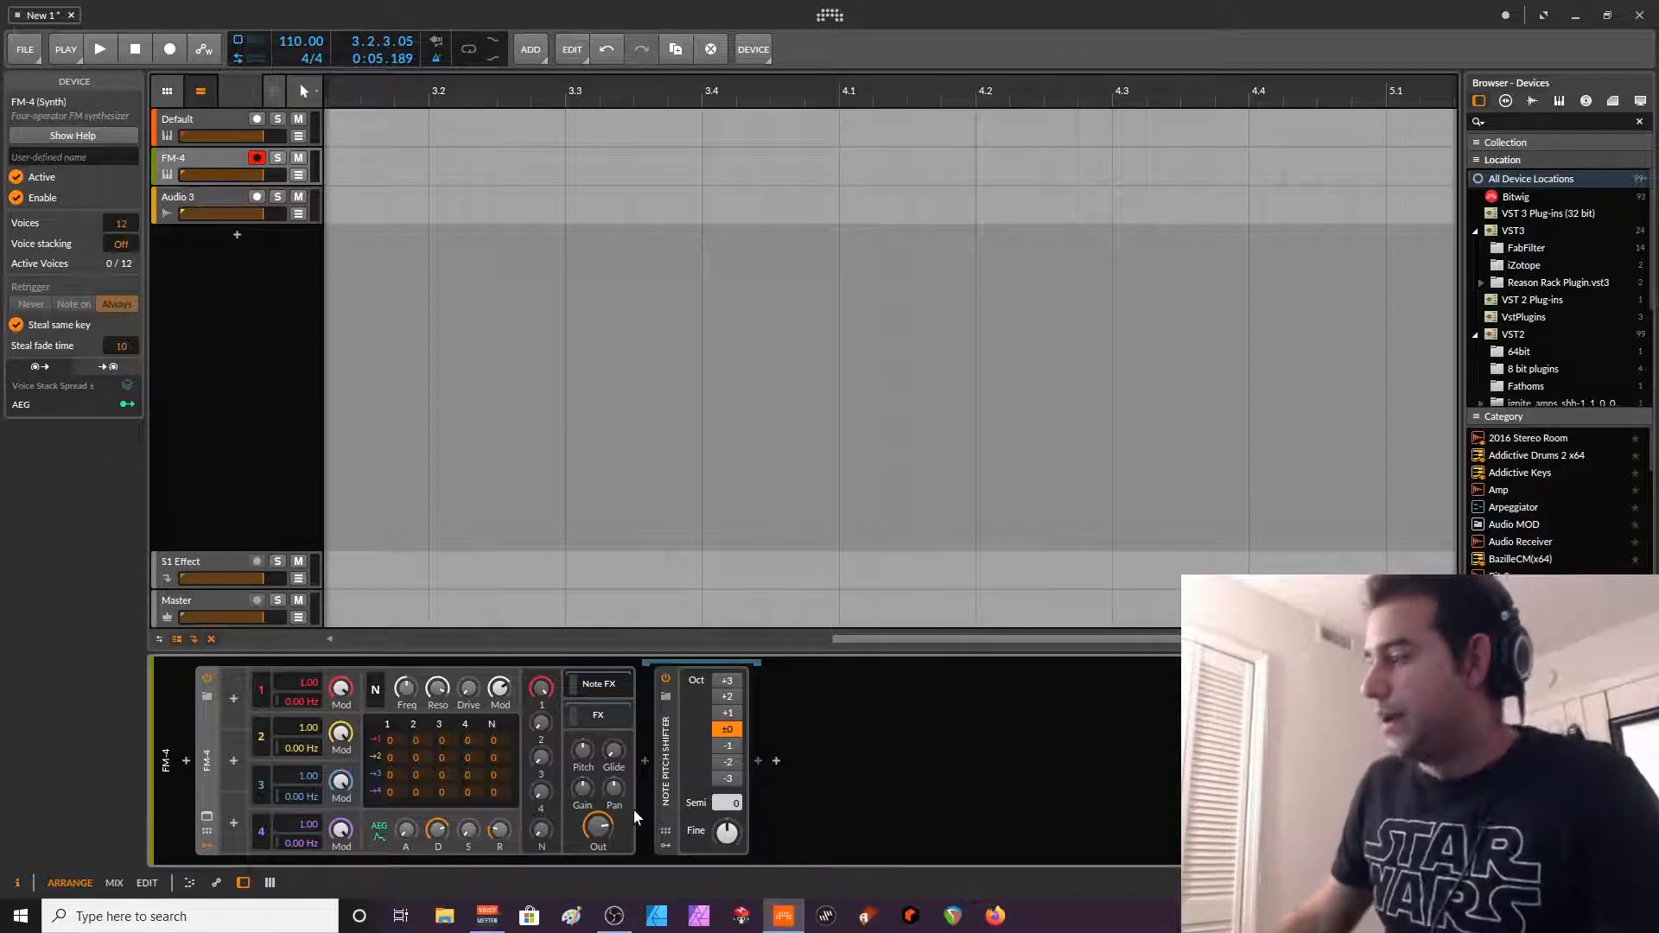
left_click(737, 747)
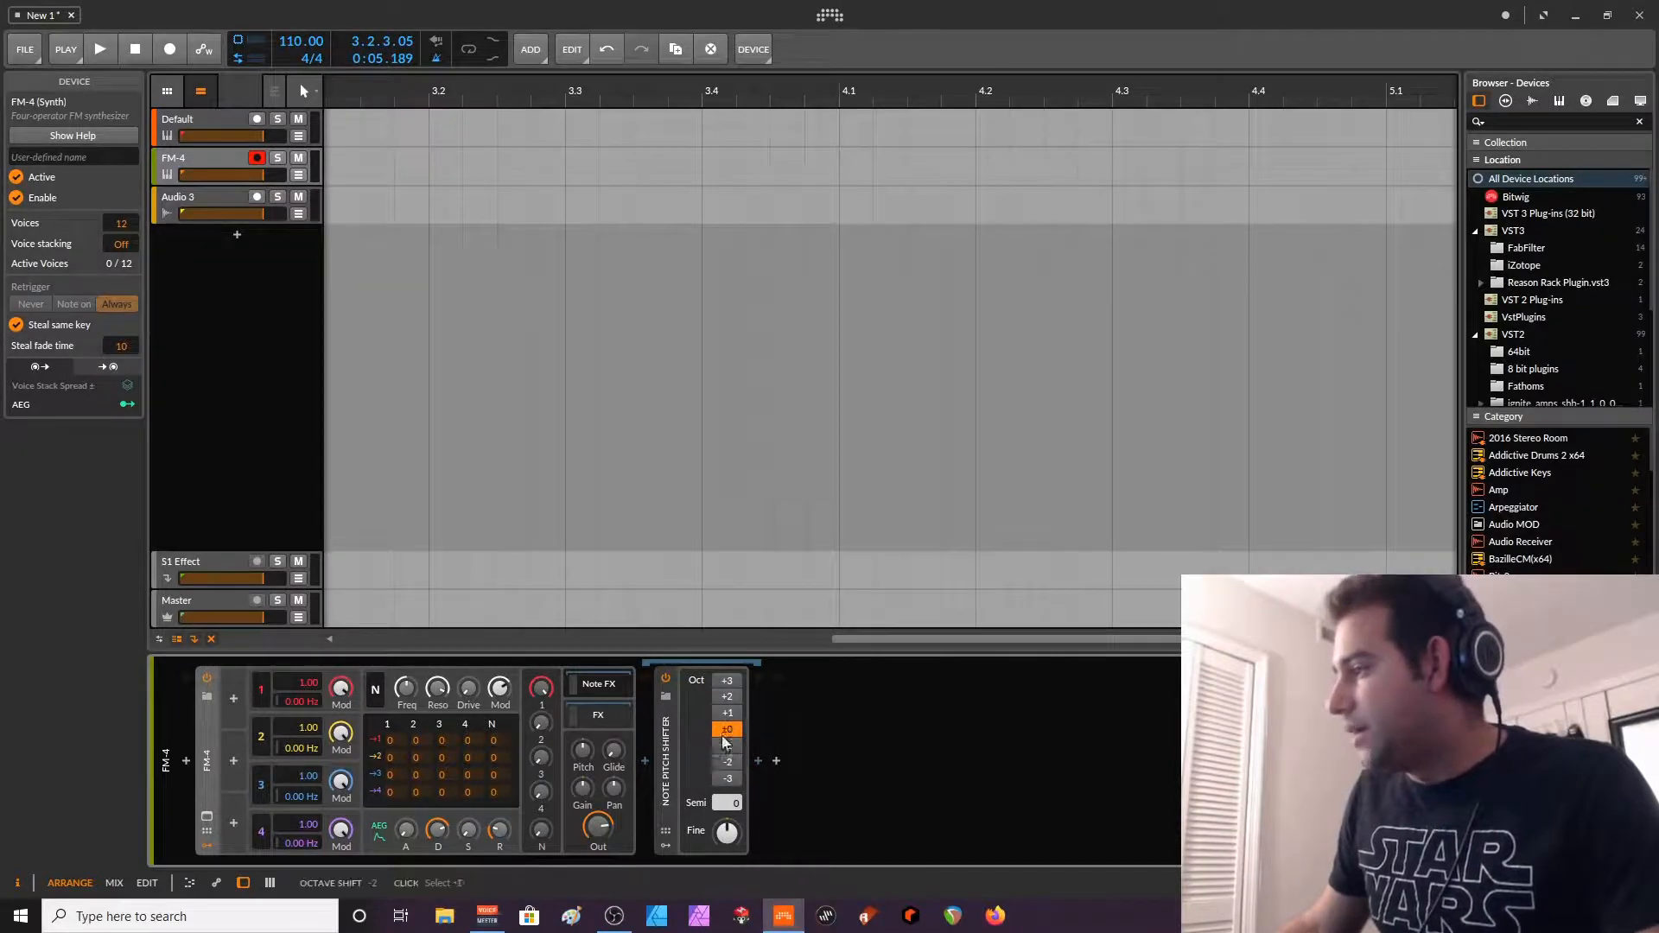
- Examine the Filter in the FM-4's FX chain, including its cutoff control, and hide the chain again
left_click(619, 711)
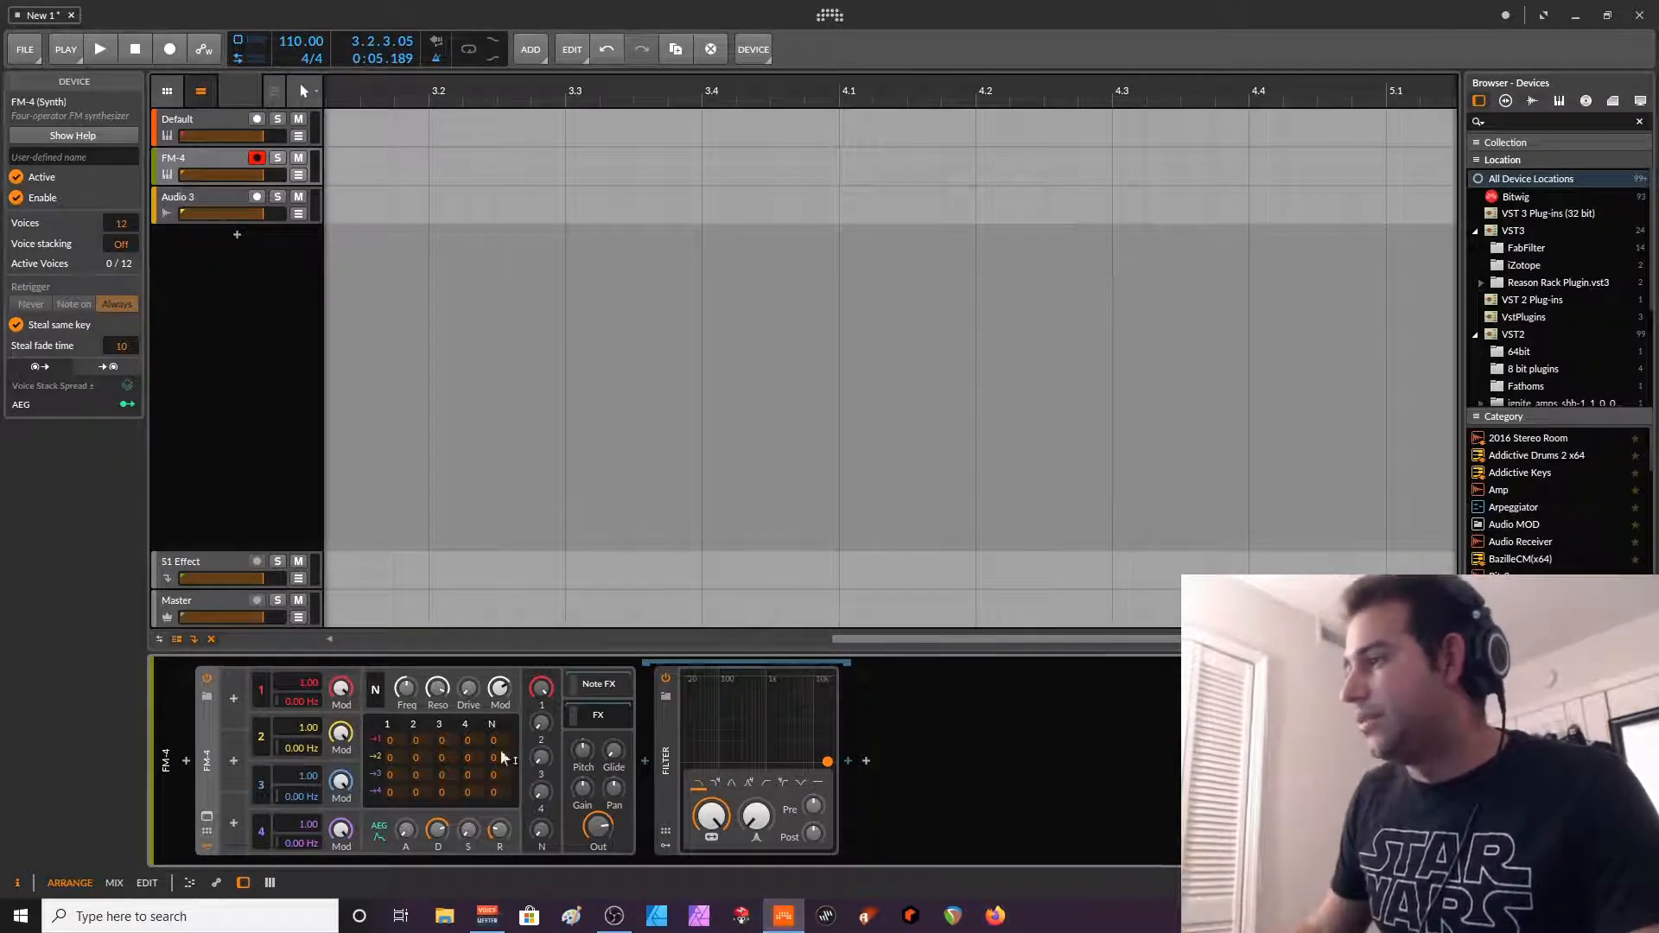
left_click_drag(711, 815, 724, 812)
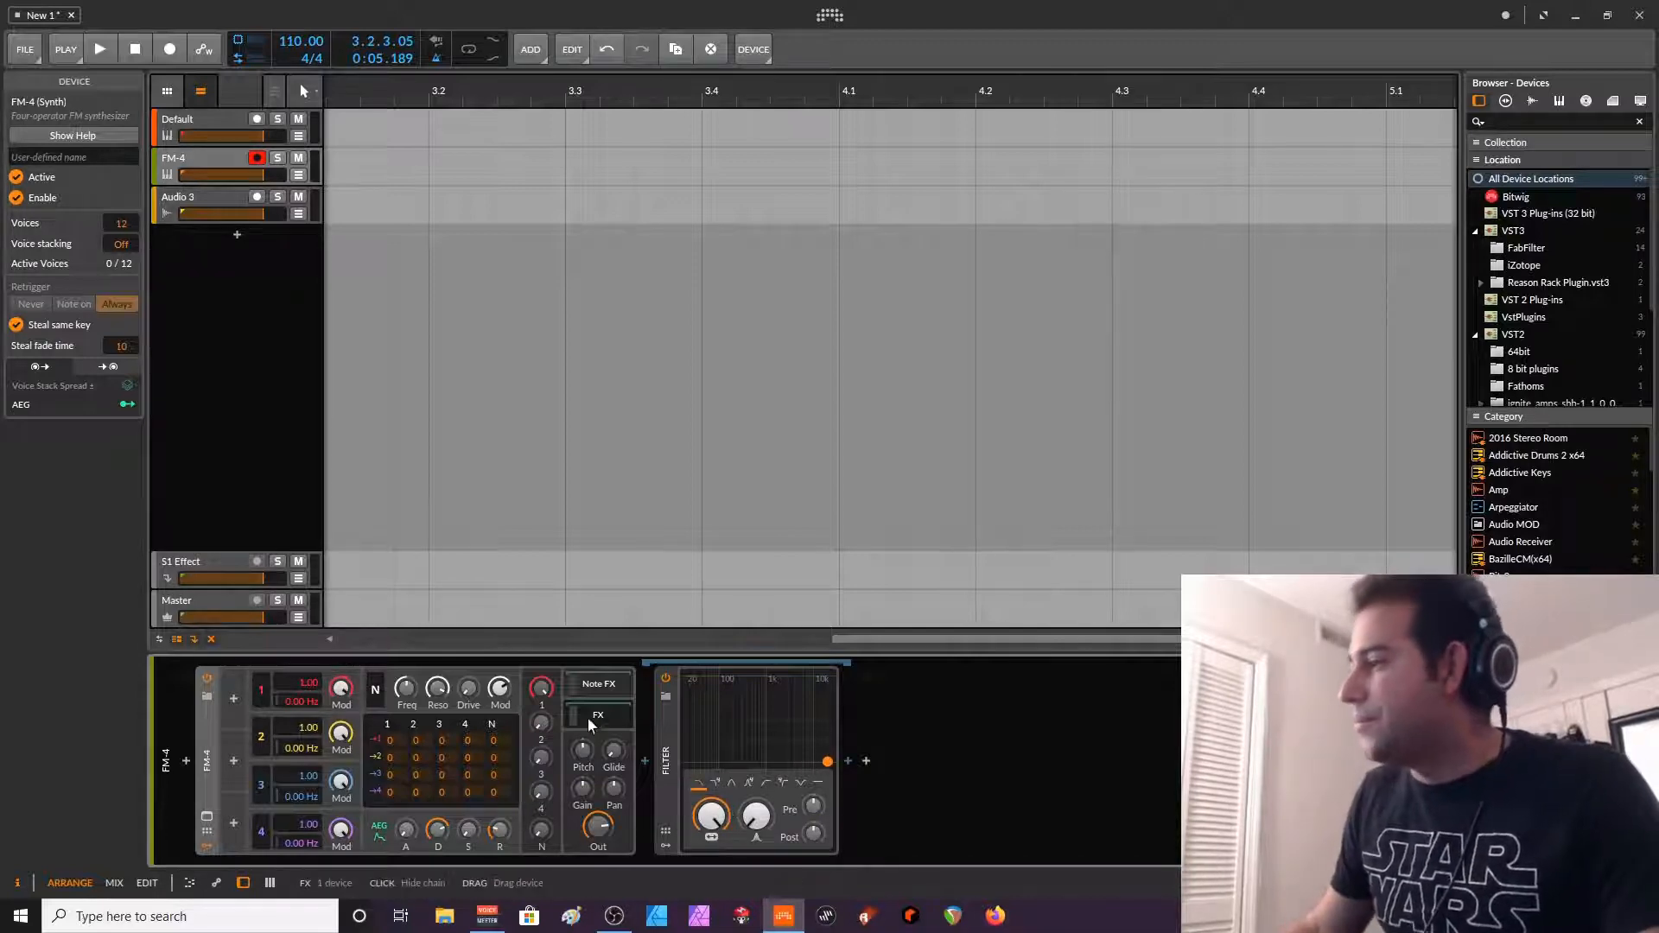
left_click_drag(712, 815, 712, 816)
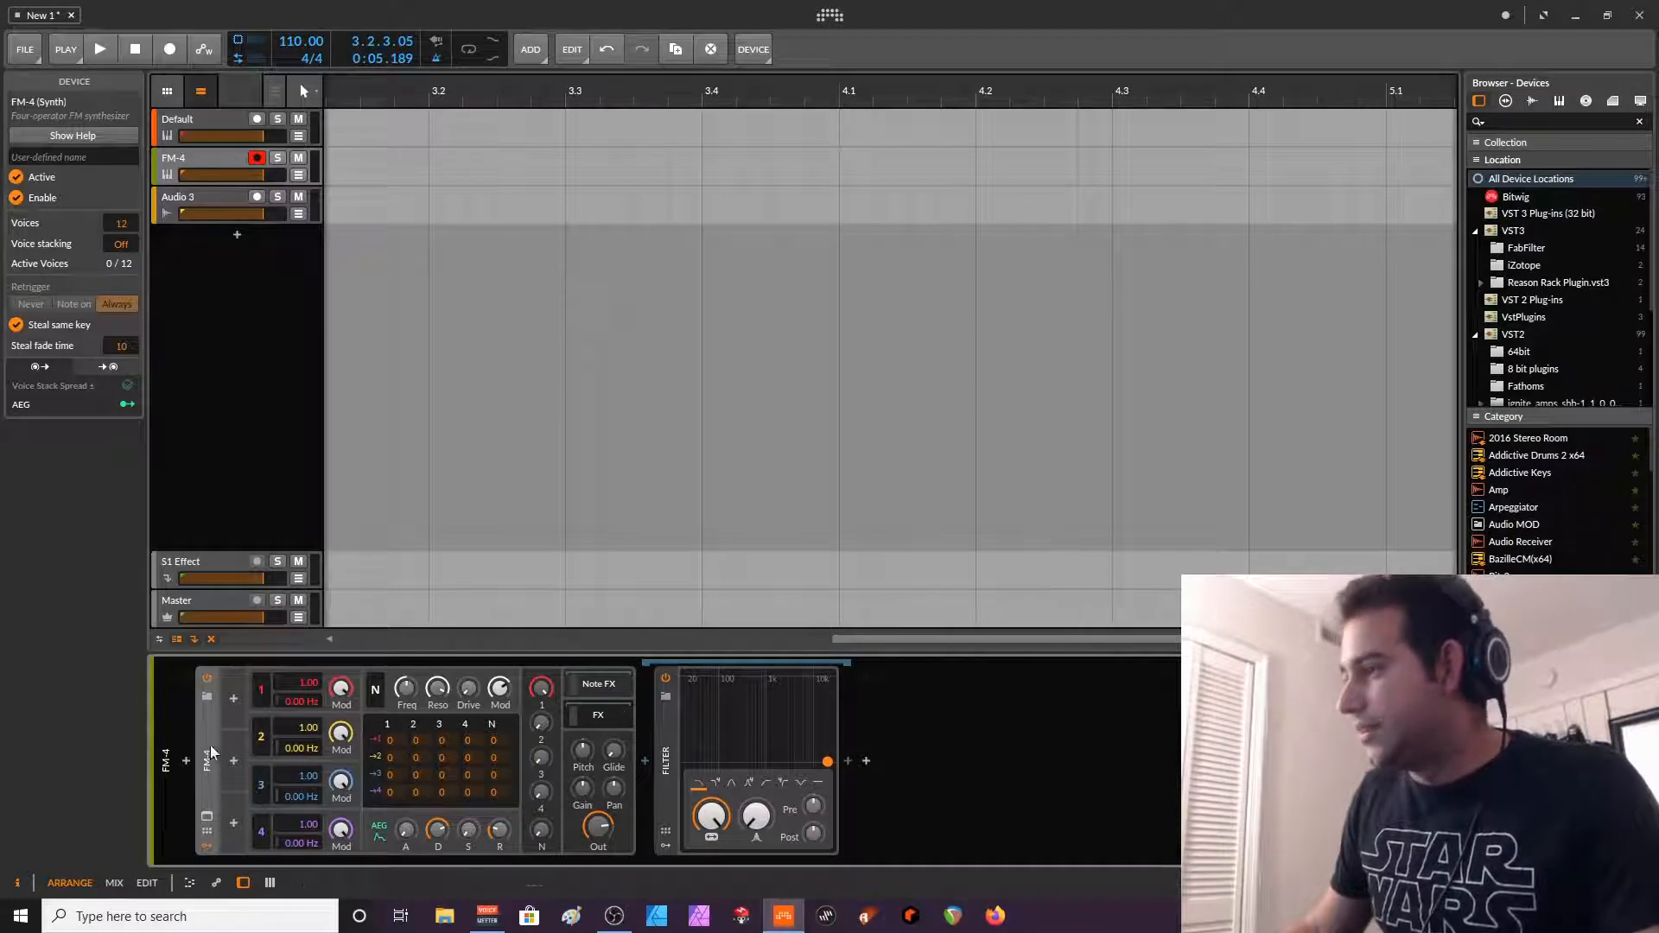
left_click(605, 715)
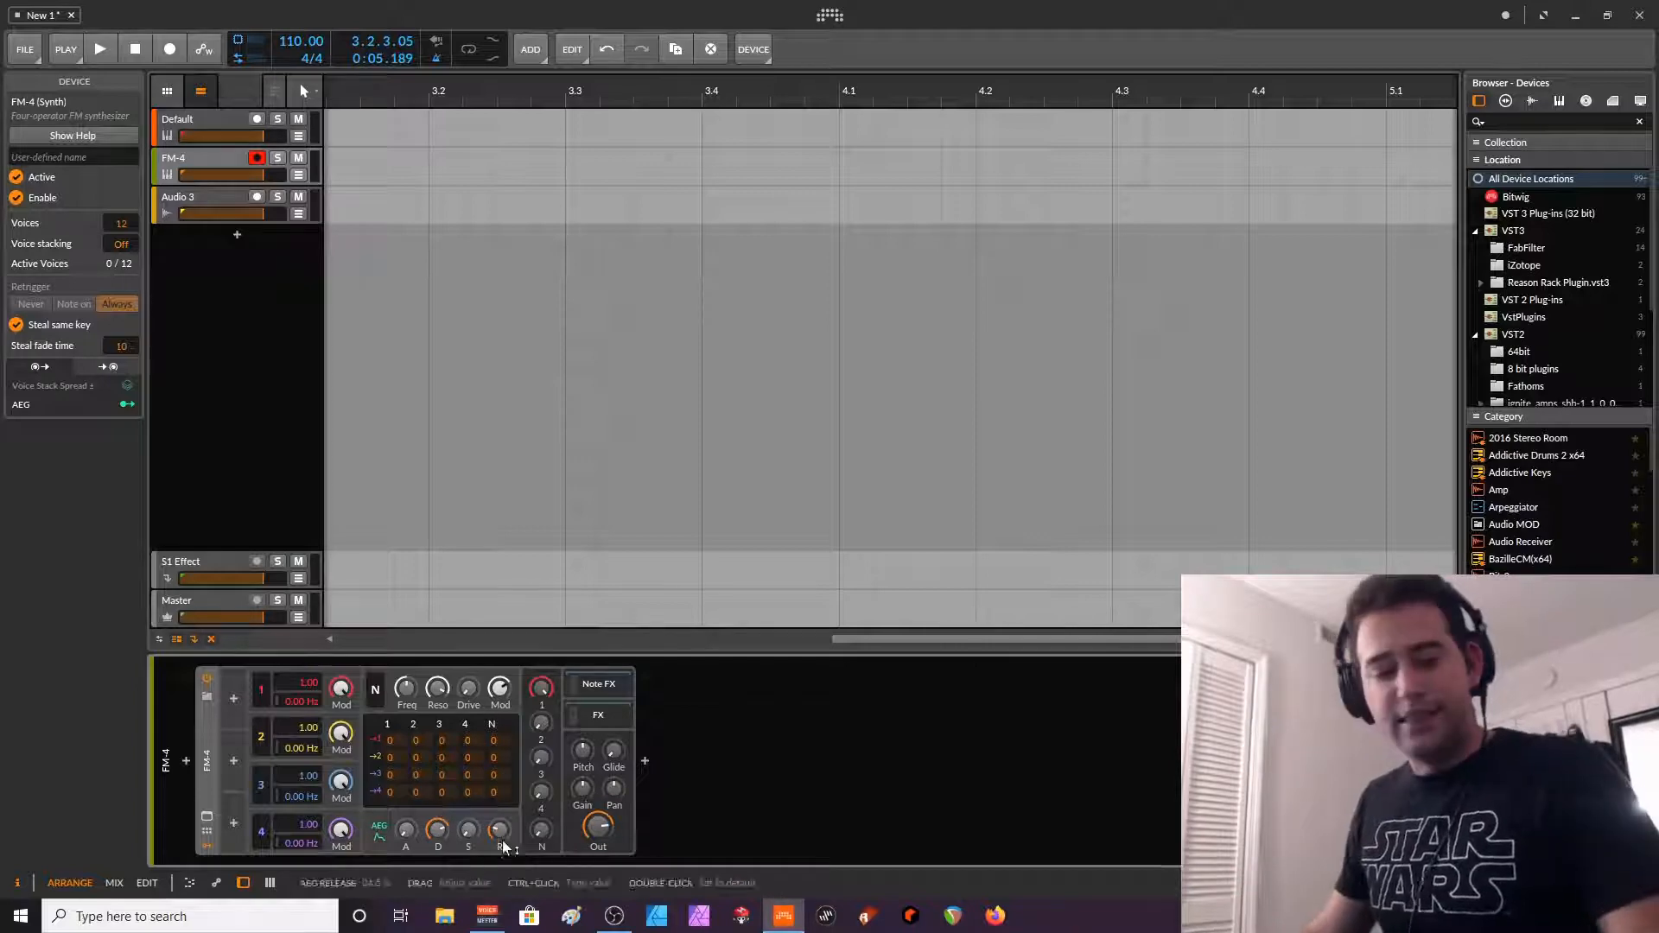
- Lengthen the FM-4's amplitude envelope release to about 71% and set oscillator 2's modulation of oscillator 1 to 465
left_click_drag(418, 746, 431, 733)
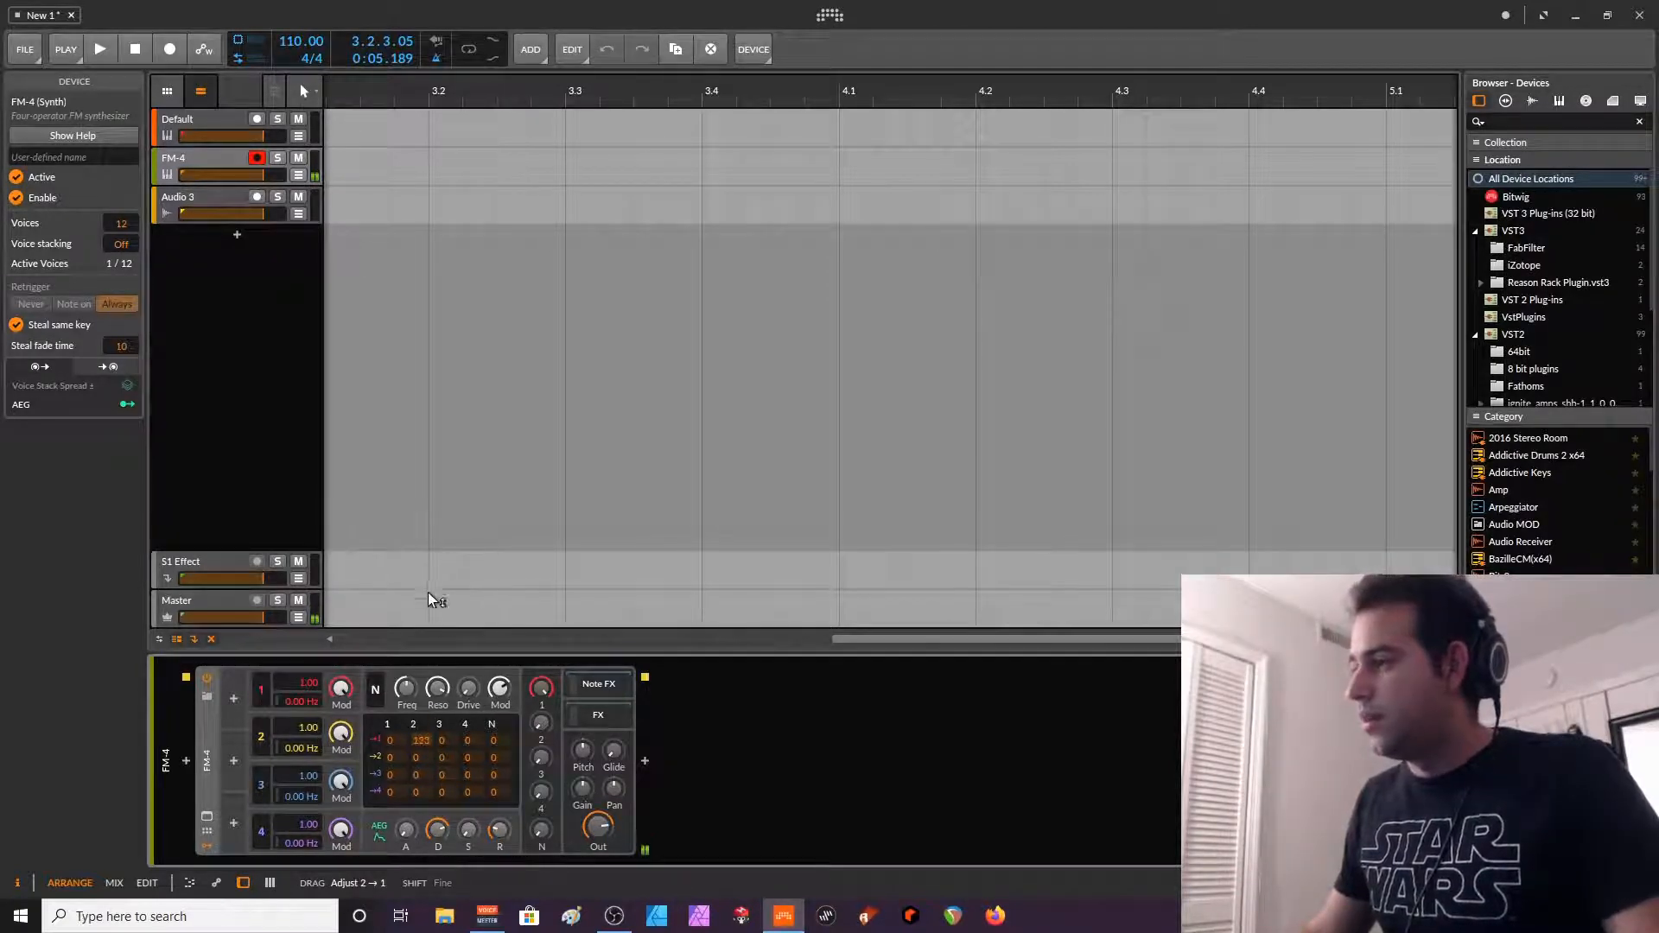
left_click_drag(423, 707, 422, 750)
left_click_drag(439, 831, 500, 833)
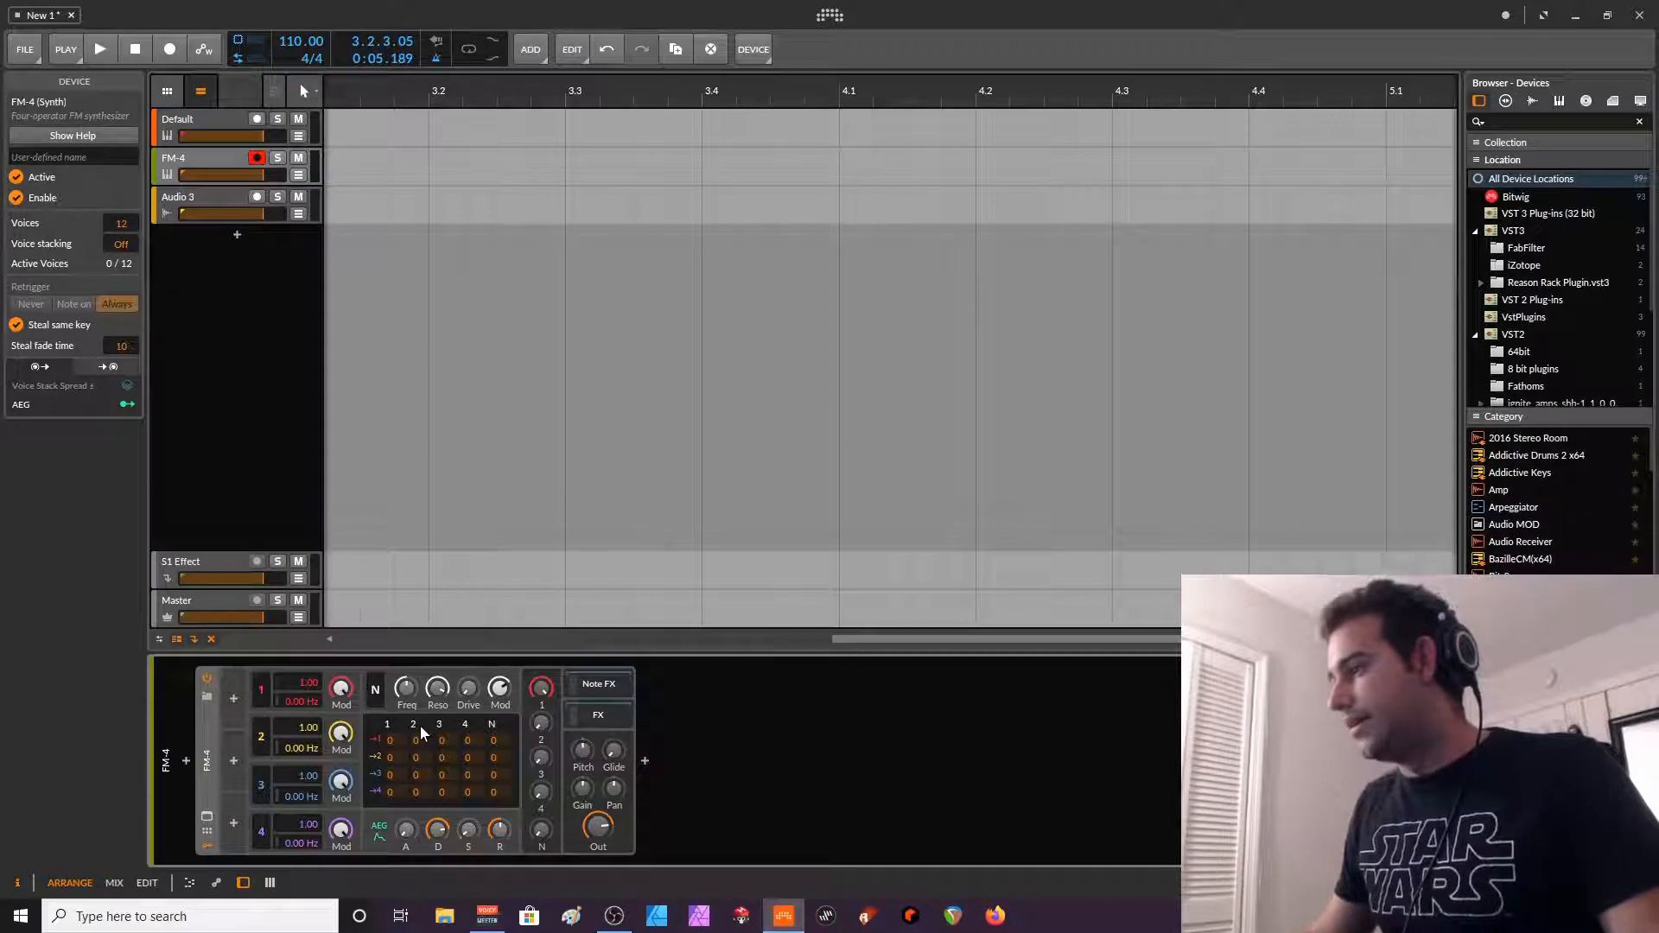
left_click_drag(421, 735, 429, 570)
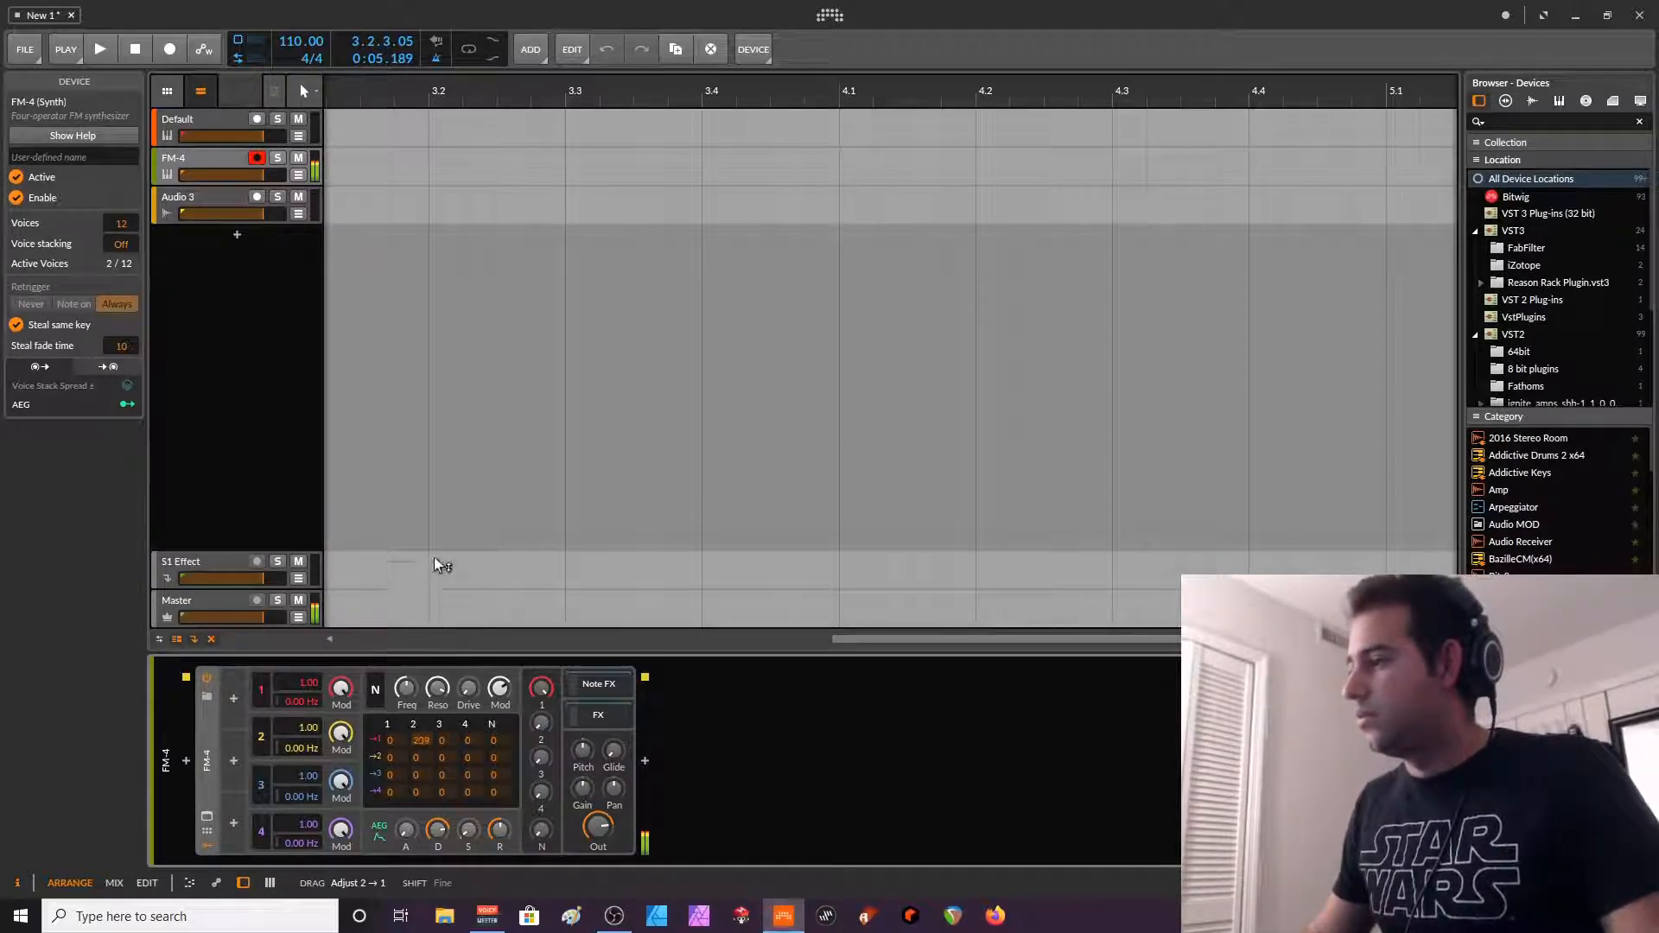
left_click_drag(438, 417, 429, 121)
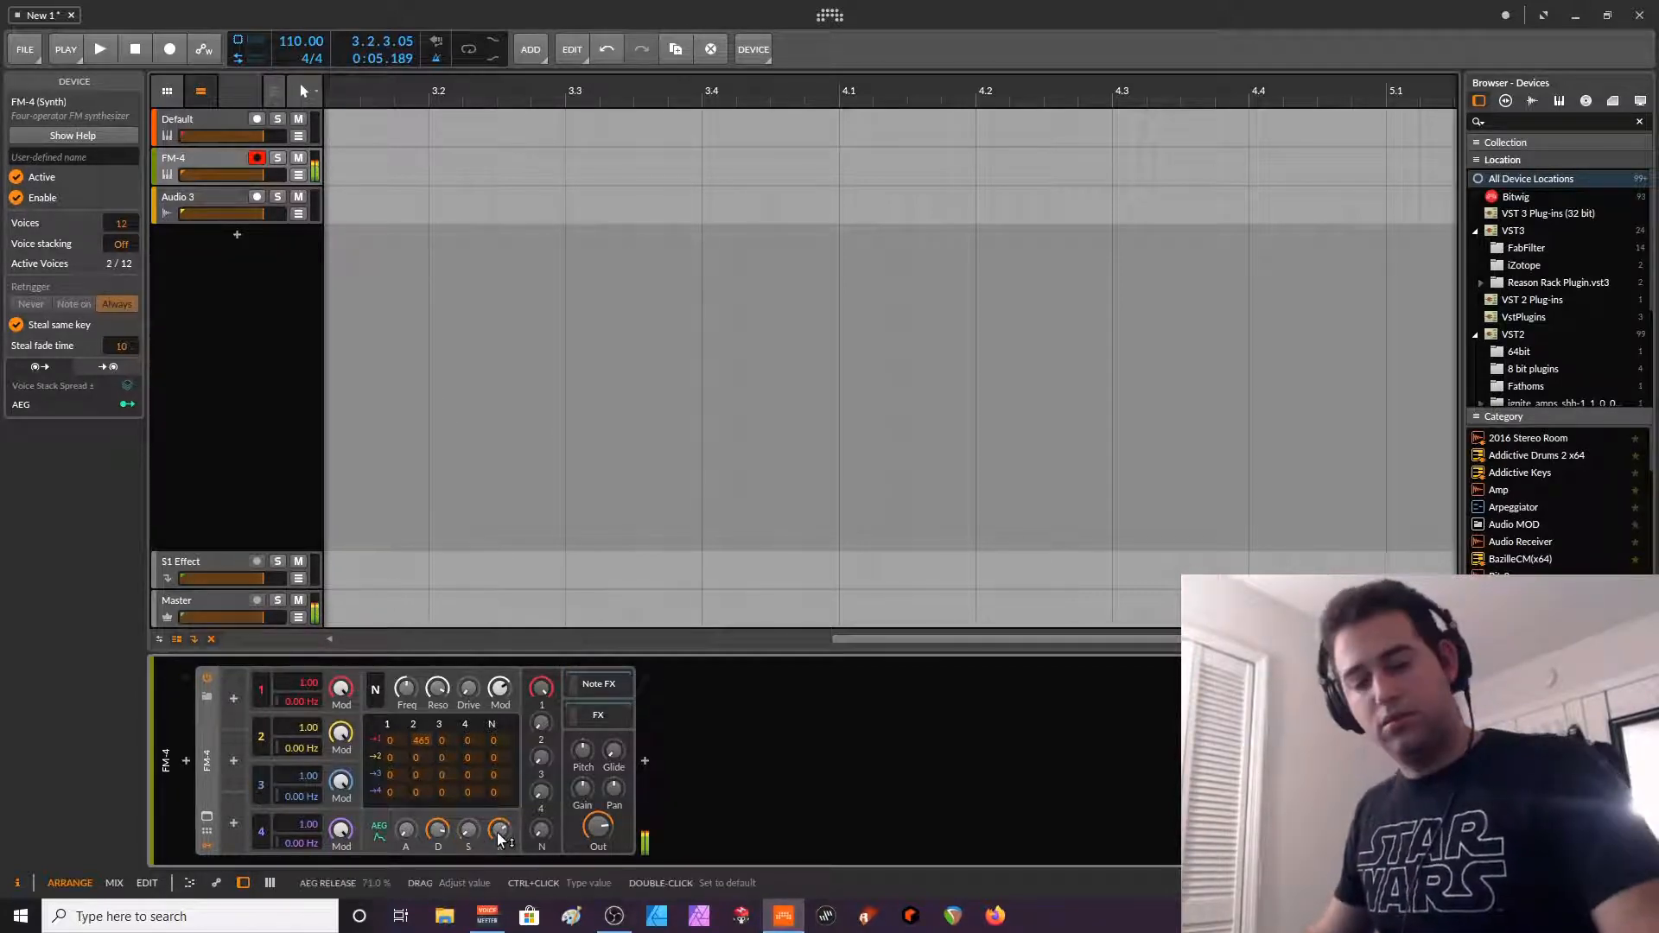
left_click_drag(503, 832, 503, 857)
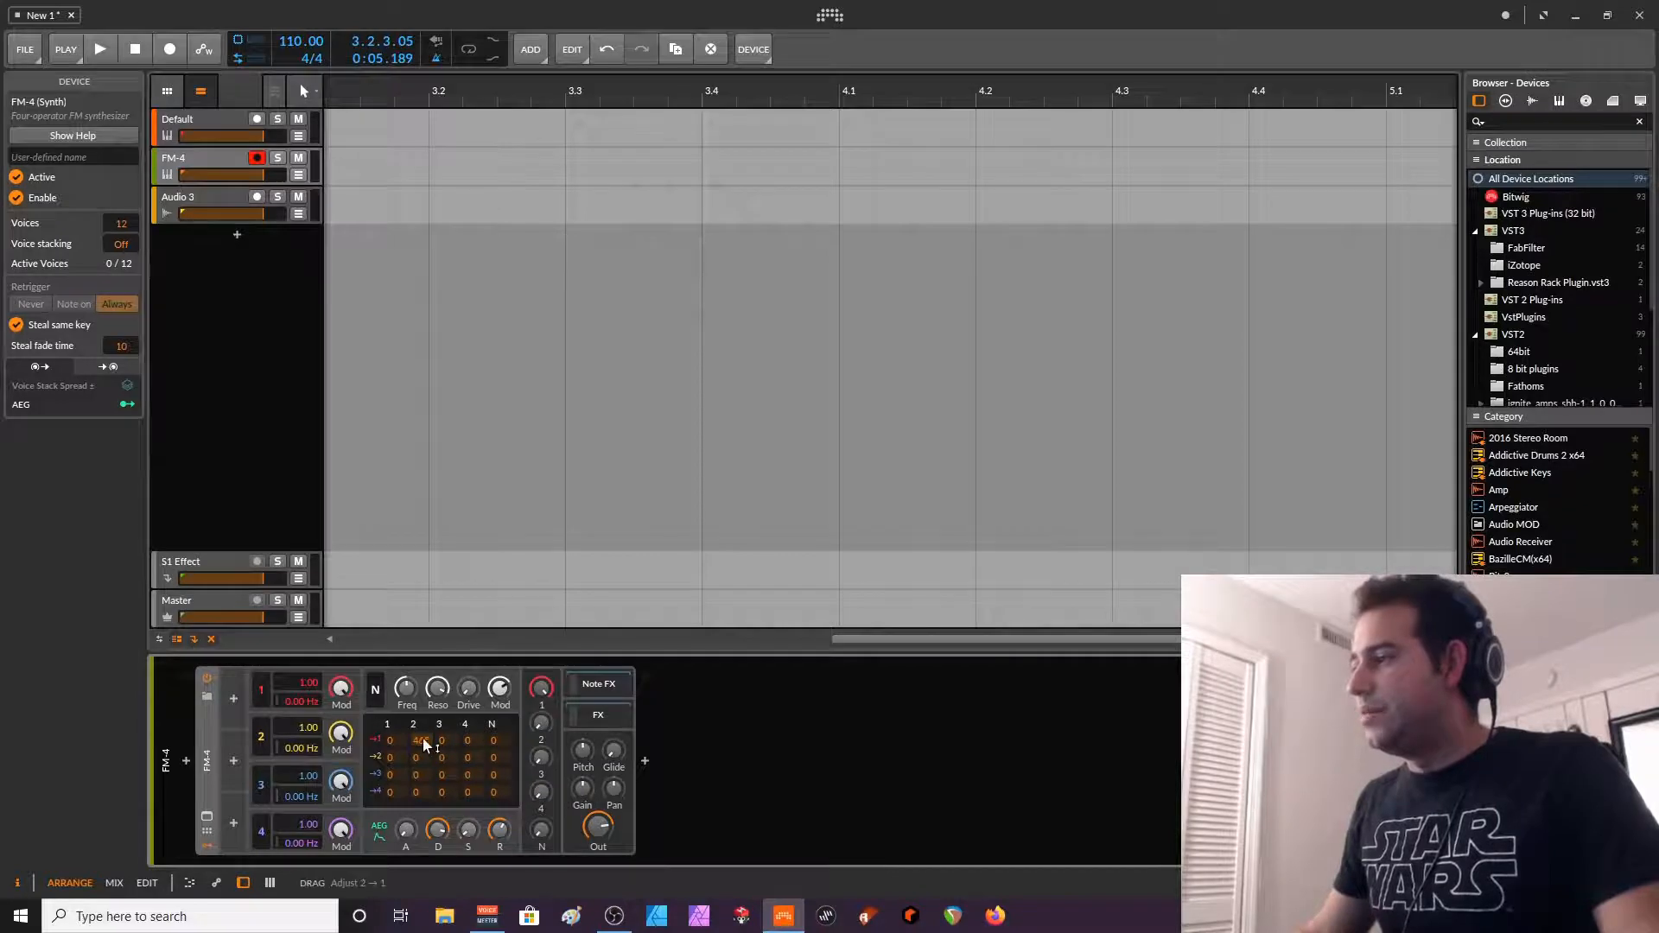
- Sweep oscillator 2's Mod amount down and back up to audition its effect on the sound
left_click_drag(433, 737, 341, 791)
left_click_drag(341, 734, 341, 790)
left_click_drag(342, 733, 344, 739)
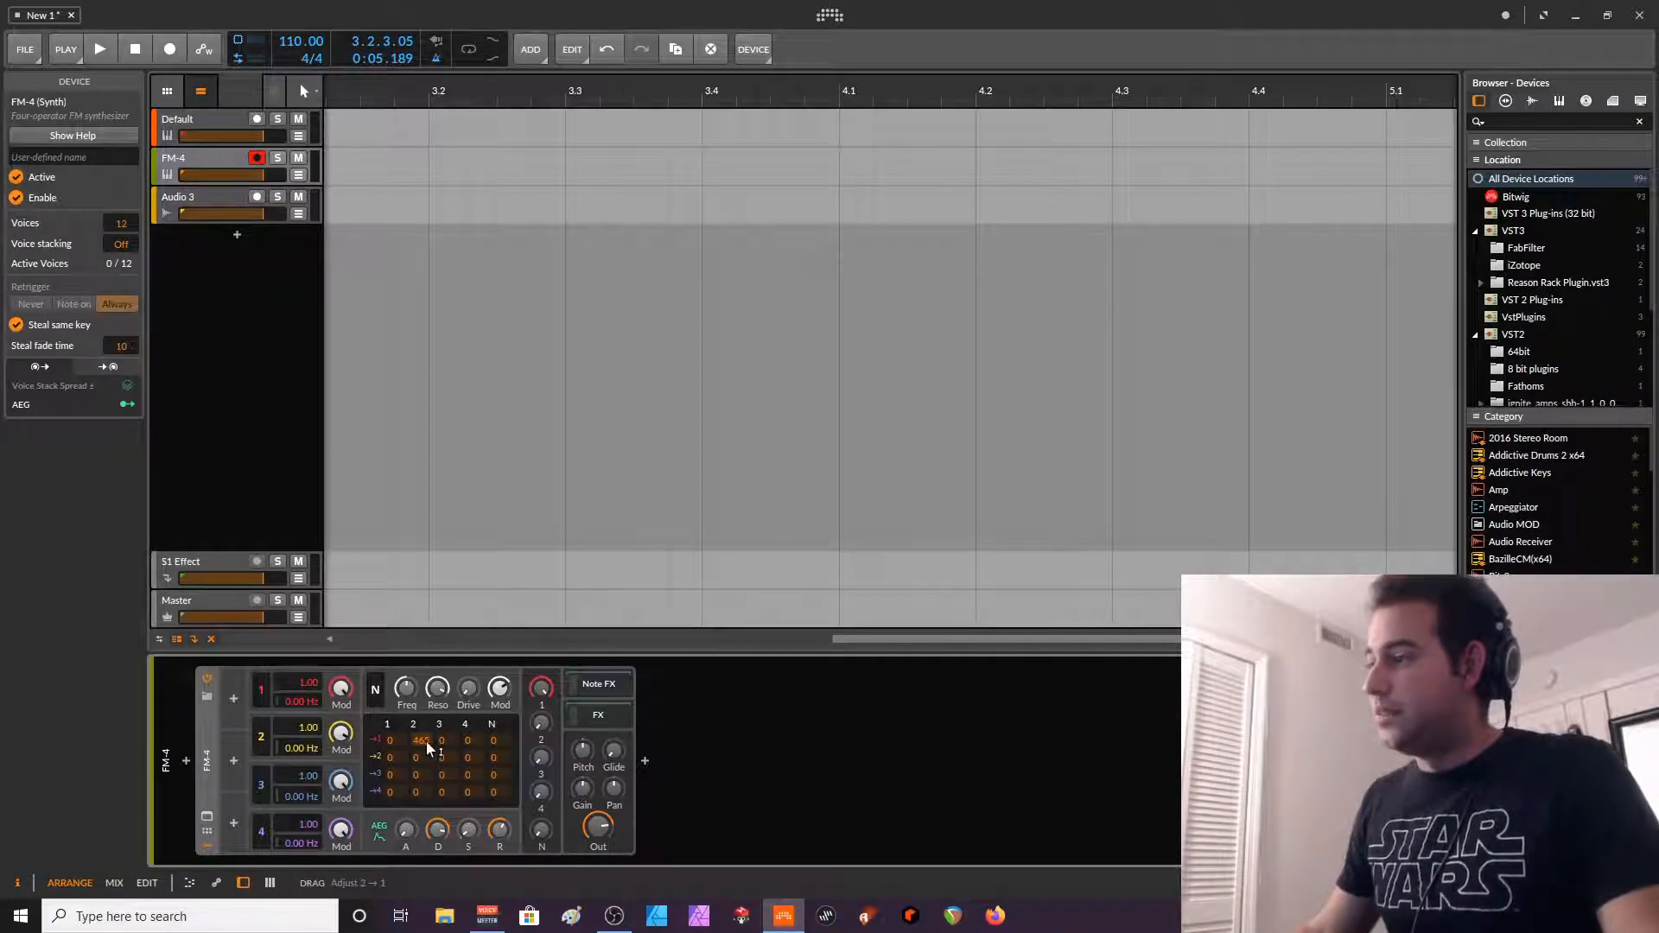
left_click_drag(341, 734, 339, 736)
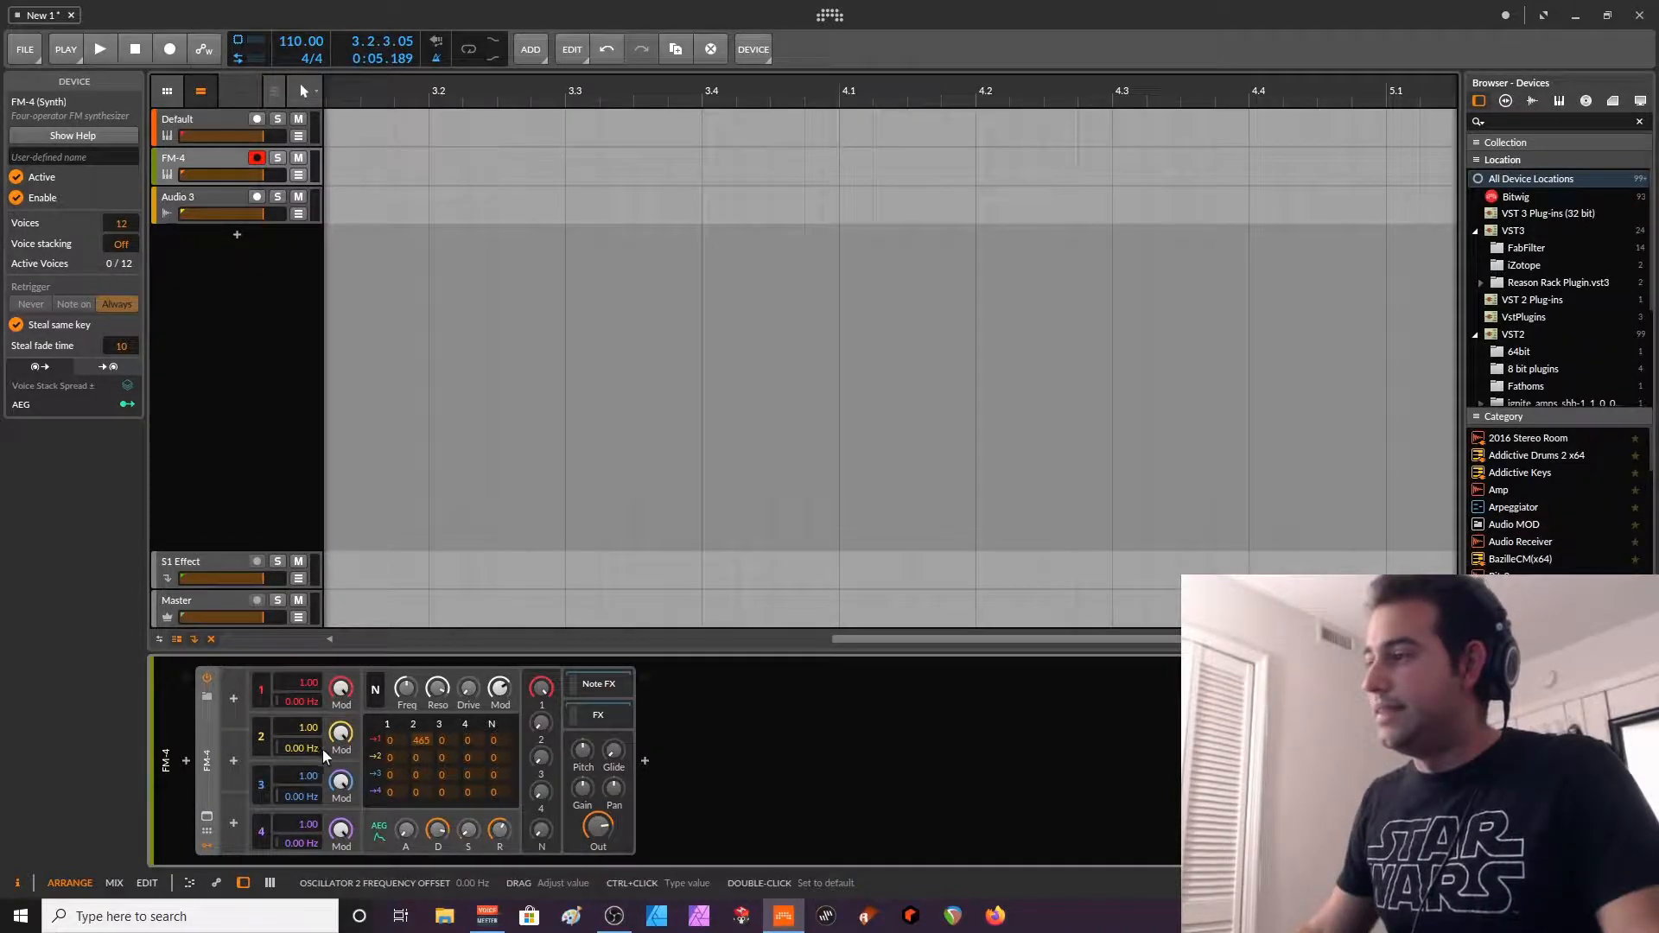
left_click_drag(344, 741, 342, 736)
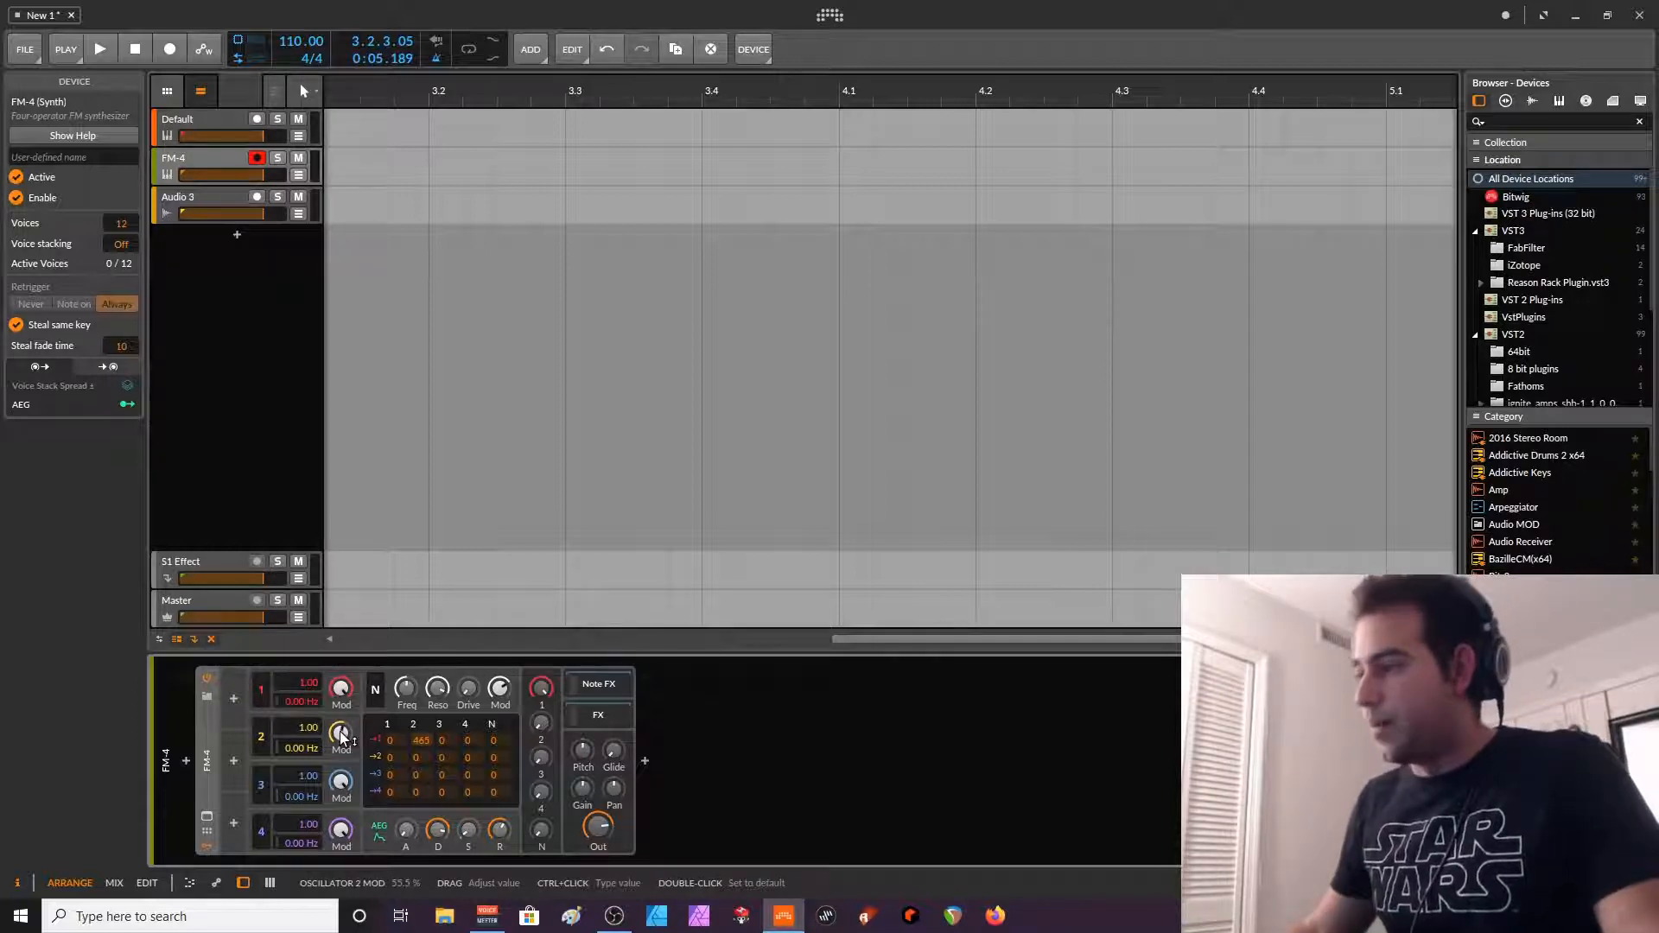
left_click_drag(346, 736, 346, 748)
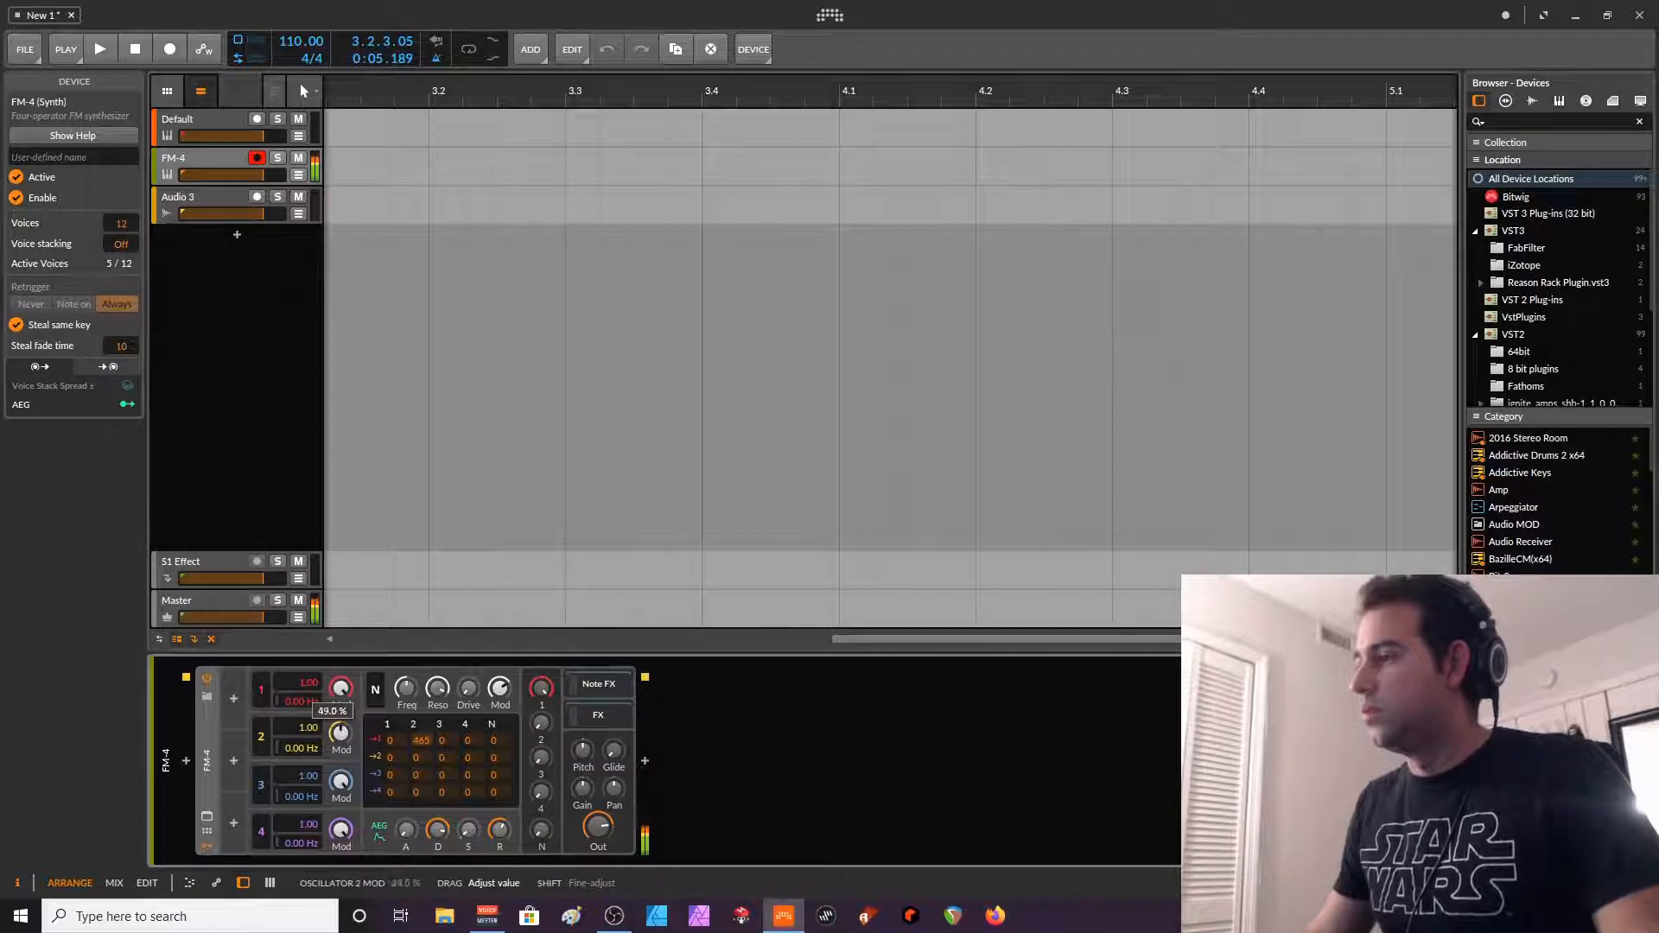
left_click_drag(343, 748, 342, 753)
- Add a Random modulator to the FM-4's first modulator slot
left_click(233, 698)
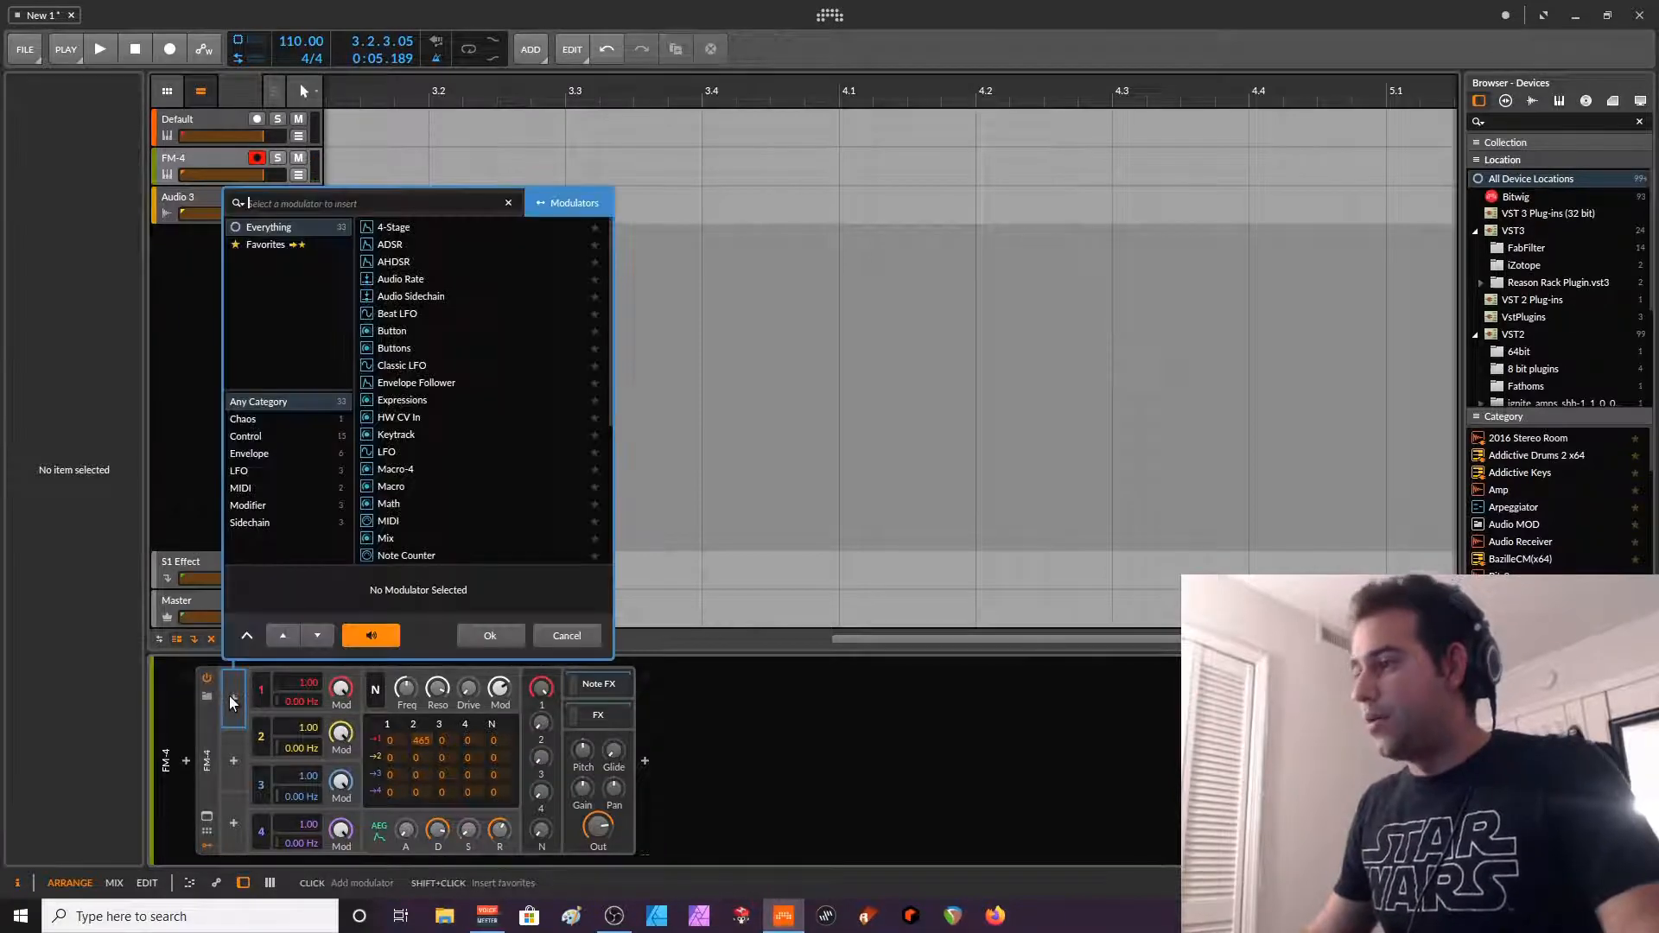
type("rand")
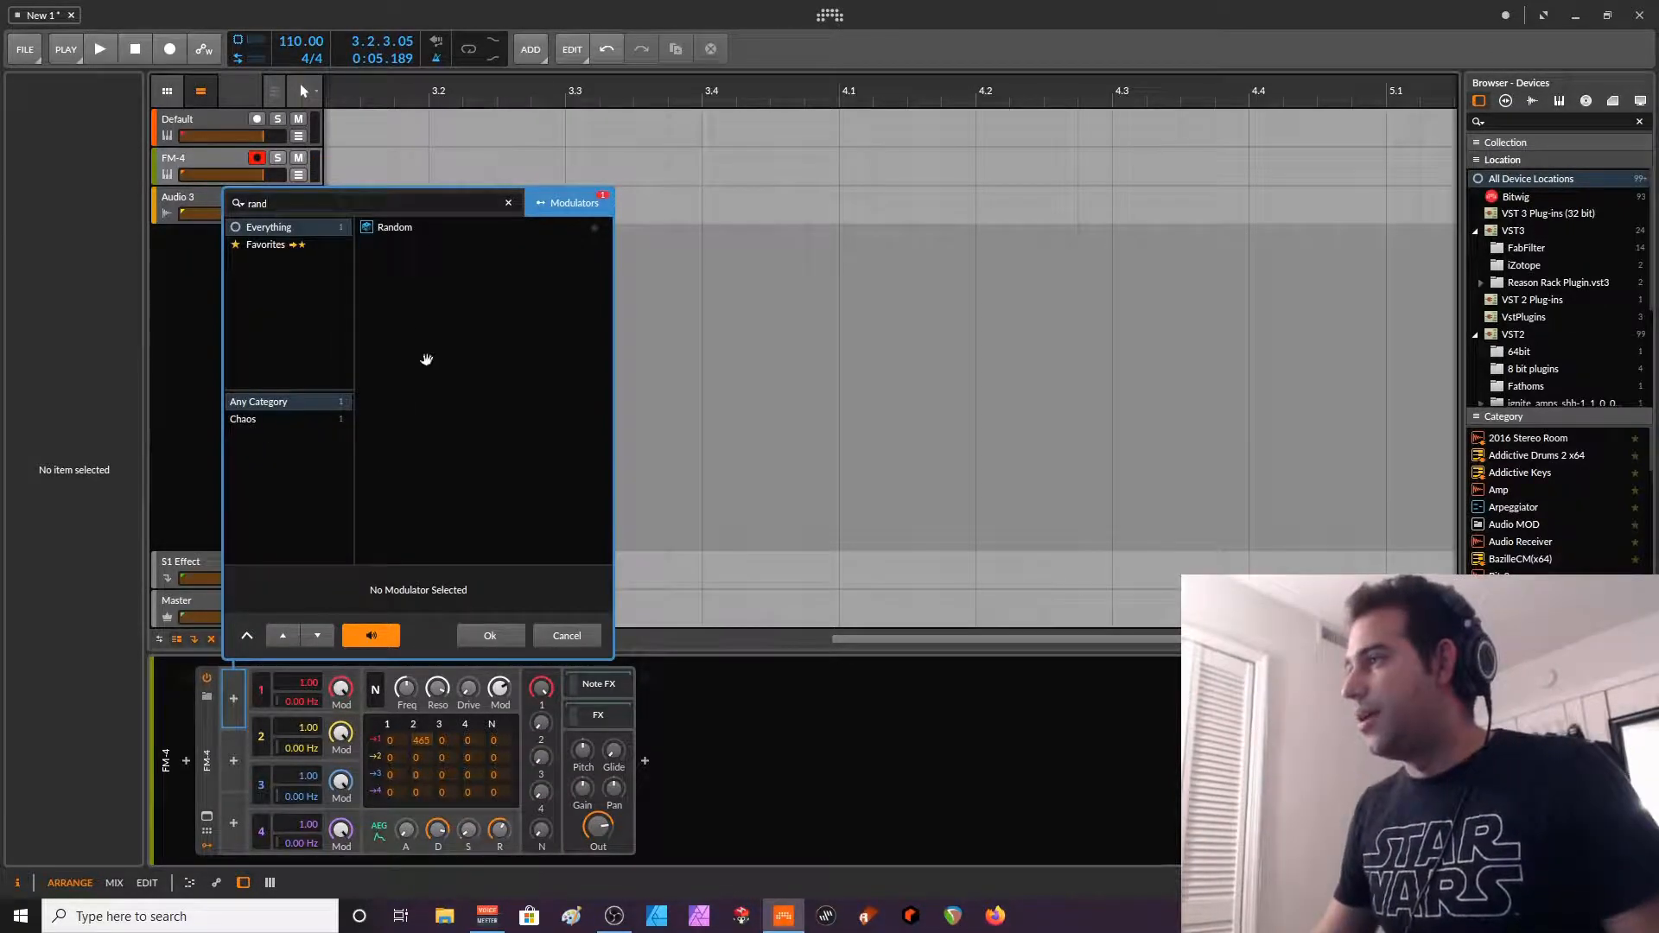
double_click(390, 228)
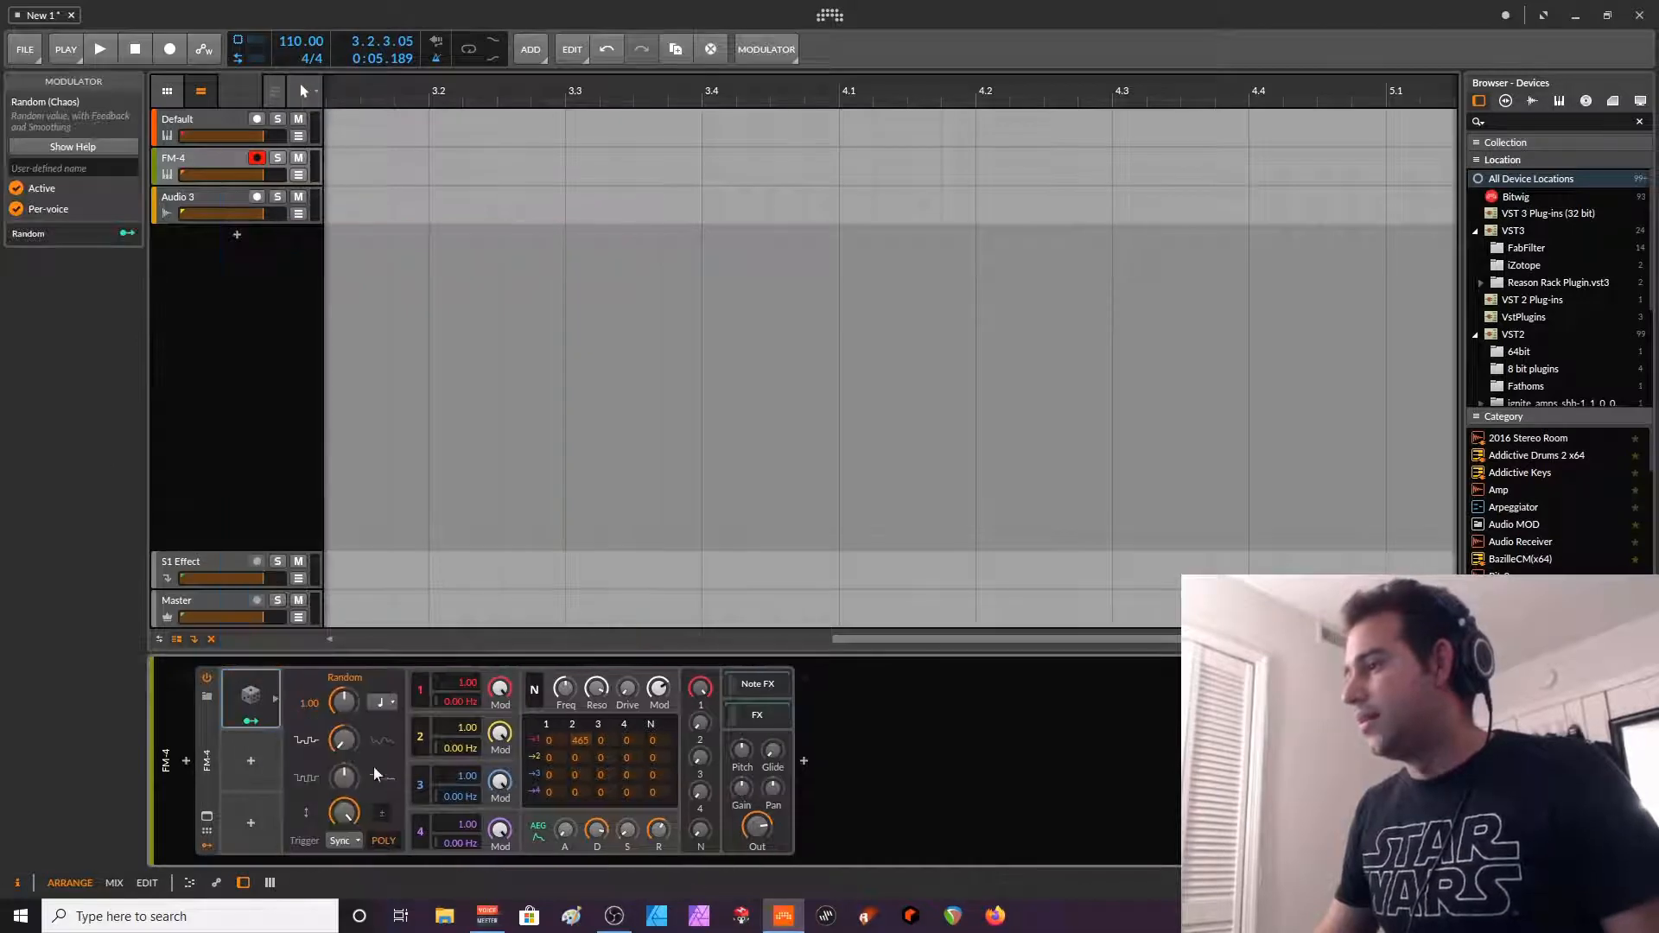
- Set the Random modulator to free triggering, non-polyphonic, with raised smoothing and a rate of 0.30 Hz
left_click(345, 841)
left_click(354, 869)
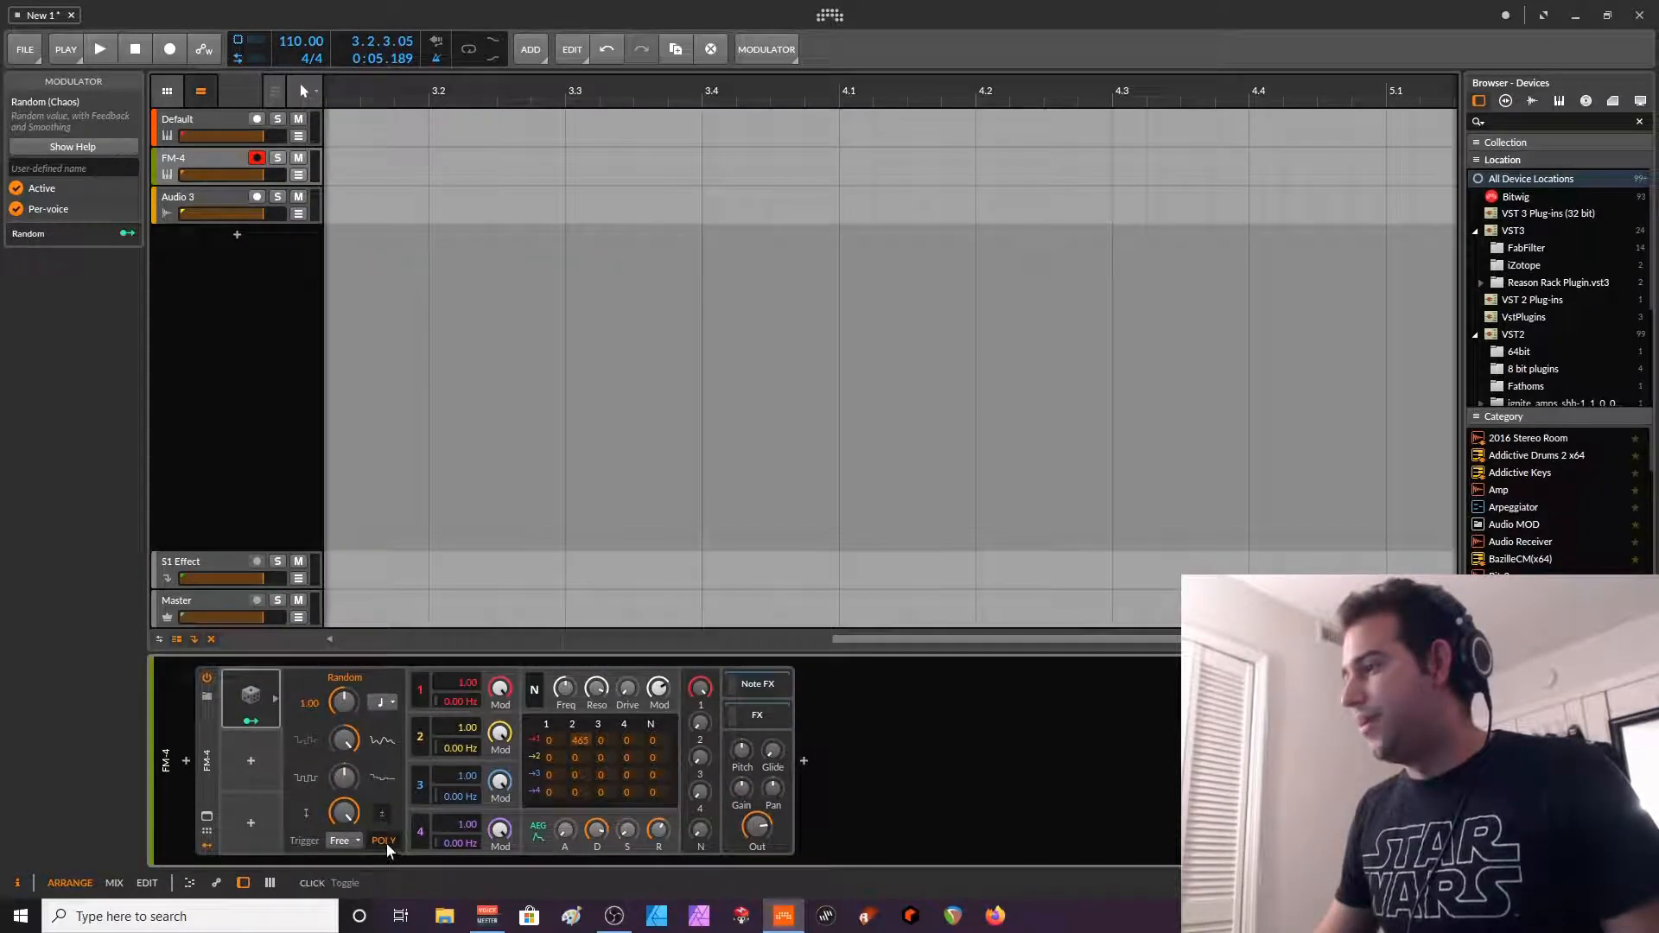
left_click(381, 704)
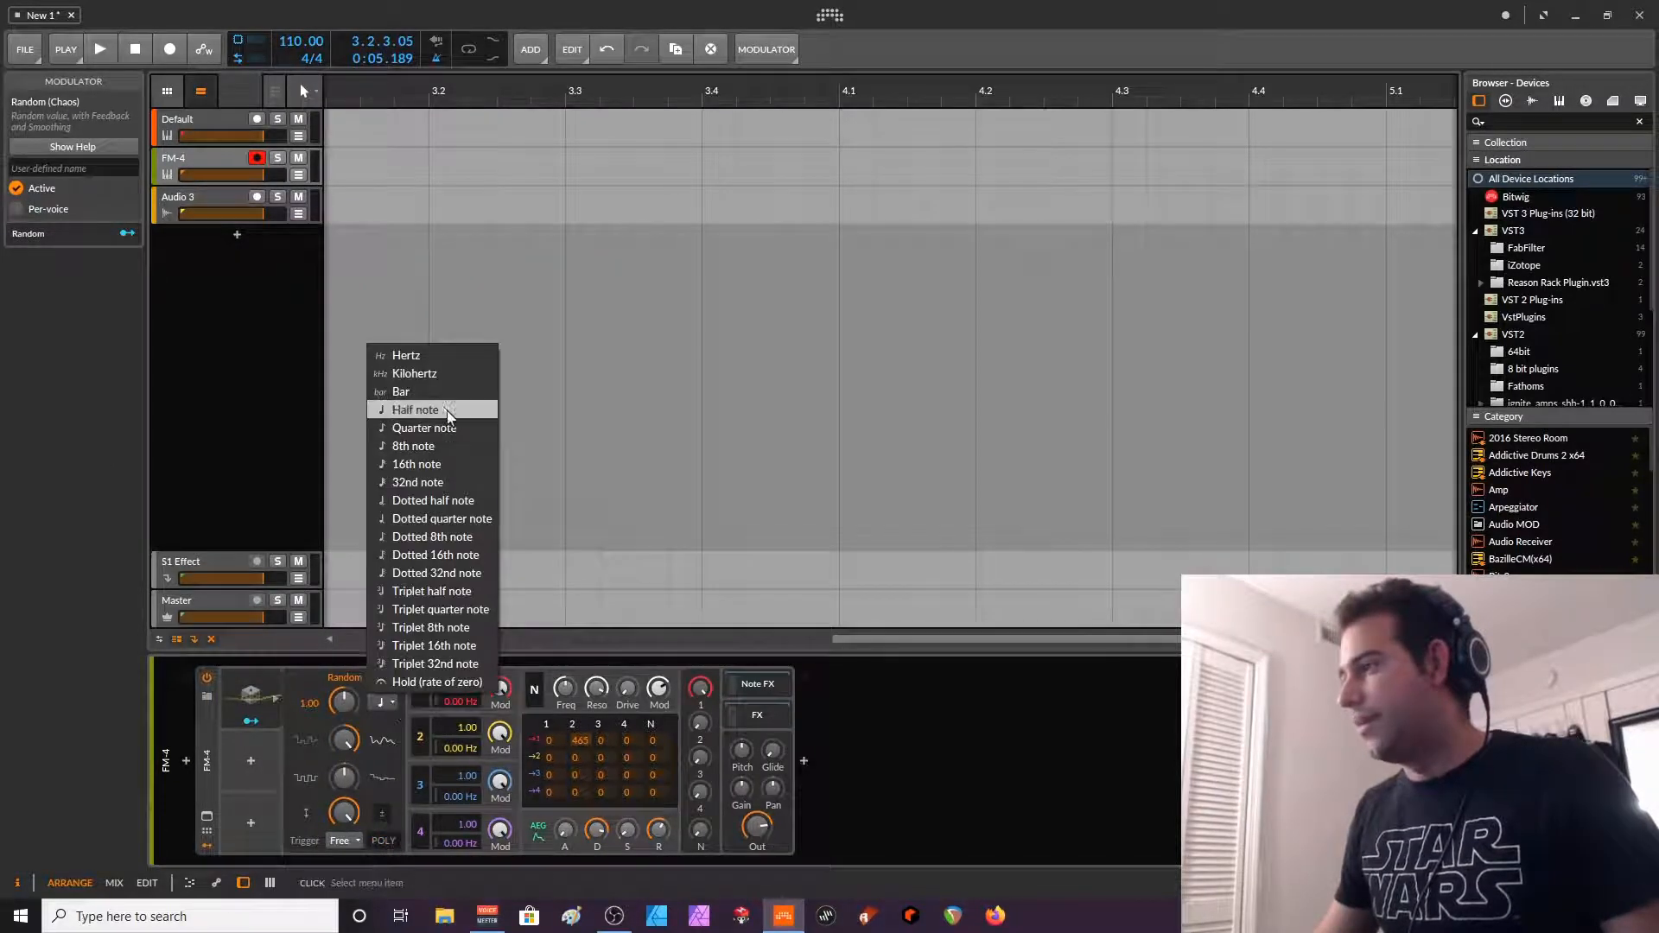
left_click(434, 362)
left_click_drag(350, 704, 353, 769)
- Route the Random modulator to oscillator 2's Mod with an amount of -0.680 and collapse the modulator's details
left_click(251, 721)
left_click_drag(500, 734, 501, 772)
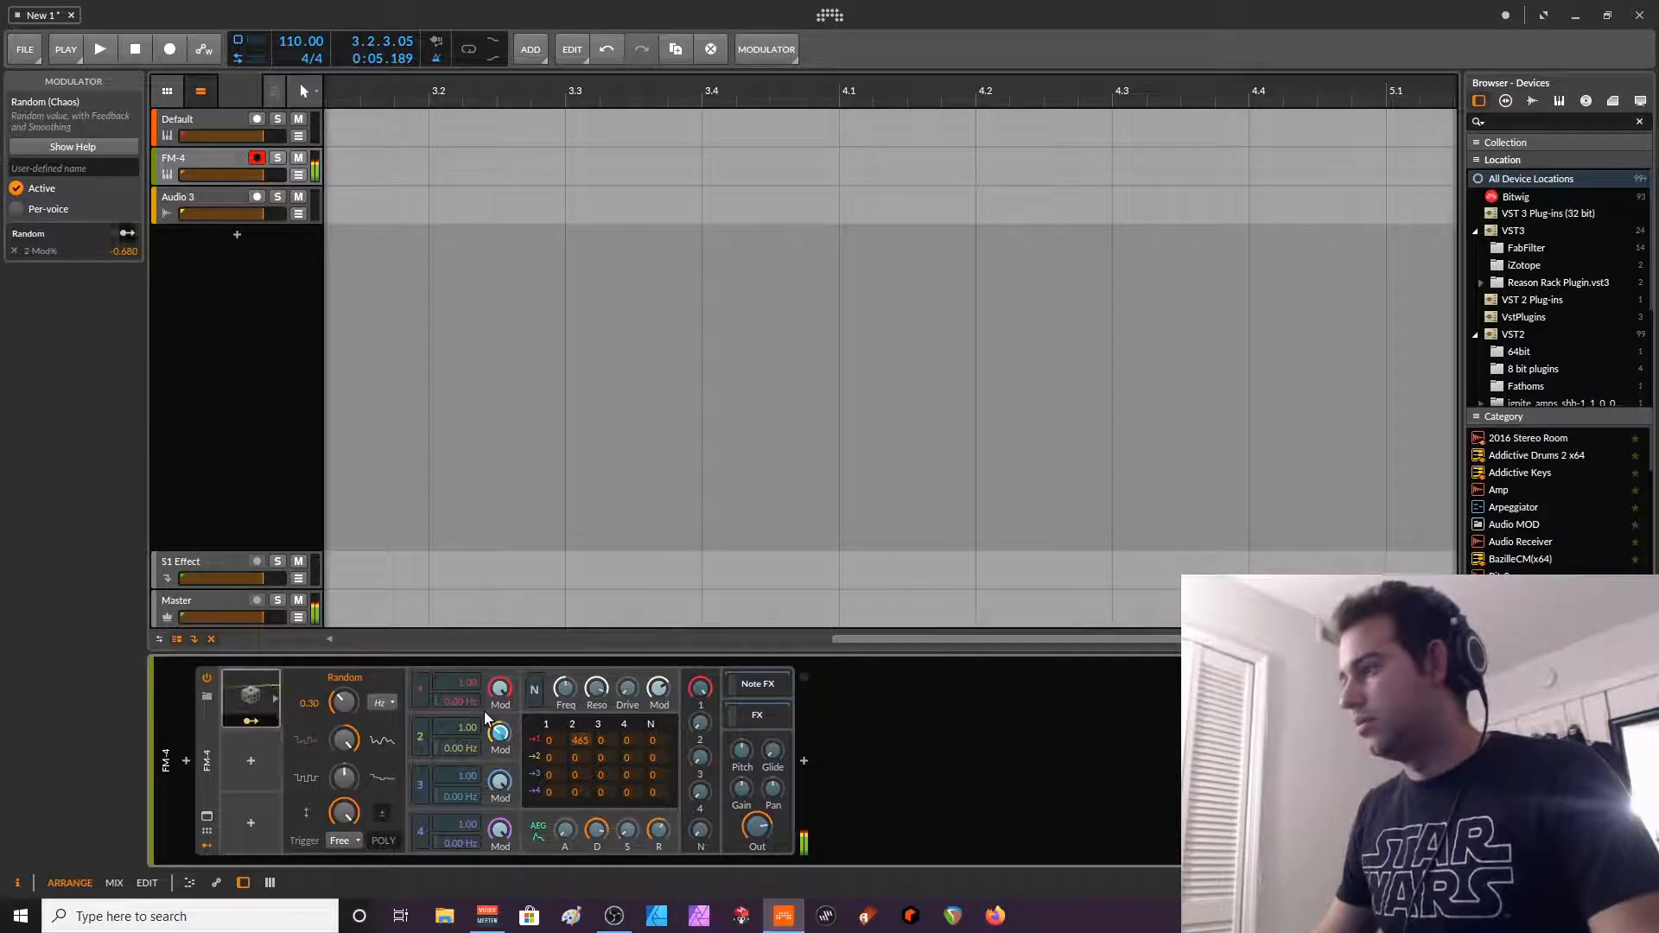
left_click(246, 700)
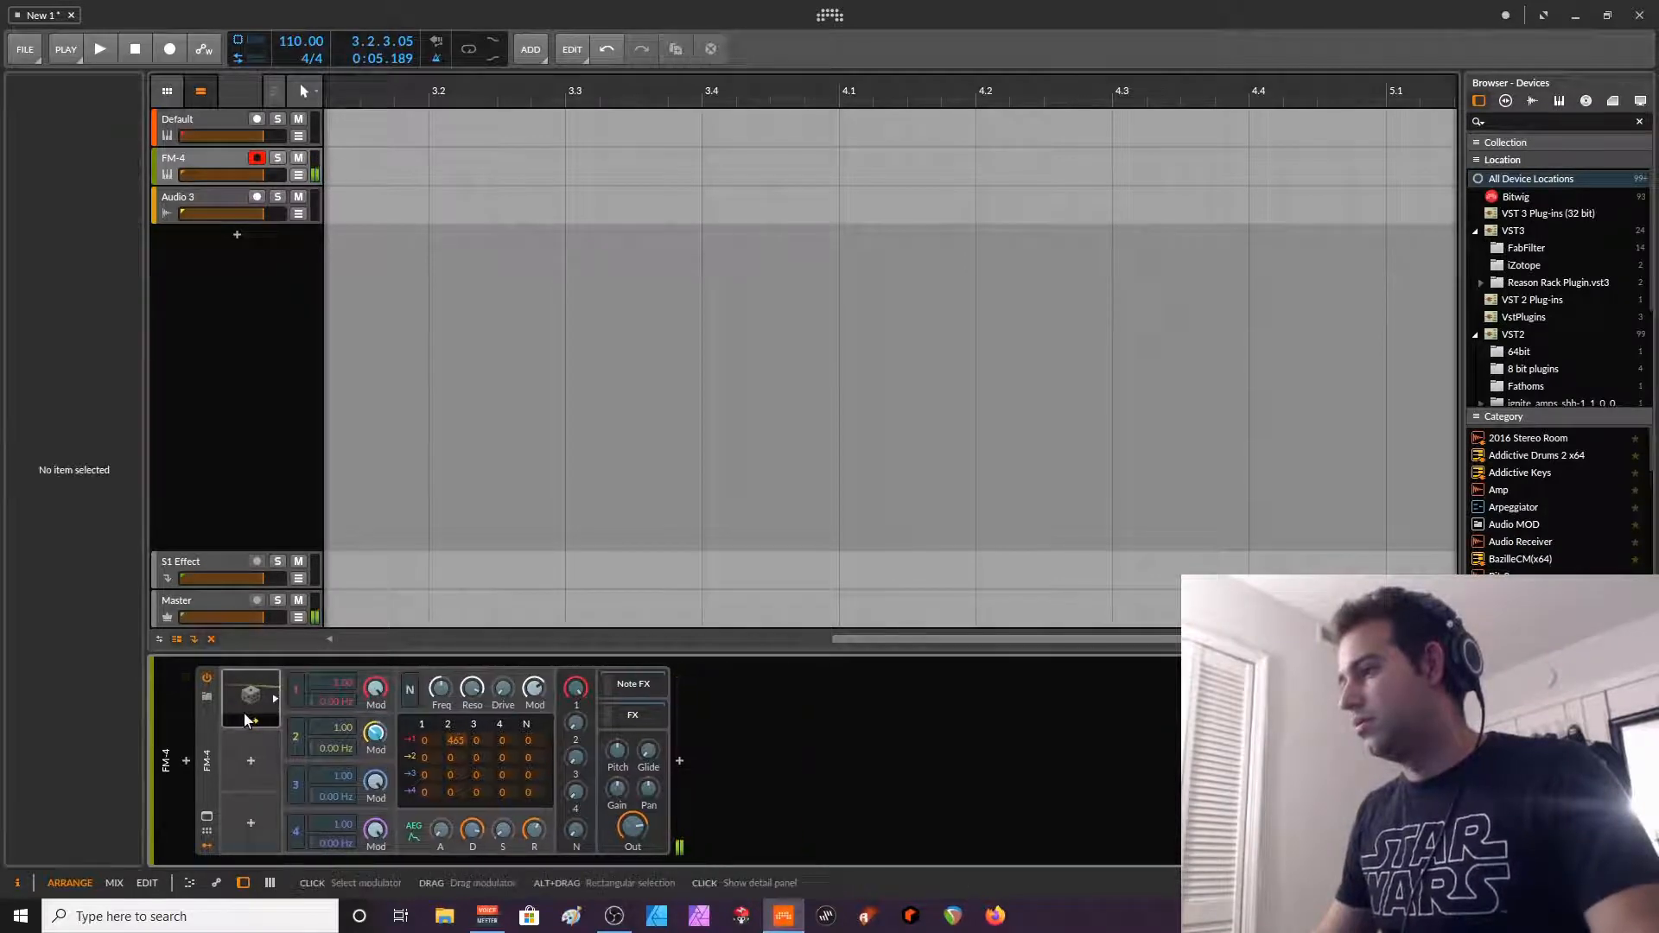
left_click(256, 724)
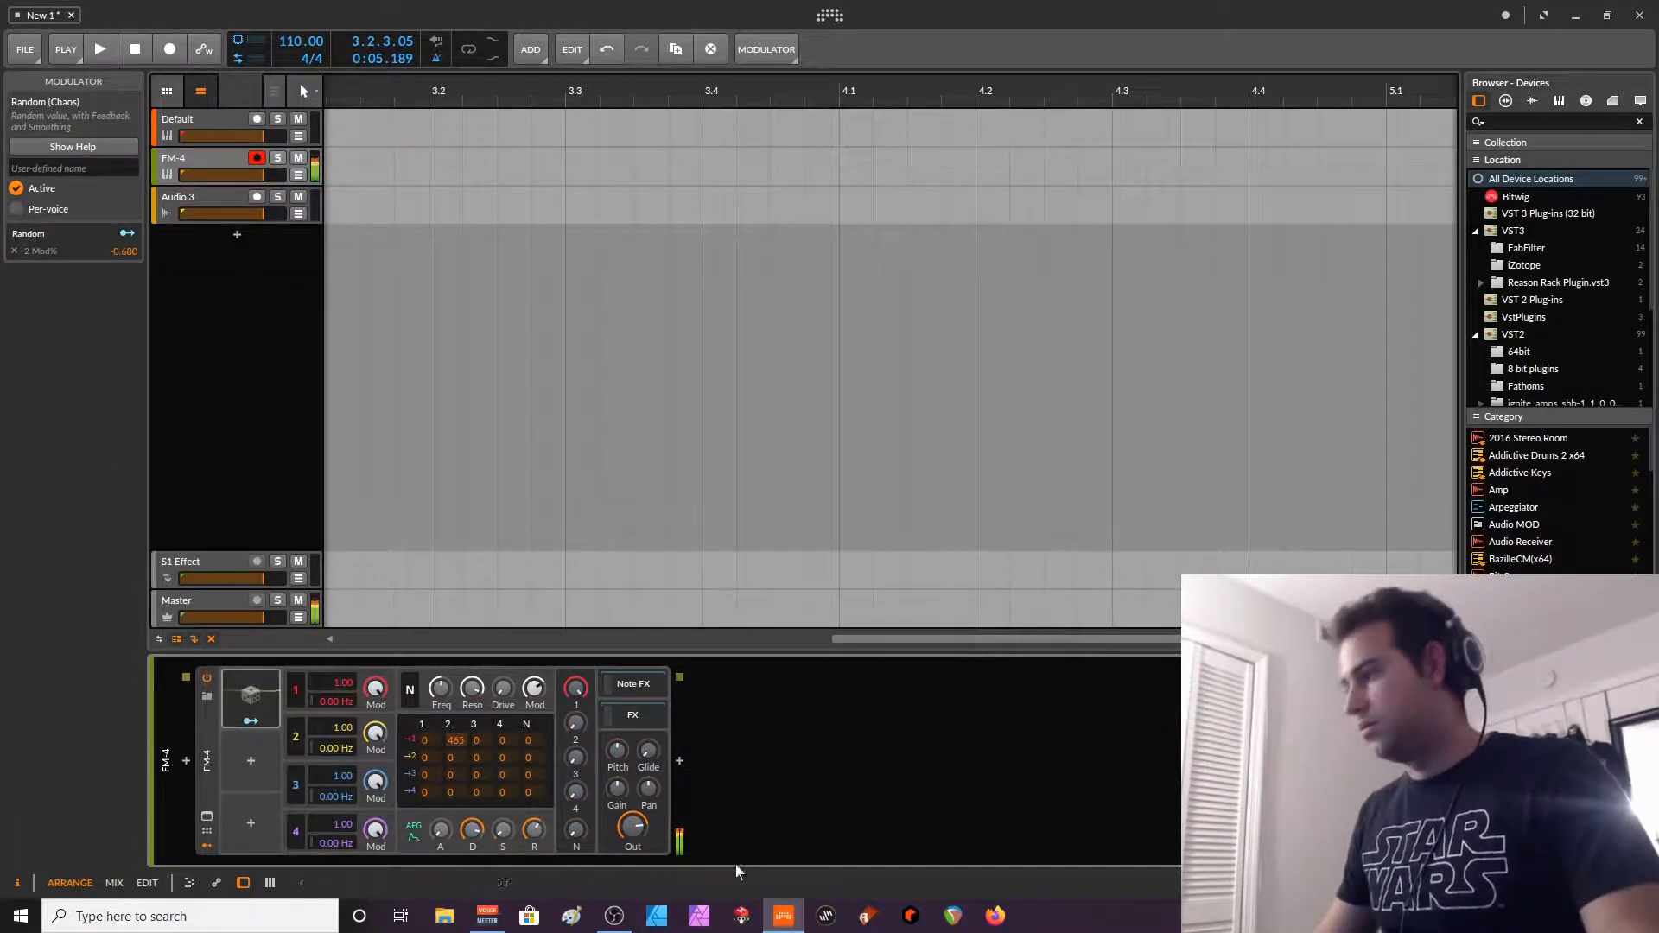
- Set the FM-4 synth's voice stacking to 4
left_click_drag(634, 828, 633, 830)
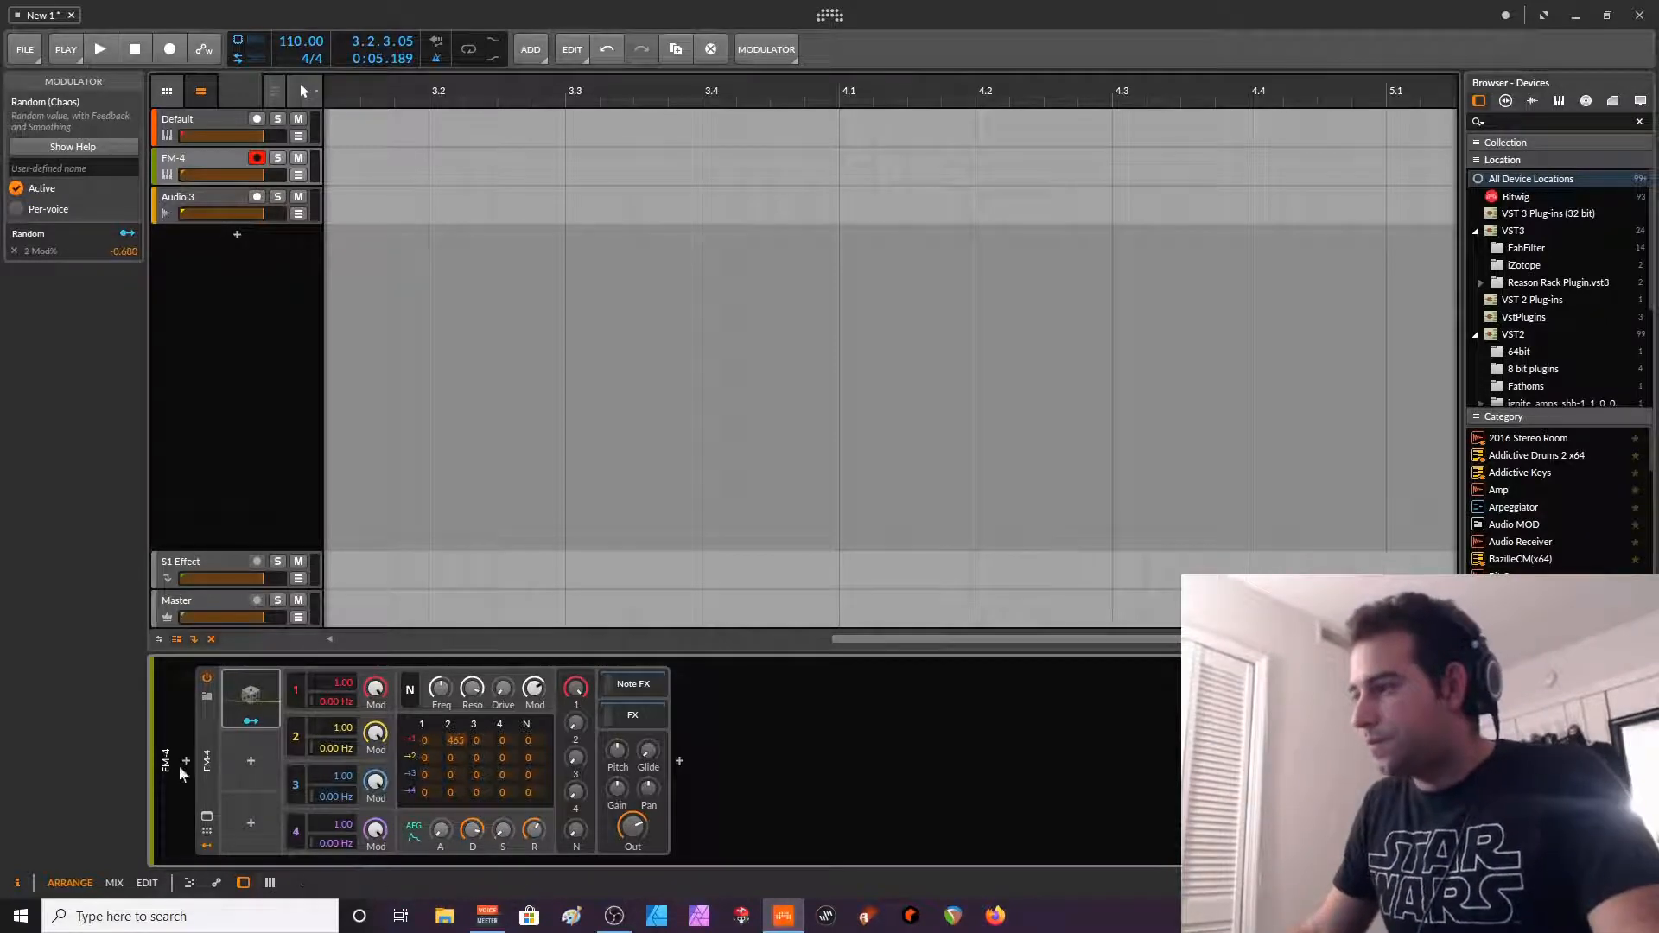
left_click(215, 747)
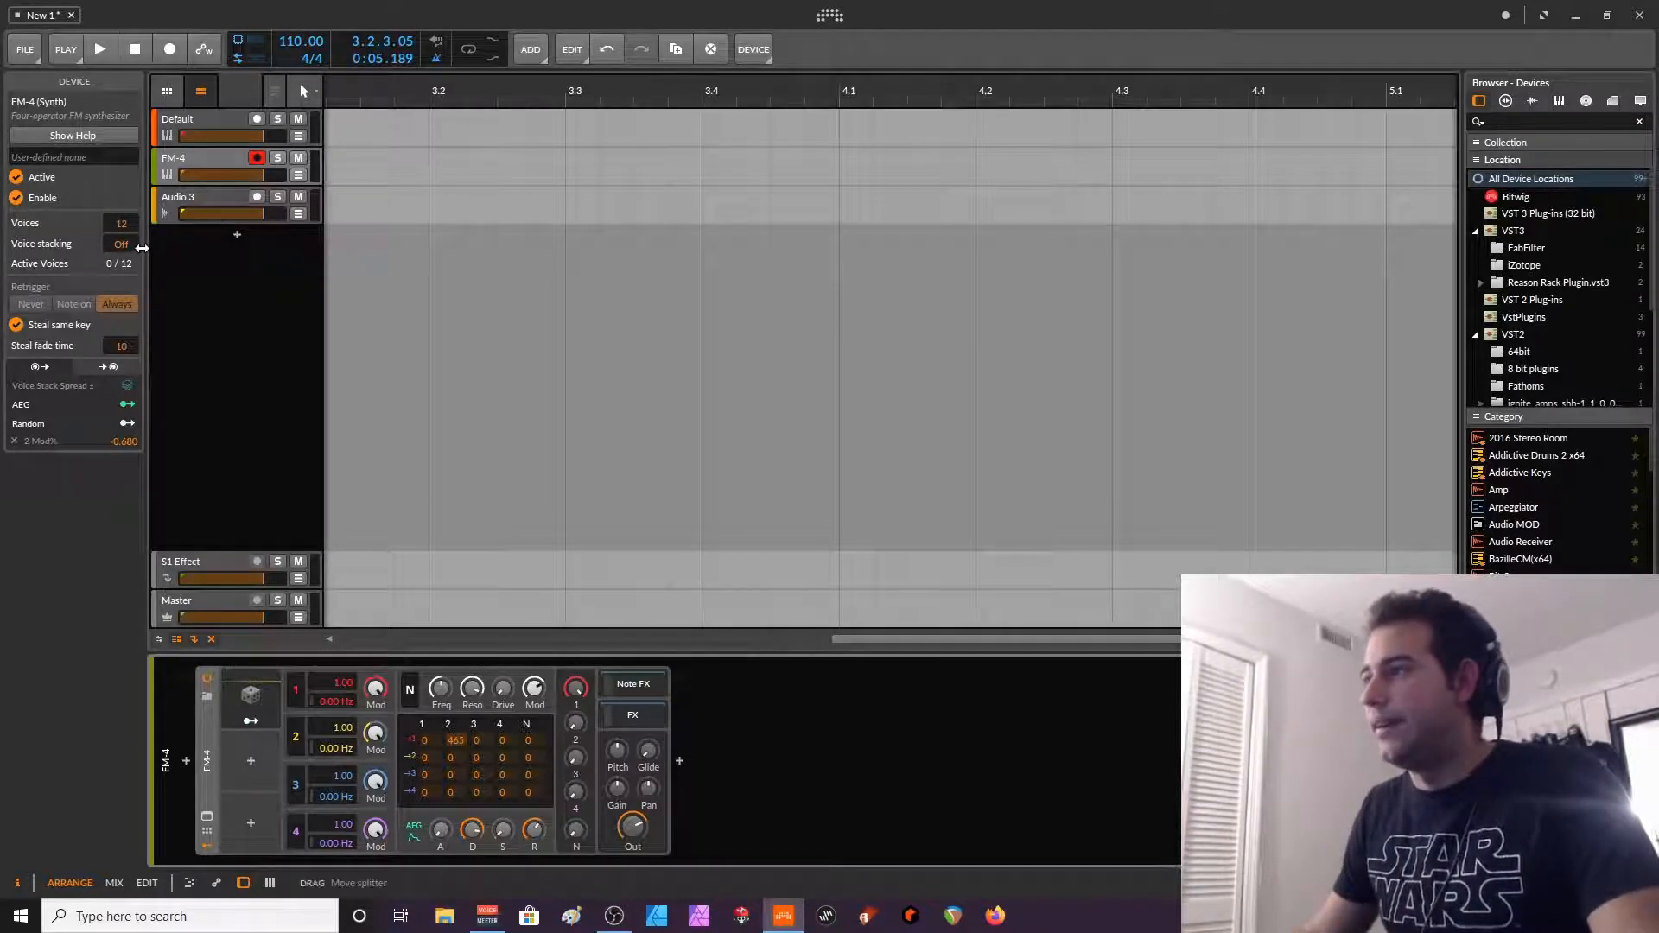
left_click_drag(134, 247, 133, 238)
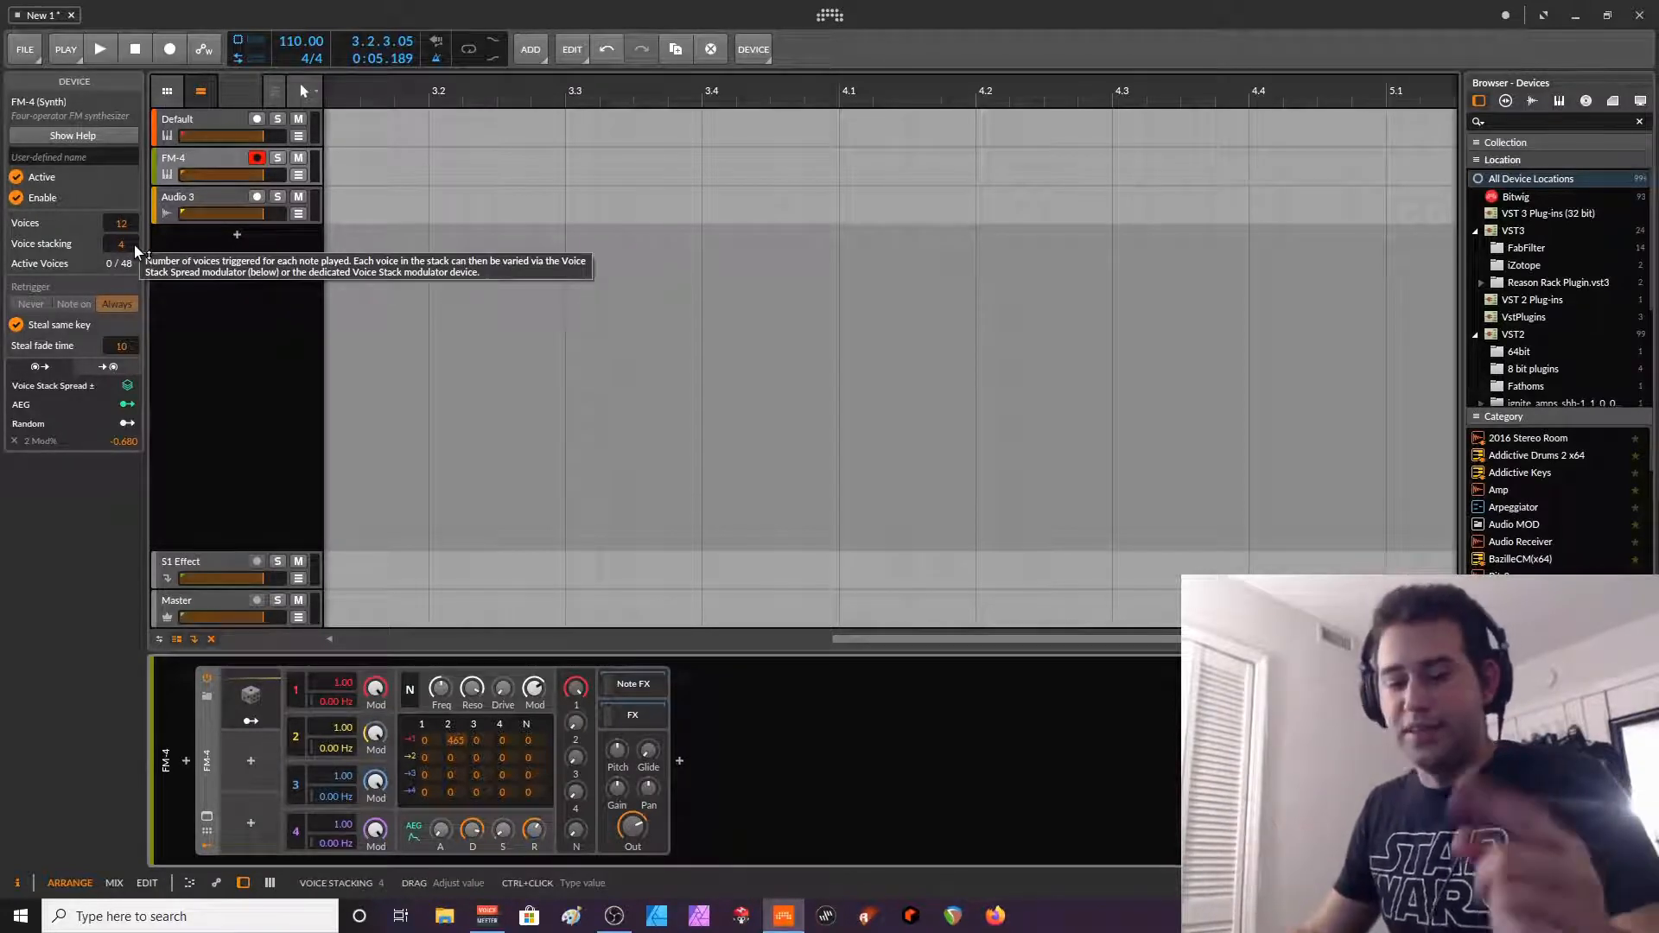
- Add a Voice Stack modulator to the FM-4's second modulator slot
left_click(250, 761)
type("voice")
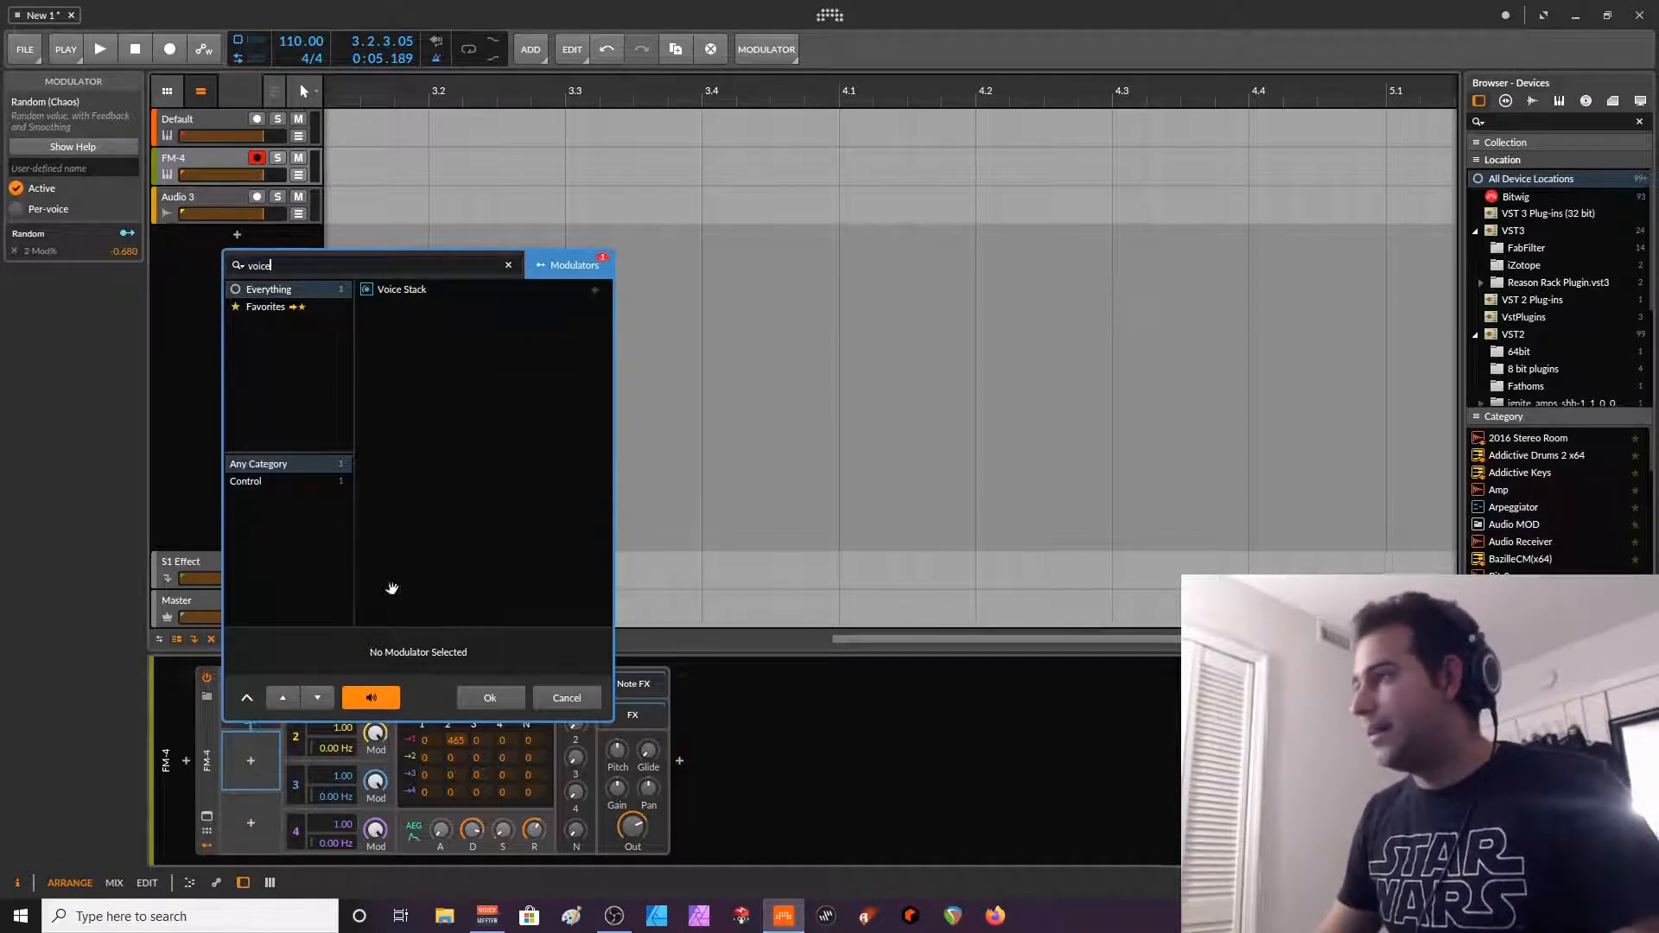
left_click(403, 291)
left_click(513, 699)
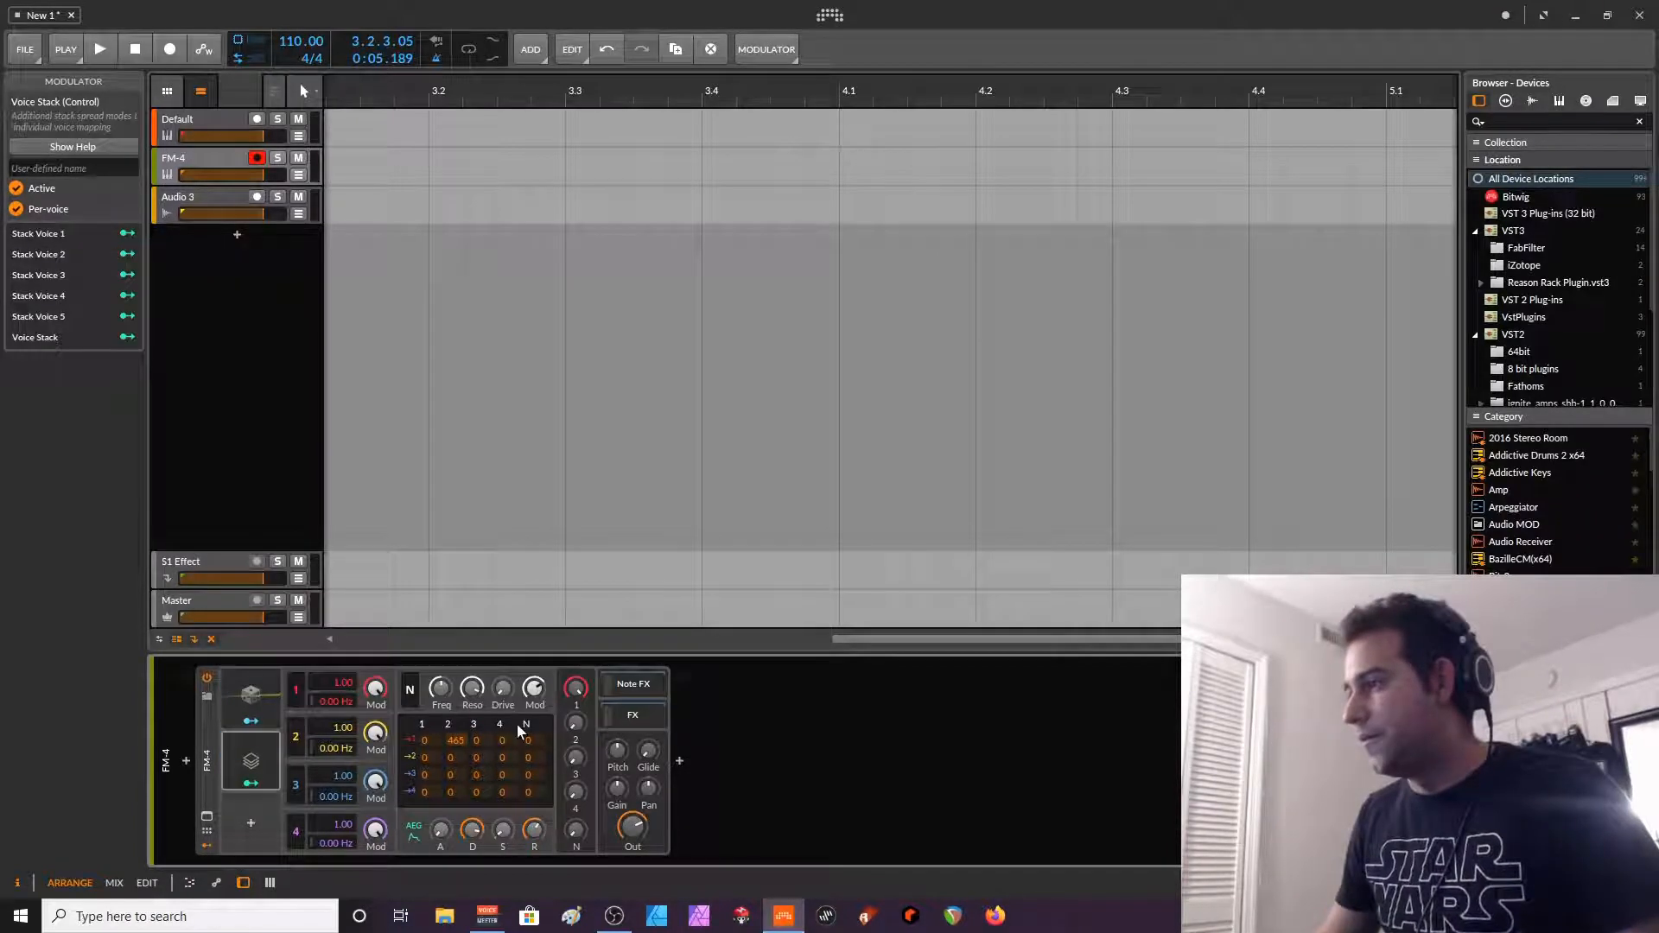
- Switch the Voice Stack modulator to Manual mode and alternate its four voices between full positive and -100 % amounts
left_click(268, 741)
left_click(338, 718)
mouse_move(302, 793)
left_mouse_down()
mouse_move(298, 735)
mouse_move(334, 852)
left_mouse_up()
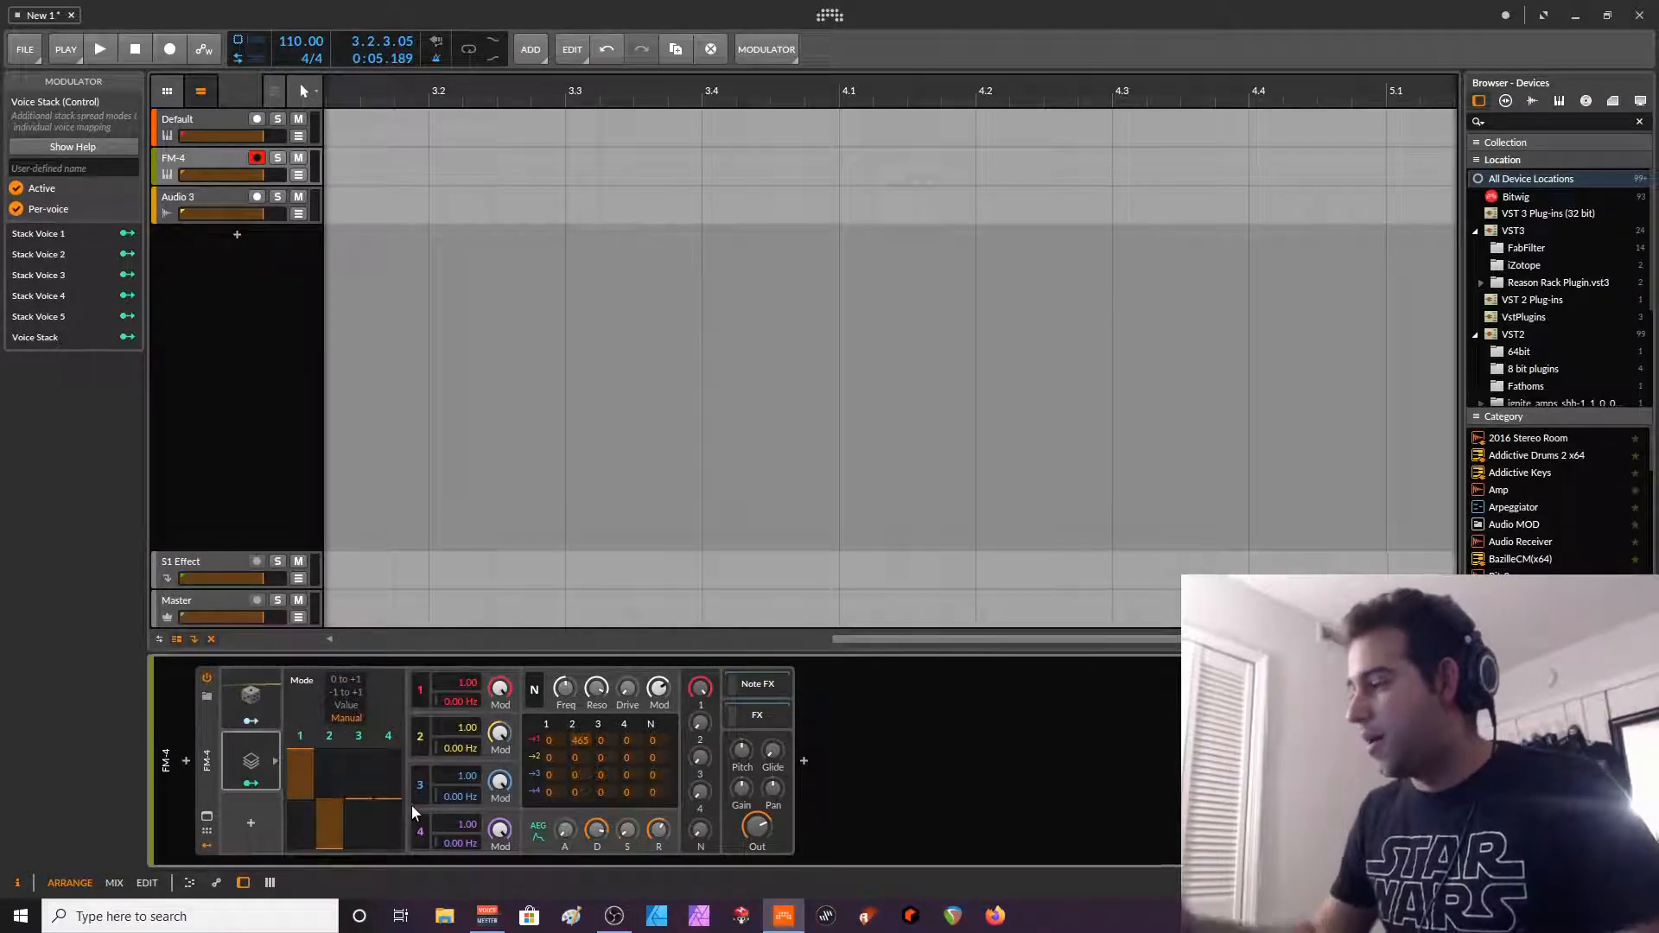
mouse_move(363, 791)
left_mouse_down()
mouse_move(359, 737)
mouse_move(389, 849)
left_mouse_up()
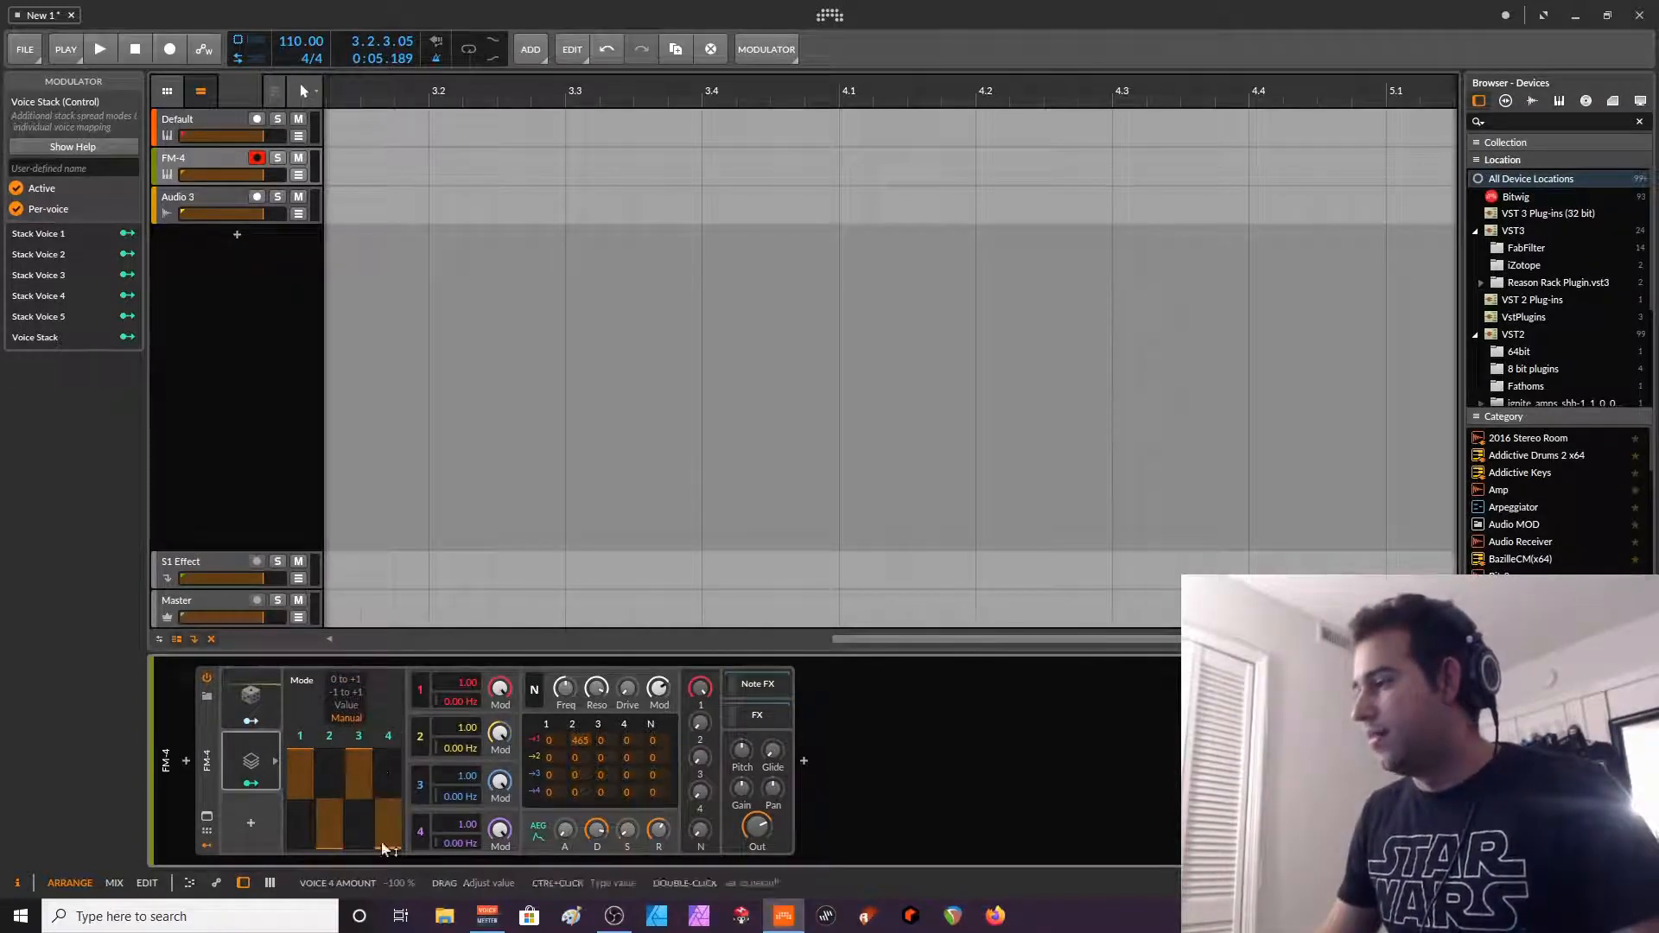
- Route the Voice Stack output to the FM-4's Pan with an amount of 0.930
left_click(251, 783)
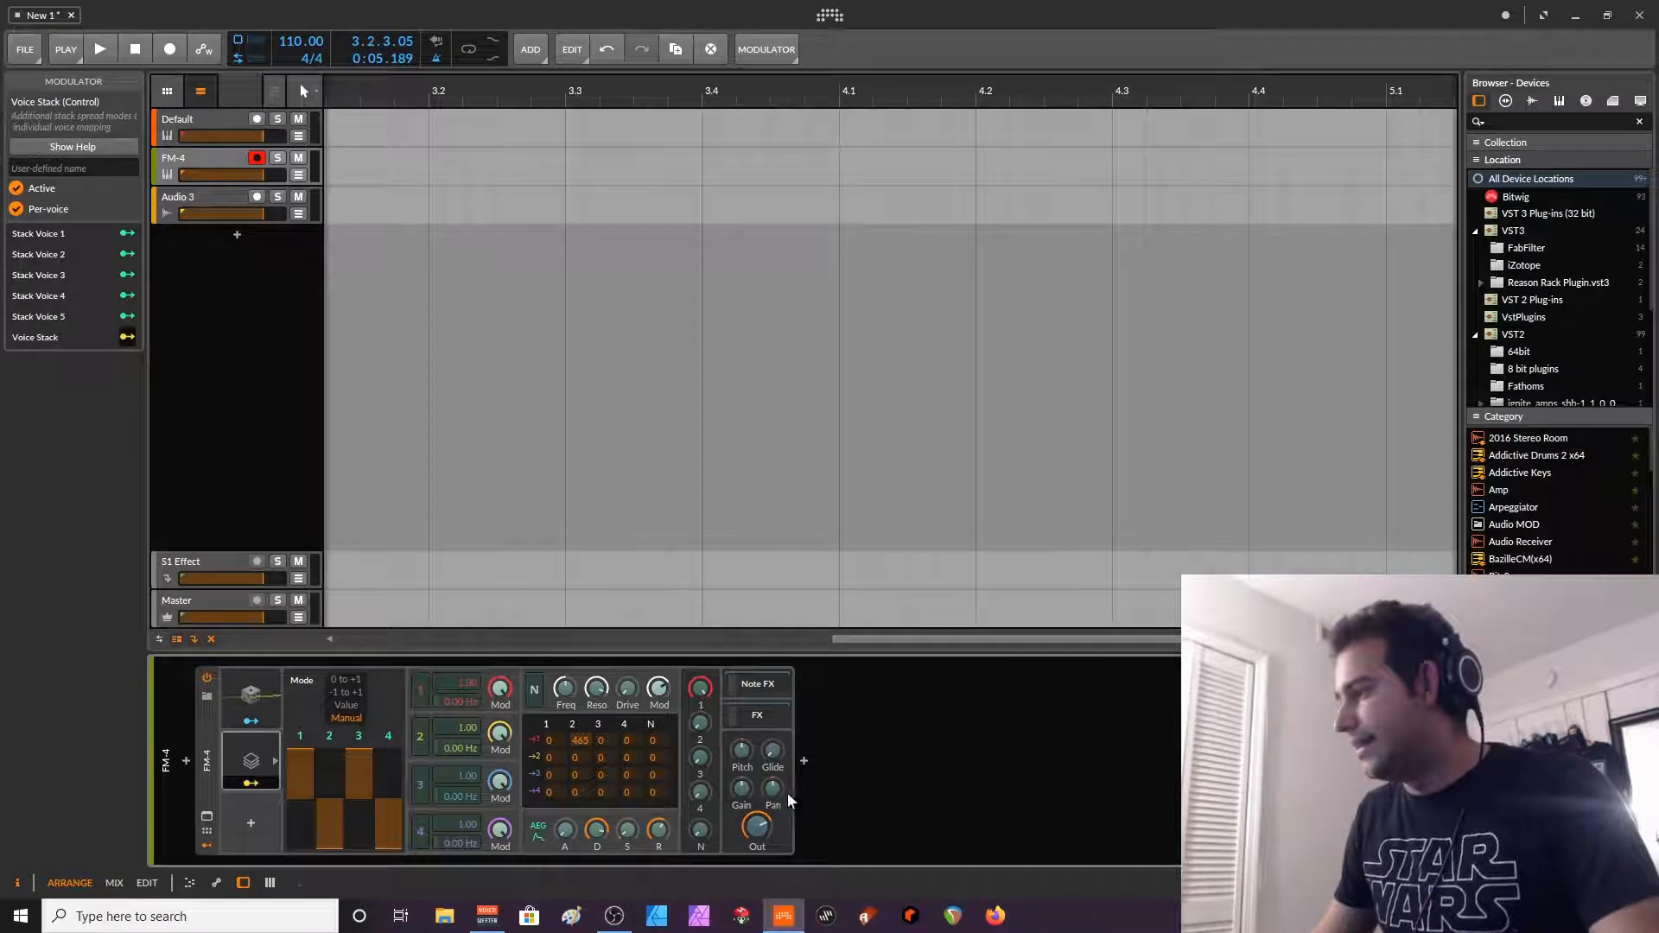
left_click_drag(779, 794, 780, 770)
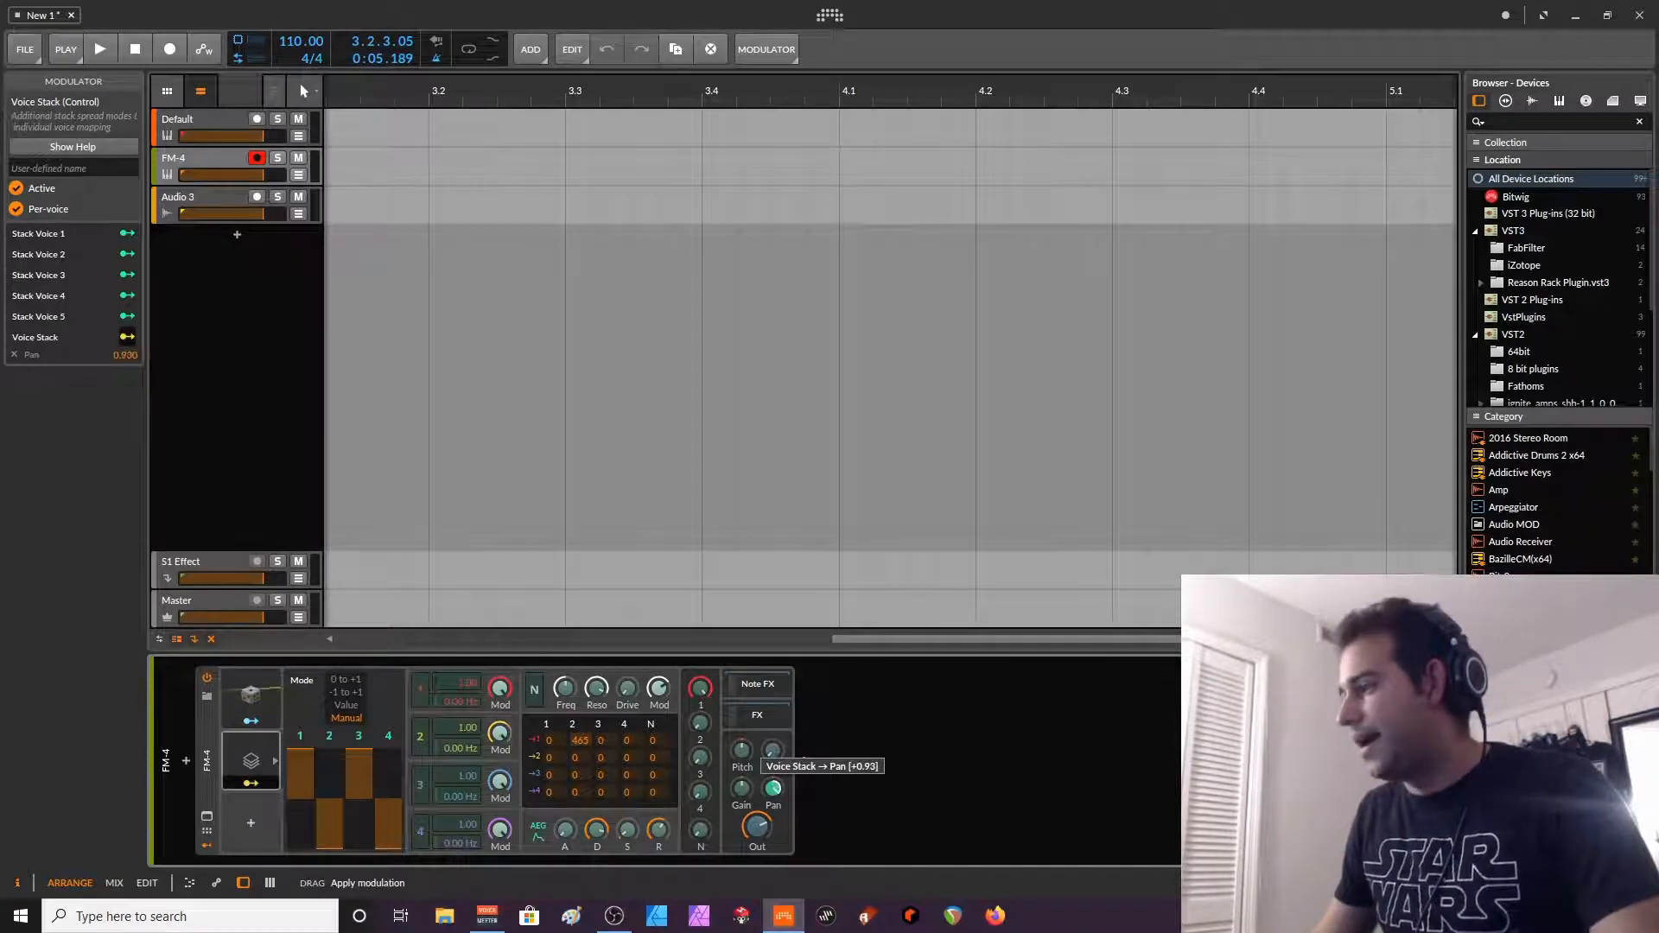
left_click(251, 783)
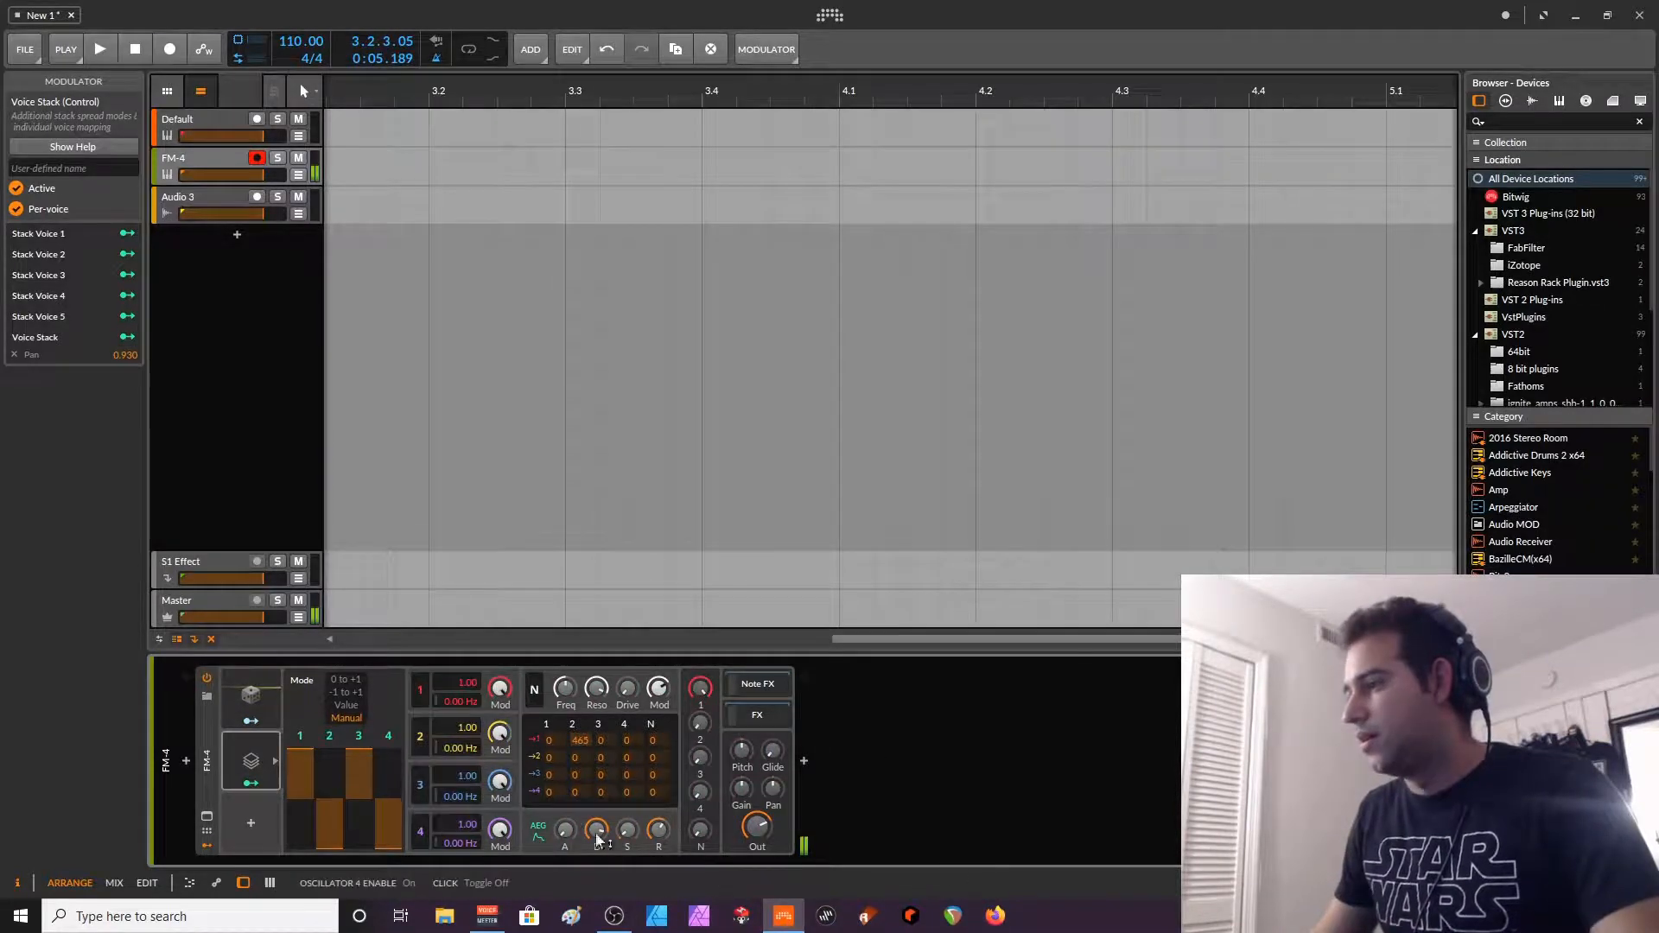
- Lower the FM-4's output level and collapse the Voice Stack modulator's details
left_click_drag(765, 831, 783, 828)
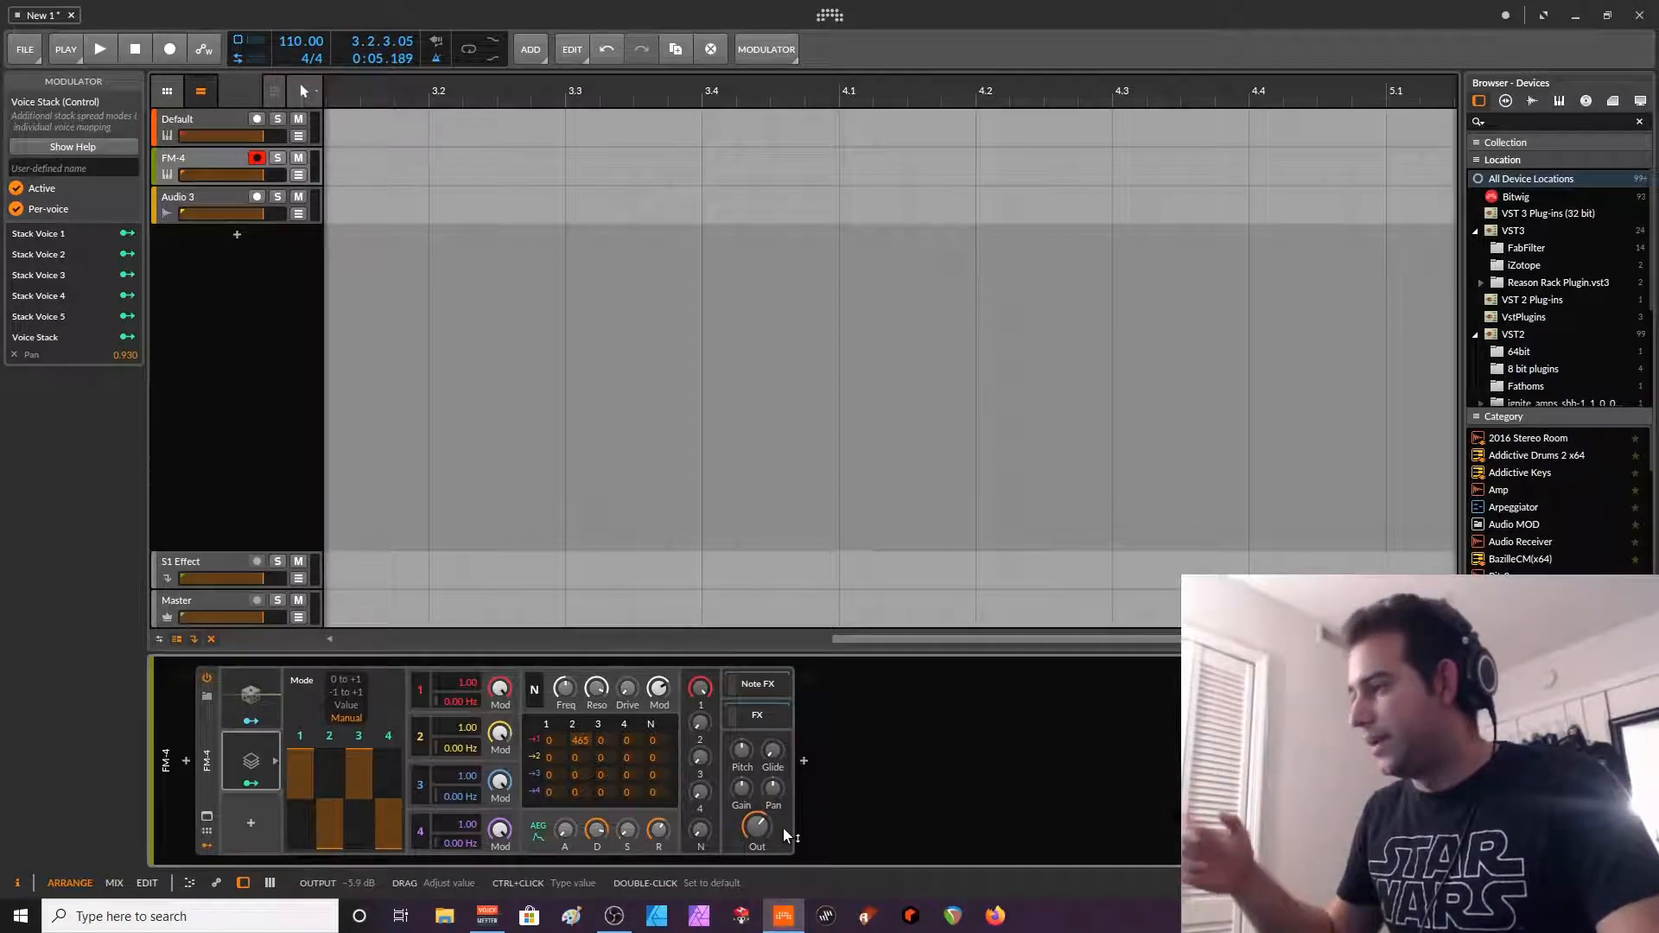
mouse_move(759, 828)
left_mouse_down()
mouse_move(760, 860)
mouse_move(764, 826)
left_mouse_up()
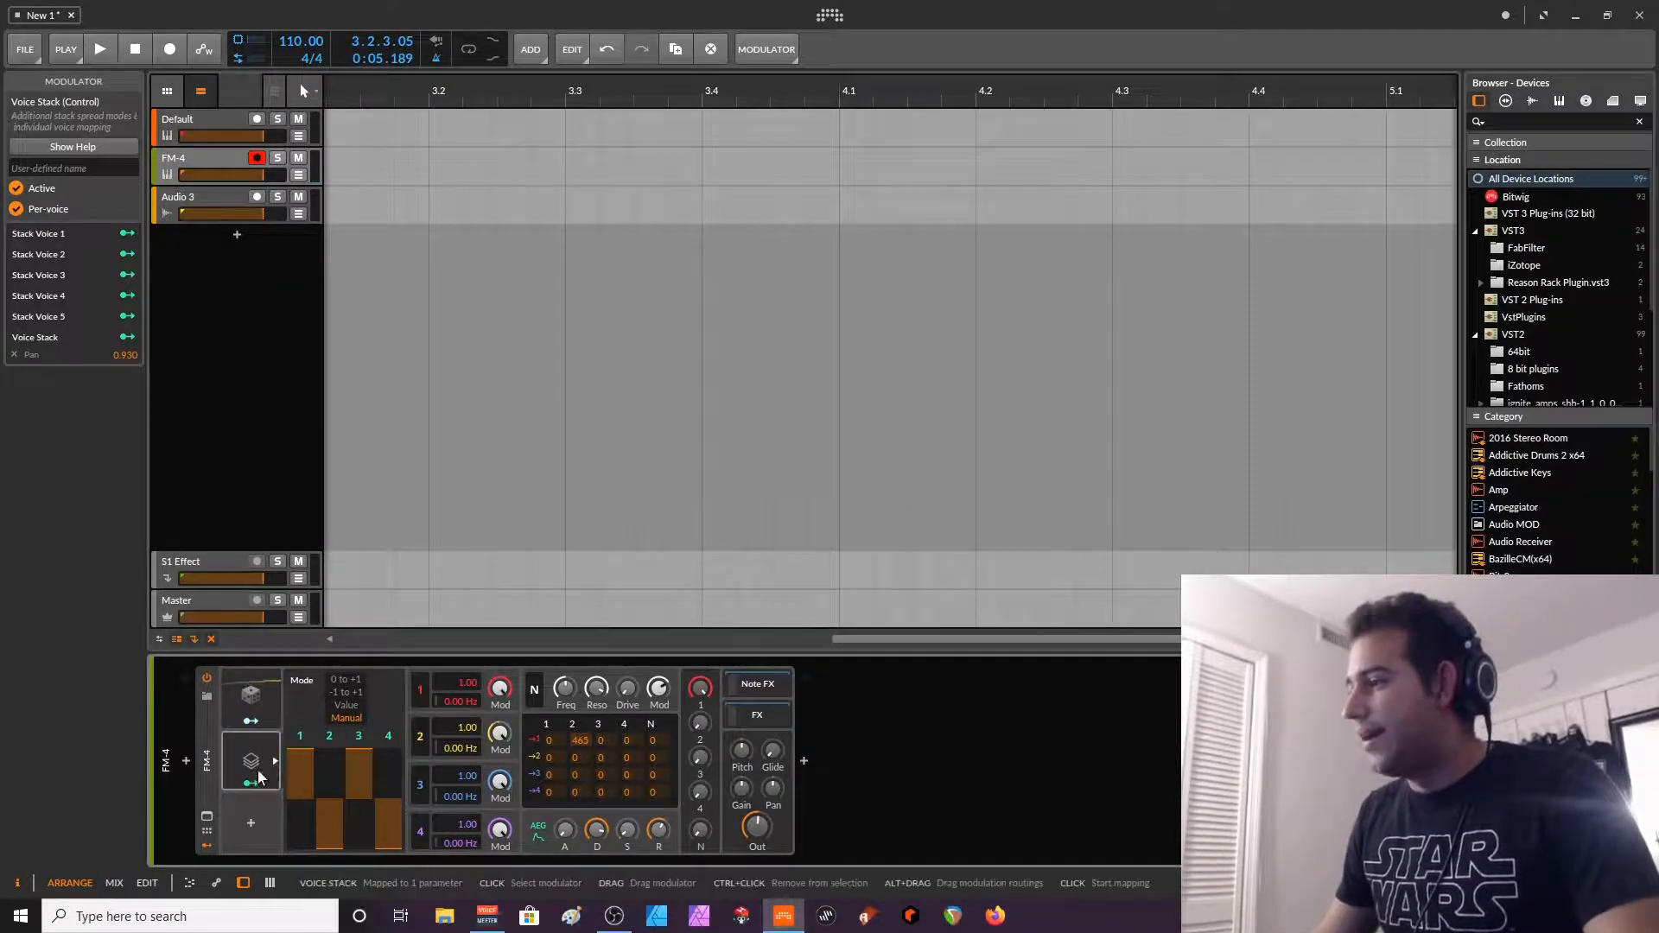
left_click(232, 775)
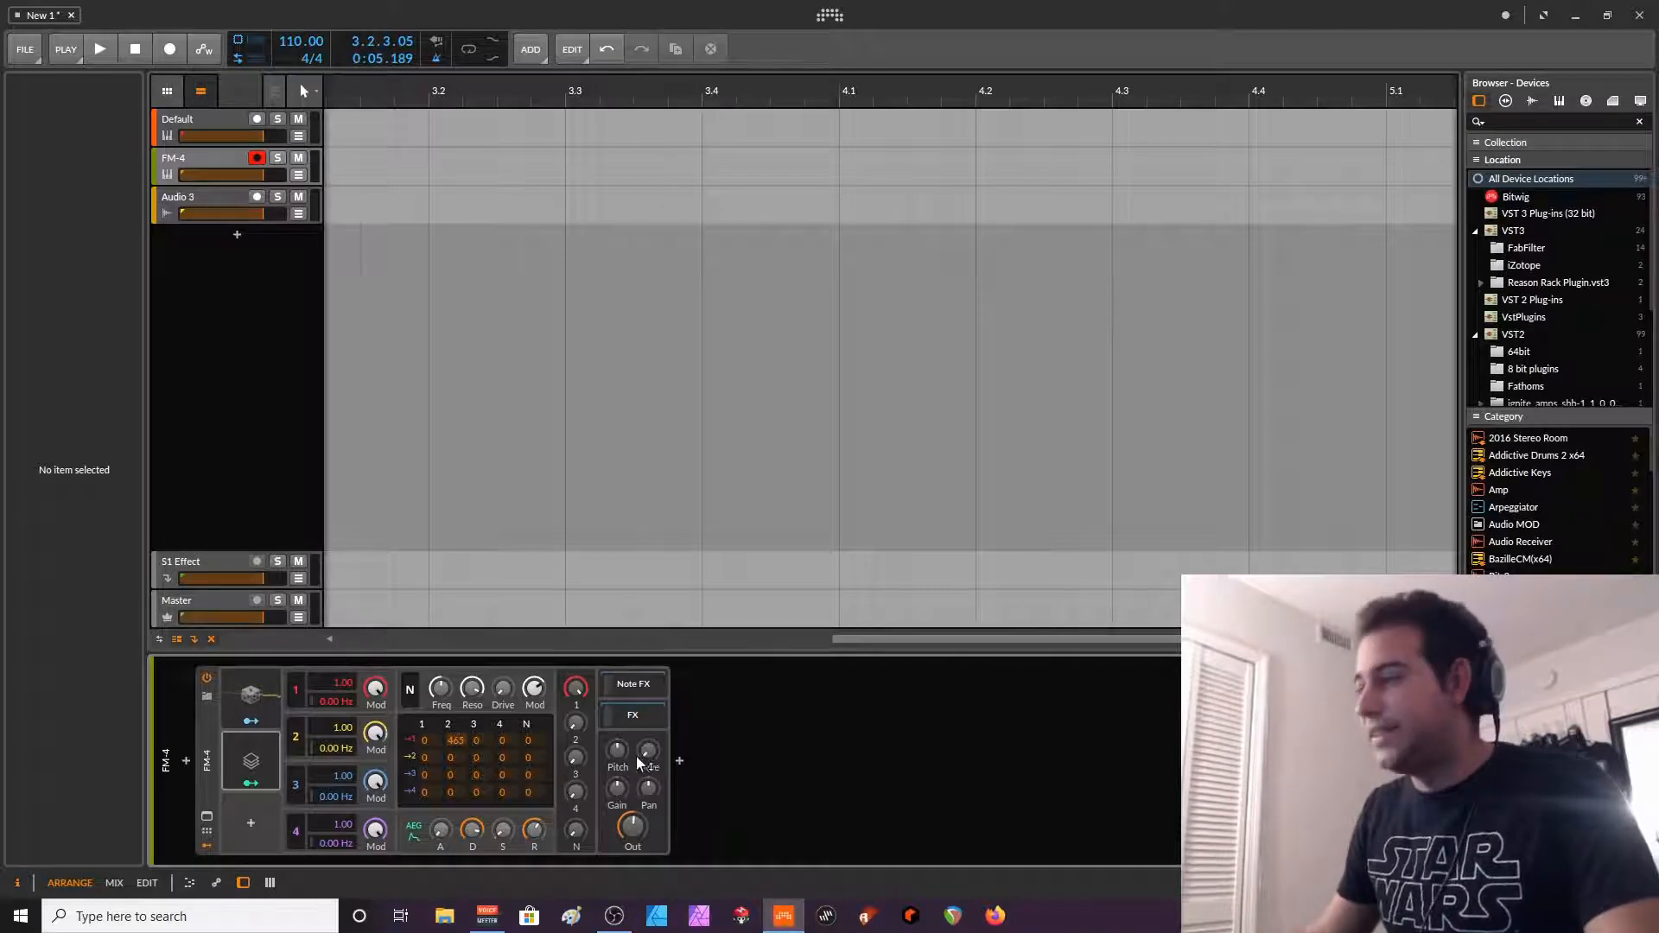
- Route the Voice Stack output to the FM-4's Pitch with an amount of 0.250
left_click(250, 782)
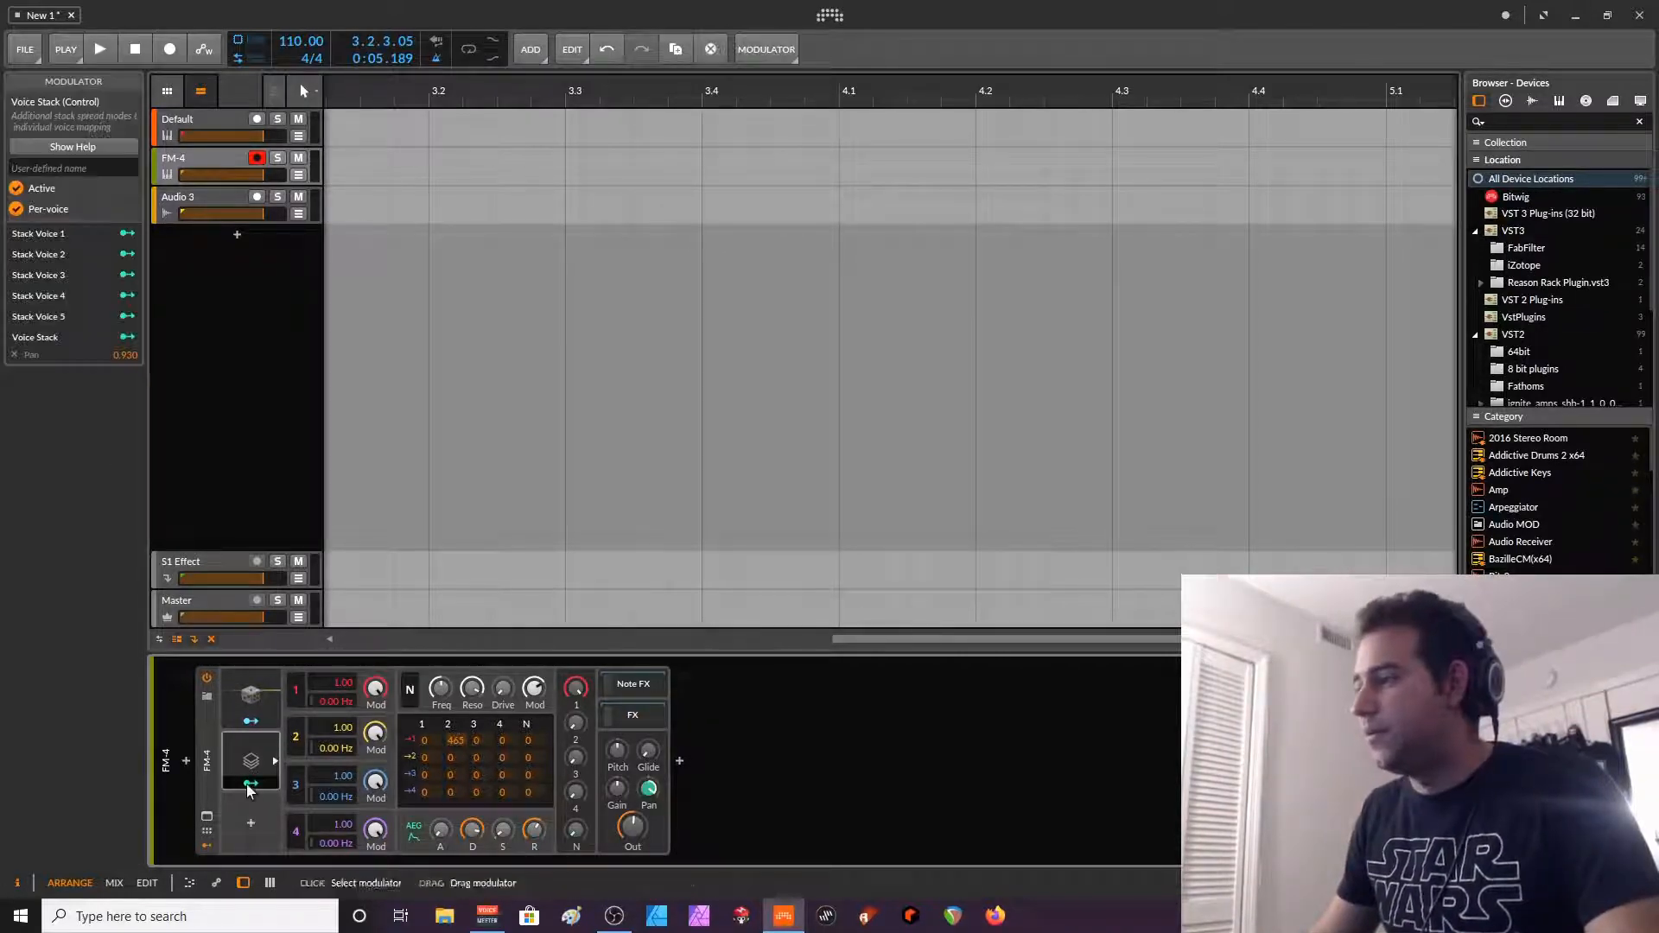
left_click_drag(617, 750, 615, 748)
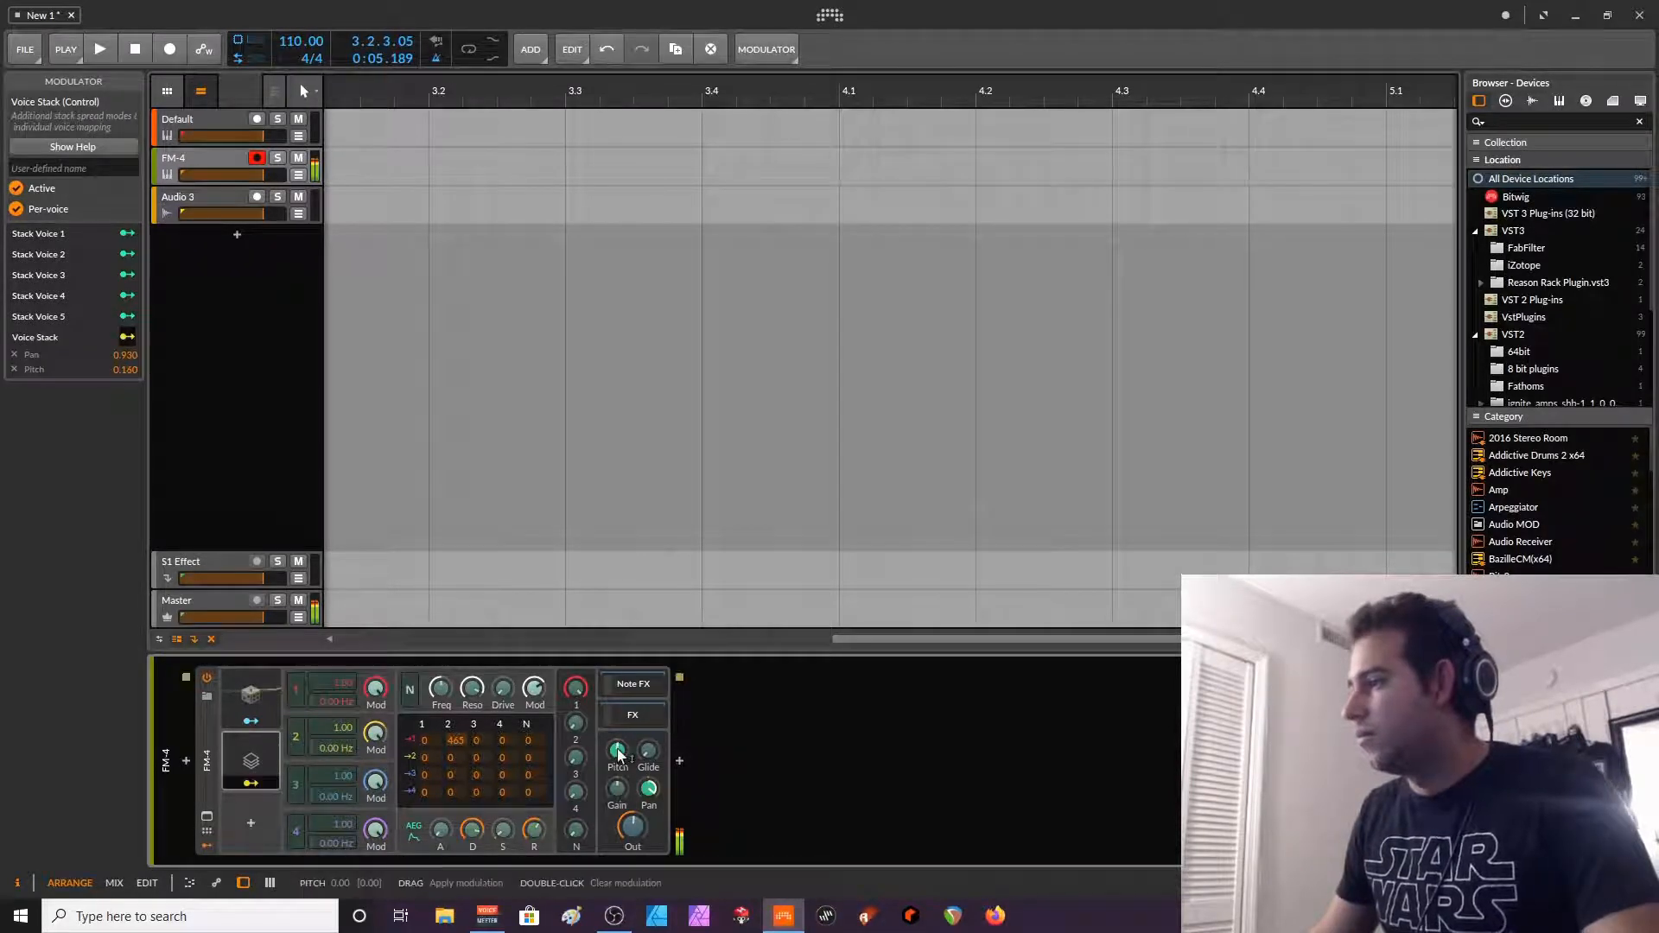
mouse_move(617, 750)
left_mouse_down()
mouse_move(617, 731)
mouse_move(617, 751)
left_mouse_up()
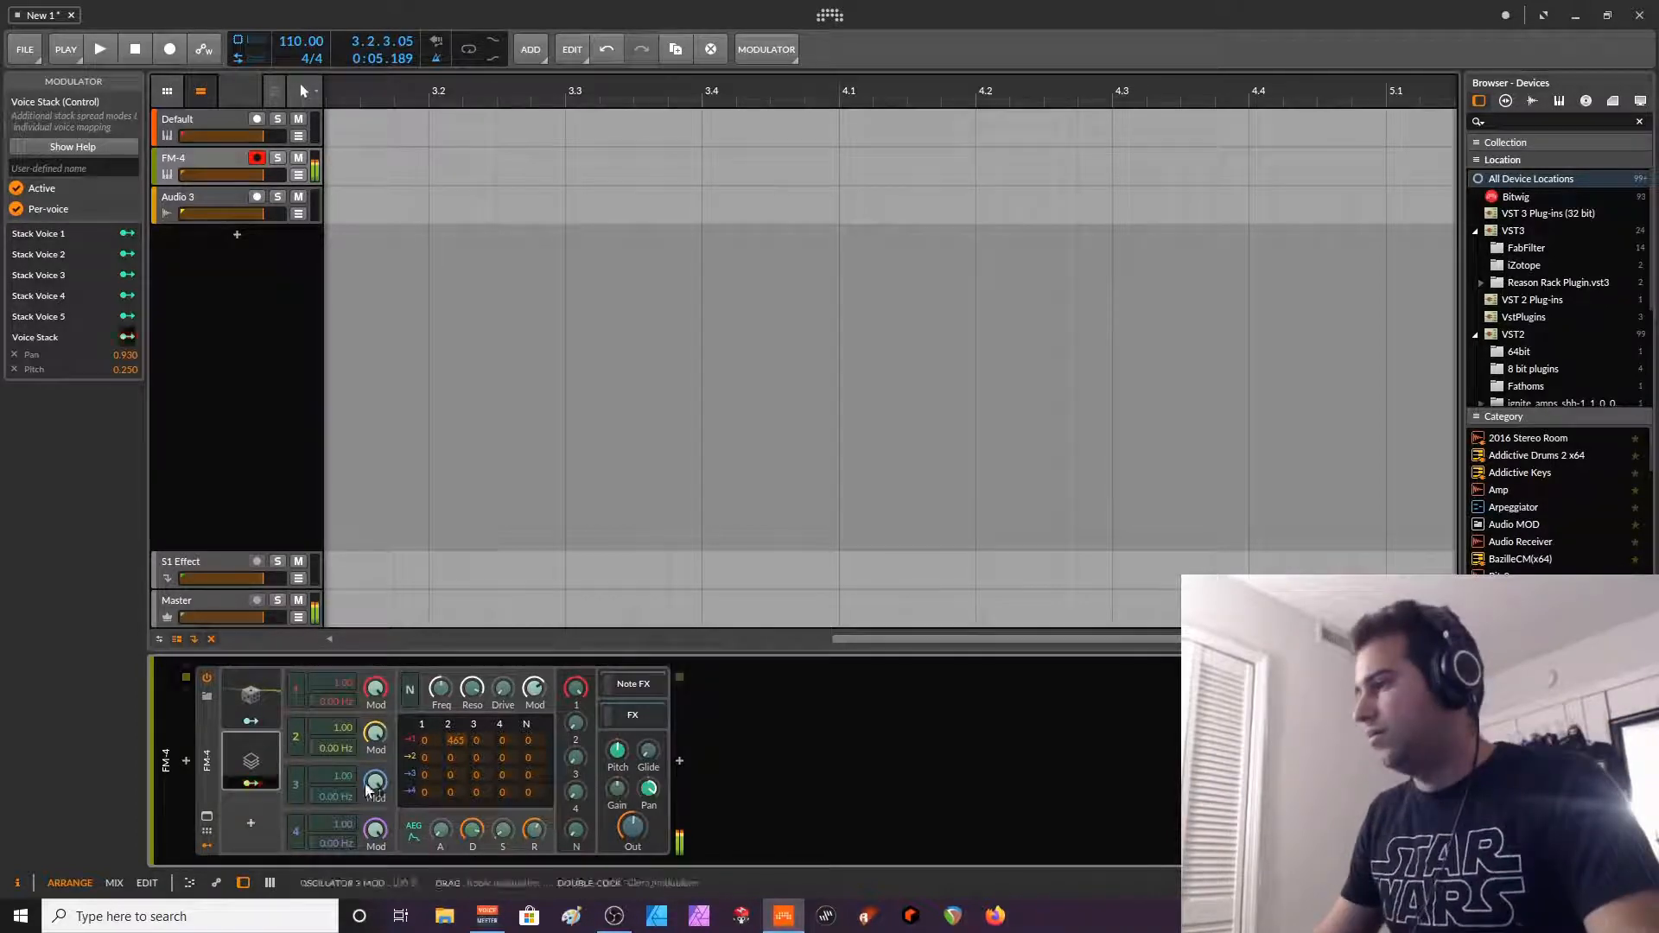
left_click(255, 784)
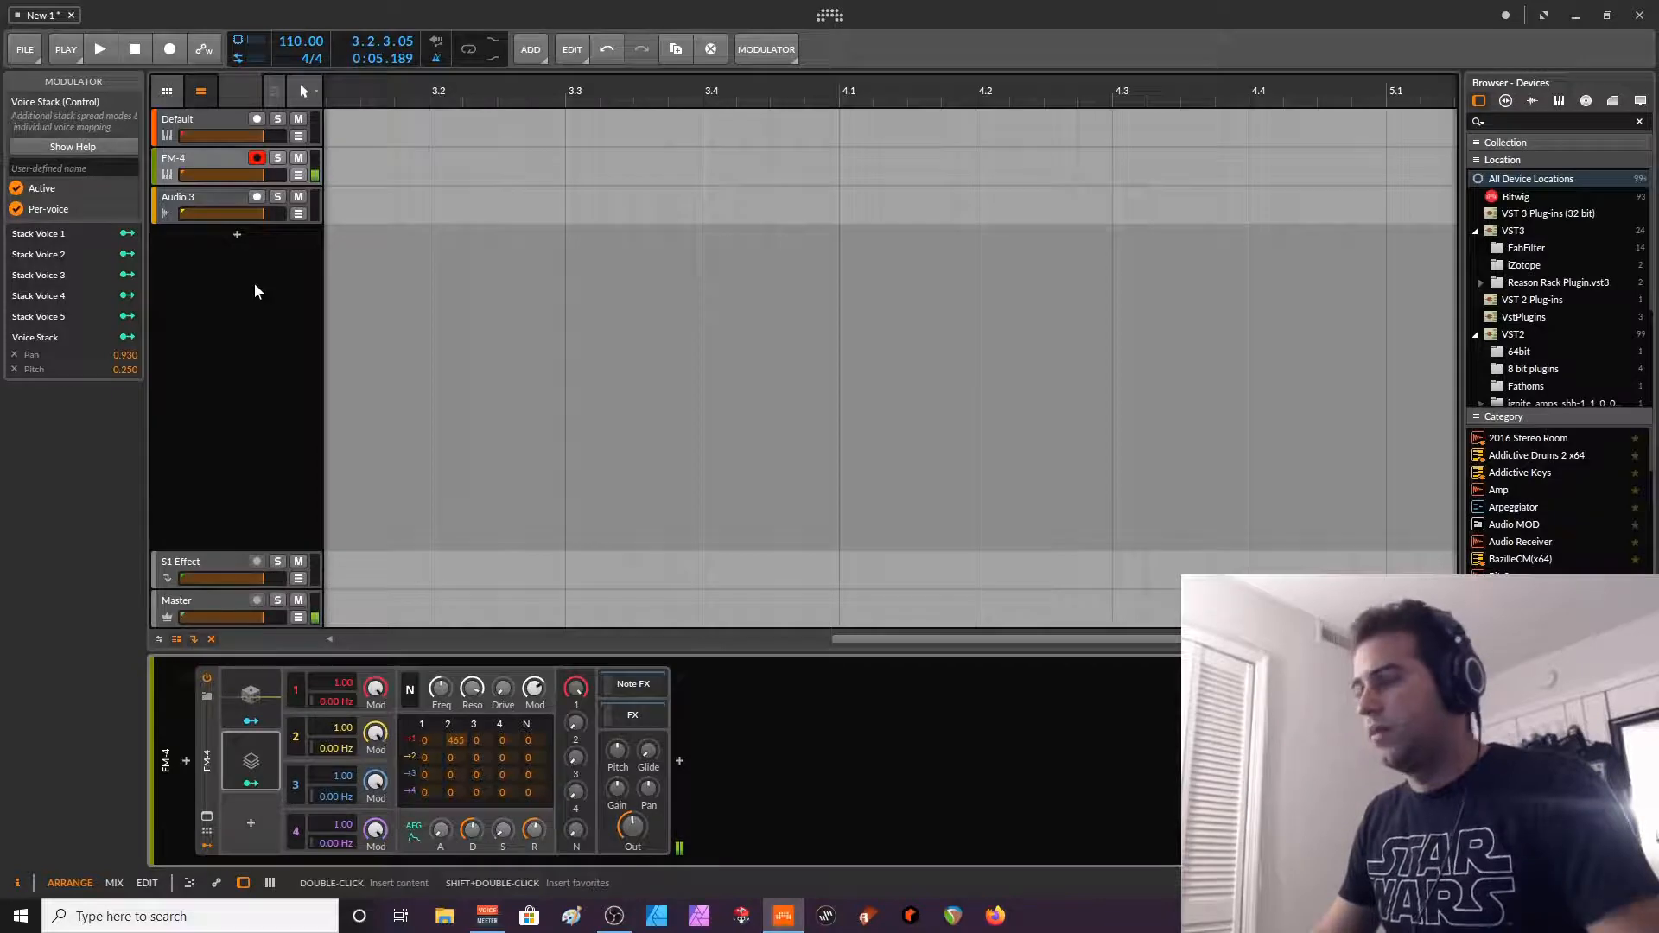
- Show the clip launcher, create a clip in the FM-4 track's Scene 1 slot and open it in an enlarged note editor
key("l")
left_click(383, 162)
double_click(384, 157)
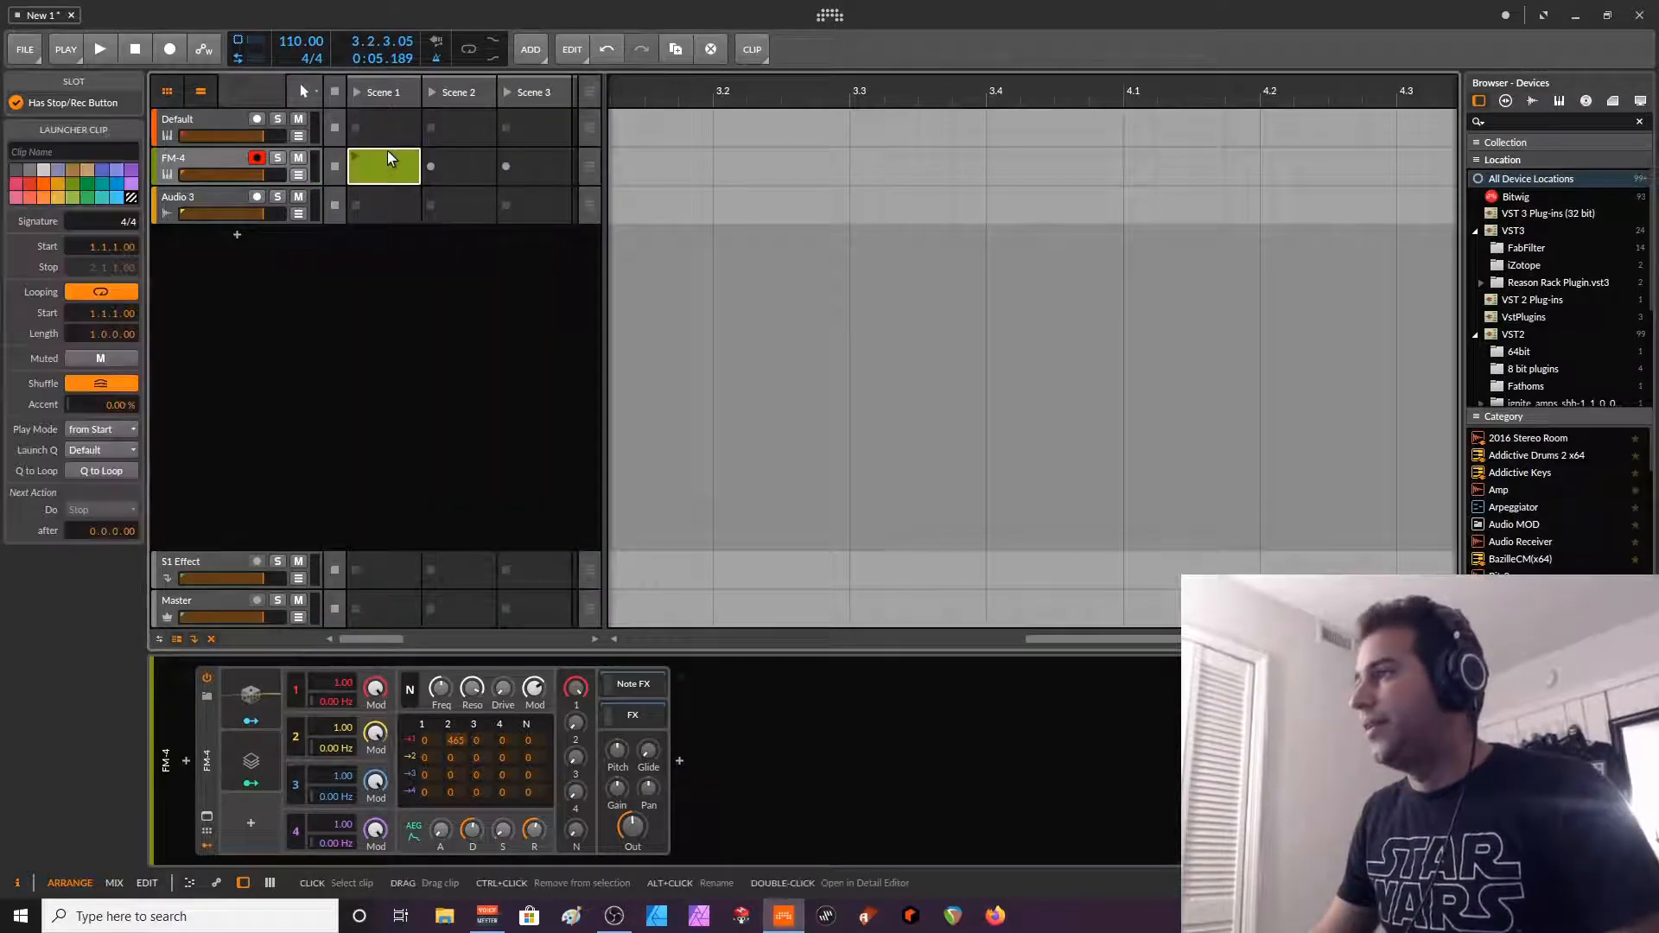
double_click(387, 153)
left_click_drag(479, 603, 471, 338)
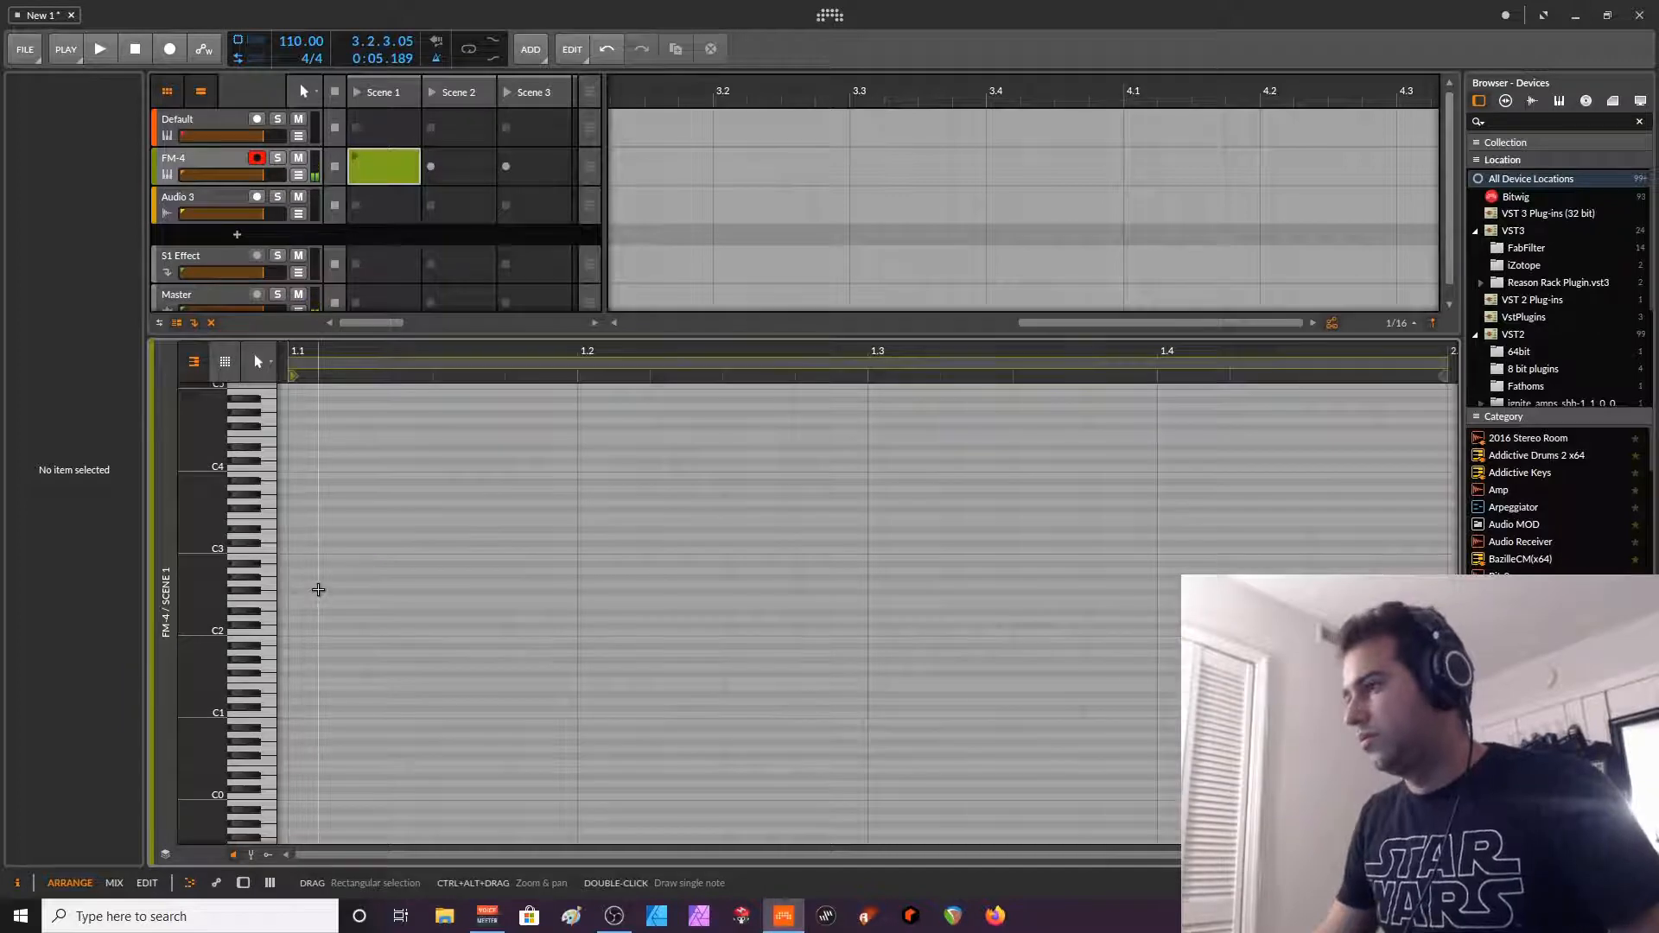
- Draw a sixteenth note at the clip's start and place a duplicate three semitones higher directly after it
double_click(315, 585)
key("ctrl+d")
key("Up")
key("Up")
key("Up")
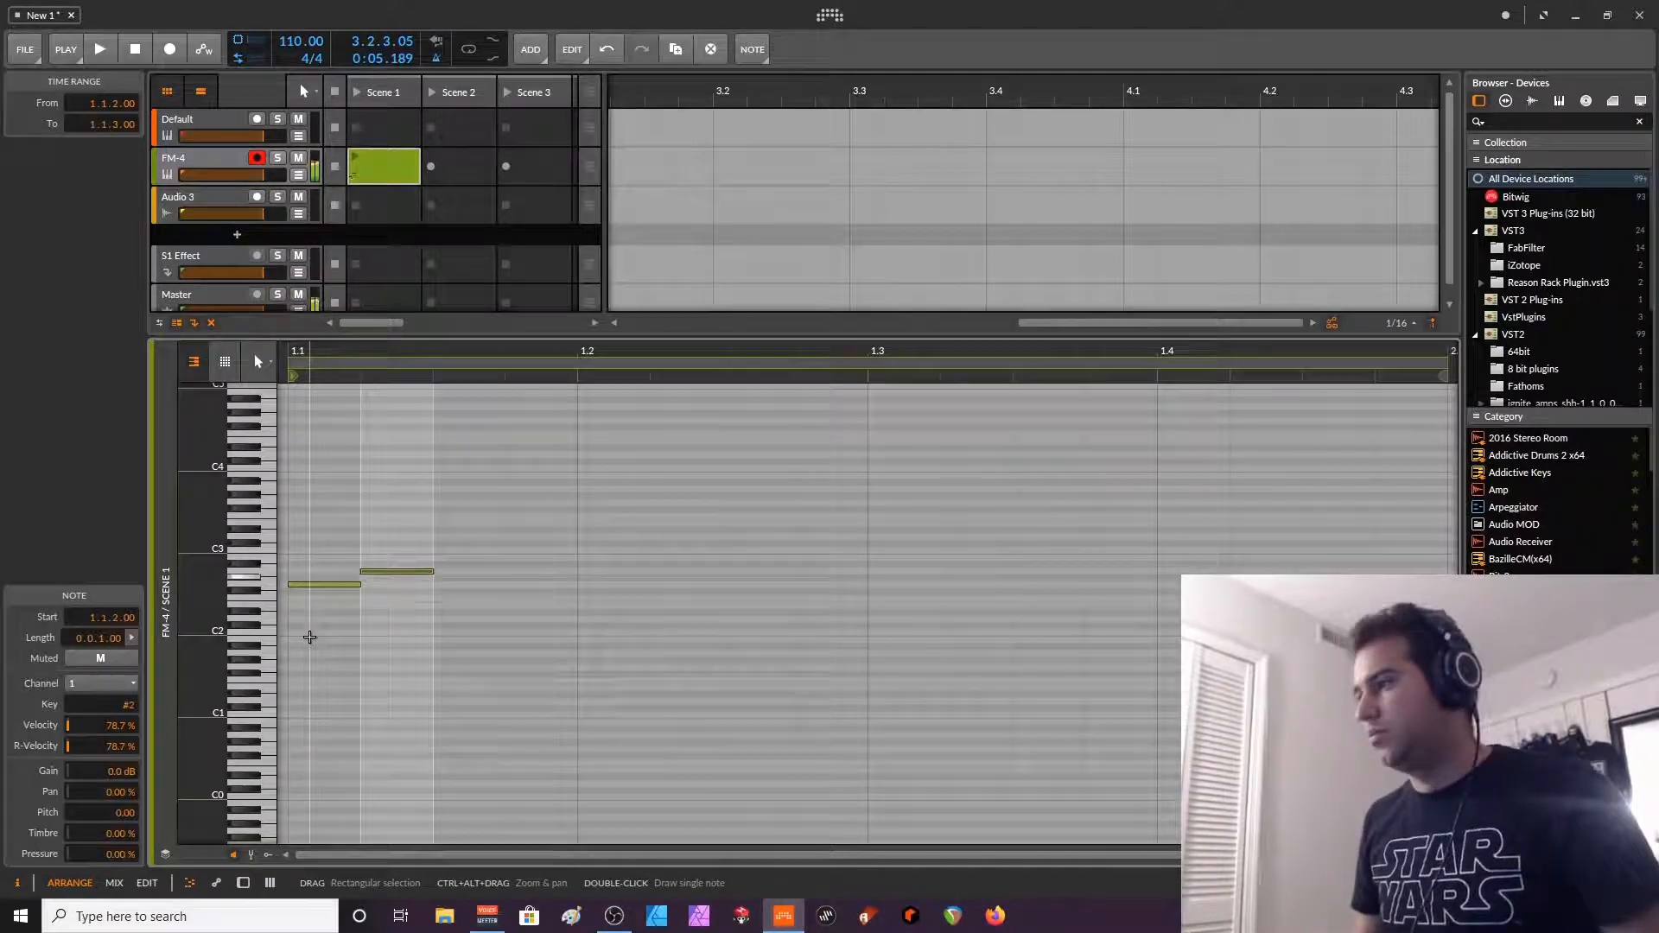
- Duplicate the second note to 1.1.4 as C#3, and copy that note to 1.2.4 as D3
key("ctrl+d")
key("Up")
key("Up")
key("Right")
key("Right")
key("Right")
key("Left")
key("Left")
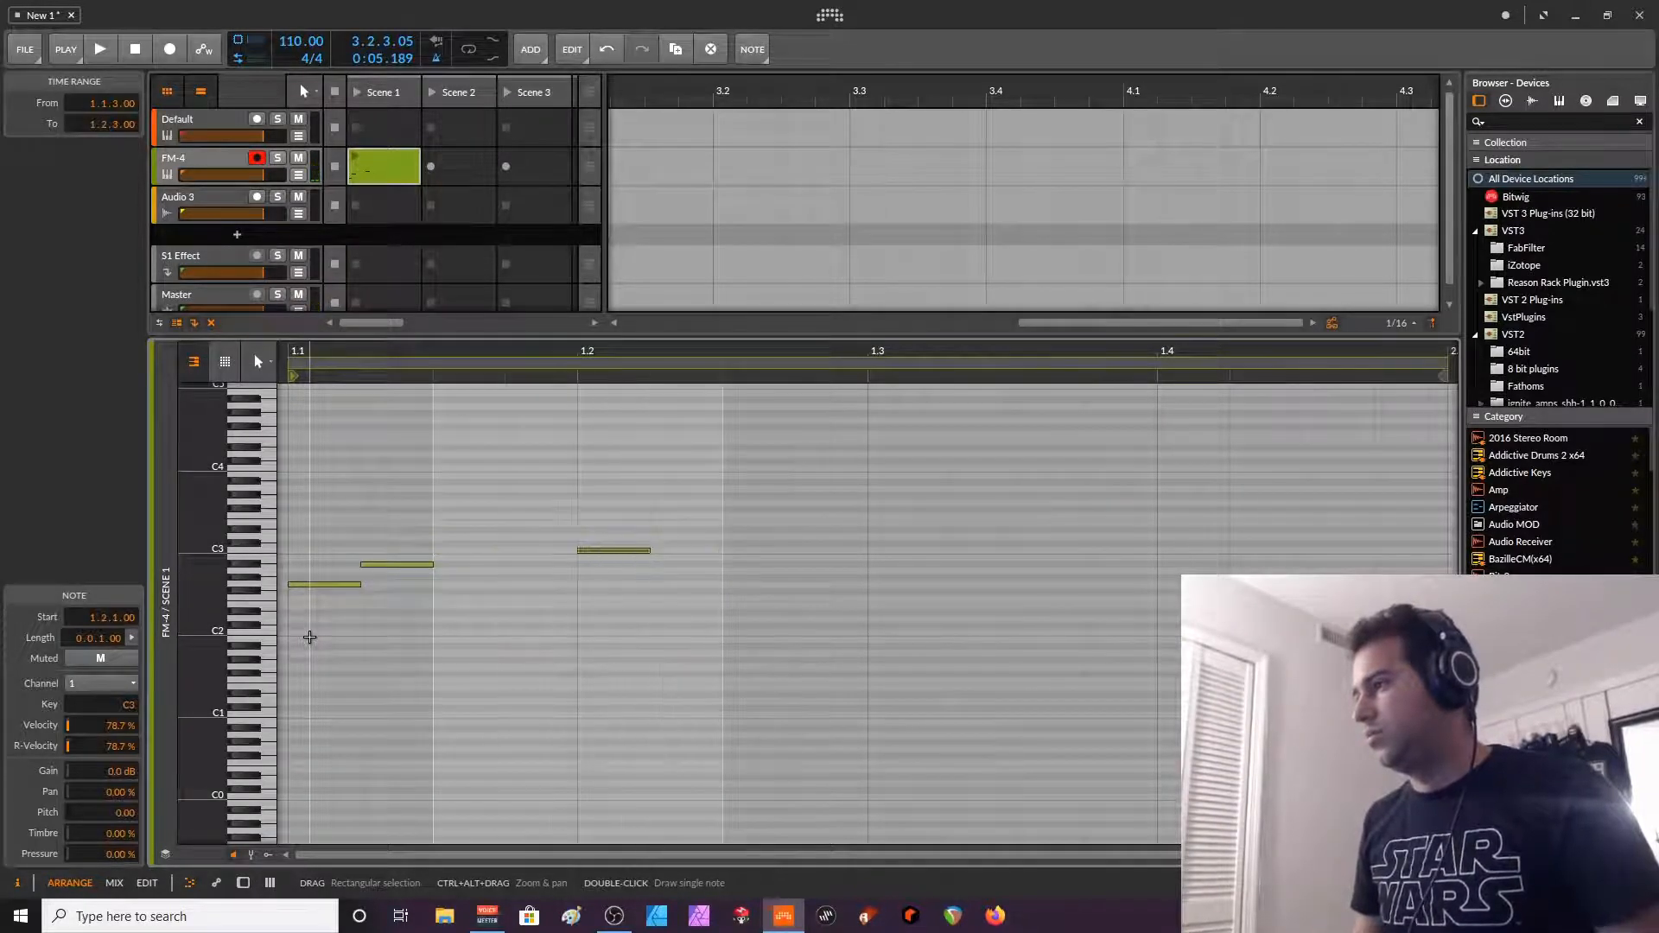
key("Up")
key("Up")
key("Down")
key("ctrl+d")
key("Up")
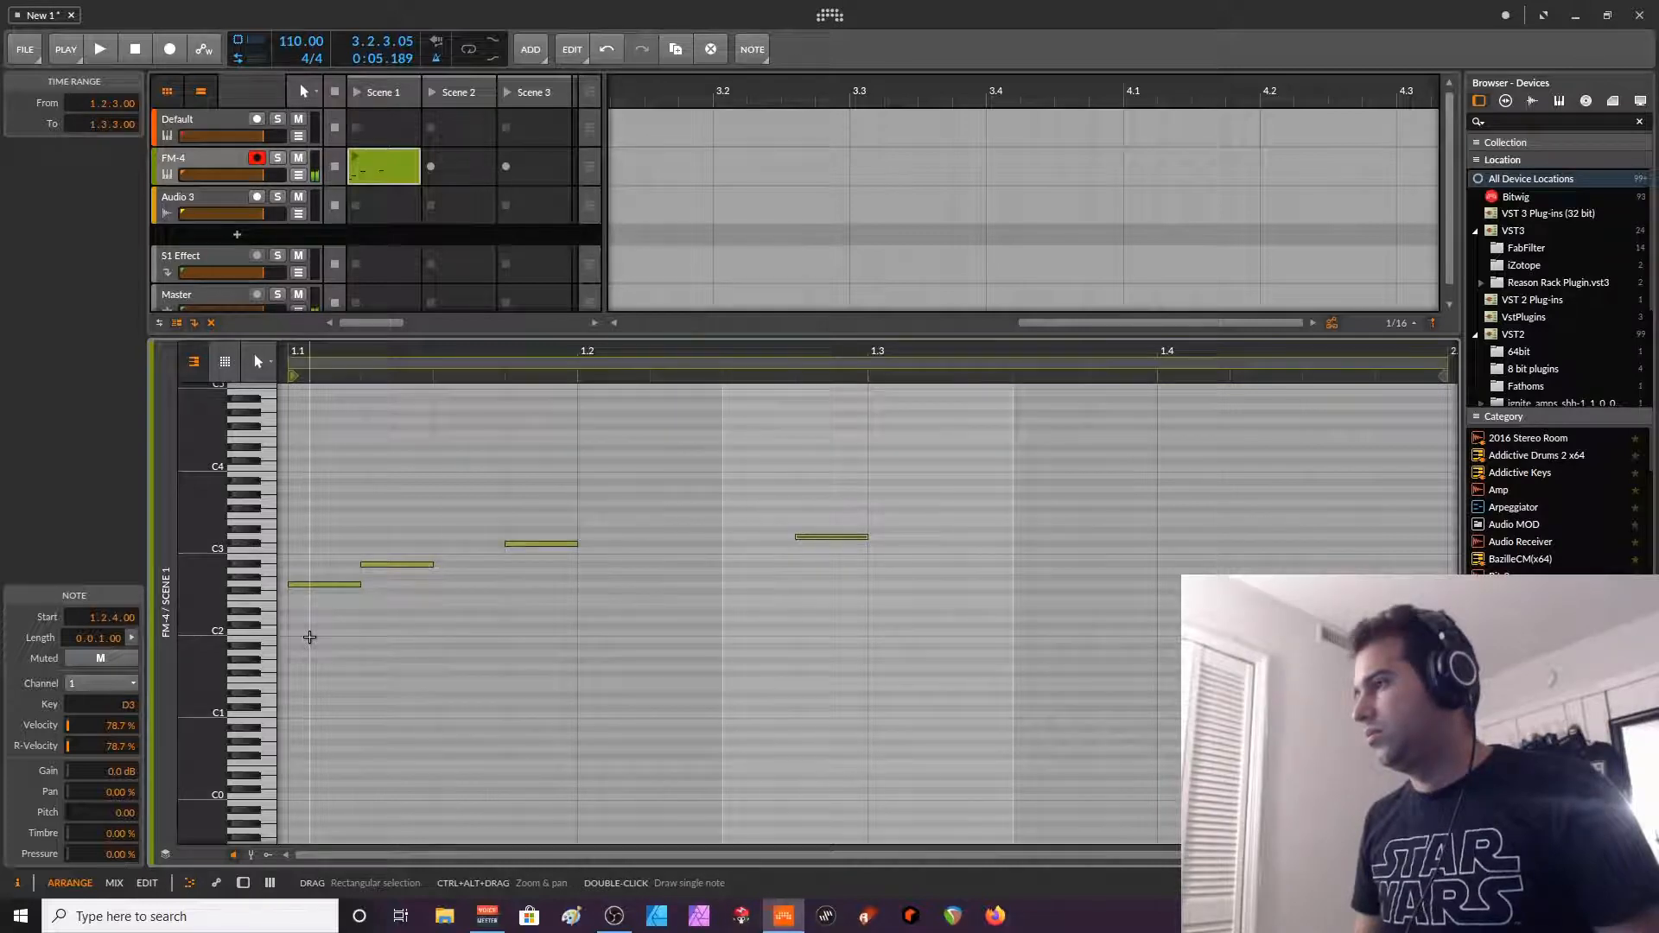
- Raise the note at 1.1.4 to D3 and add a duplicate one semitone higher directly after it
left_click(535, 544)
key("Up")
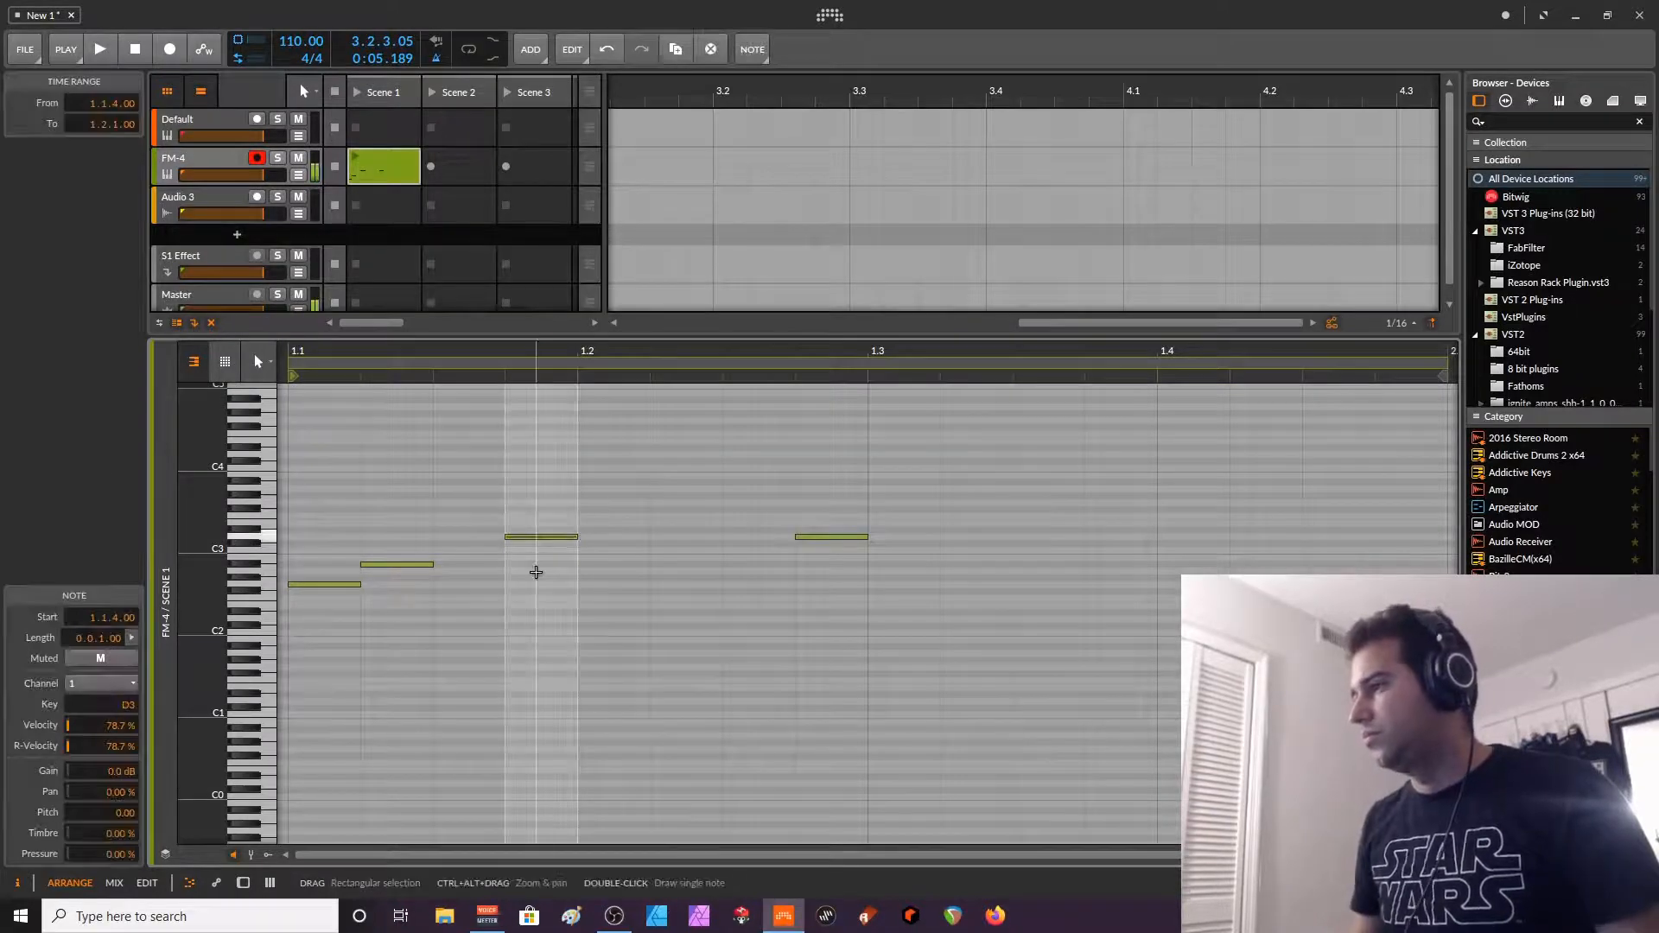
key("ctrl+d")
key("Up")
- Delete the isolated note at 1.2.4 and play the Scene 1 clip briefly to audition the phrase
left_click(816, 537)
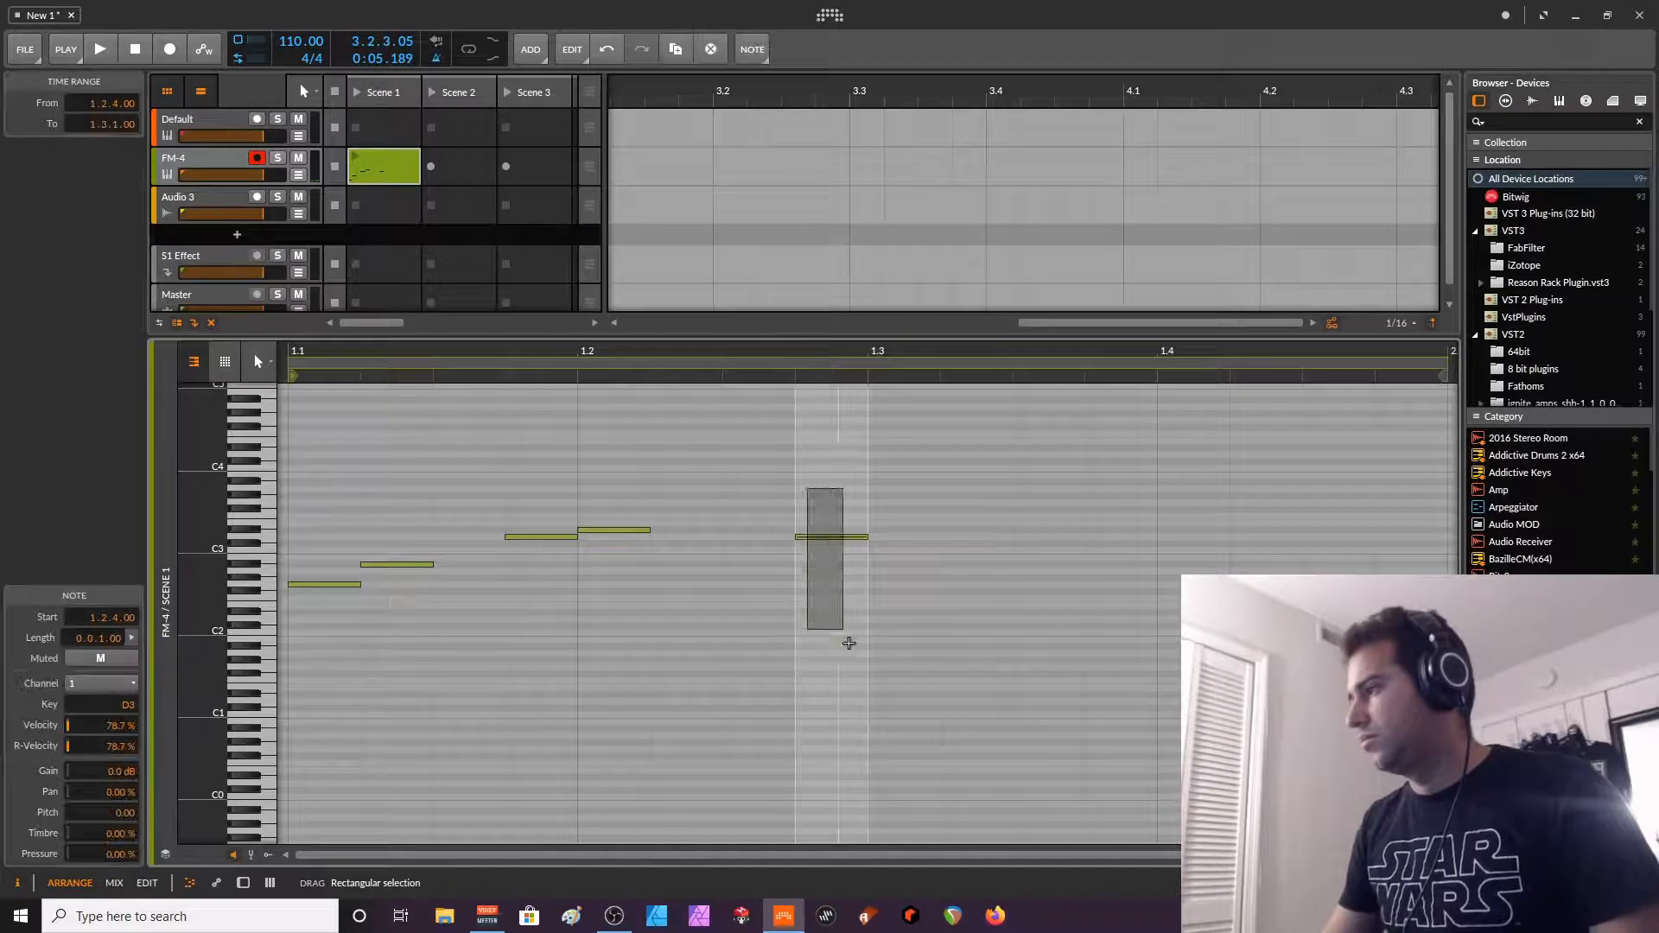
key("Delete")
left_click(359, 167)
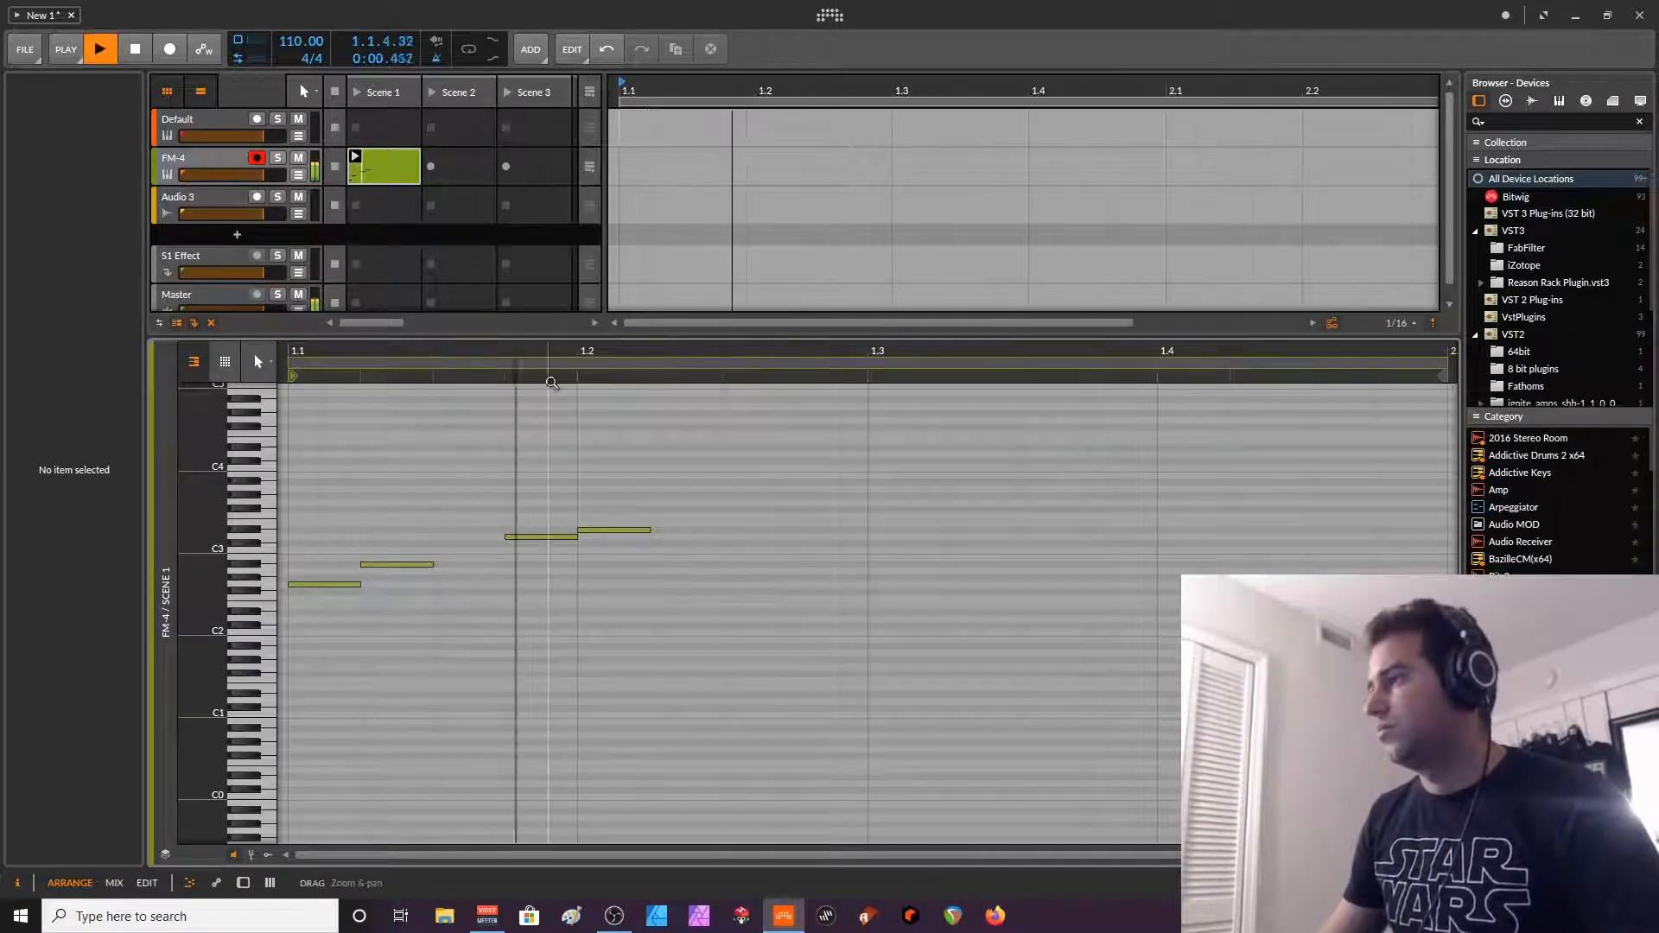
key("space")
- Duplicate the D3 and D#3 note pair to 1.2.4 and raise the copy by seven semitones
left_click_drag(570, 523, 596, 558)
key("ctrl+d")
key("Right")
key("Right")
key("Up")
key("Up")
key("Up")
key("Up")
key("Up")
key("Up")
key("Up")
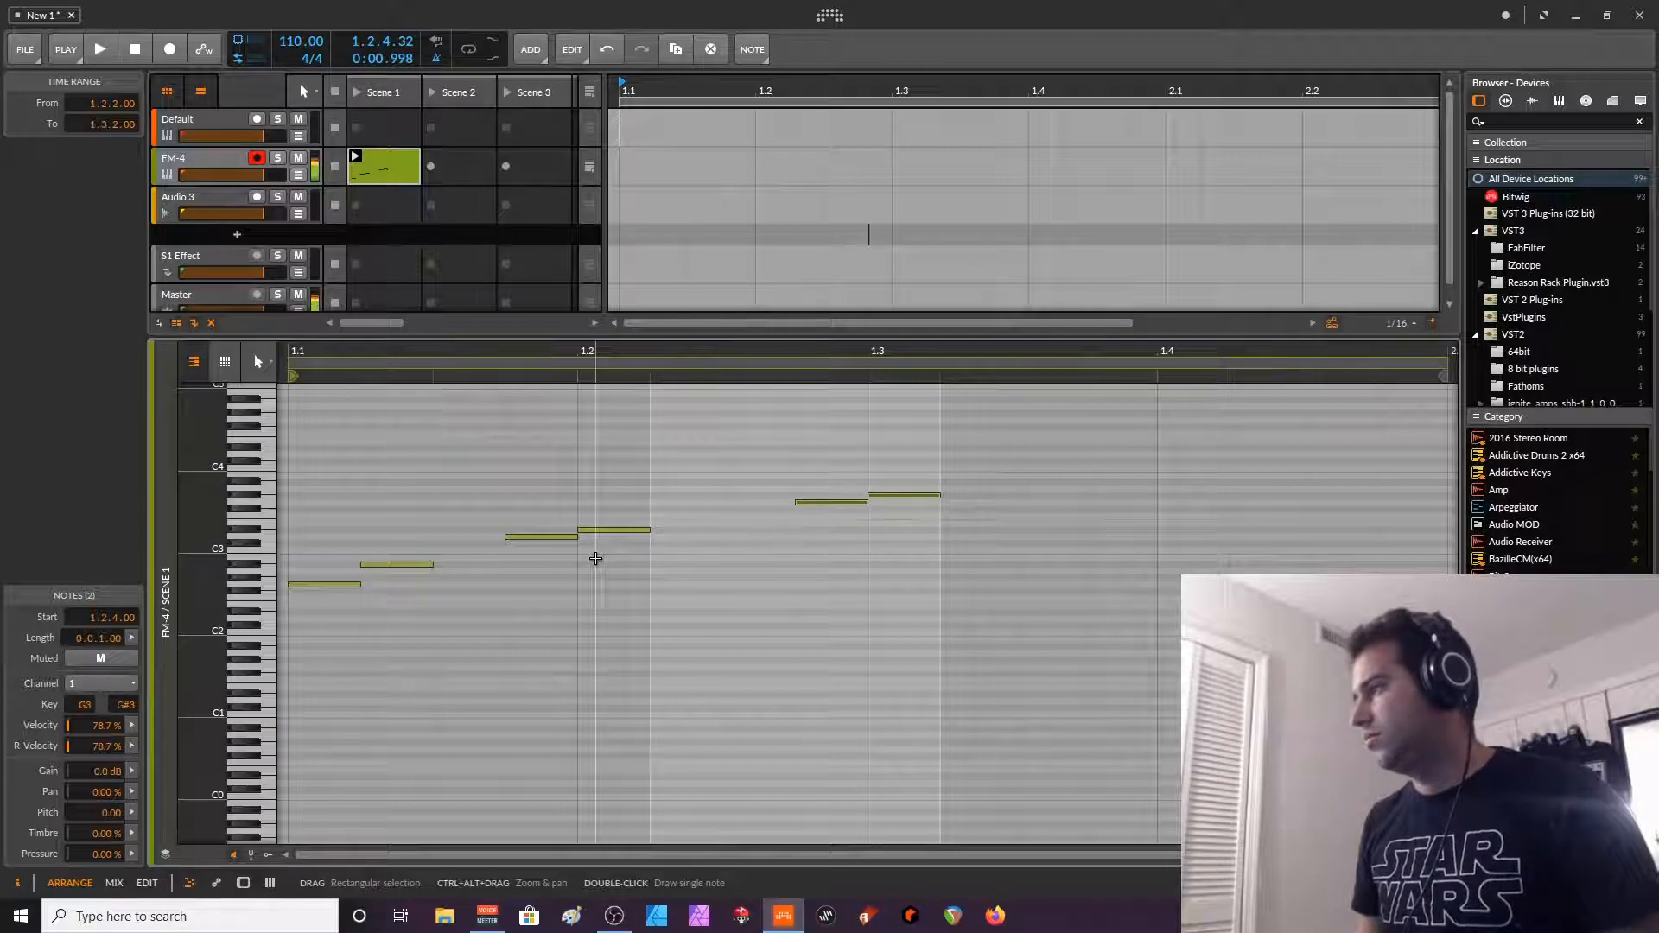
- Duplicate the raised note pair to 1.3.4, raise the copy to D4 and D#4, and play the clip
key("ctrl+d")
key("Up")
key("Up")
key("Up")
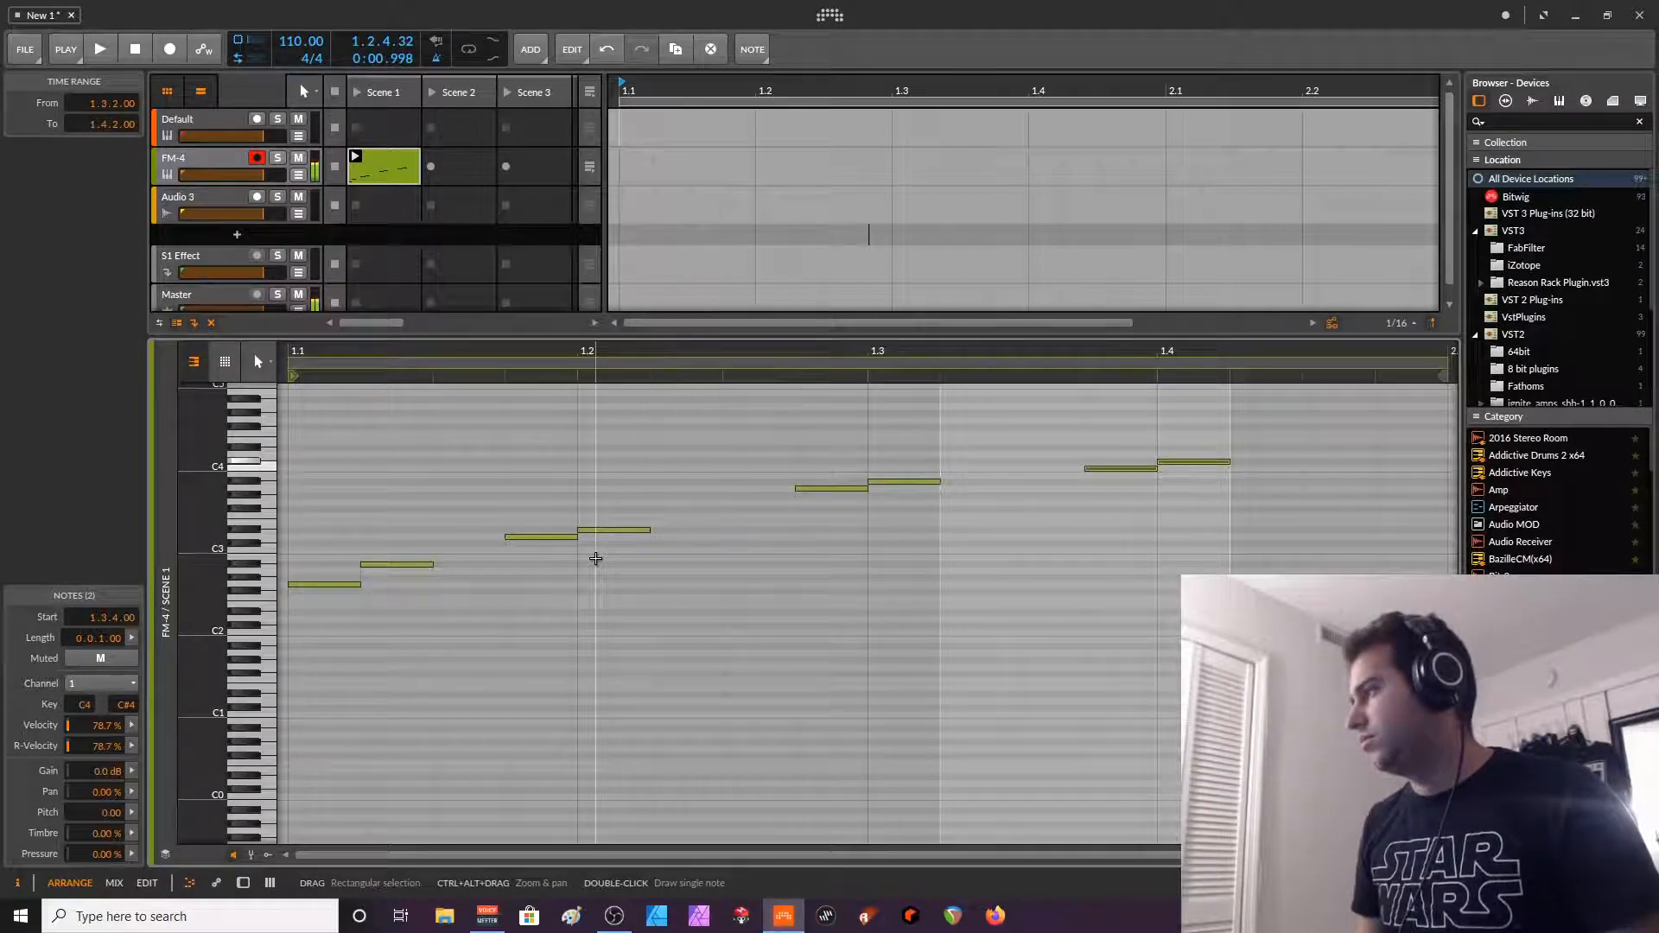
key("space")
left_click(820, 593)
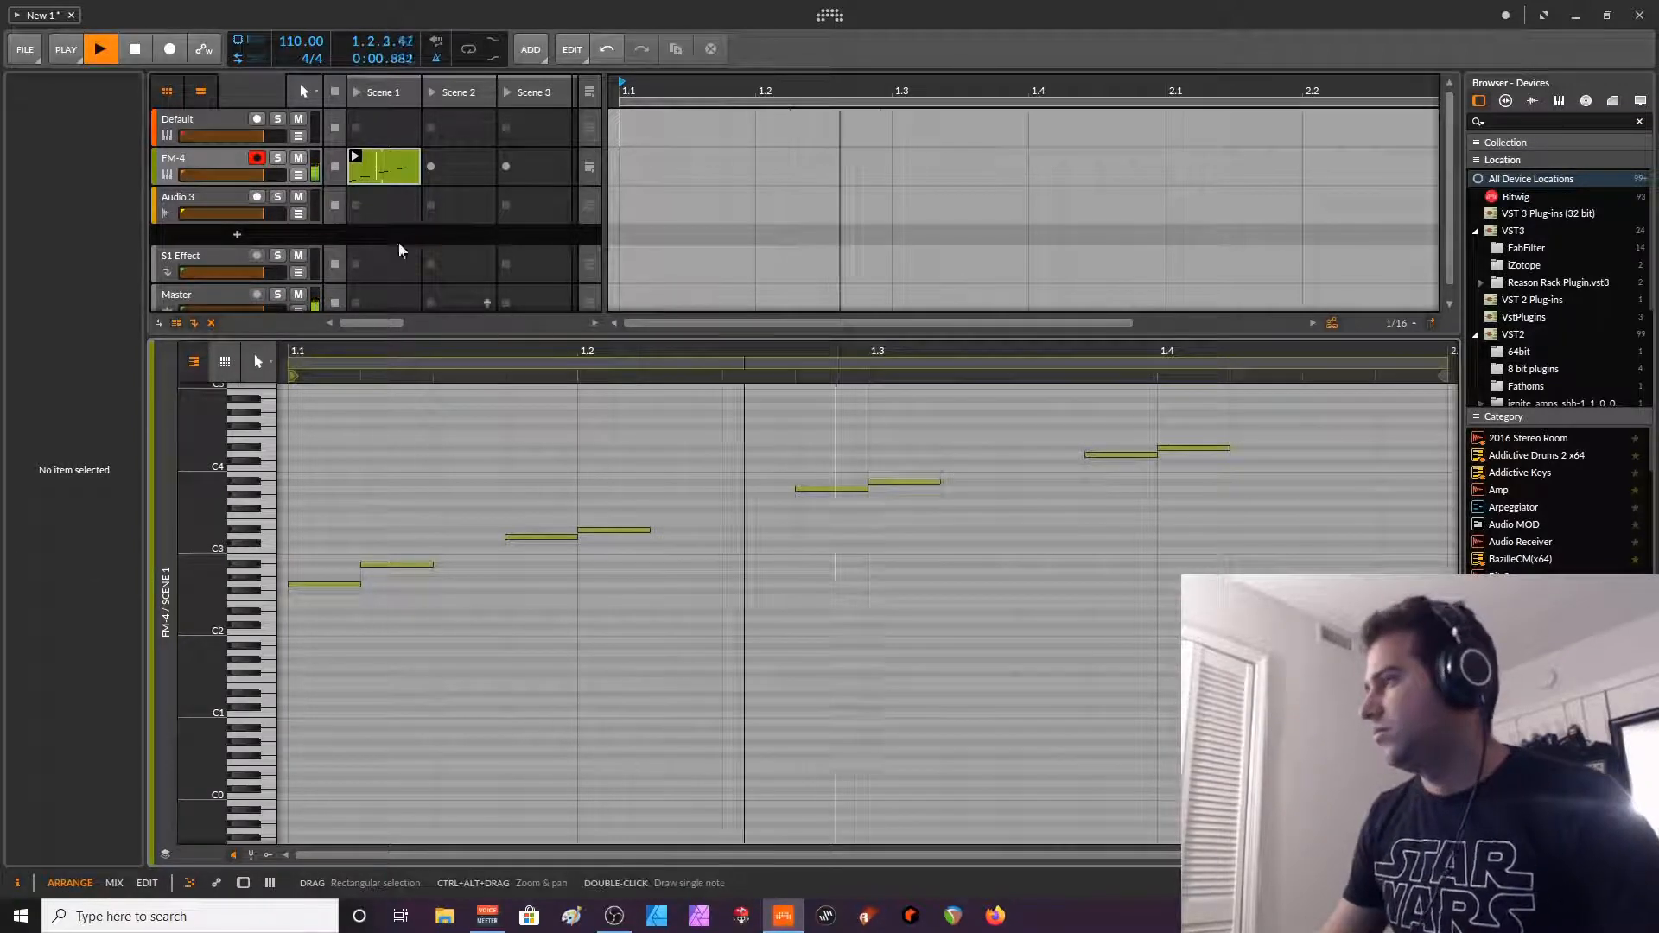
- Return to the FM-4 device with its FX chain hidden, set its output level to -17.0 dB and stop playback
double_click(211, 163)
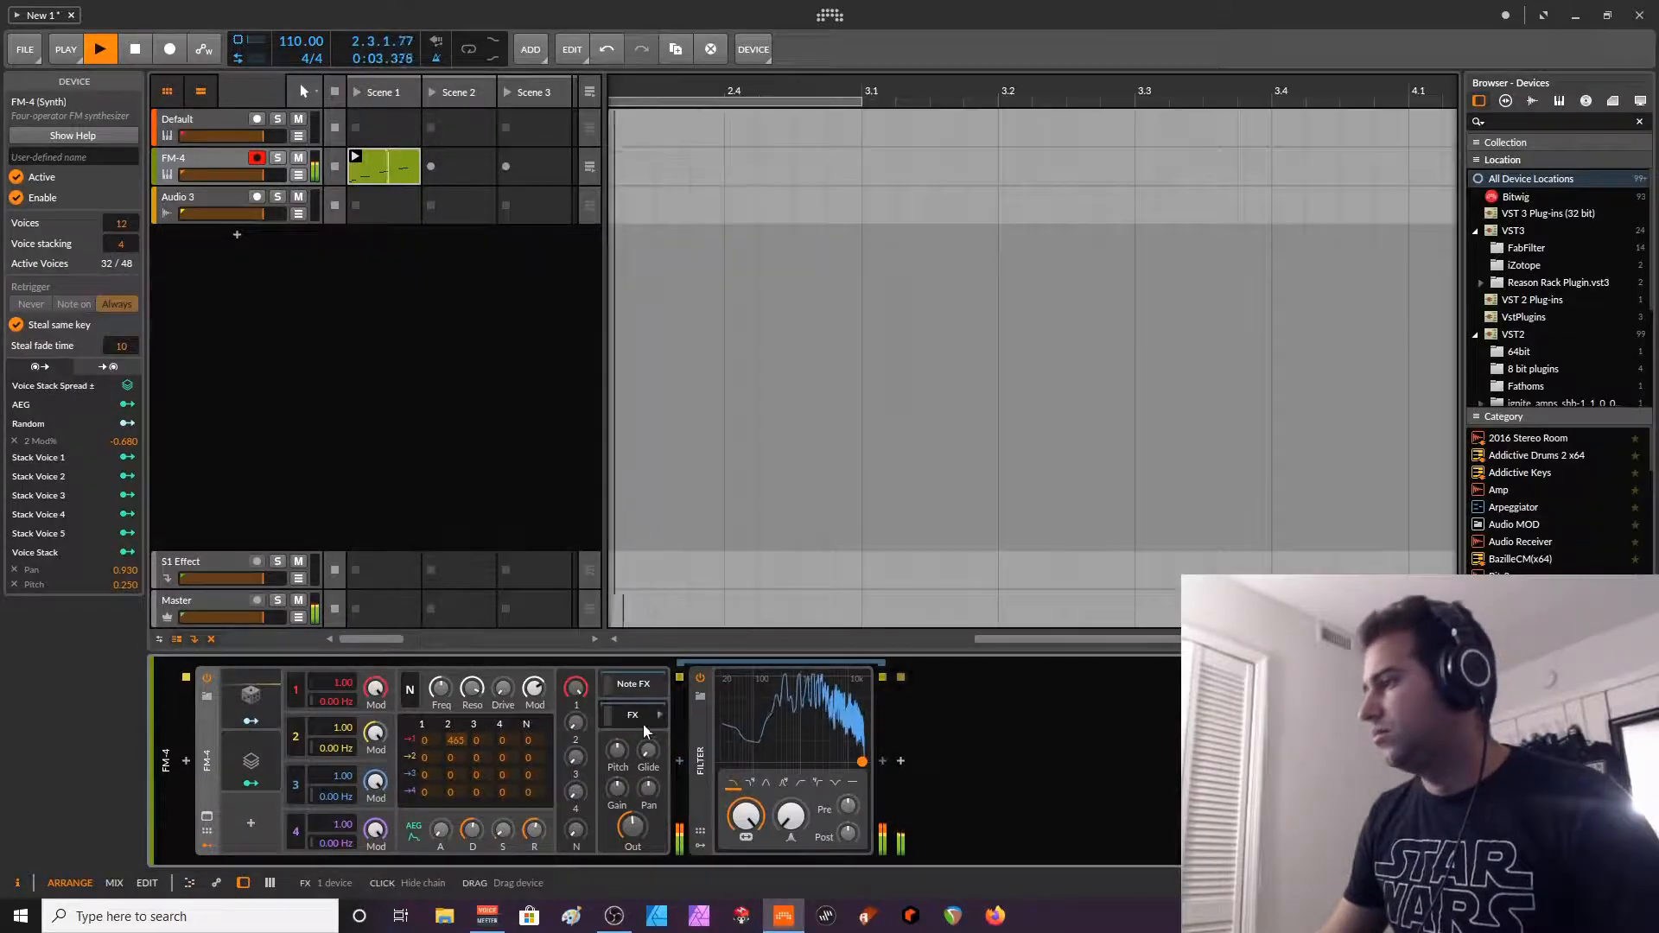
key("Delete")
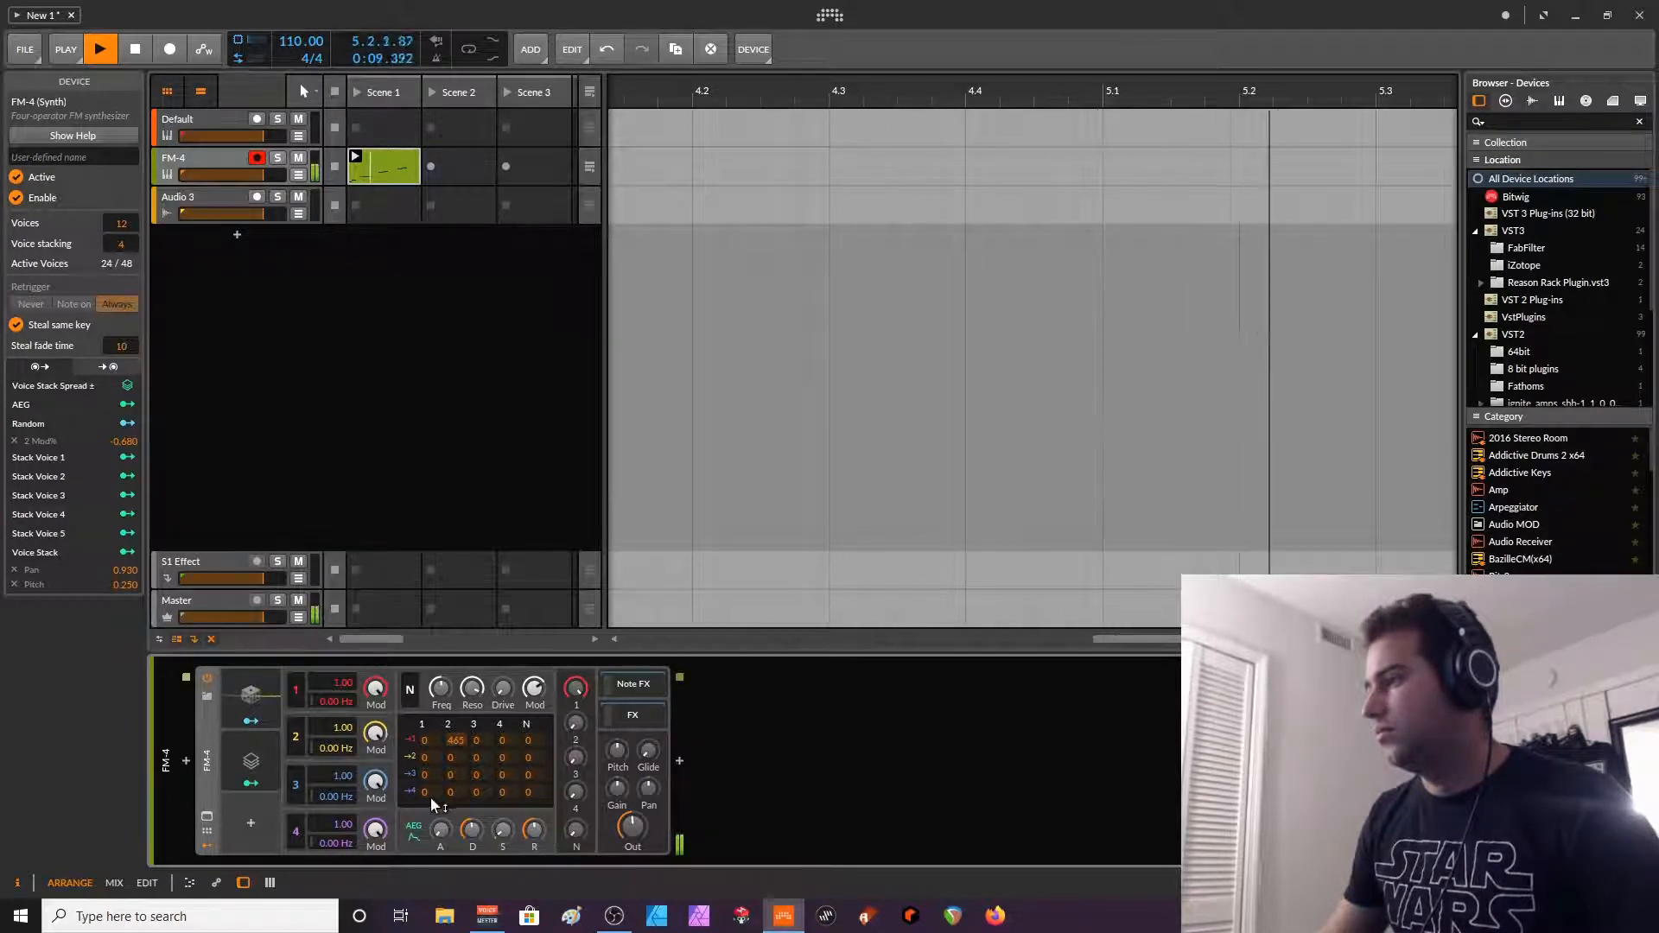
left_click_drag(641, 830, 640, 847)
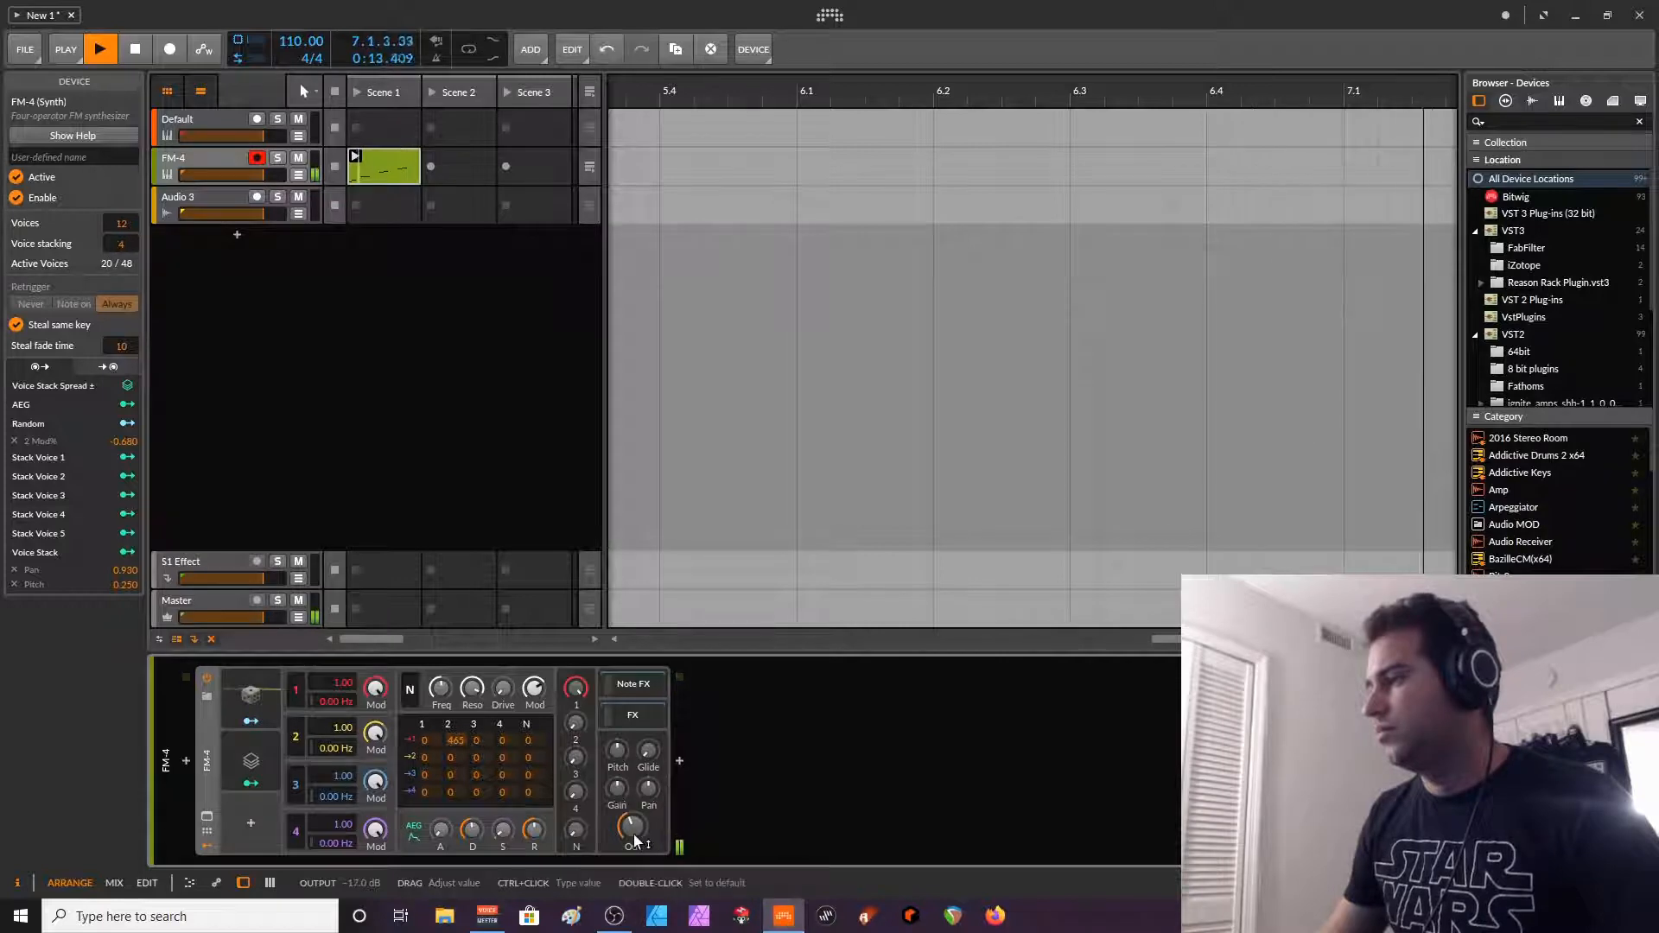
key("space")
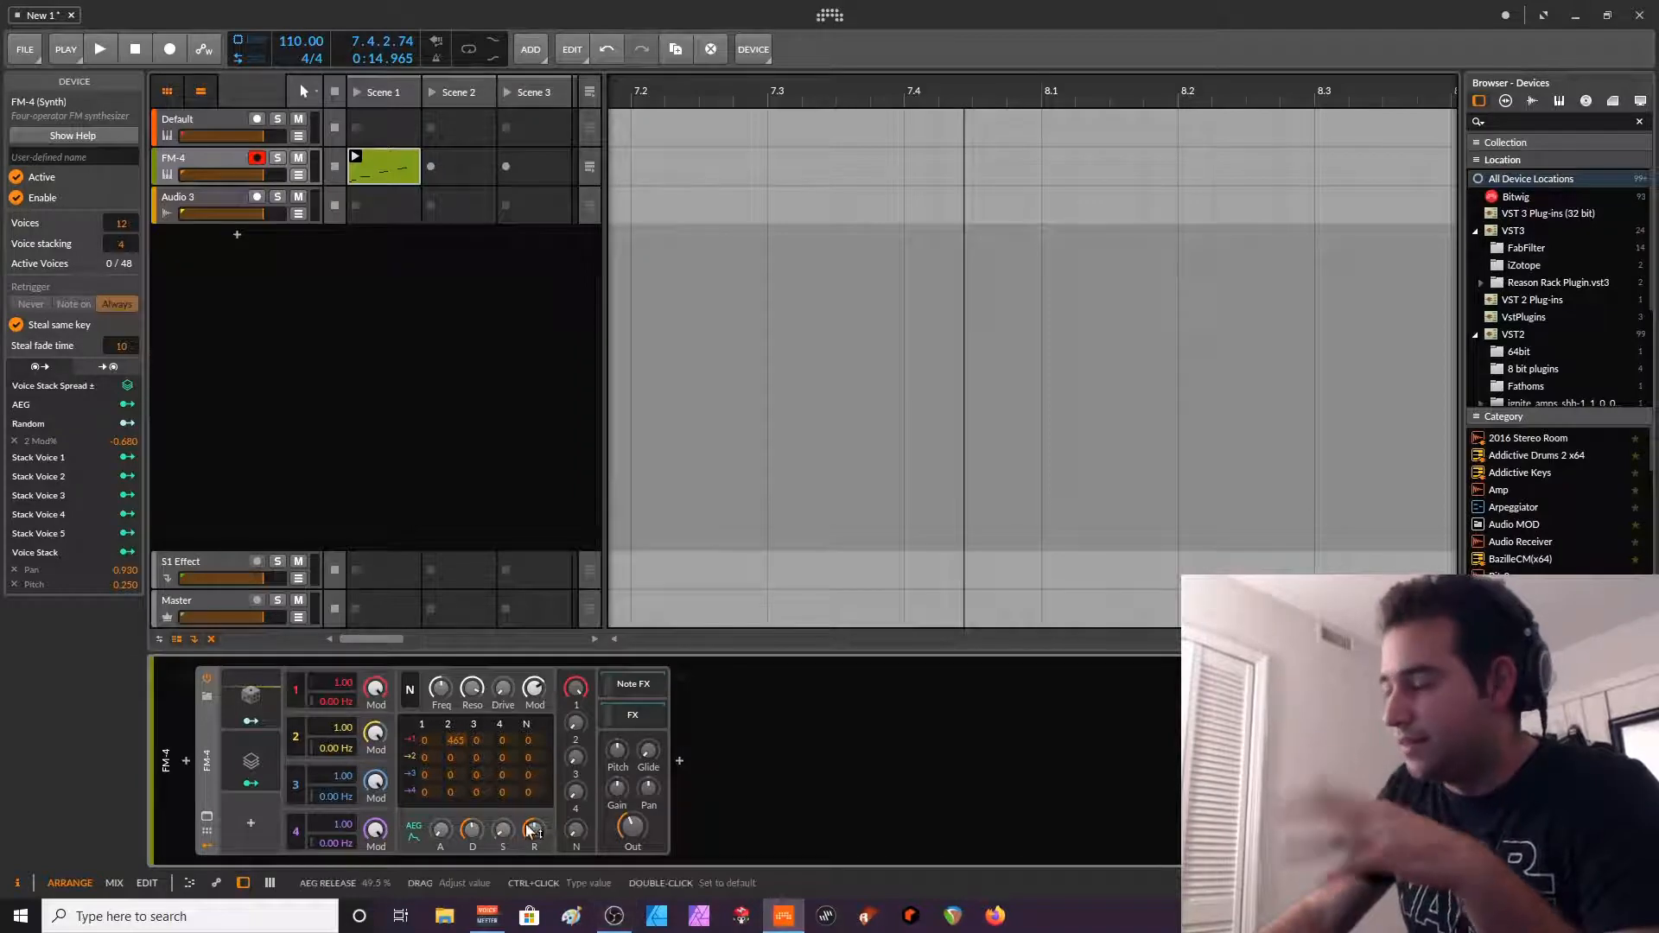
- Open the FM-4's expanded view and play the clip to examine the operator waveforms
left_click(206, 816)
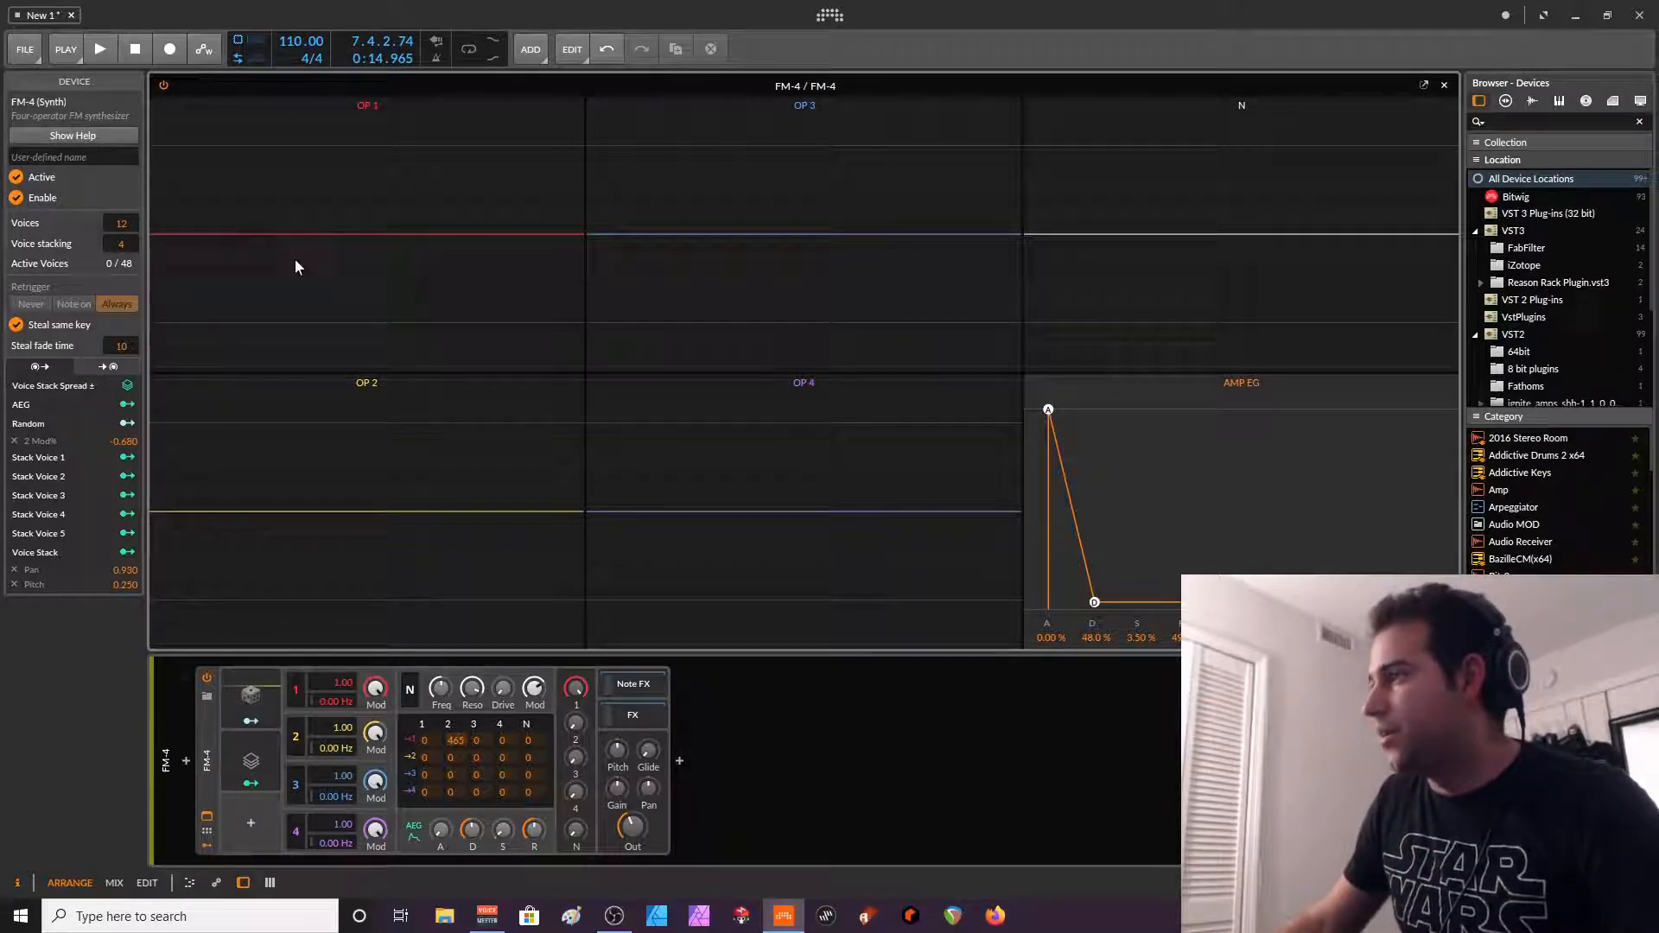
key("space")
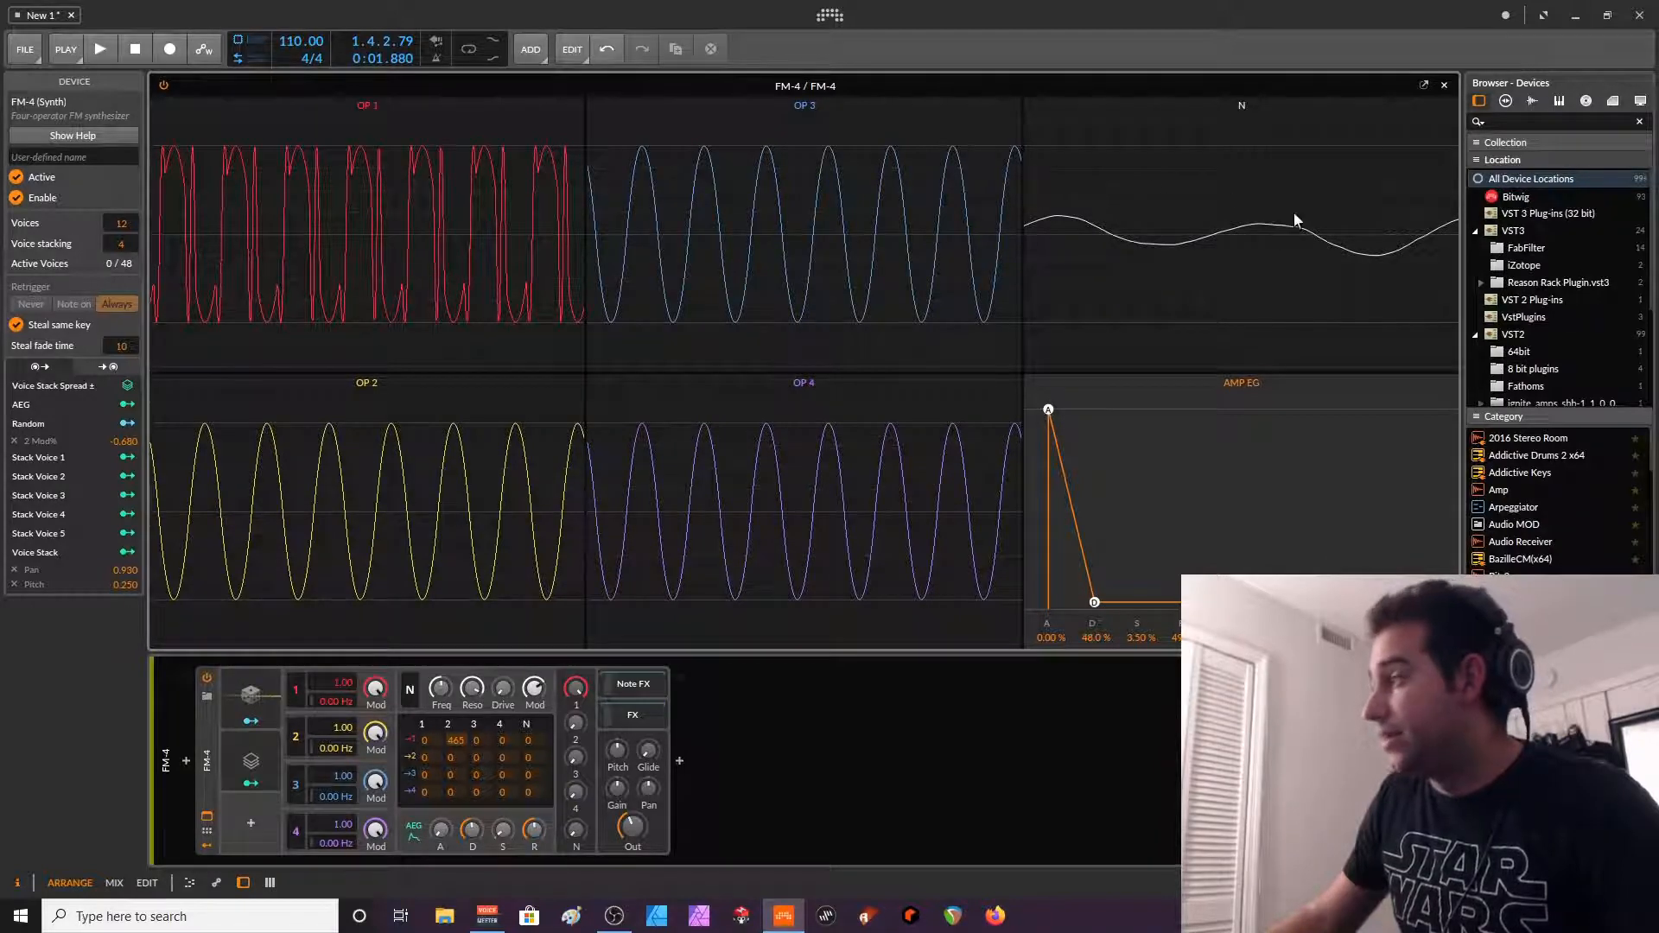
- Set operator 2's frequency offset to 0.30 Hz and play the clip to hear the detuning
double_click(334, 746)
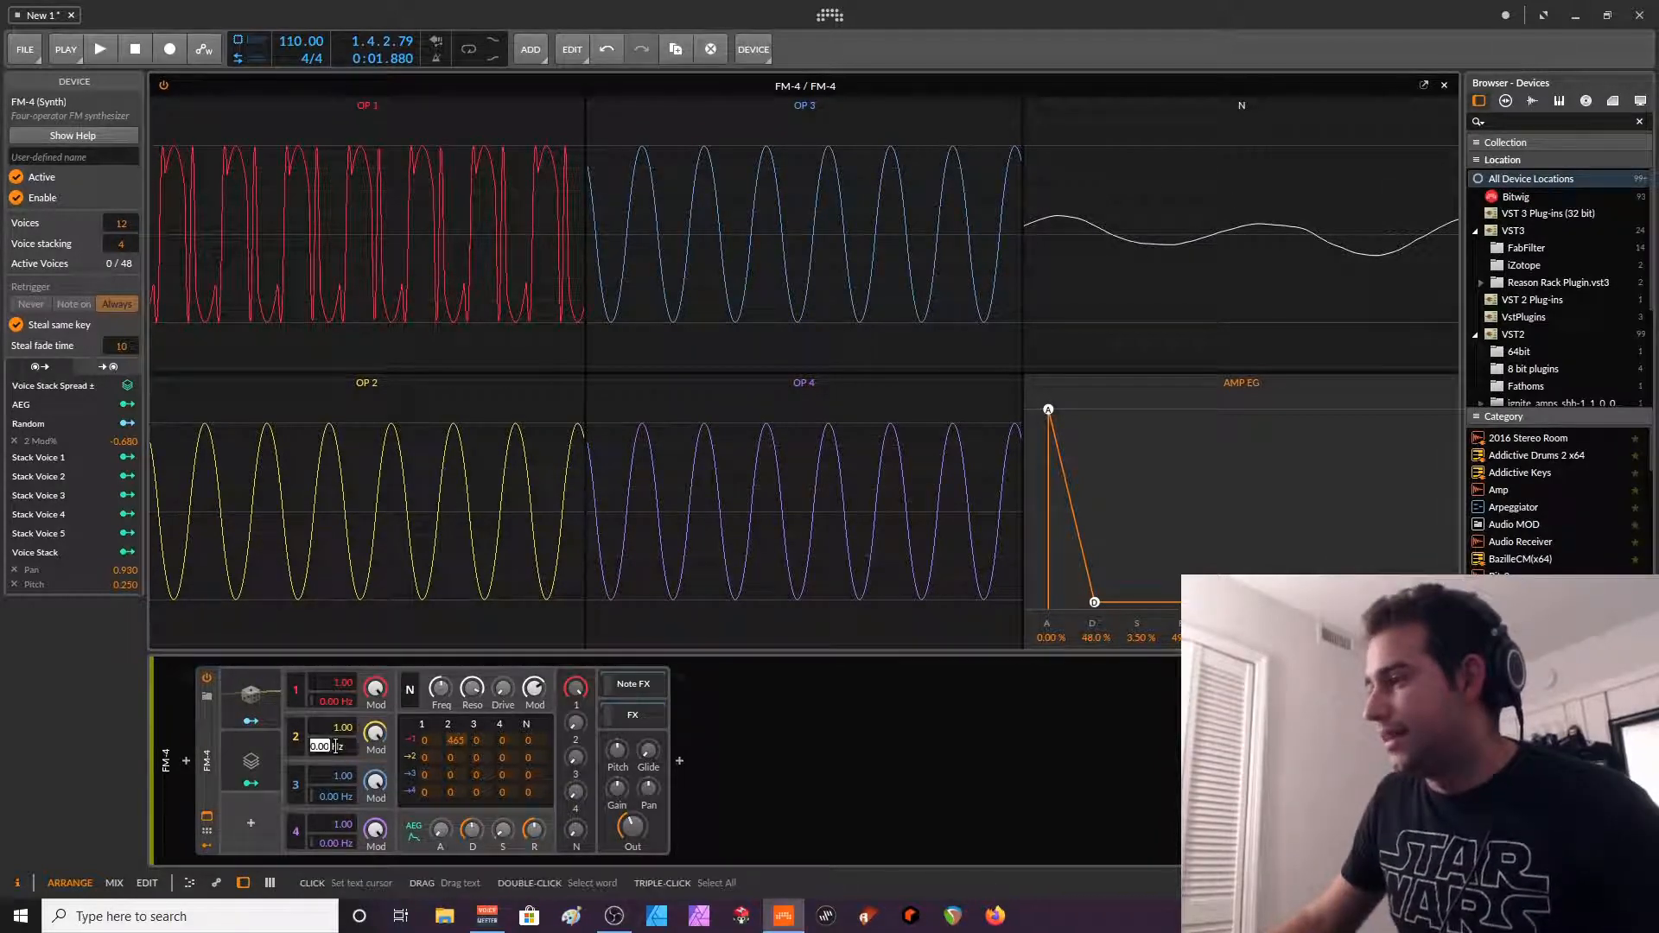
type("0.3")
key("Return")
key("space")
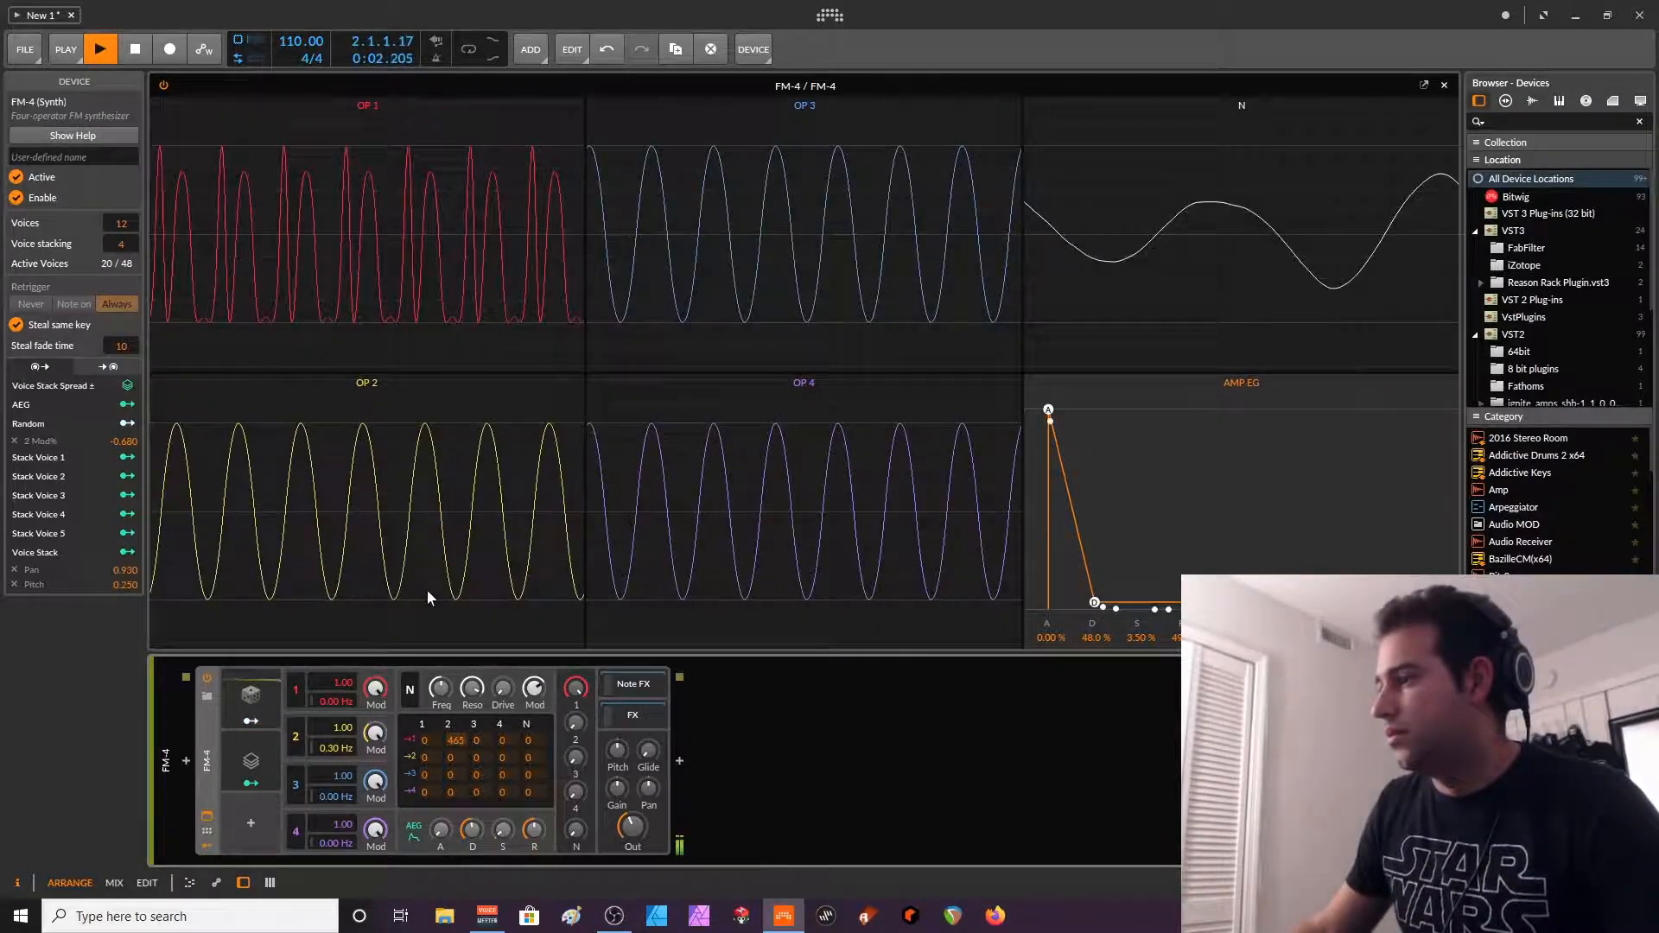
key("space")
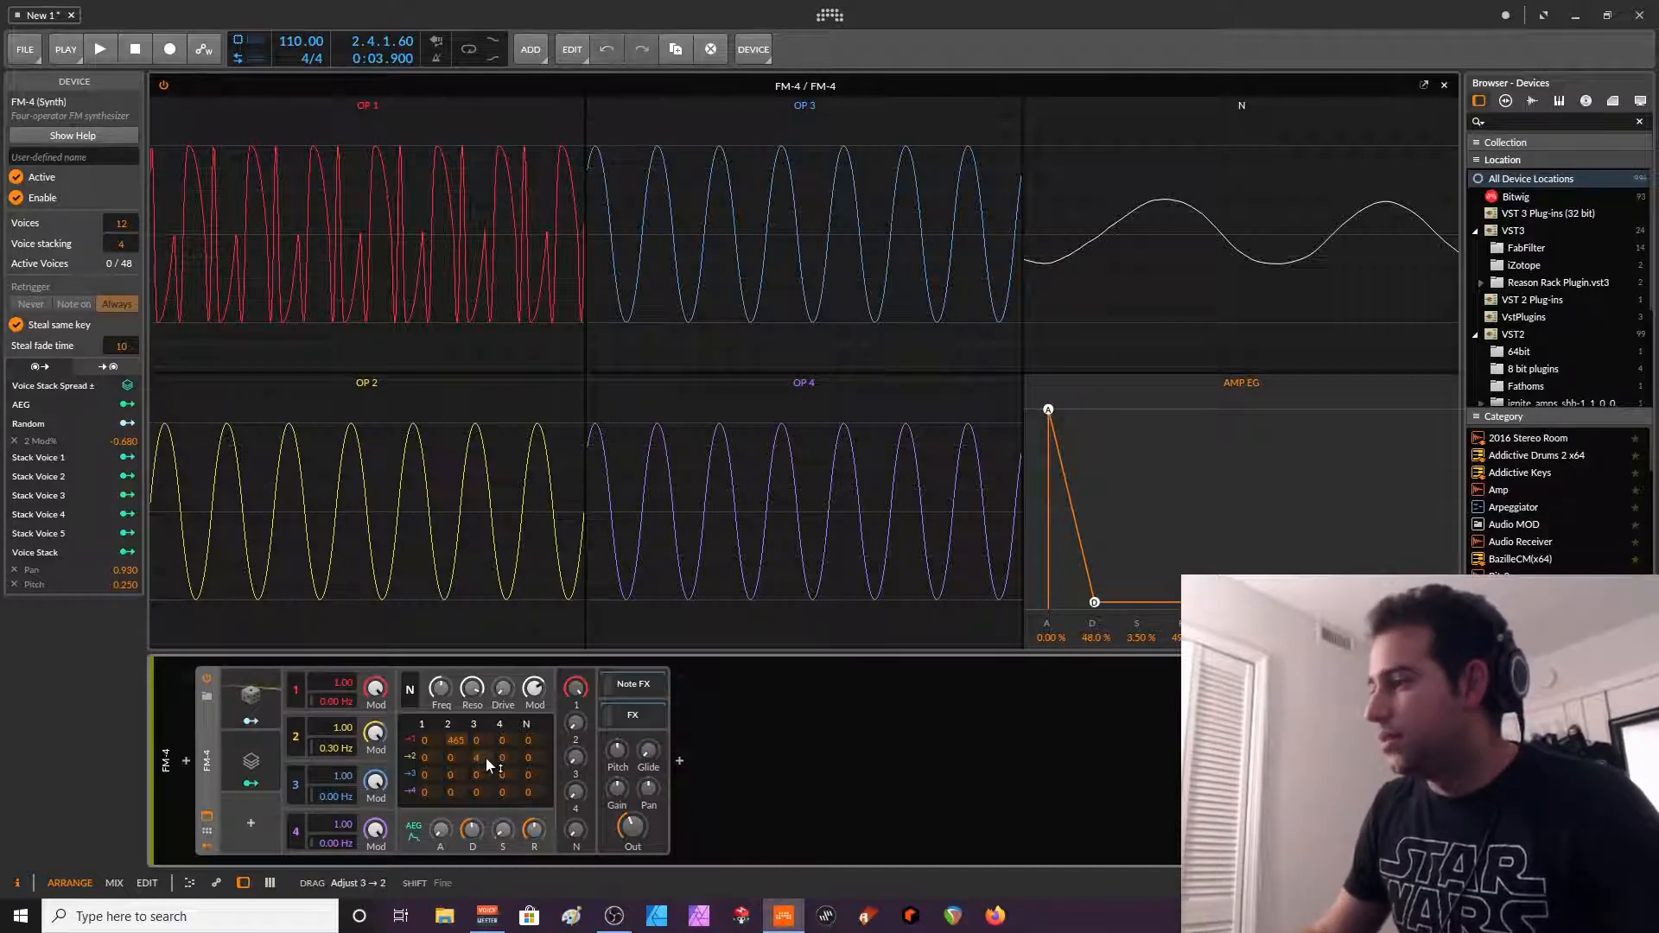
- Set operator 3's modulation of operator 2 to 14 and operator 3's ratio to 4.00, auditioning the clip
key("space")
left_click_drag(494, 745, 495, 720)
key("space")
left_click_drag(332, 783, 332, 770)
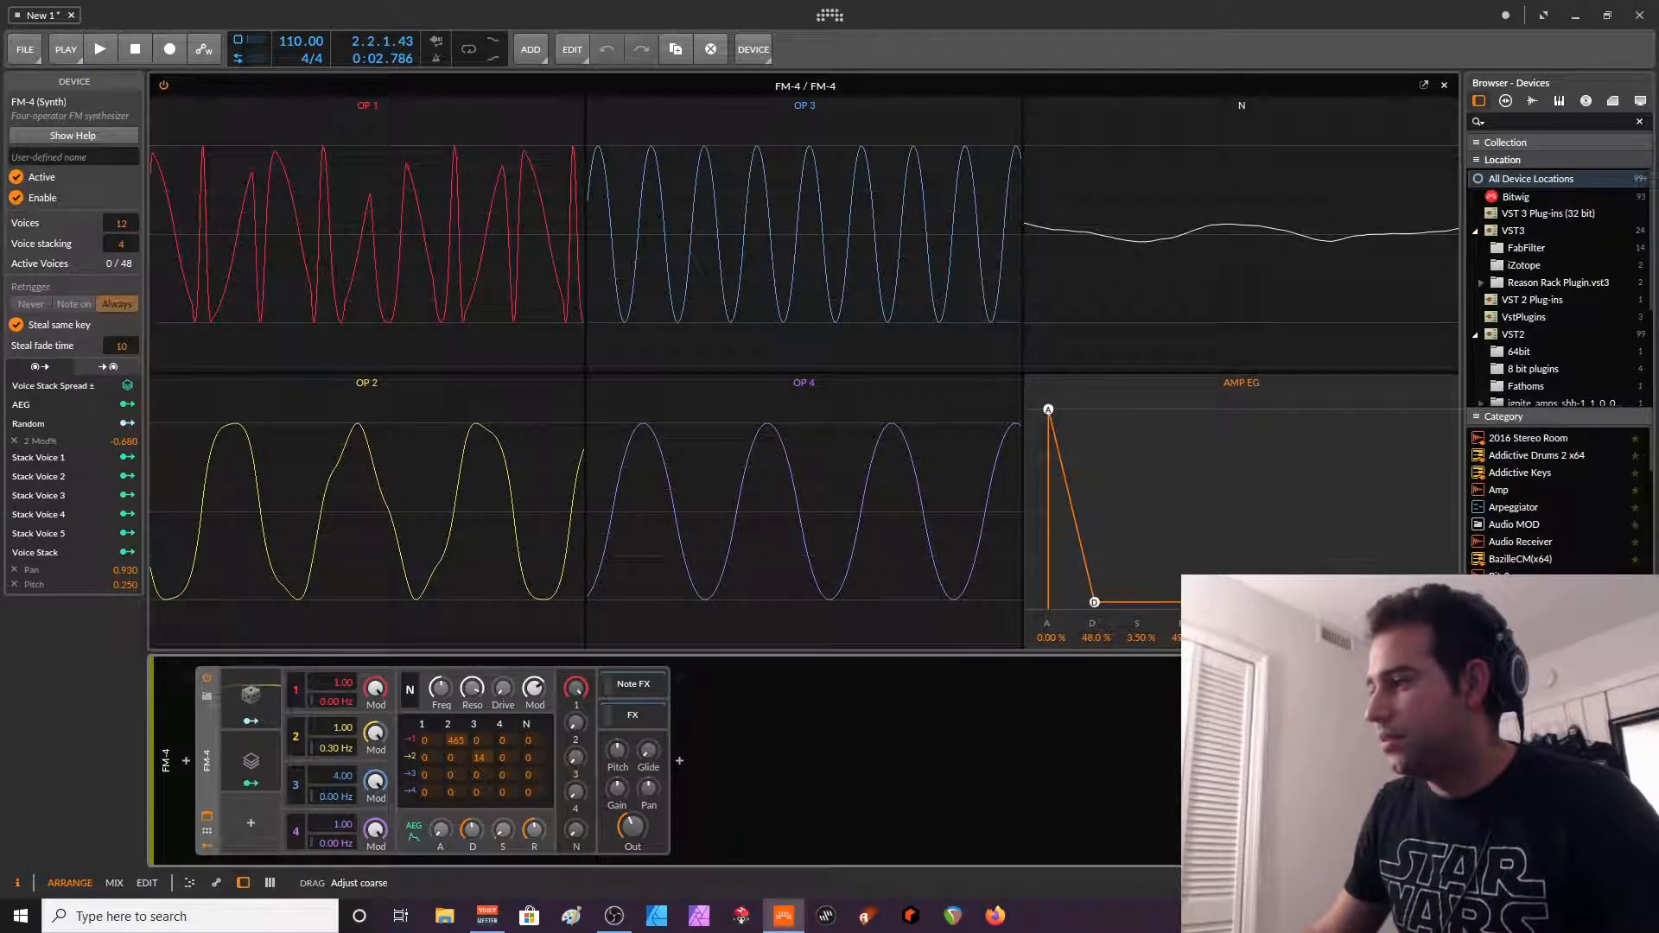
key("space")
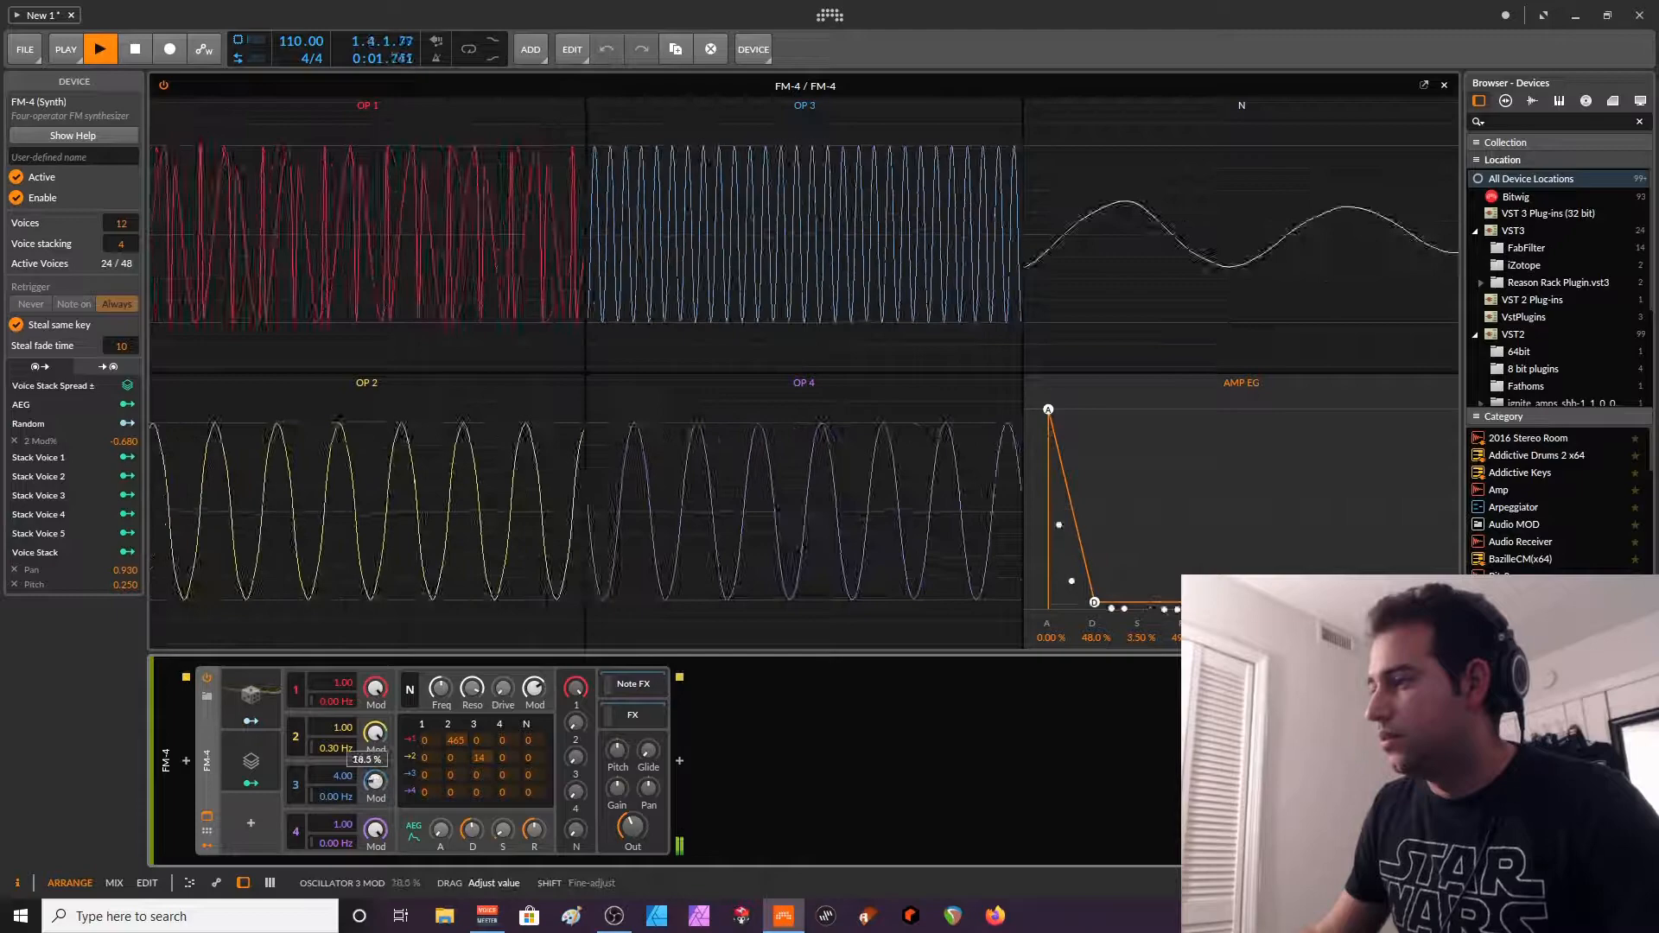
- Set operator 3's Mod level to 13.5 % and modulate it from Random by 0.300 during playback
left_click_drag(375, 780, 375, 766)
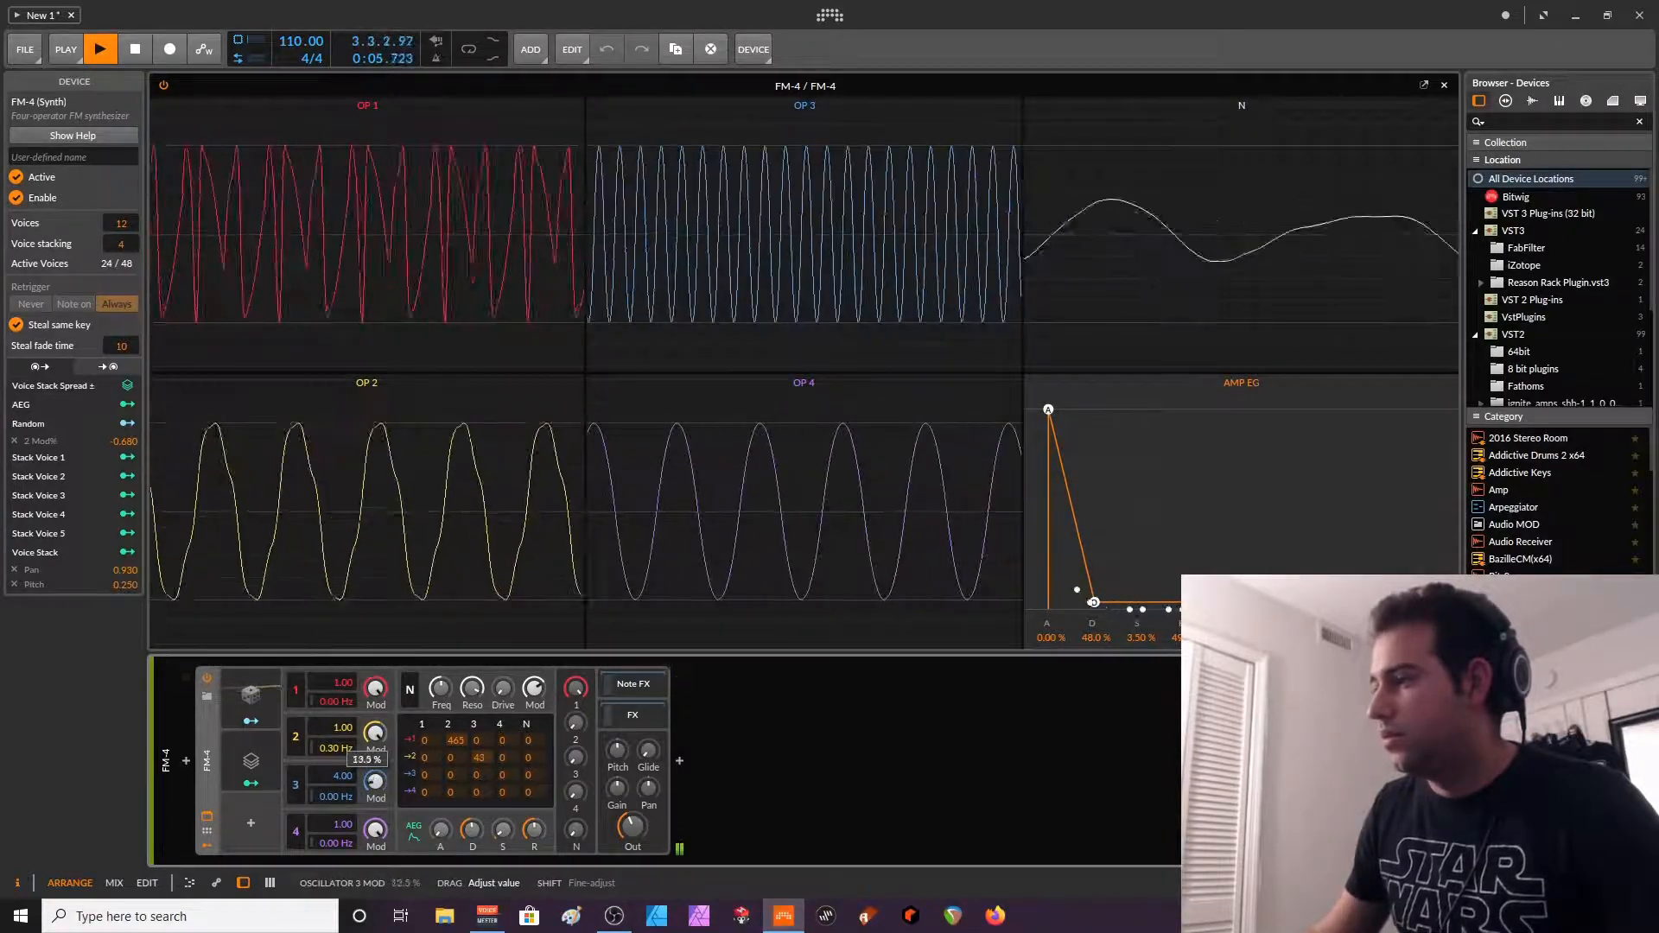
left_click(251, 721)
left_click_drag(375, 782, 375, 768)
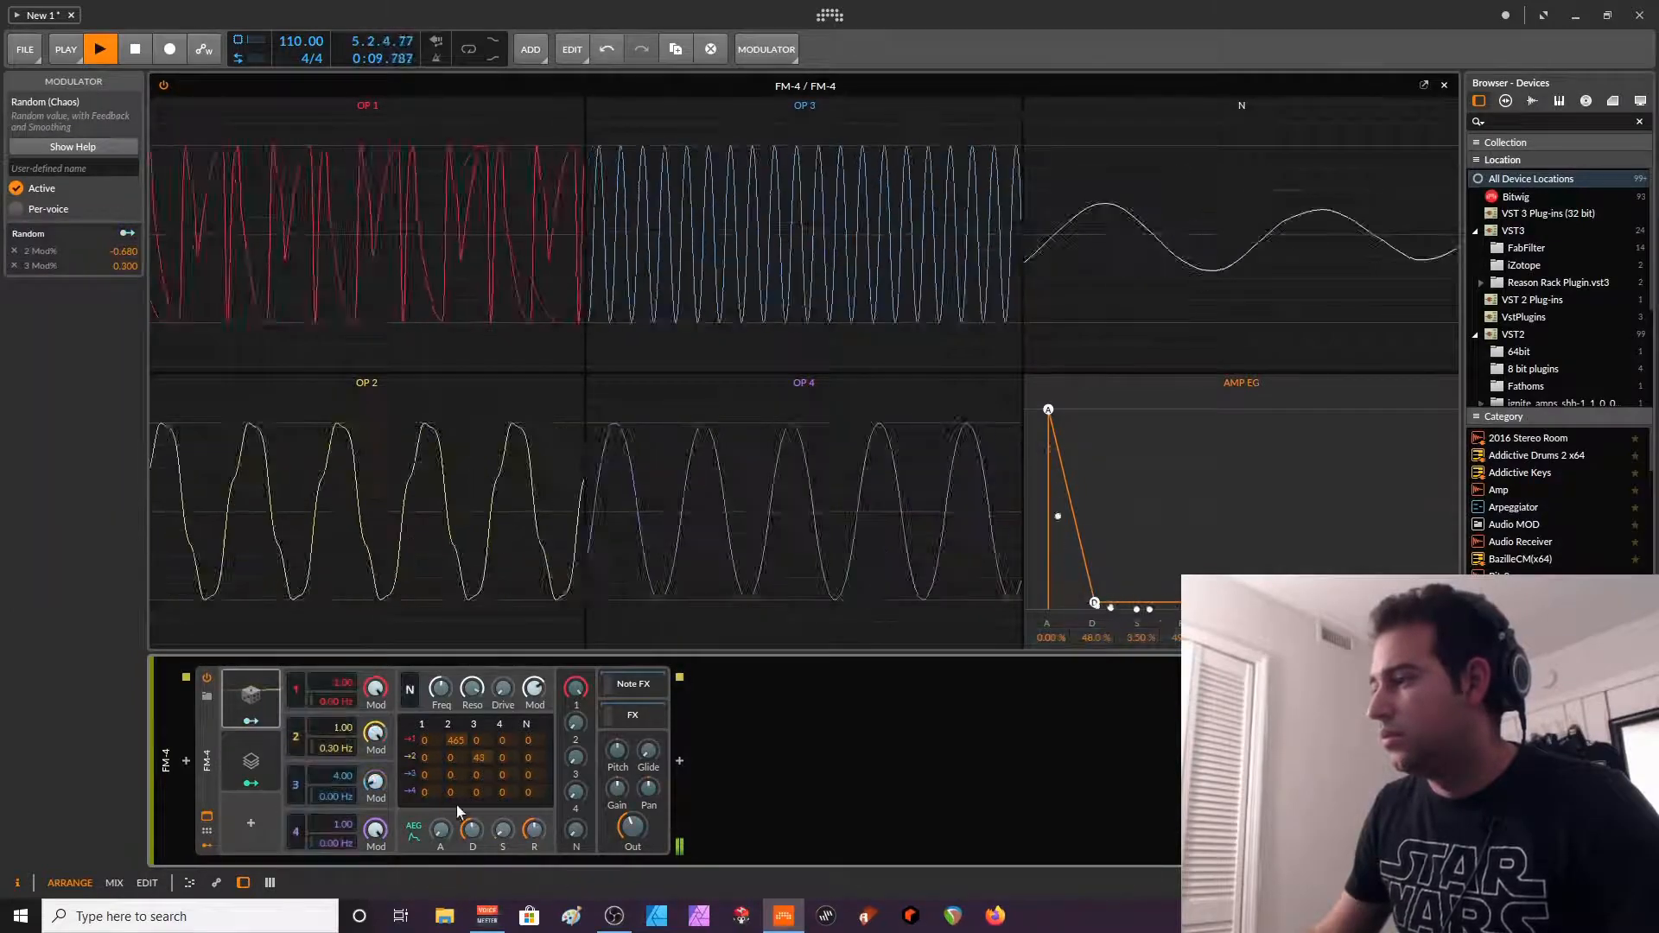
key("space")
- Show the FM-4's FX chain, fold the Filter and insert a Delay-1 after it
left_click(637, 719)
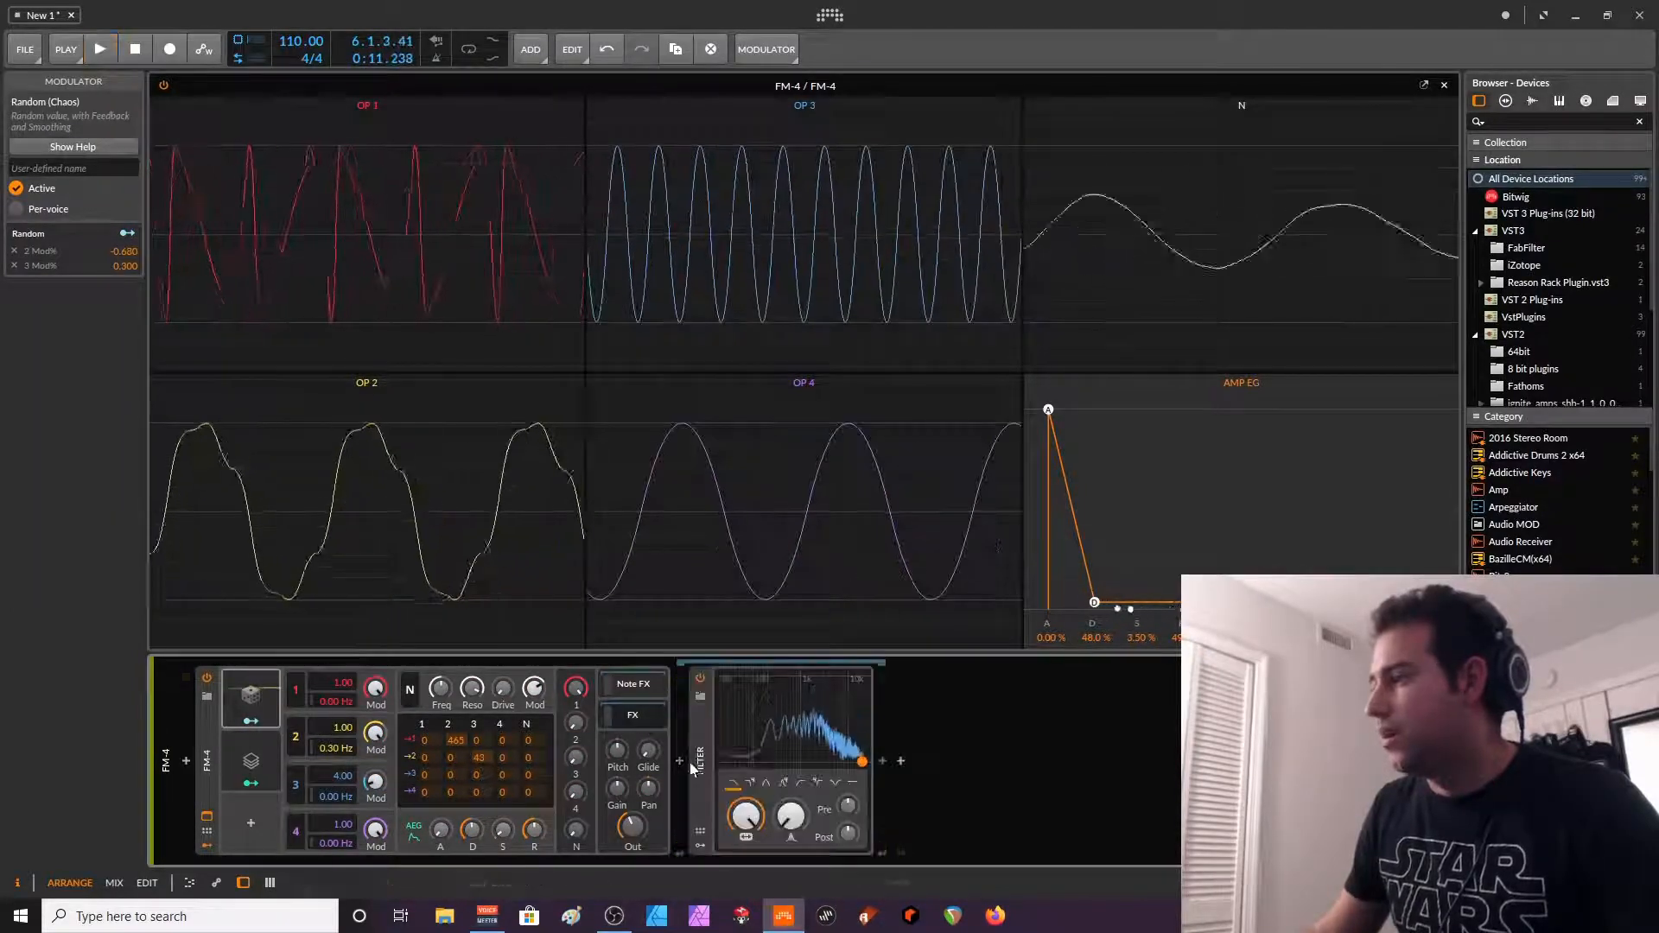
double_click(695, 763)
left_click(722, 763)
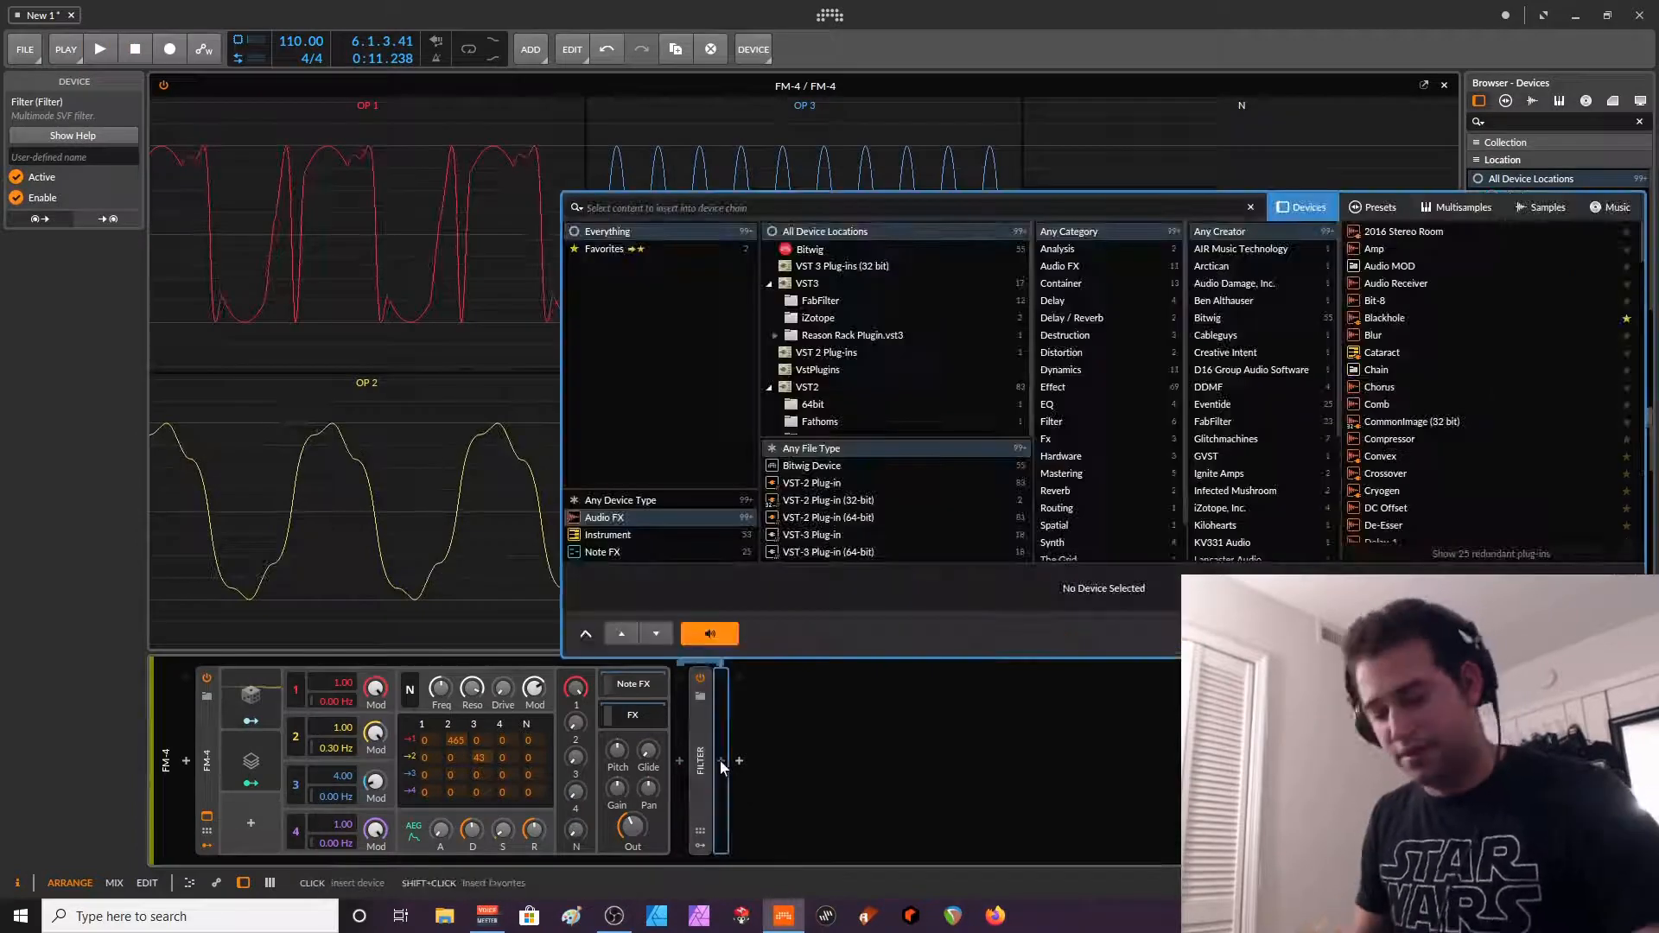
type("dela")
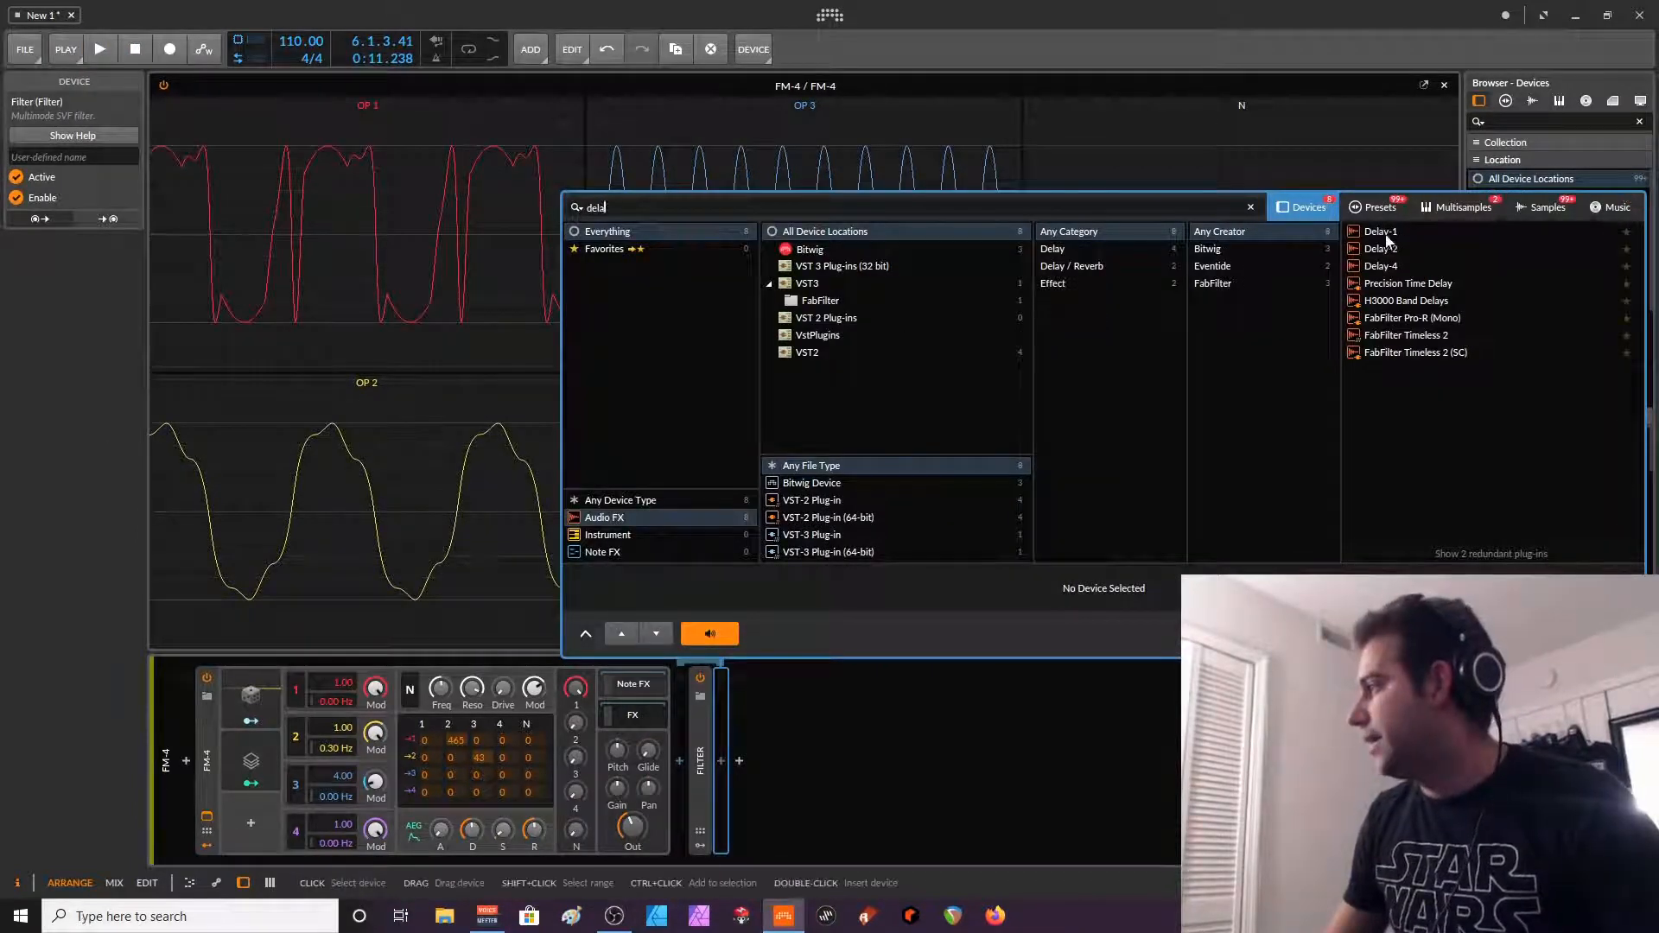
left_click(1382, 231)
key("Return")
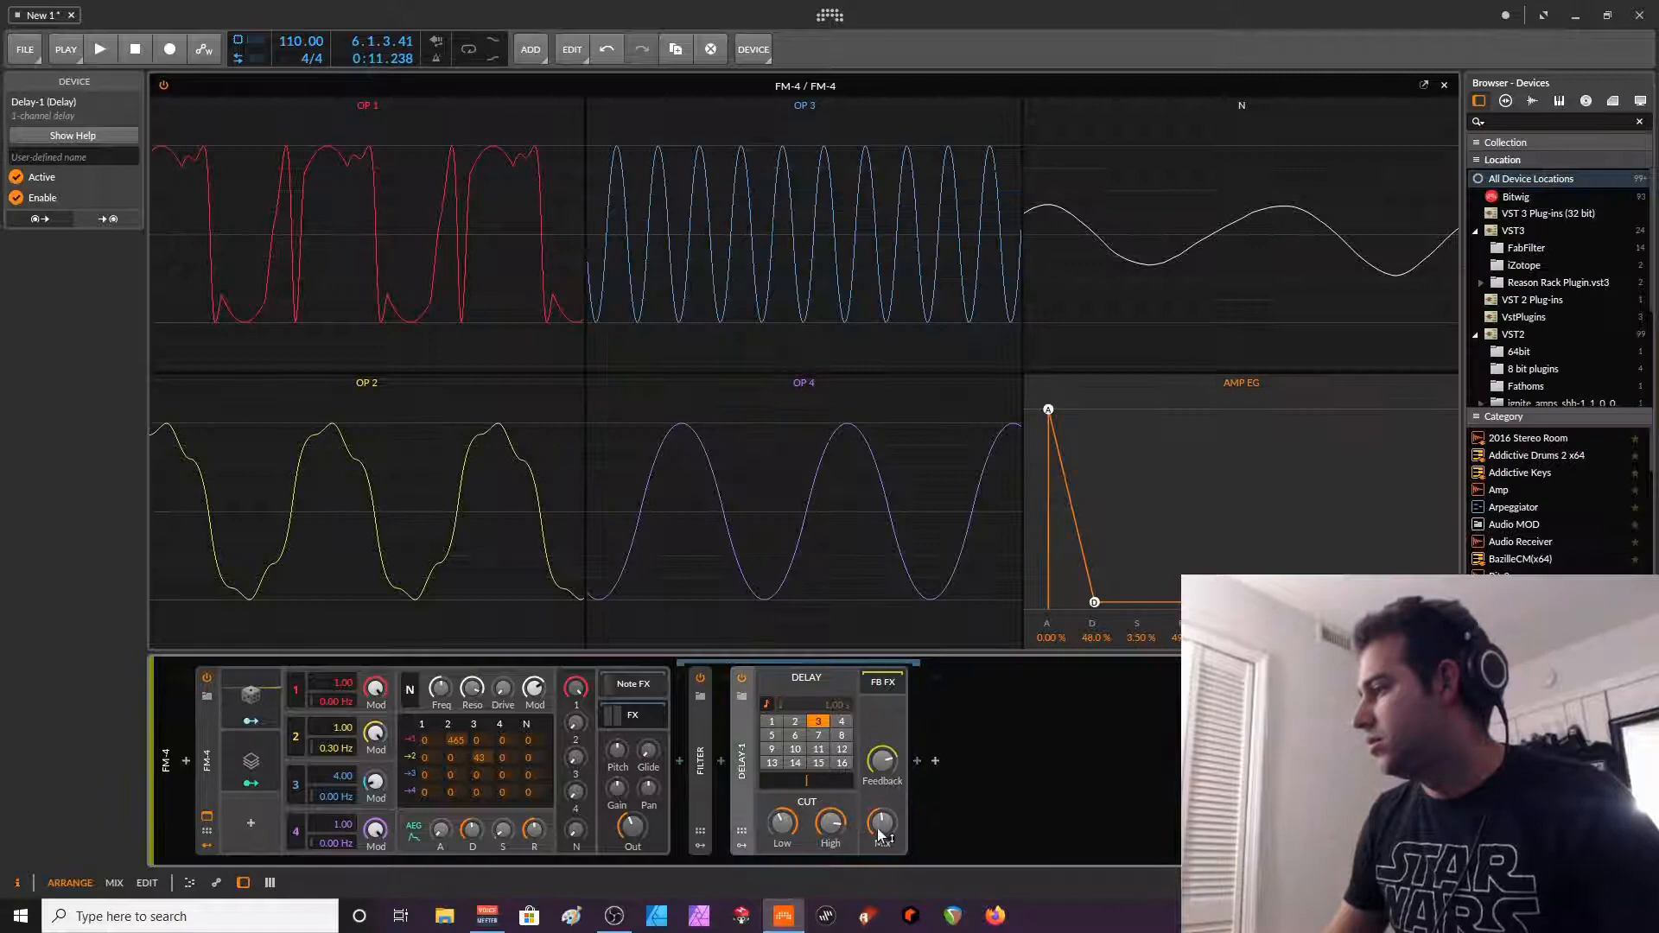
- Play the clip, lower the Delay-1 mix and set the amplitude envelope's release to about 57 %
key("space")
left_click_drag(902, 847, 902, 854)
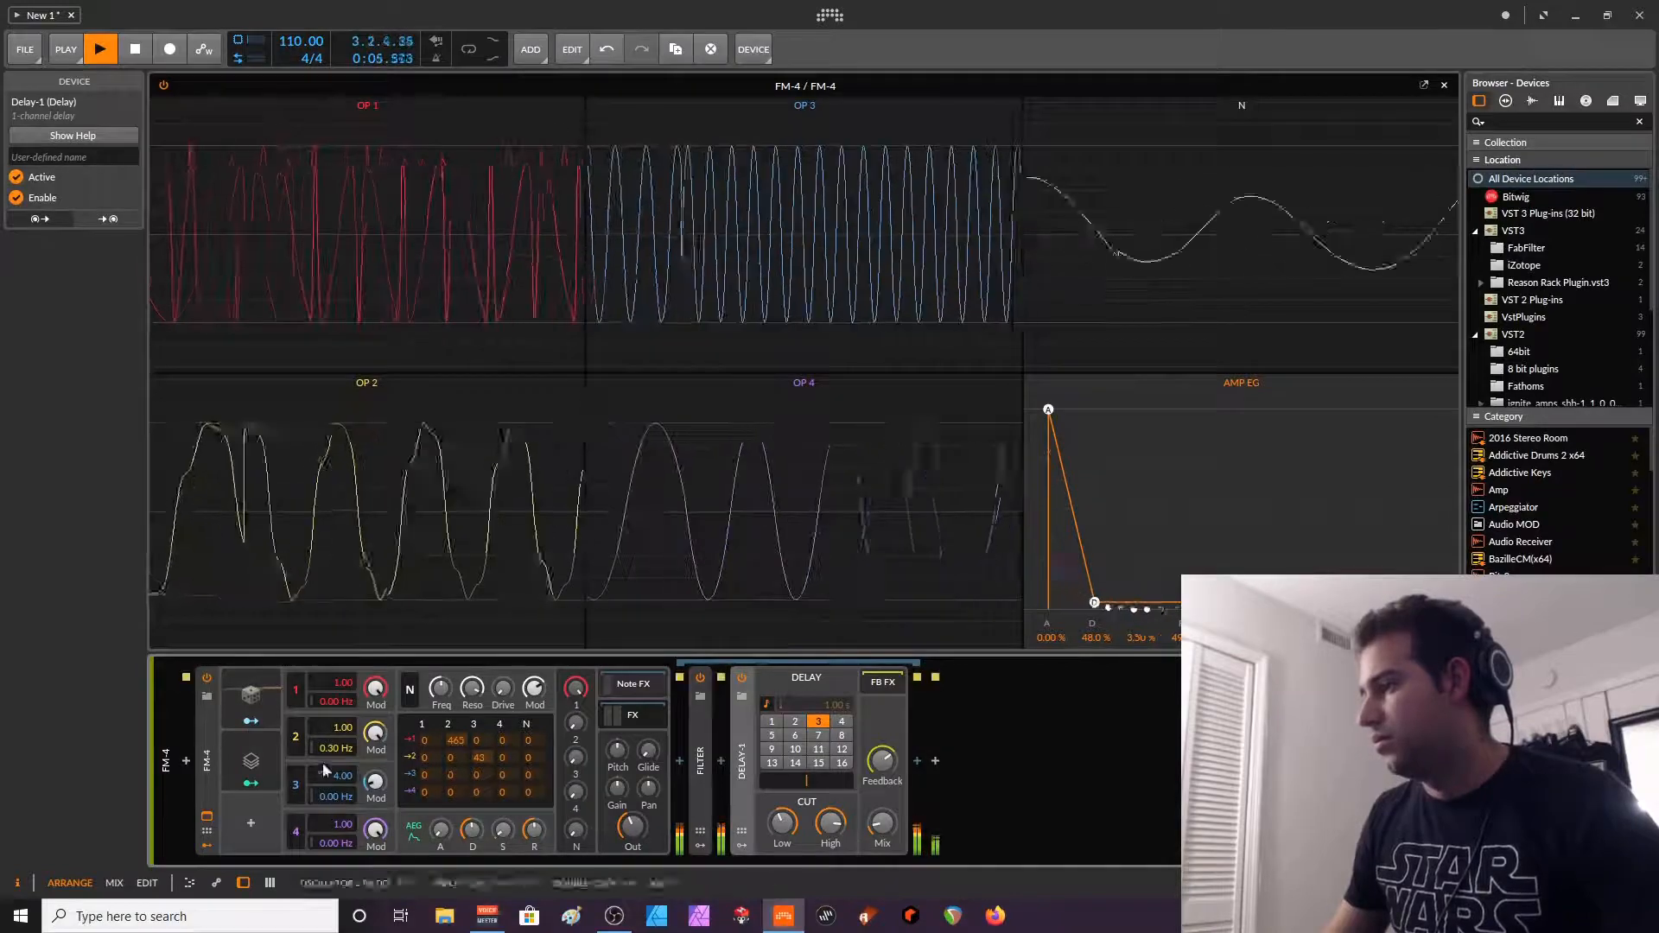
left_click(644, 685)
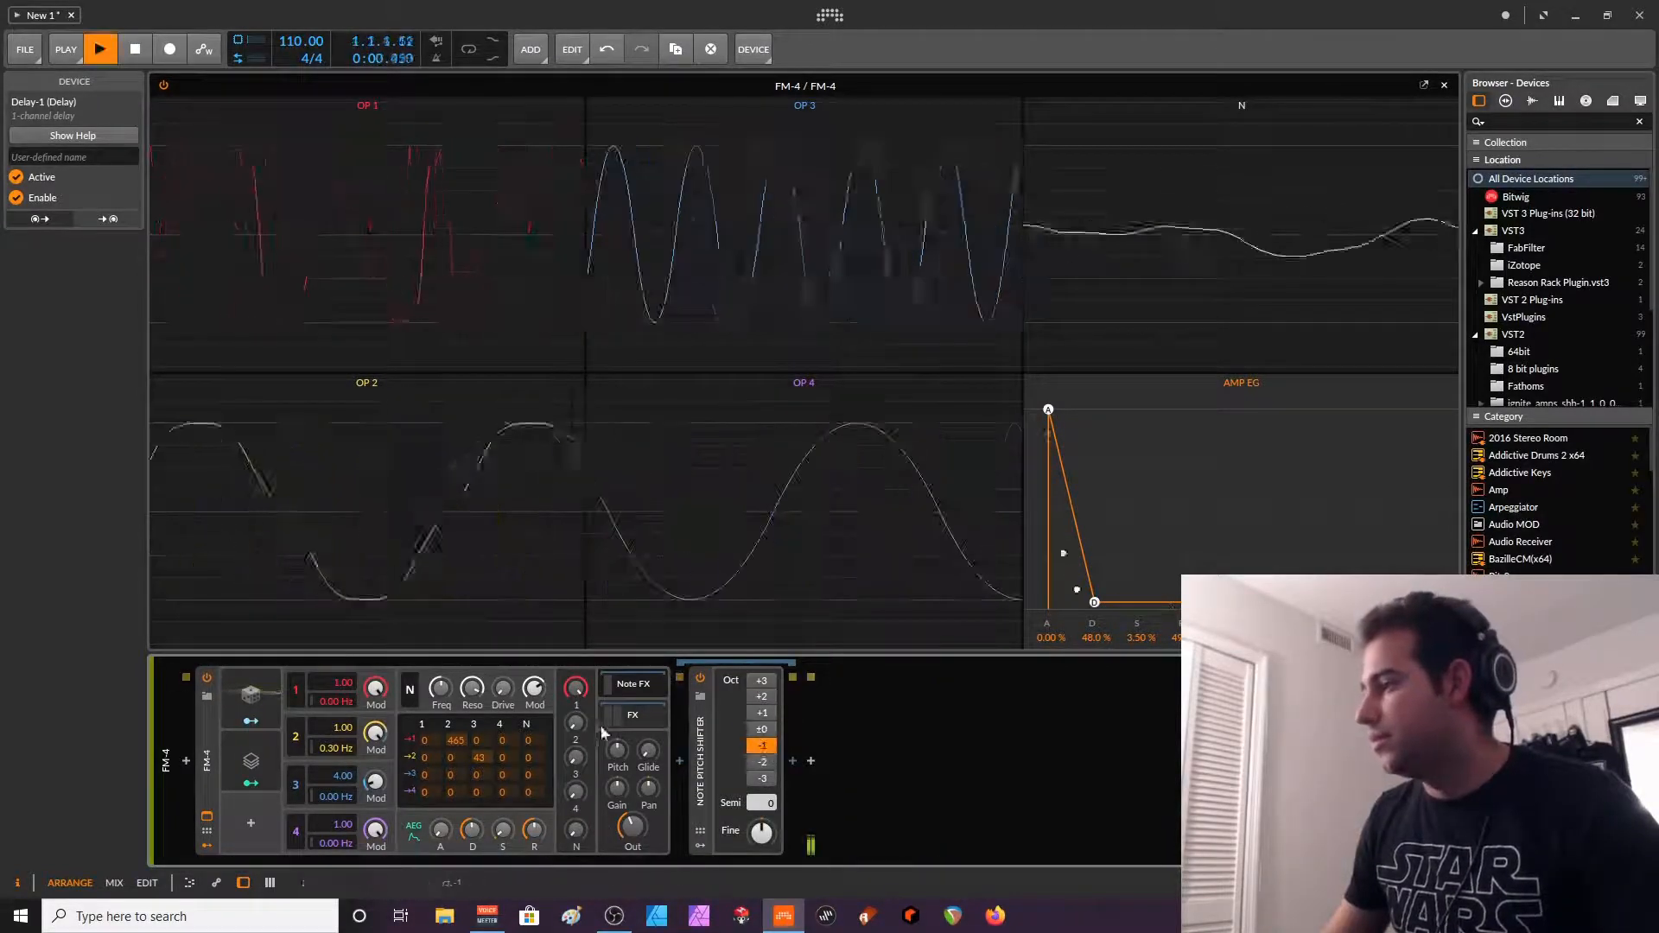
left_click(629, 716)
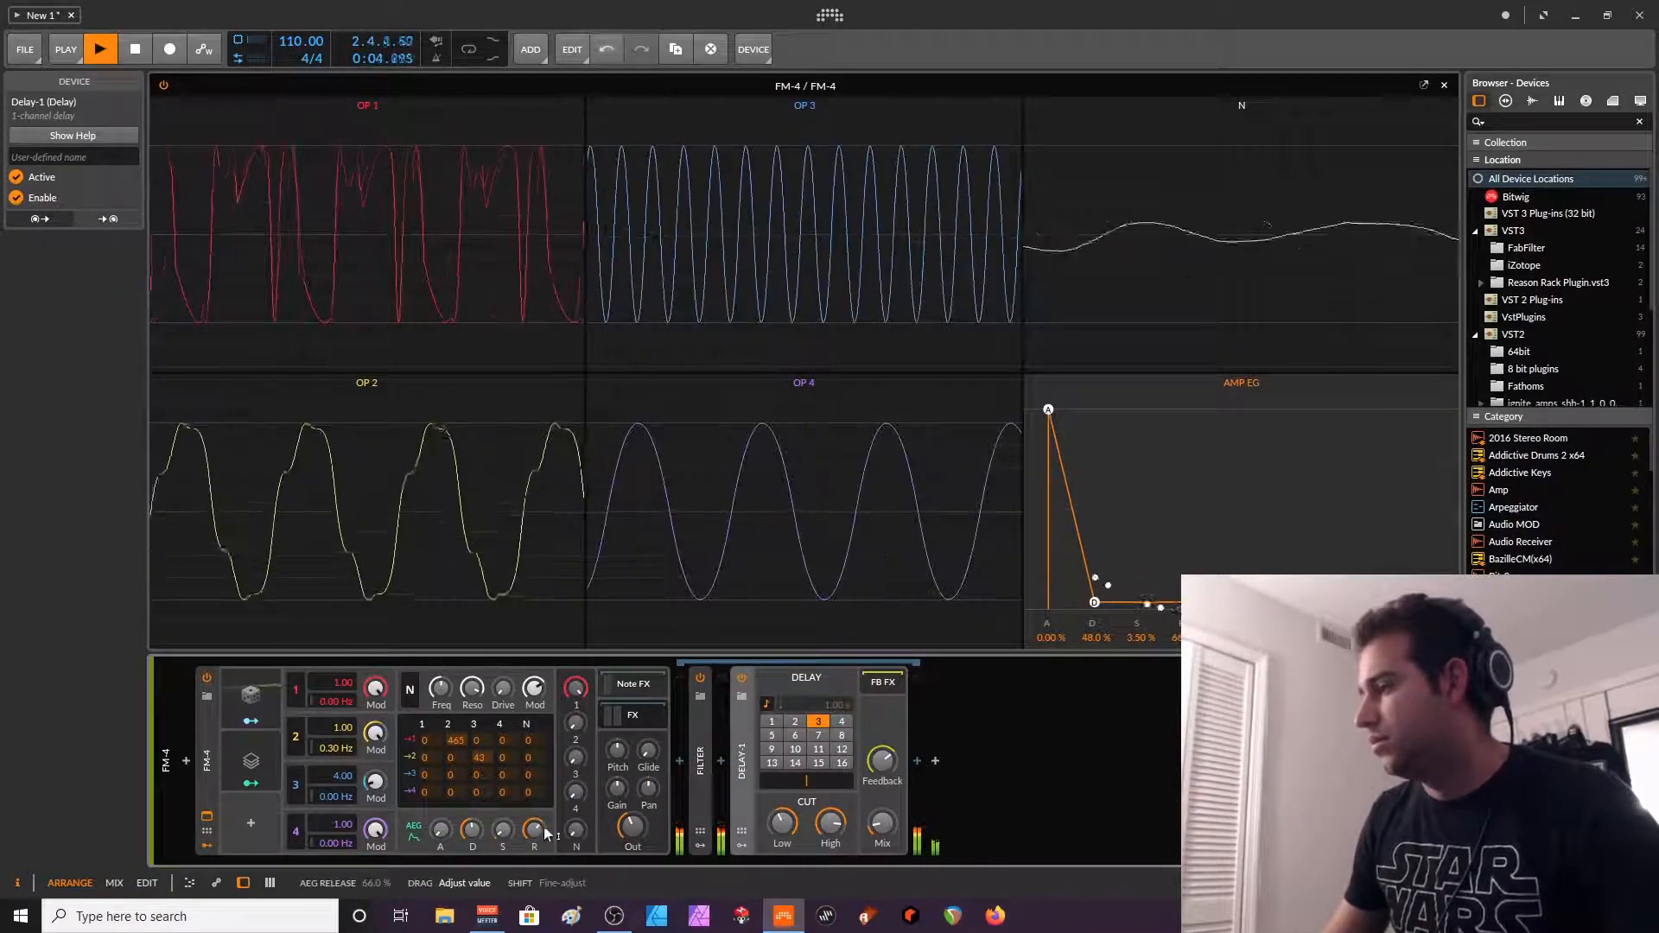
left_click_drag(541, 832, 537, 834)
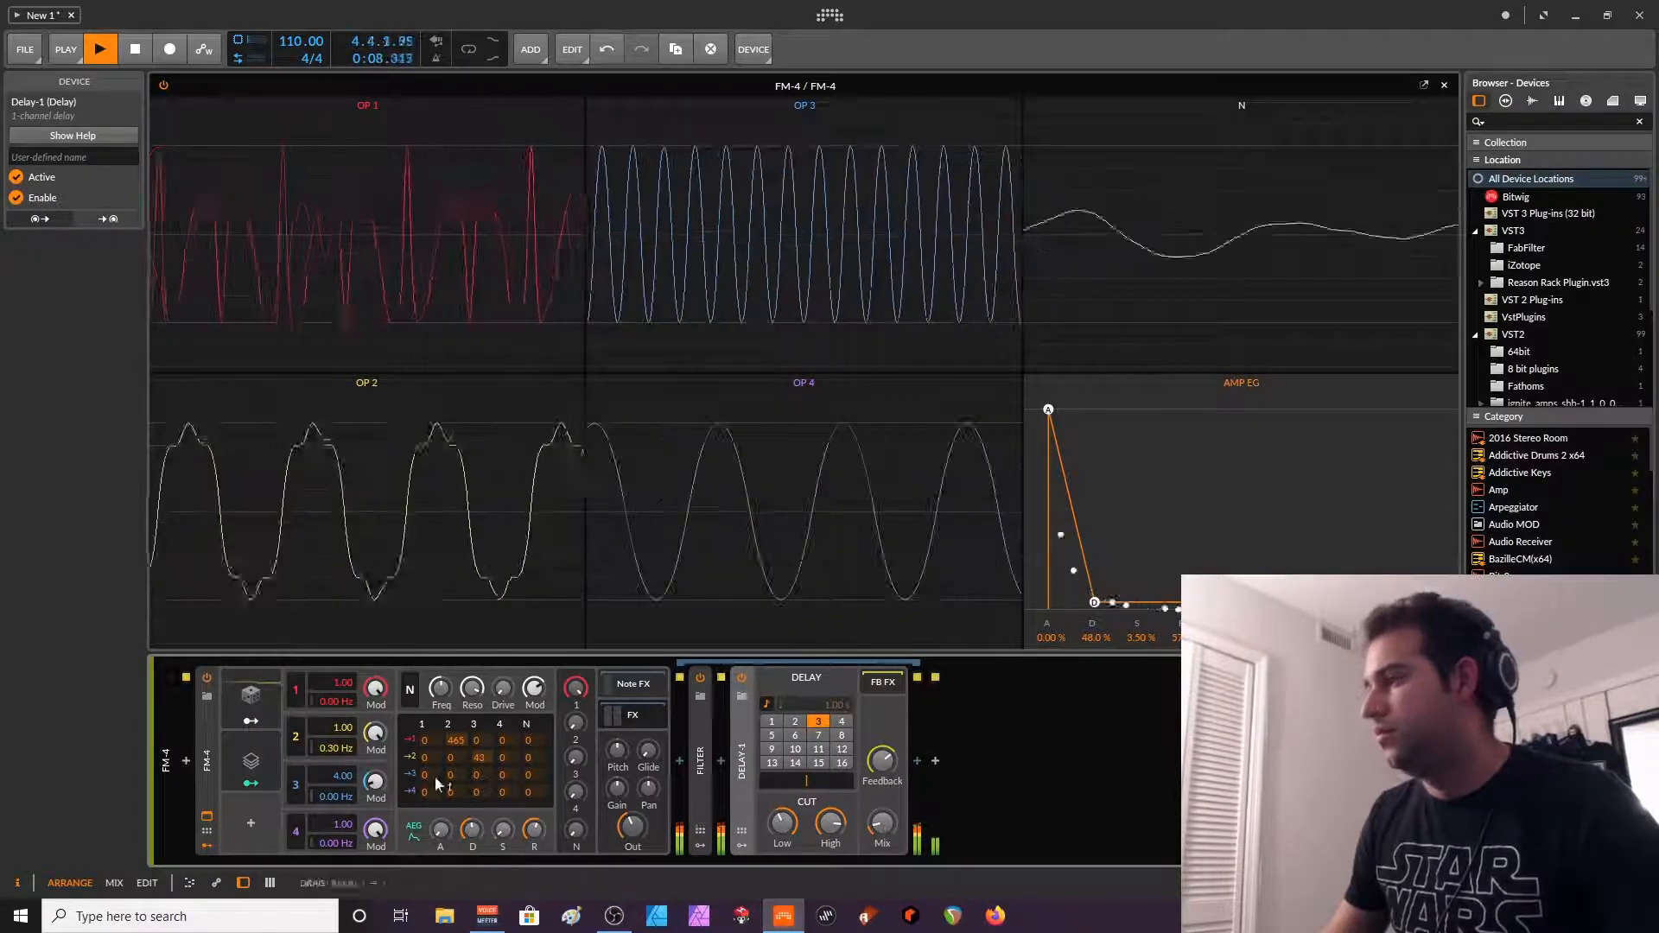
- Raise the FM-4's noise filter frequency and bring the noise level up to about -4.3 dB while auditioning
left_click(251, 764)
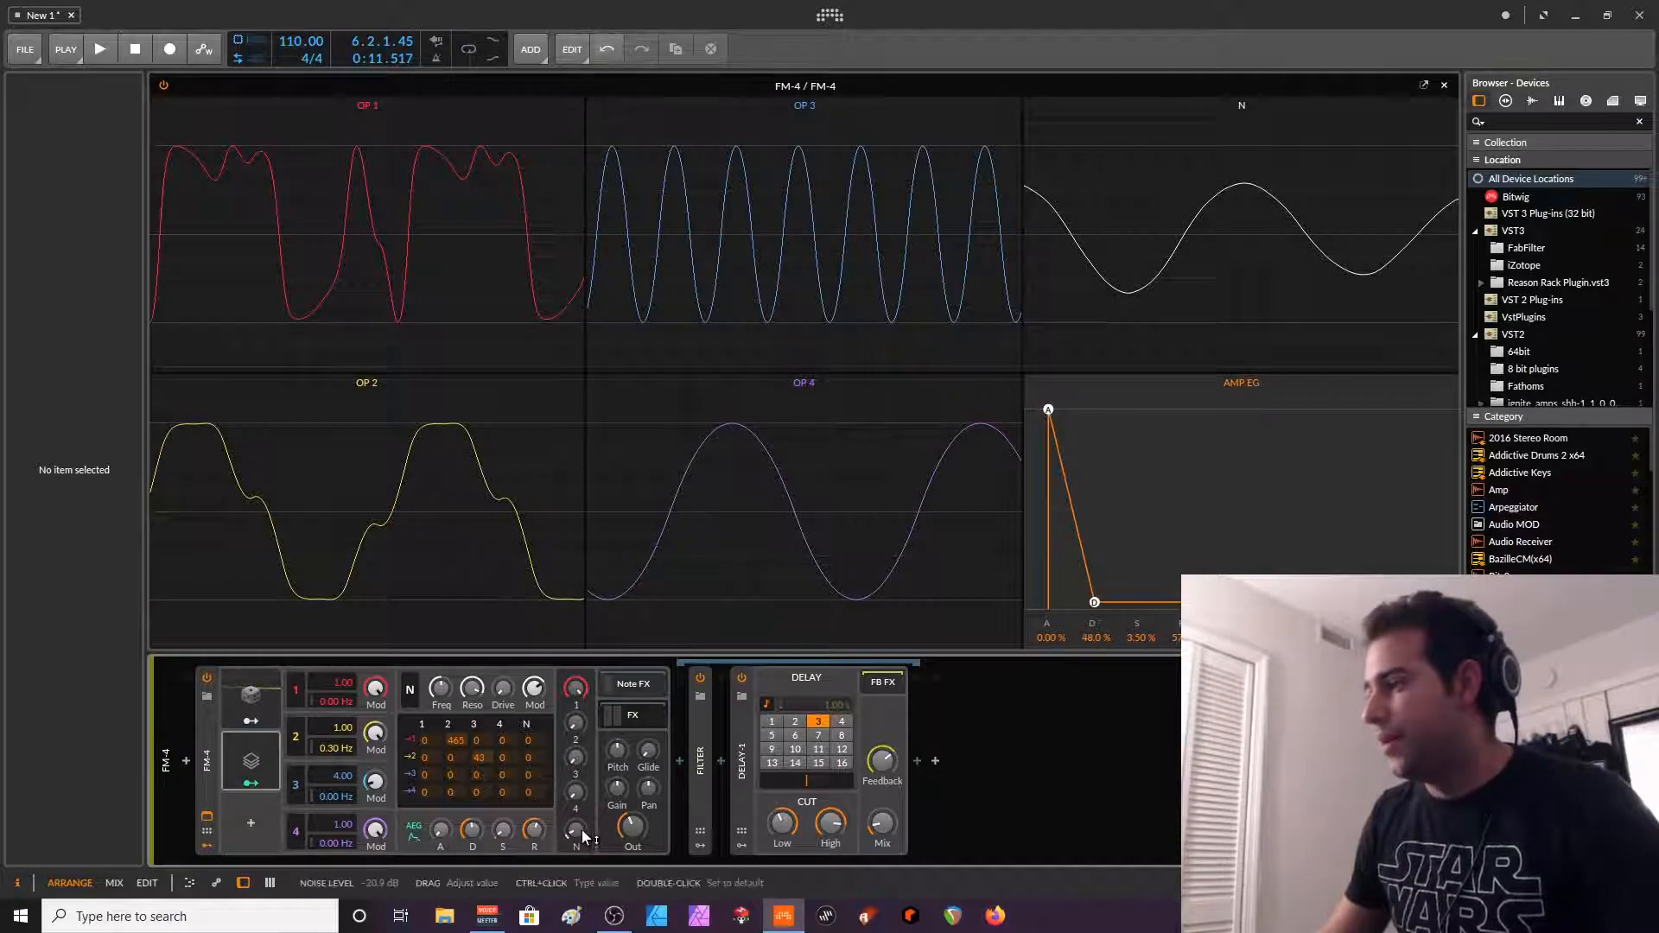
left_click_drag(441, 689, 440, 636)
left_click_drag(577, 834, 577, 800)
mouse_move(441, 689)
left_mouse_down()
mouse_move(441, 719)
mouse_move(472, 661)
mouse_move(441, 673)
left_mouse_up()
left_click_drag(575, 831, 576, 819)
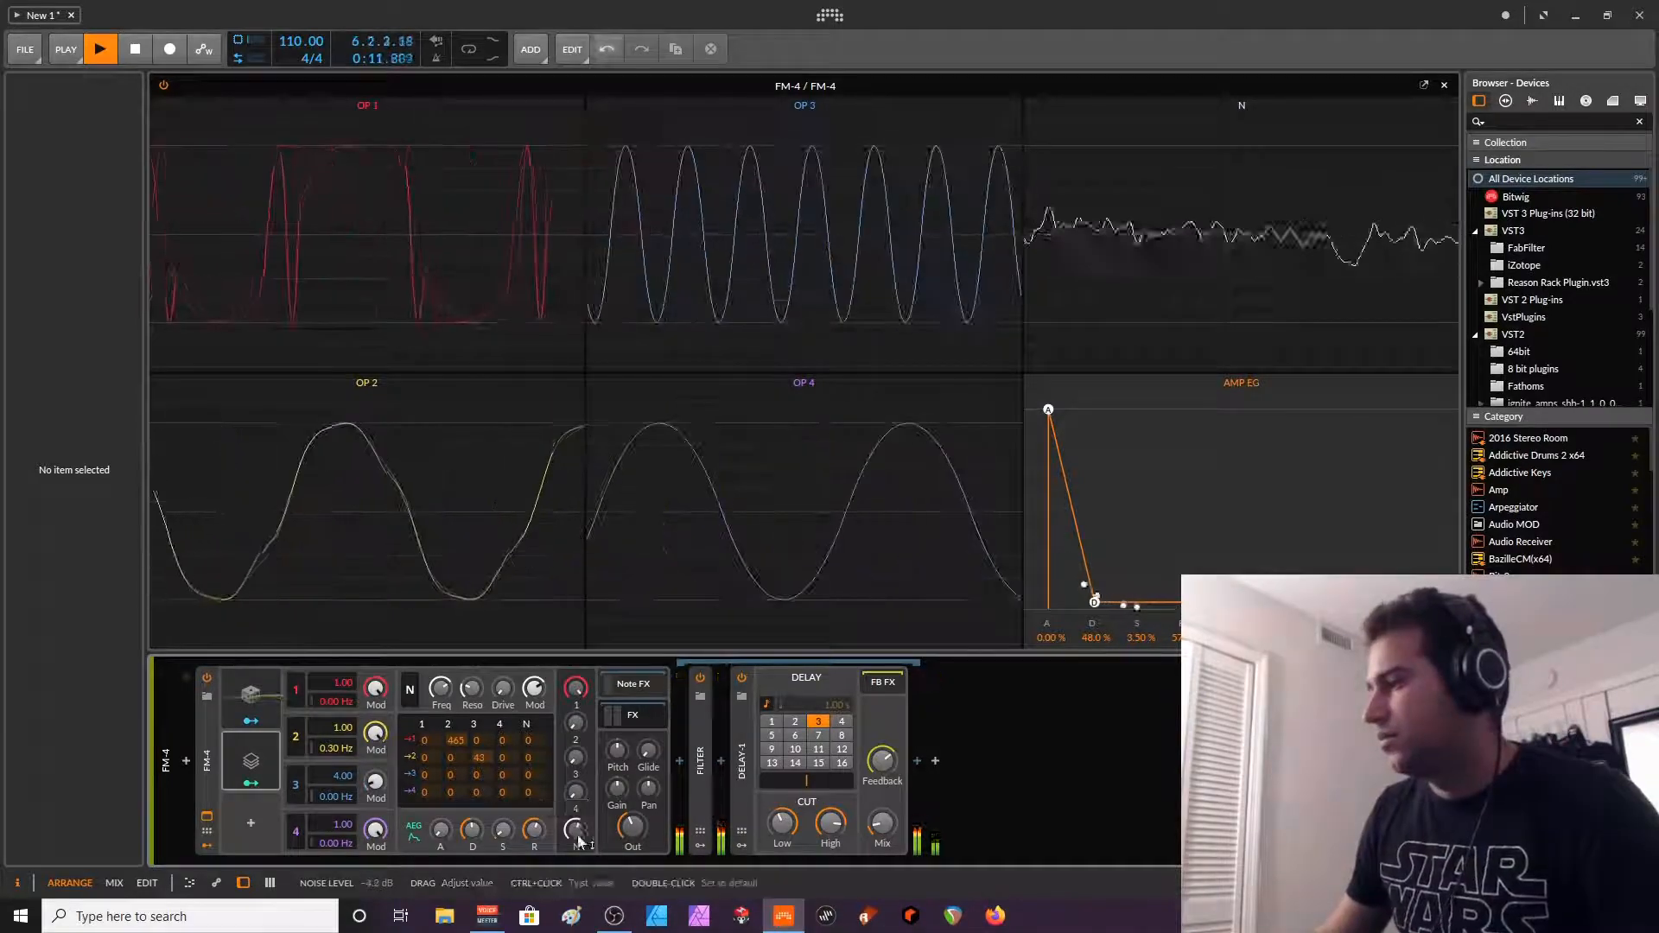
key("space")
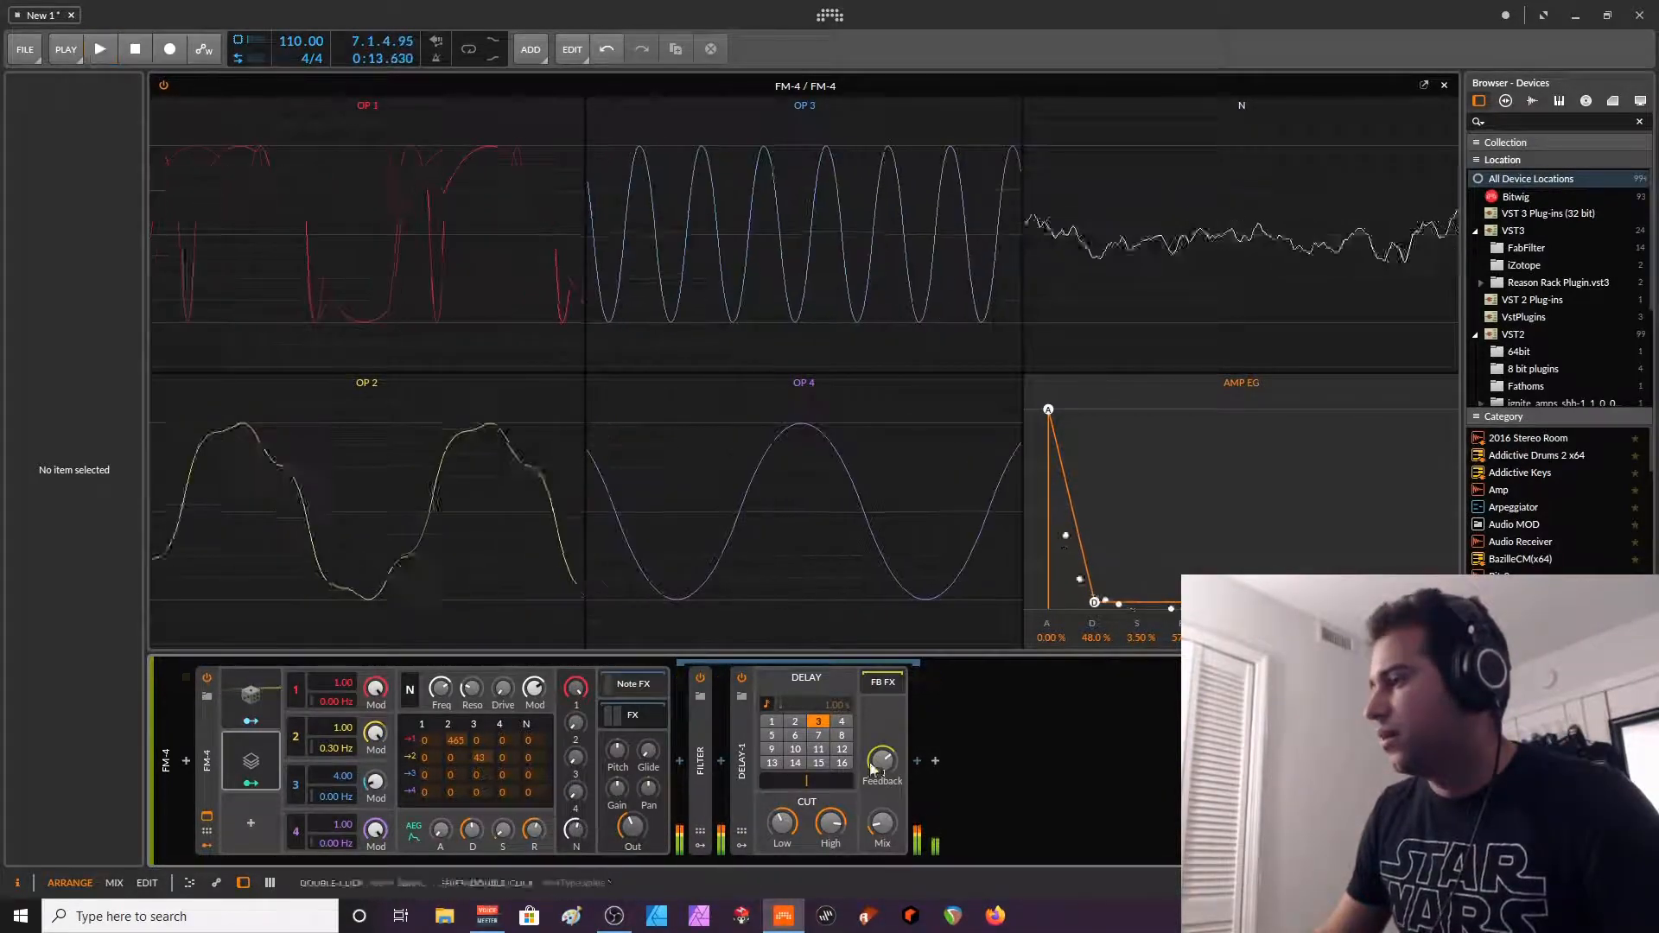
- Fold Delay-1 and insert a Reverb after it in the FX chain
double_click(743, 765)
left_click(763, 764)
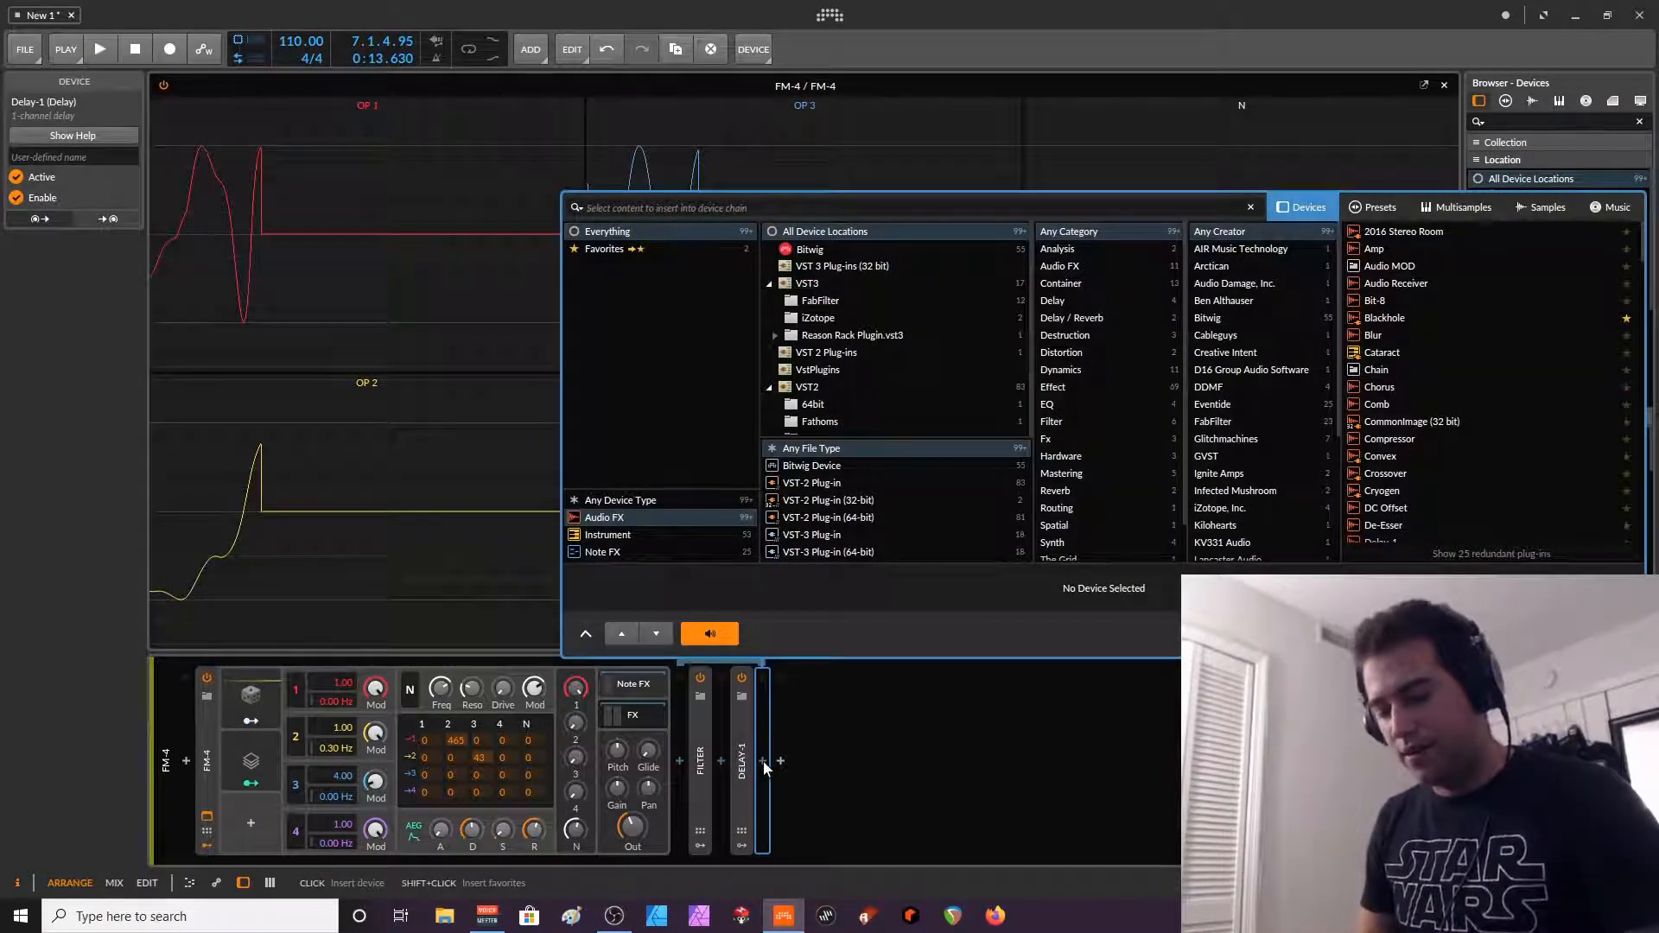
type("rev")
double_click(1367, 233)
- Set the Reverb's early reflections to Hall with size 87.1 %, and adjust its mix and decay time to 759 ms during playback
key("space")
left_click_drag(1139, 814, 1139, 803)
left_click_drag(995, 825, 996, 844)
left_click(824, 710)
left_click_drag(831, 749, 831, 769)
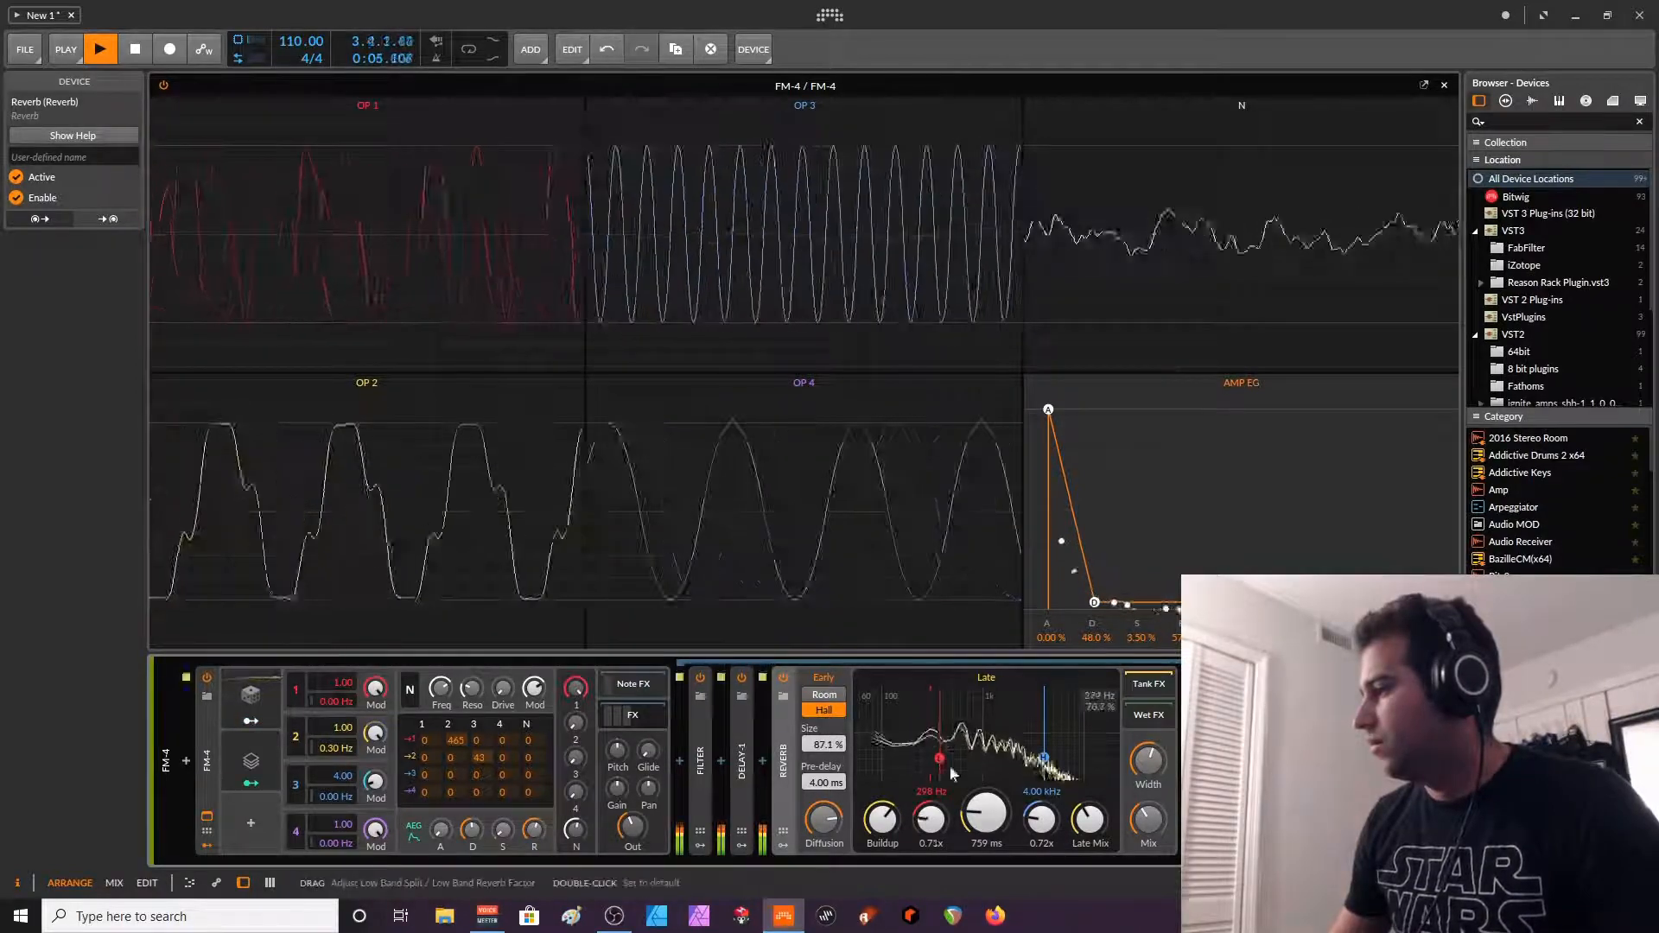
- Fold the Reverb, unfold the Filter and lower its cutoff frequency
left_click(790, 782)
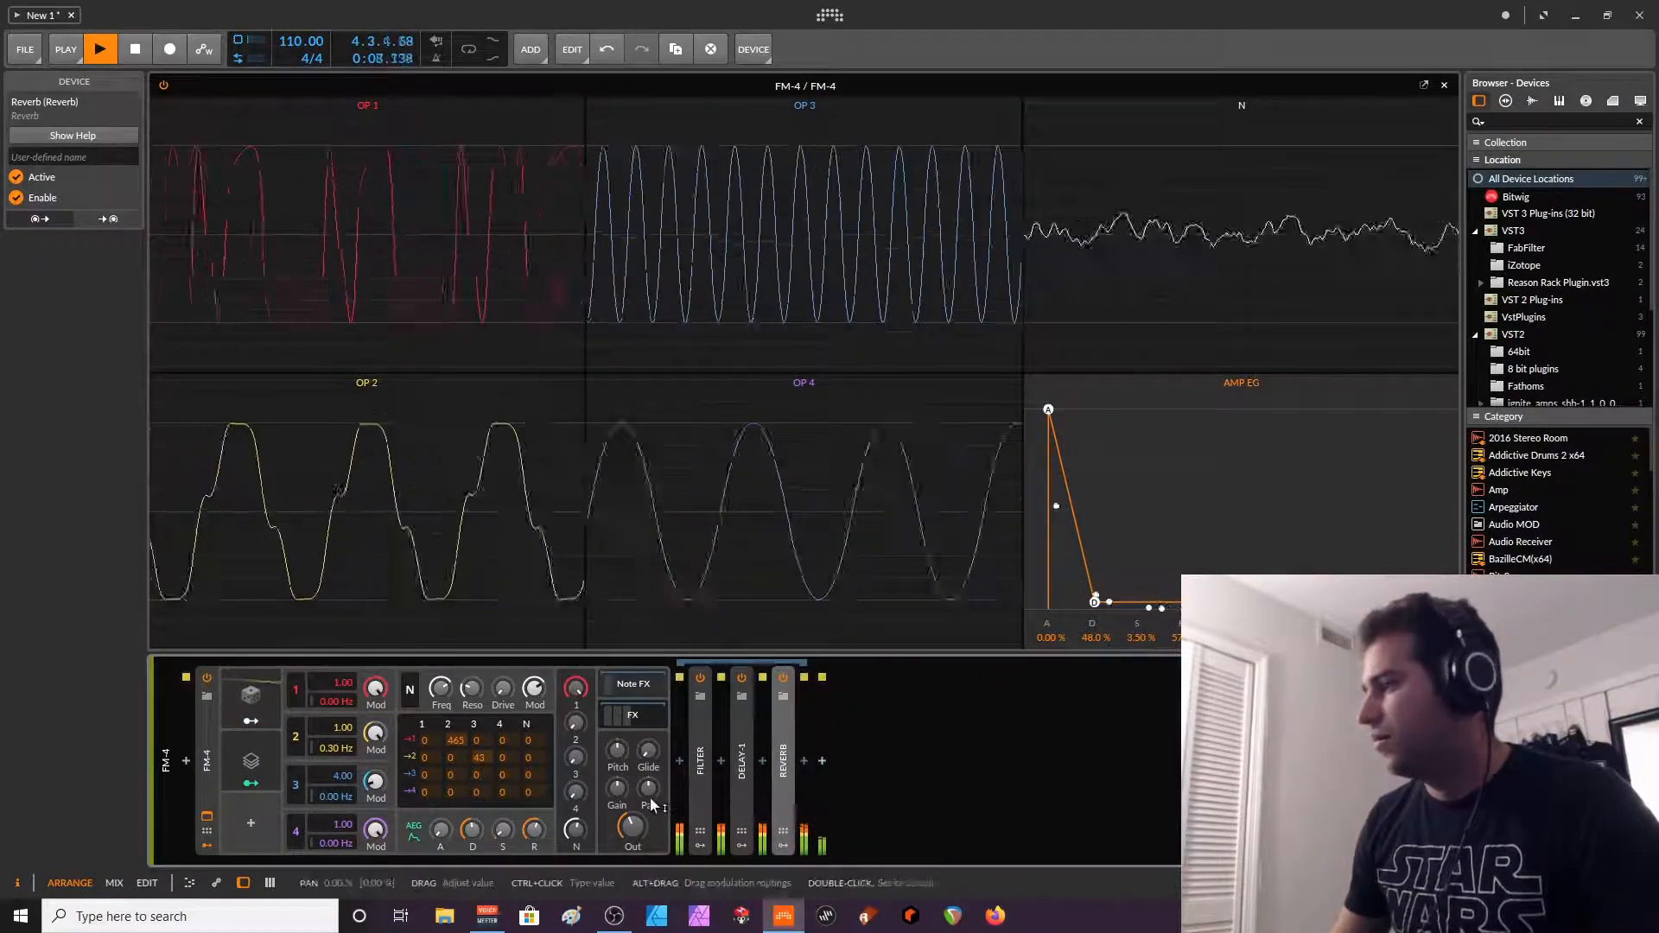
left_click(700, 760)
left_click_drag(745, 815, 745, 831)
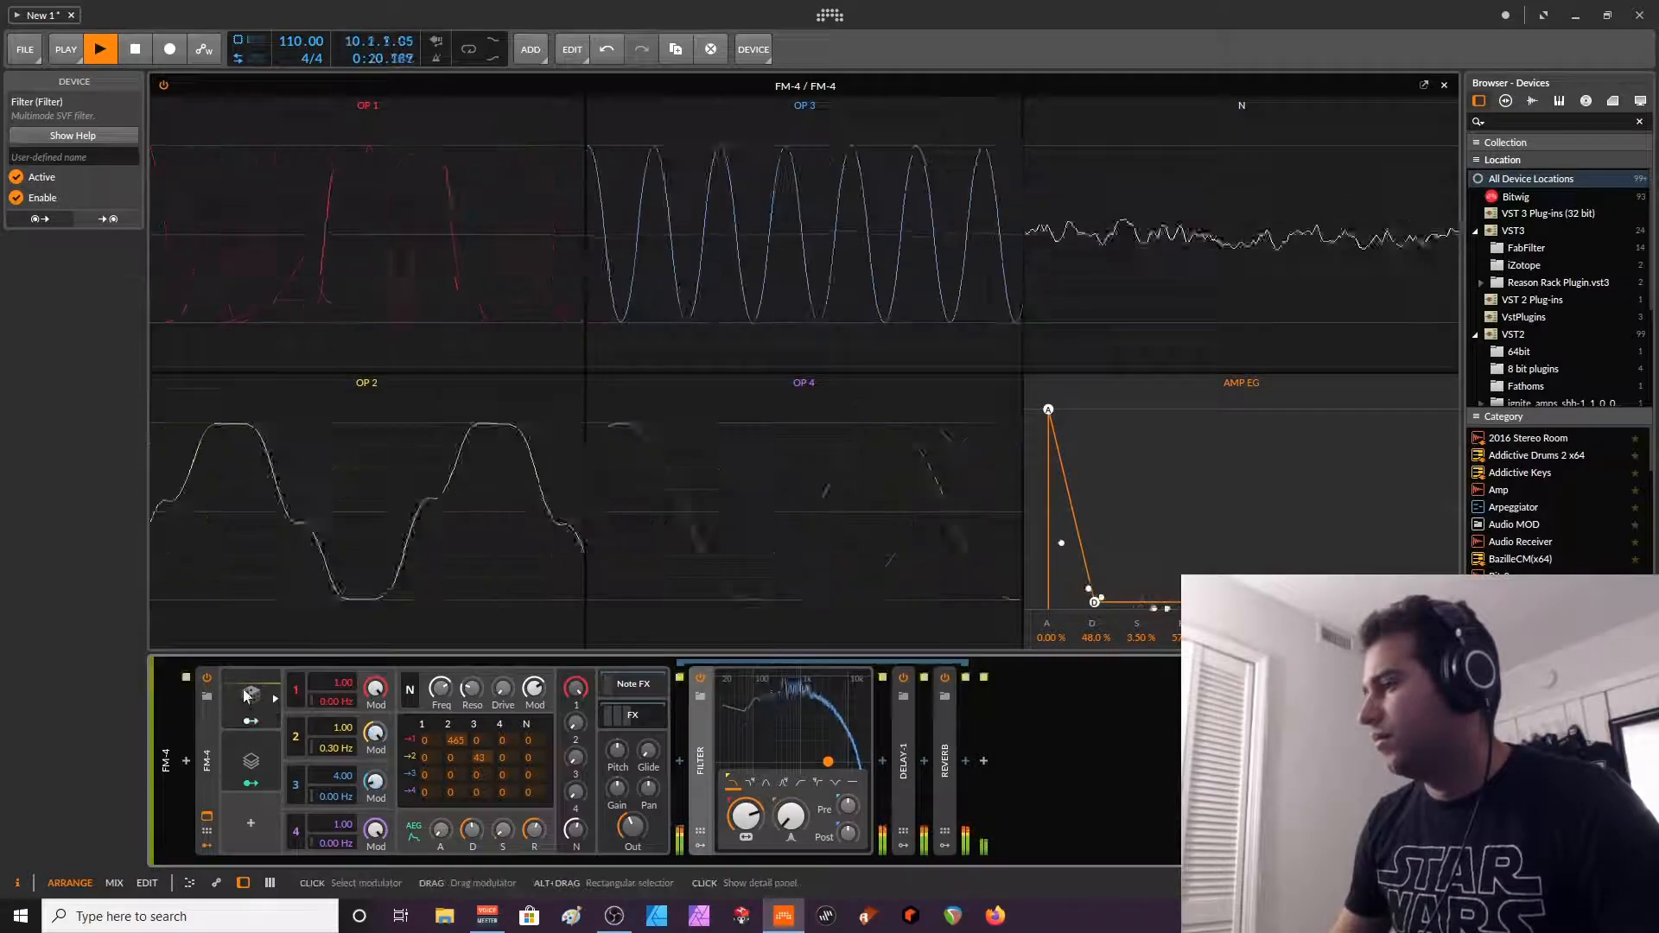
- Duplicate the Random modulator into the empty modulator slot of the FM-4 with its trigger mode set to Free
right_click(244, 691)
left_click(327, 791)
right_click(254, 793)
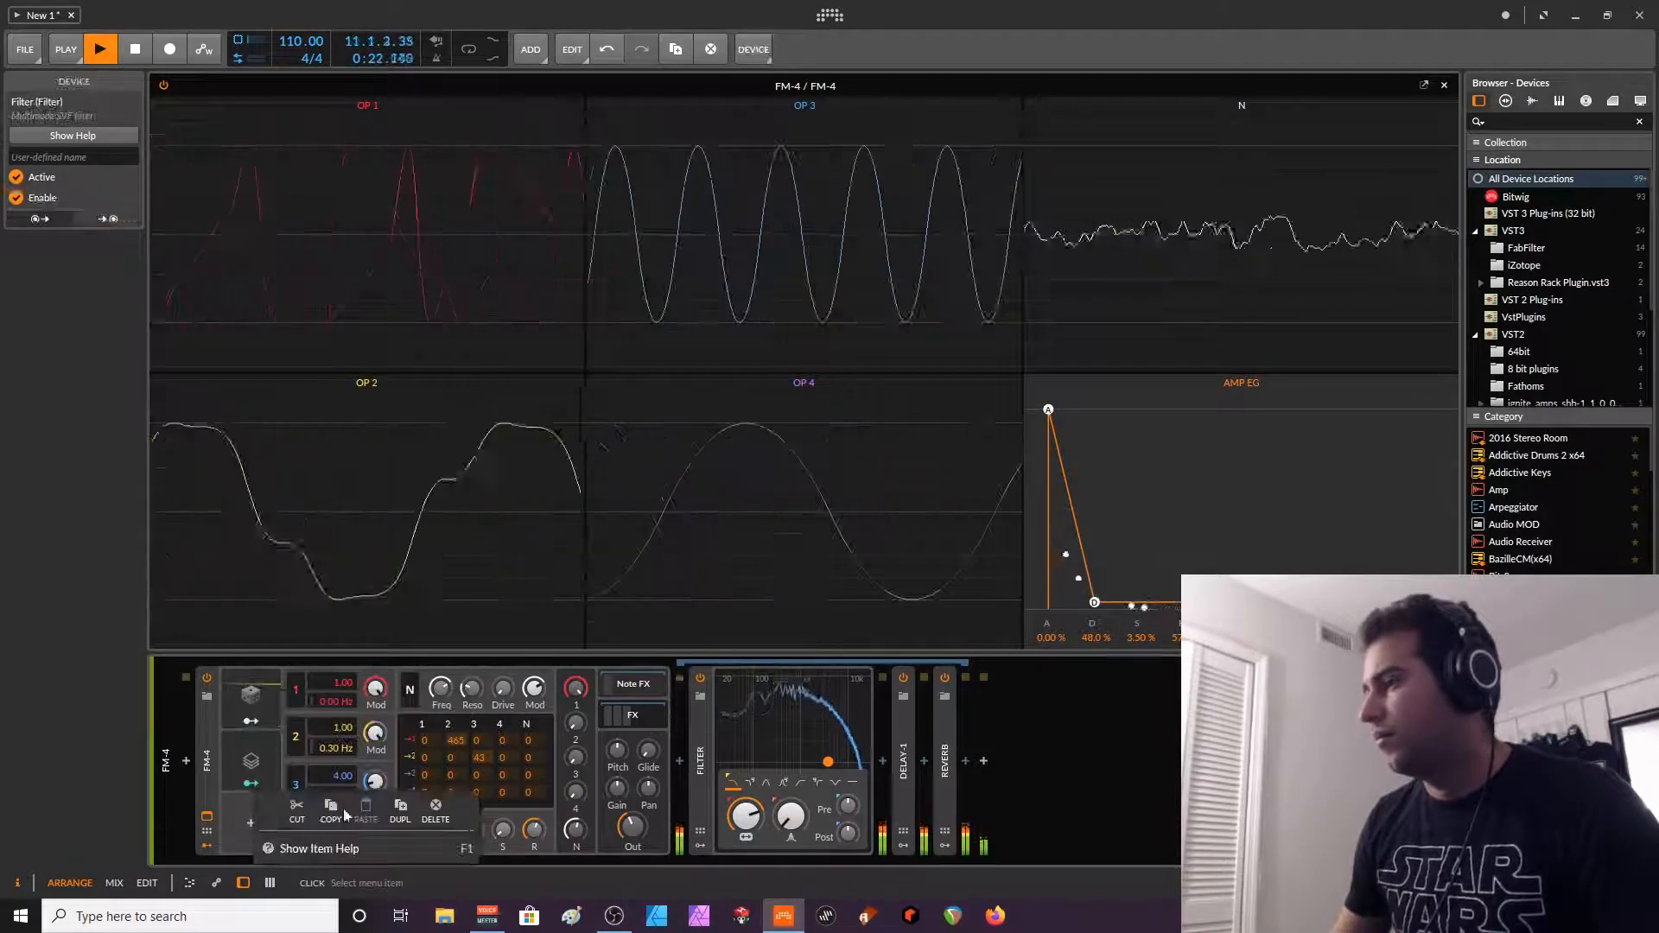
right_click(233, 801)
left_click(333, 814)
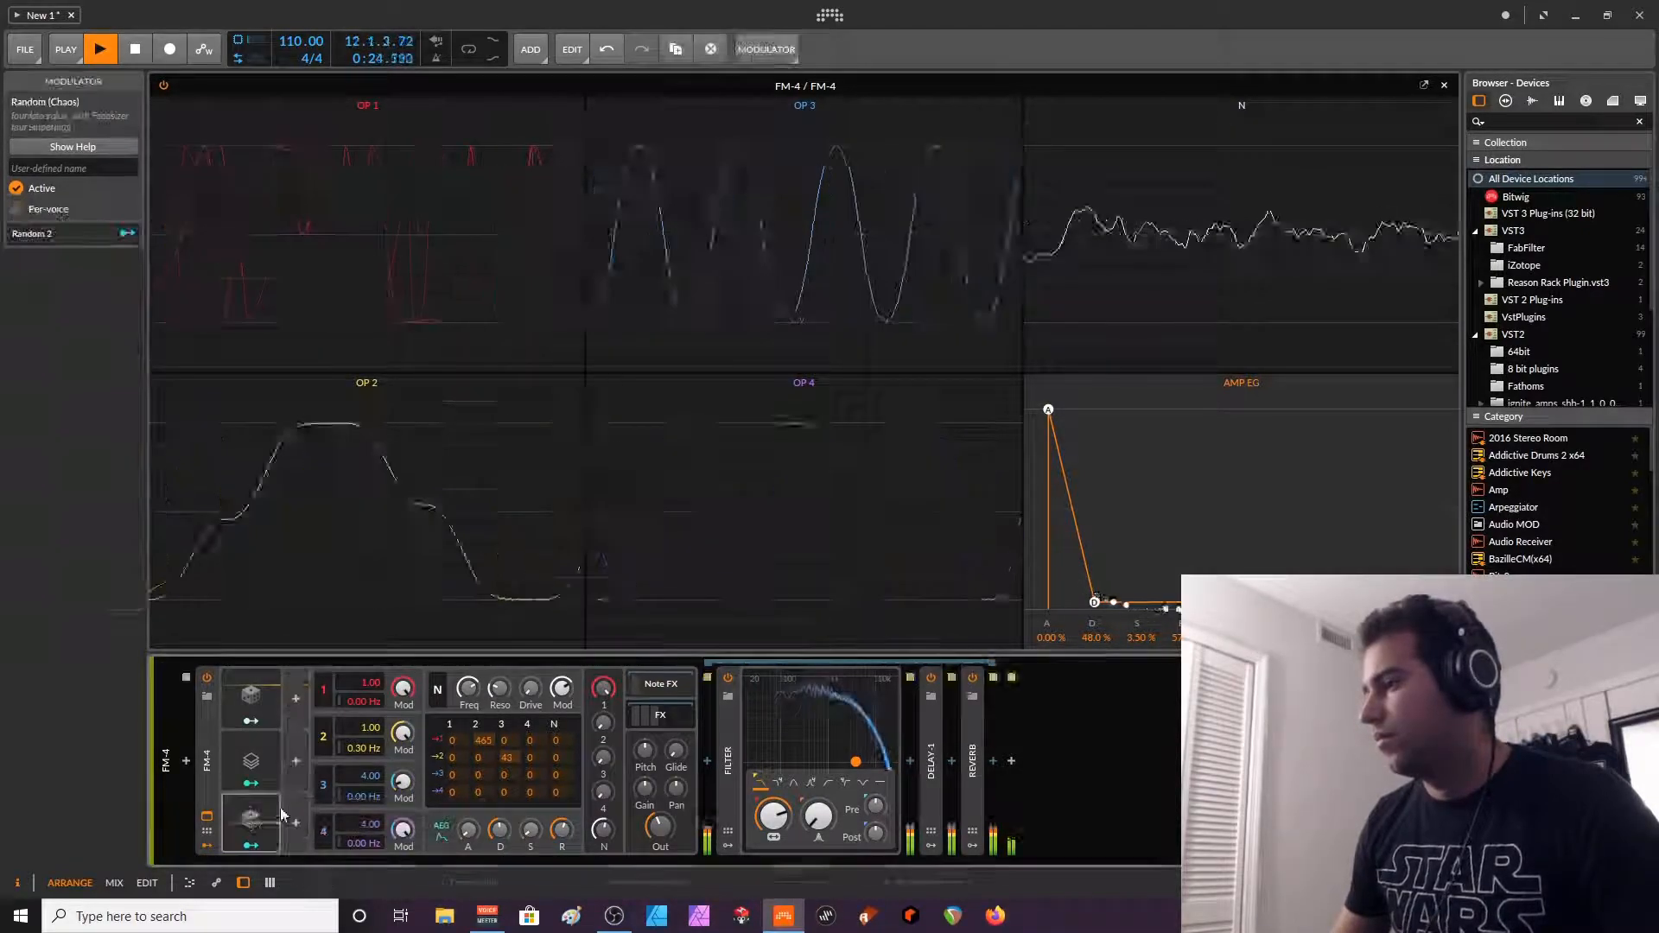
left_click(344, 842)
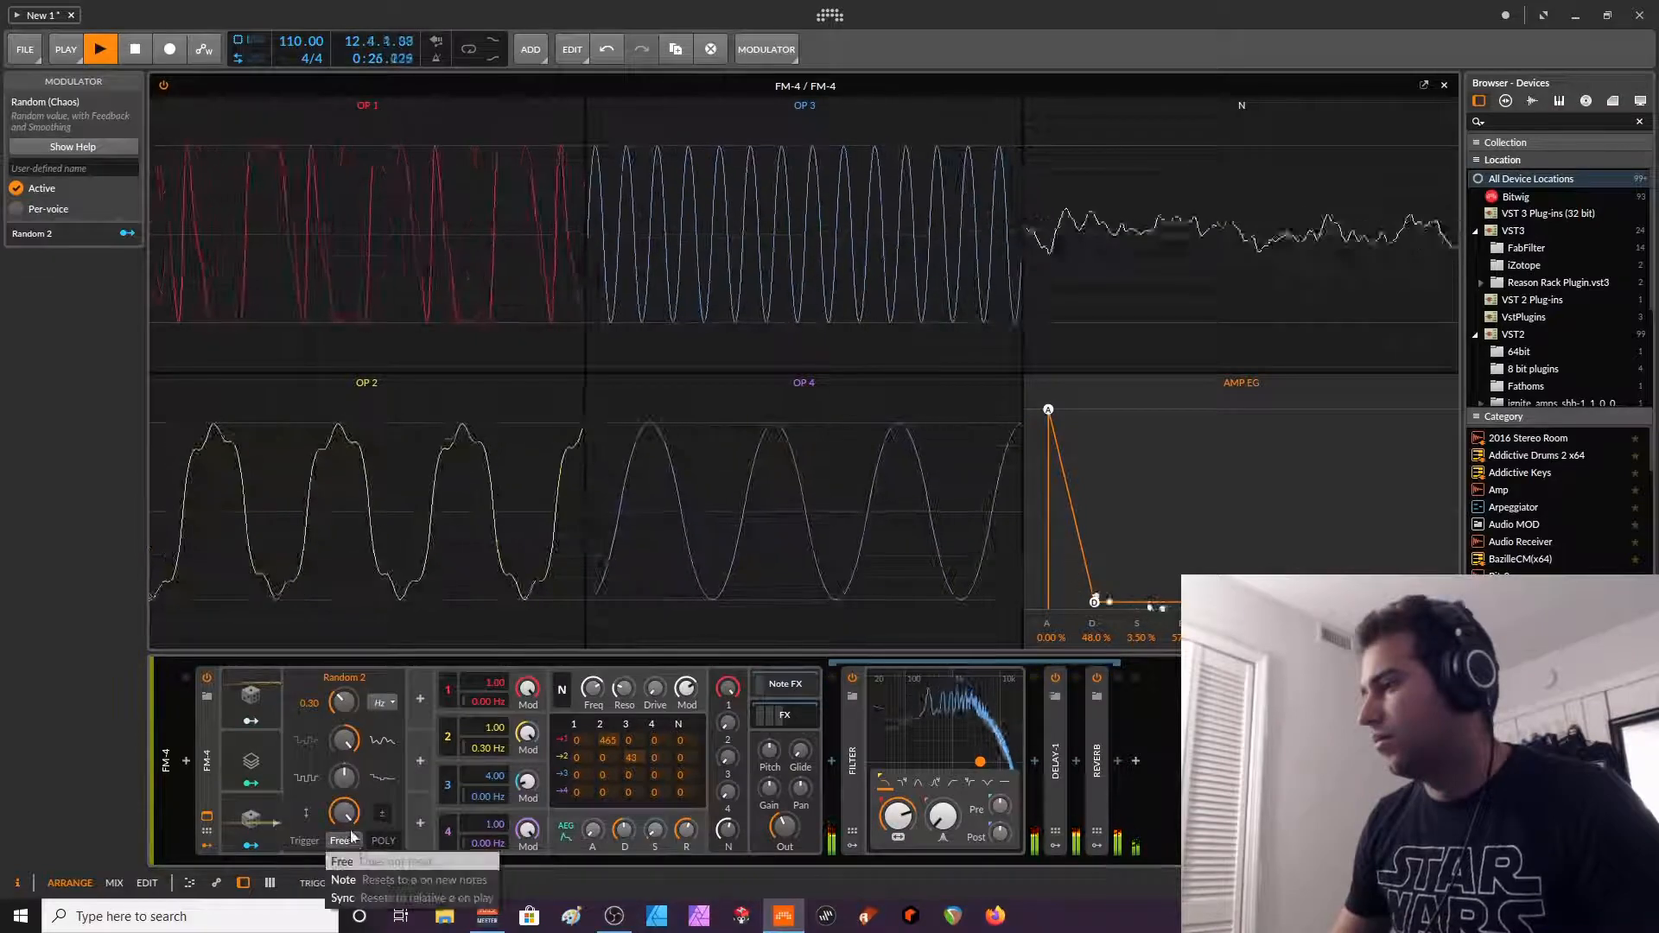
left_click(343, 862)
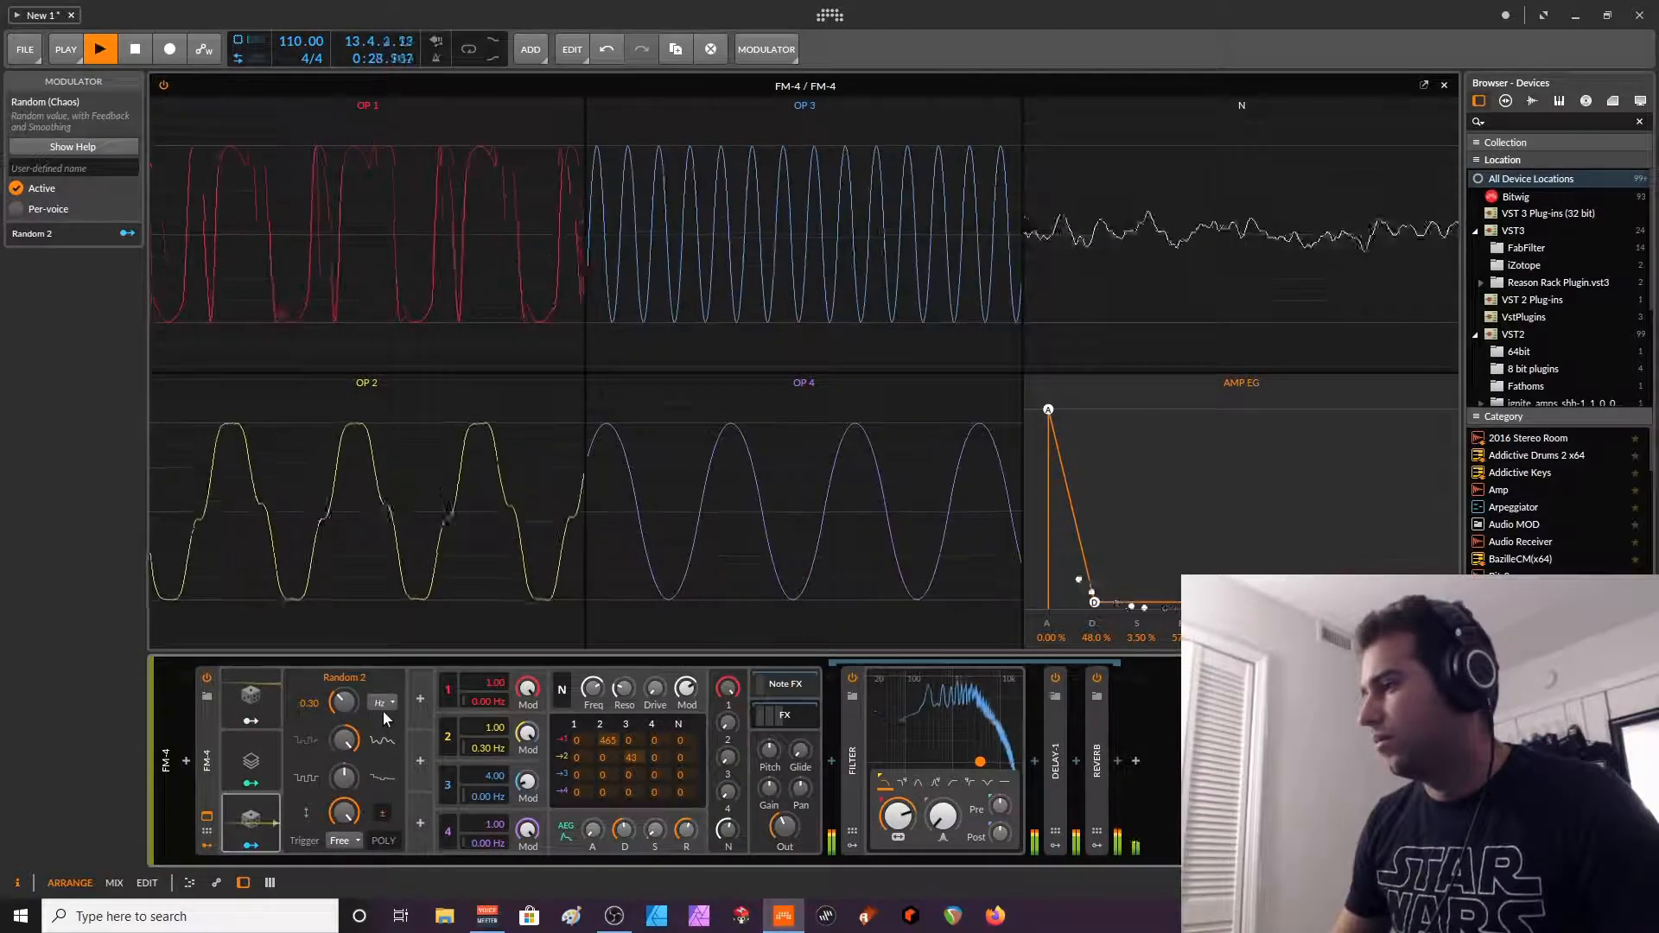
- Modulate the Filter's cutoff from Random 2 by about 9.9, then hide the modulator's details and fold the Filter
left_click(251, 845)
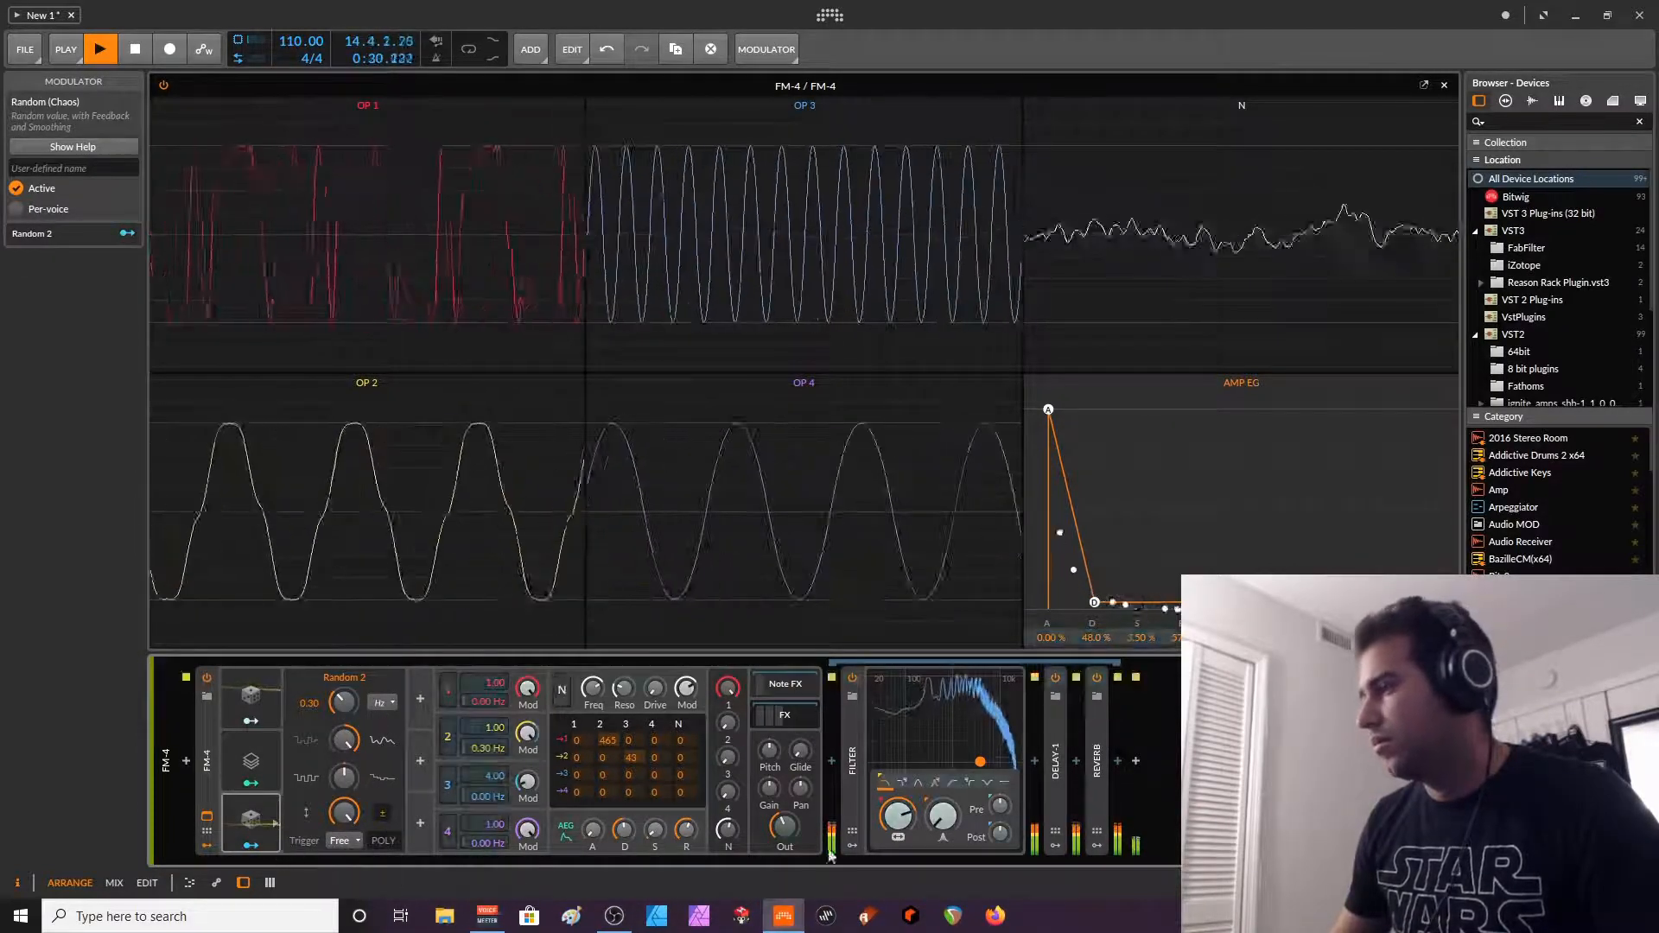
left_click_drag(898, 815, 898, 807)
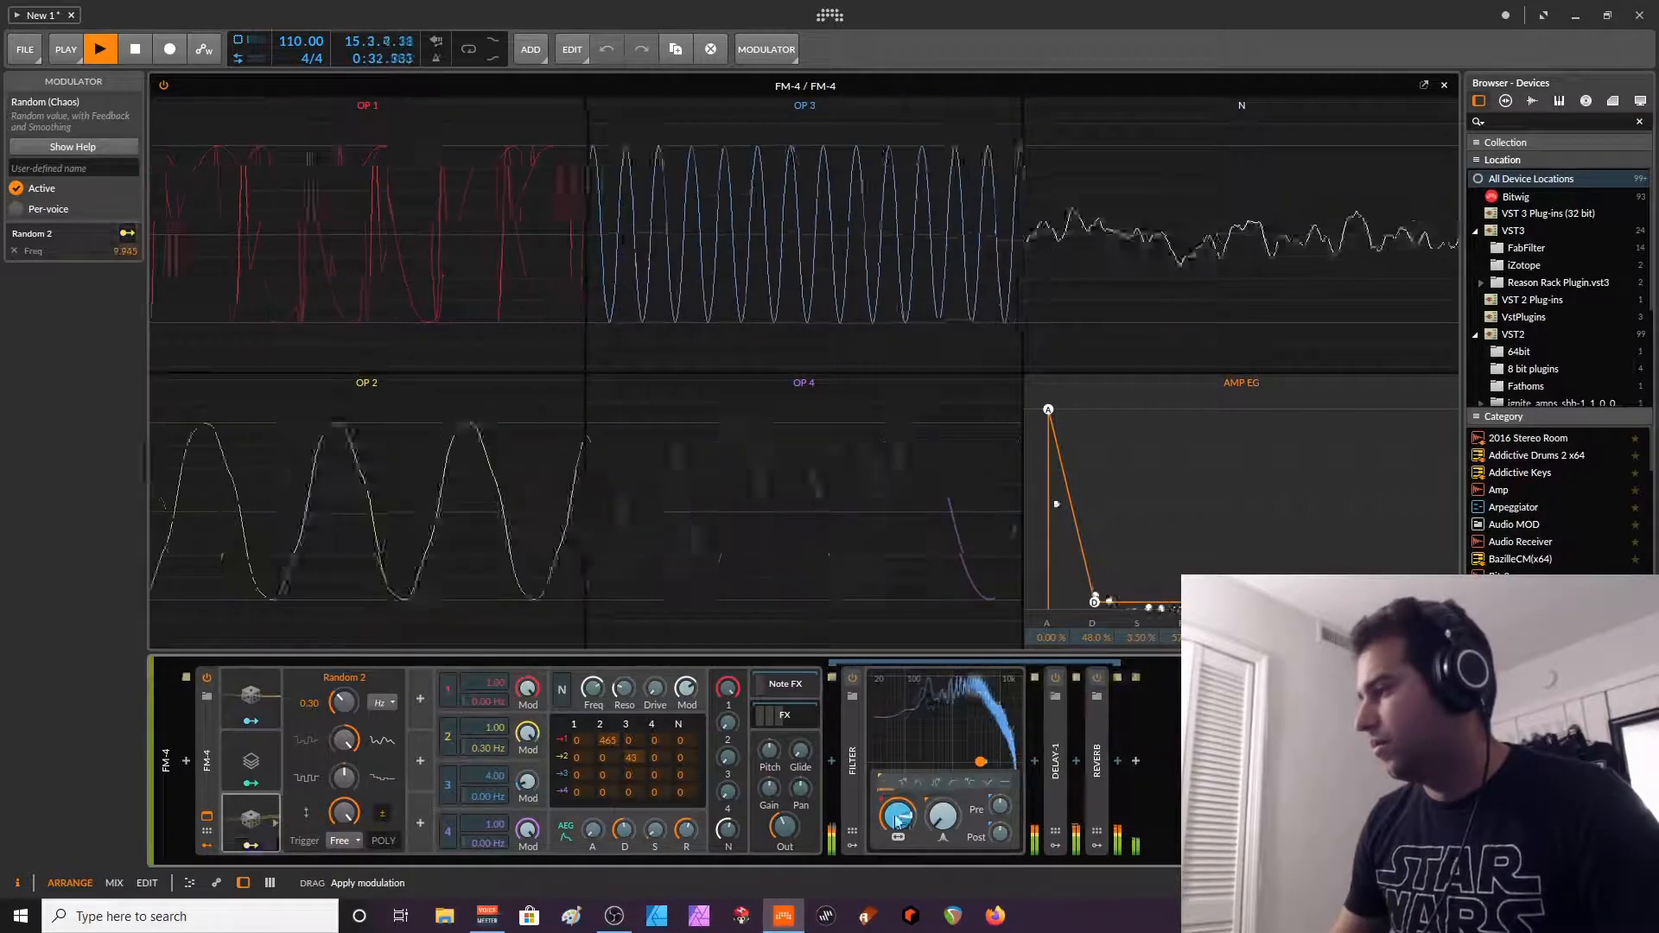
left_click(249, 840)
left_click(248, 834)
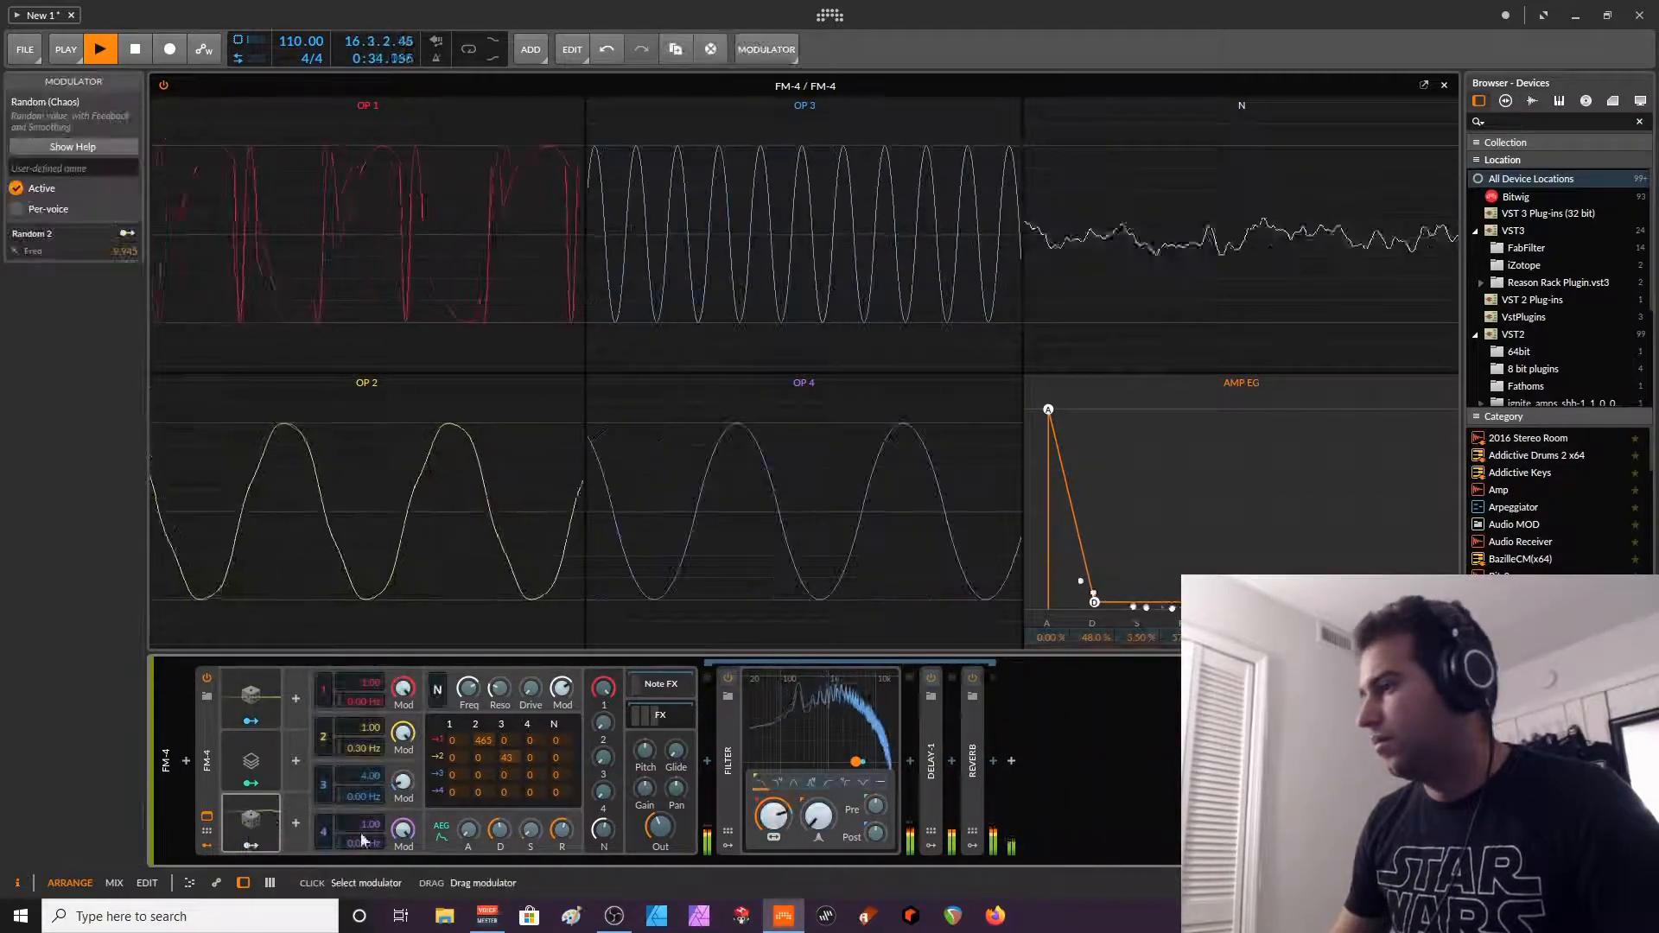
double_click(729, 764)
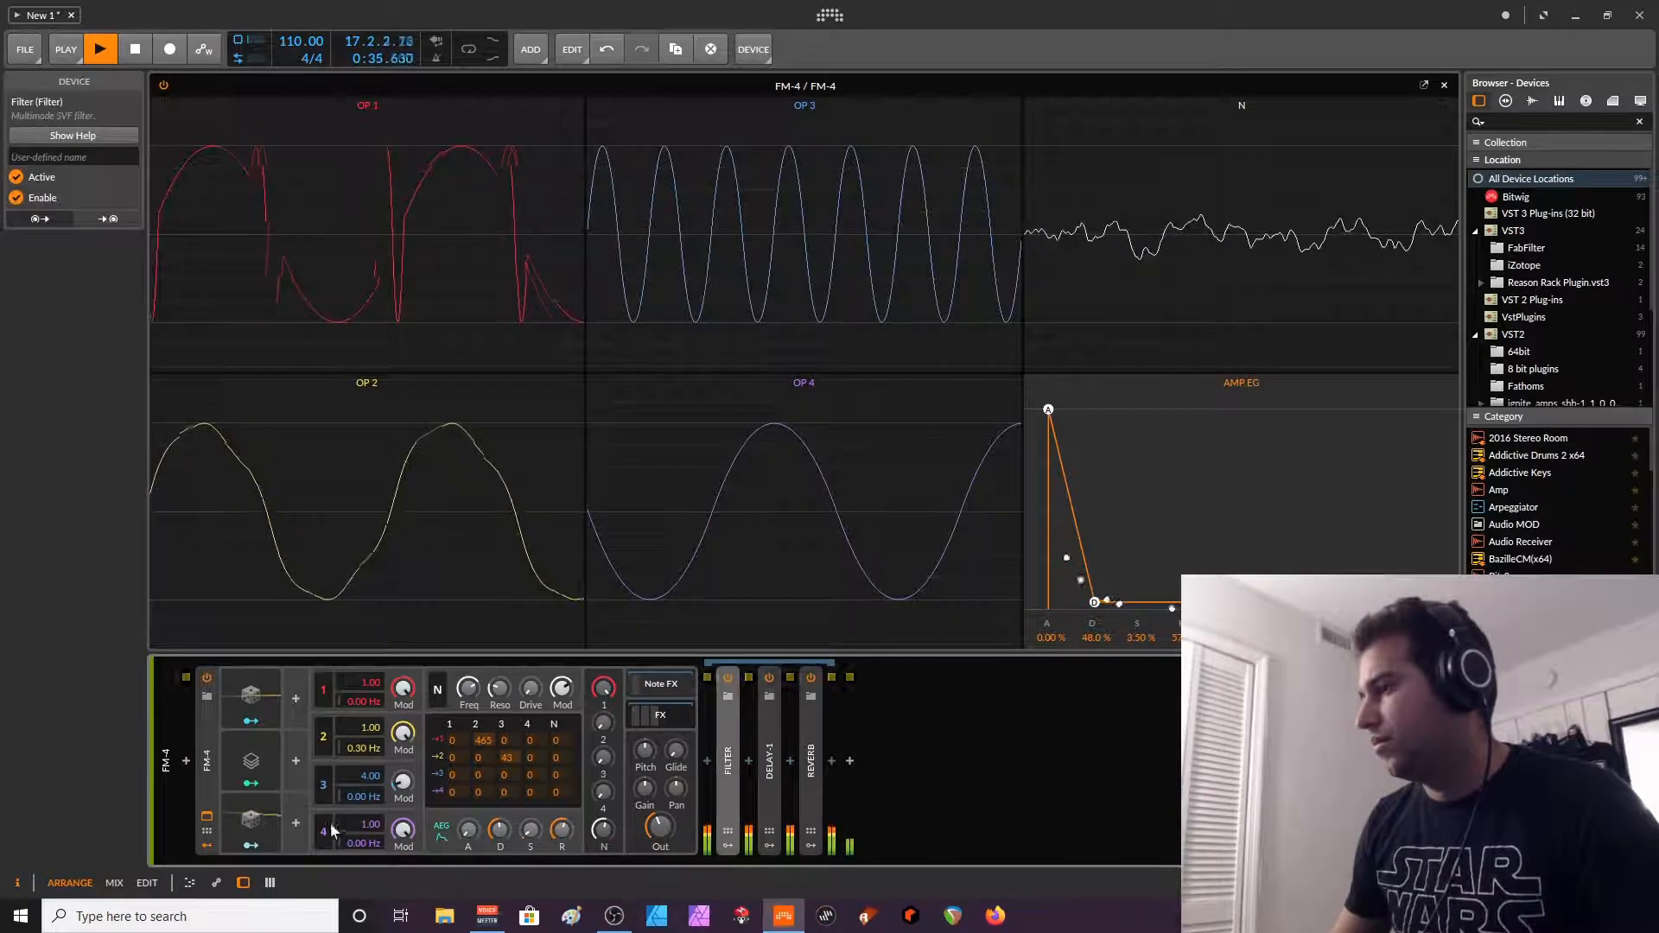
- Close the FM-4's expanded view and rename its track as pluck
left_click(207, 817)
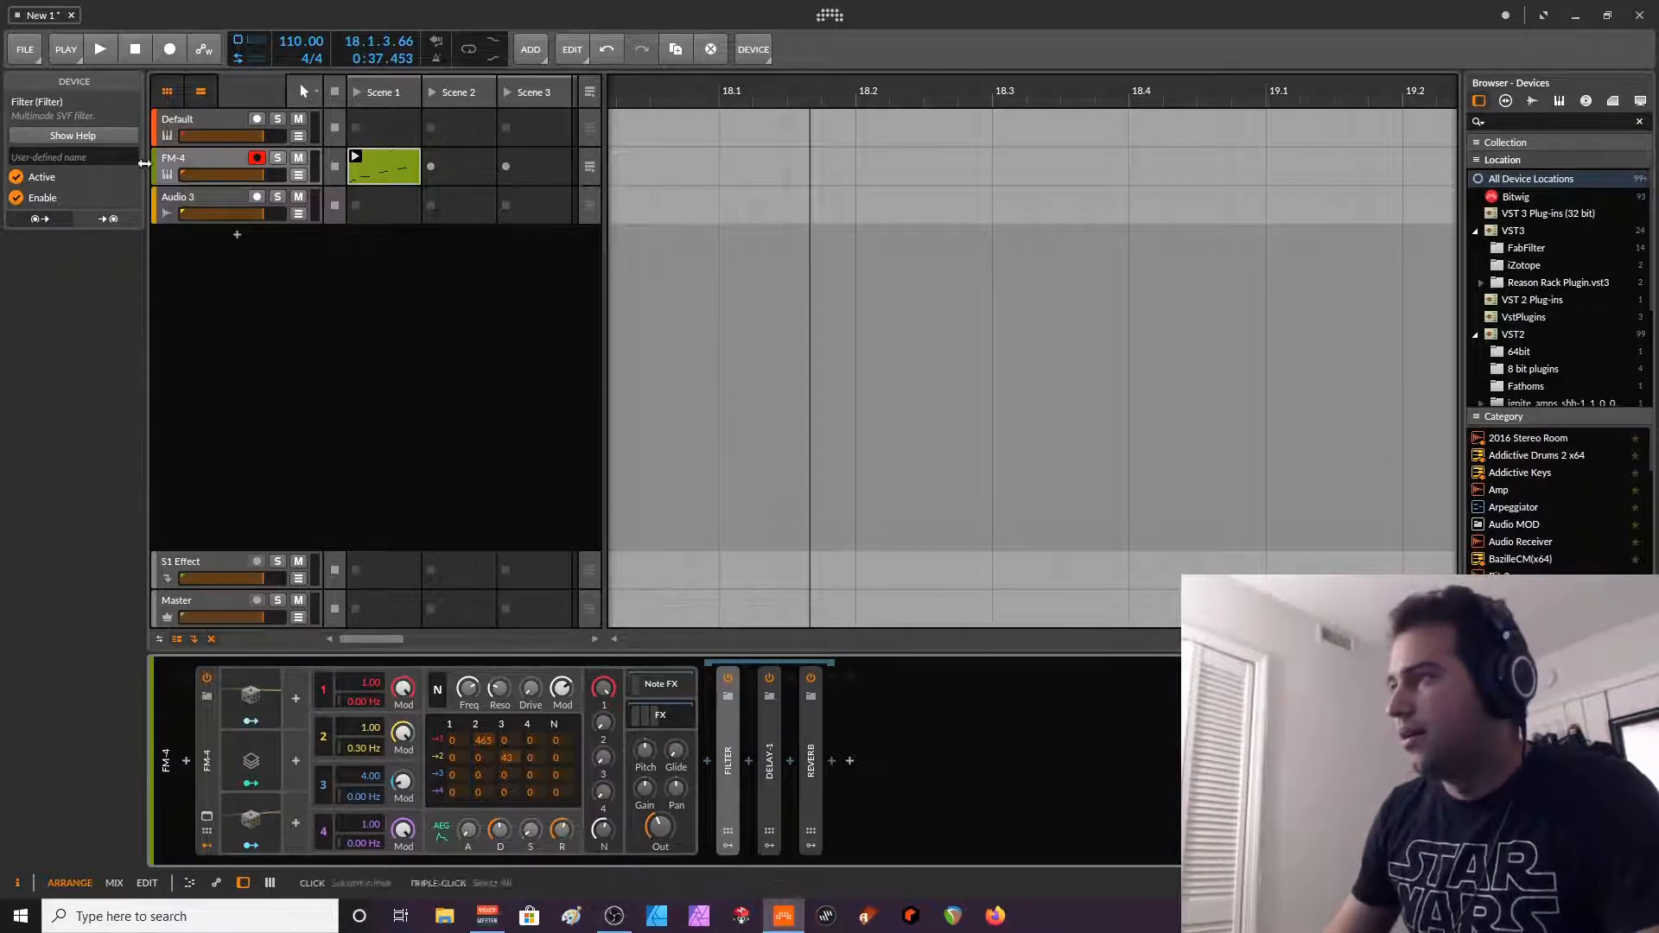
left_click(192, 159)
double_click(192, 159)
type("pl")
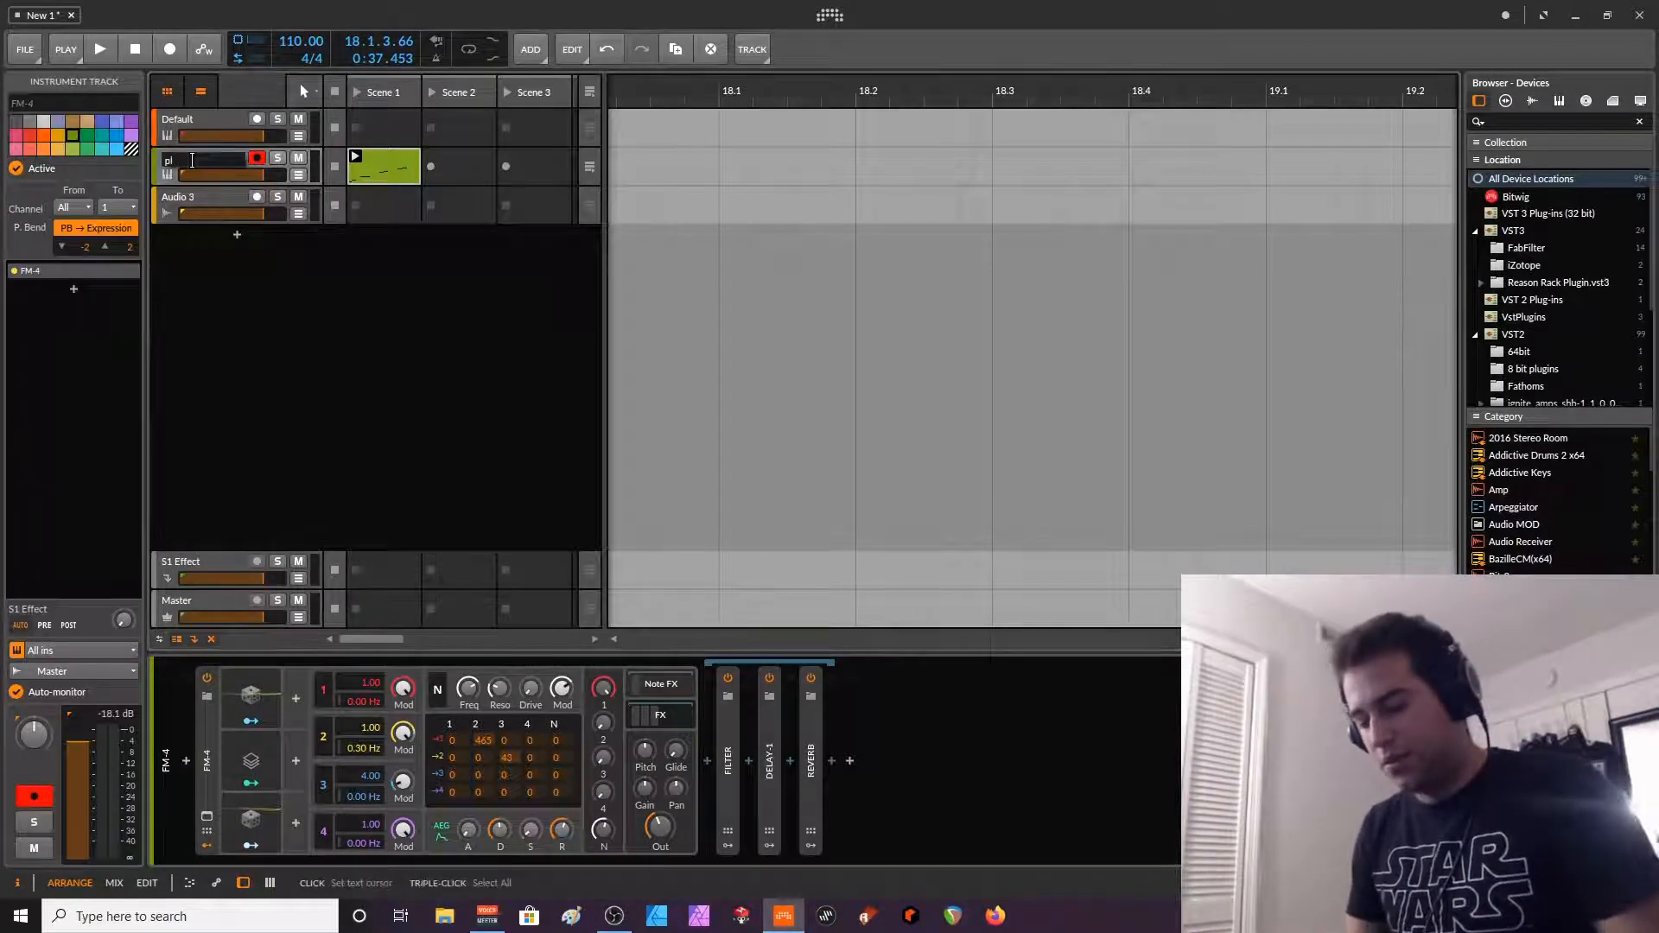
key("Return")
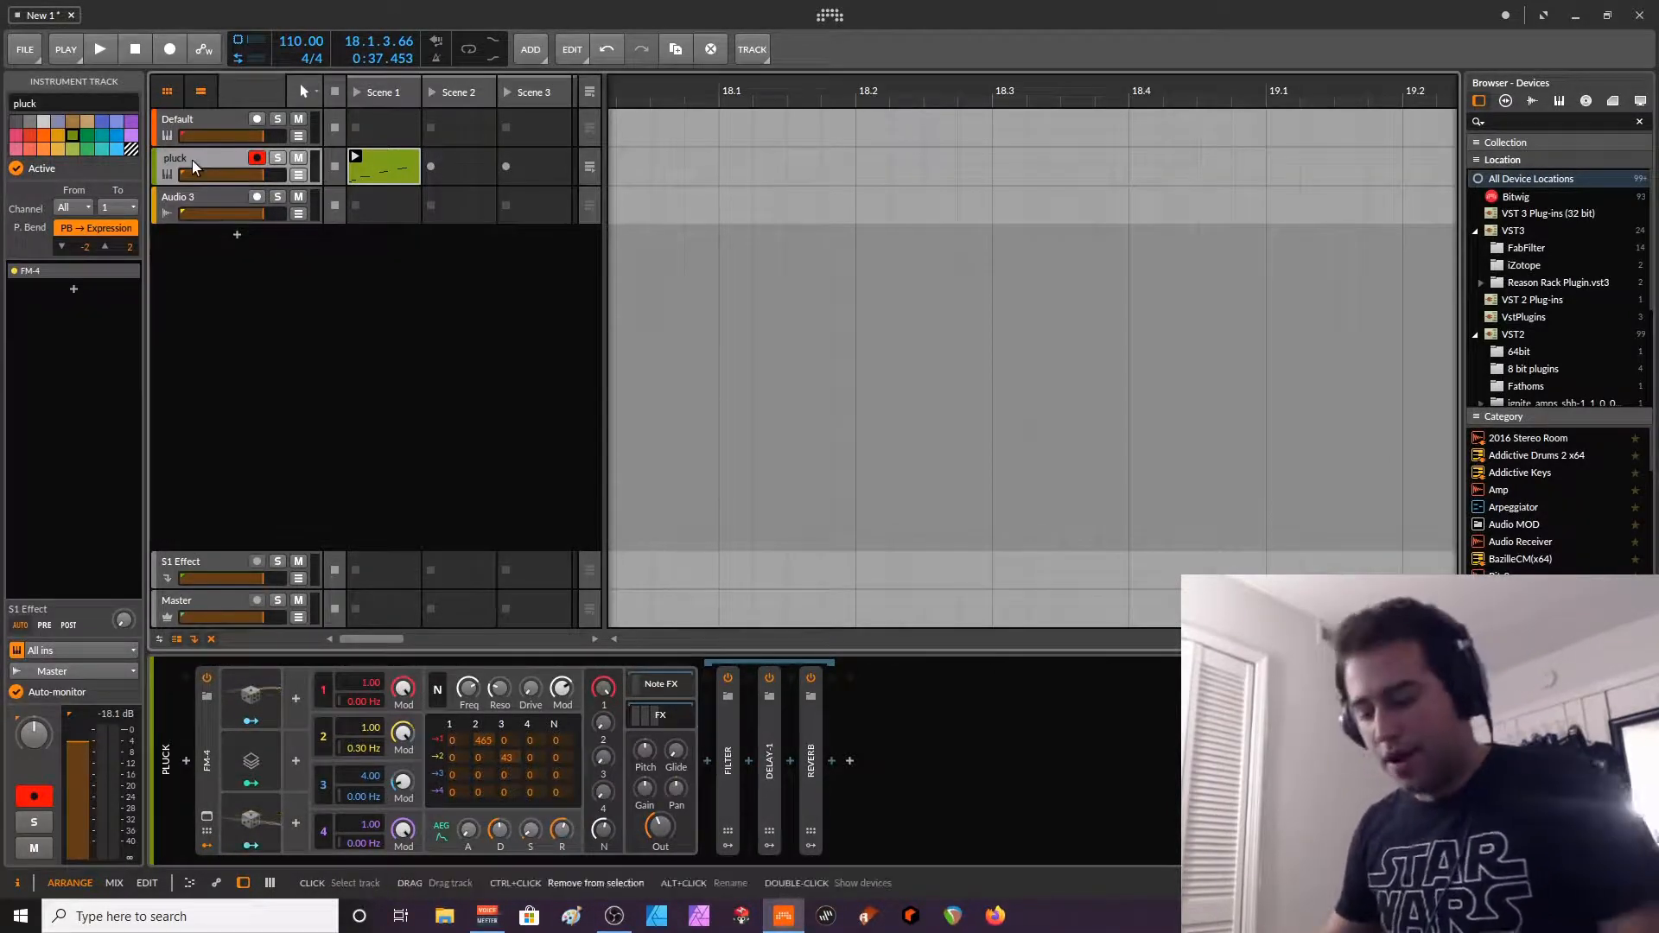
- Add a new instrument track below pluck and insert an FM-4 synth on it
key("ctrl+t")
left_click(267, 783)
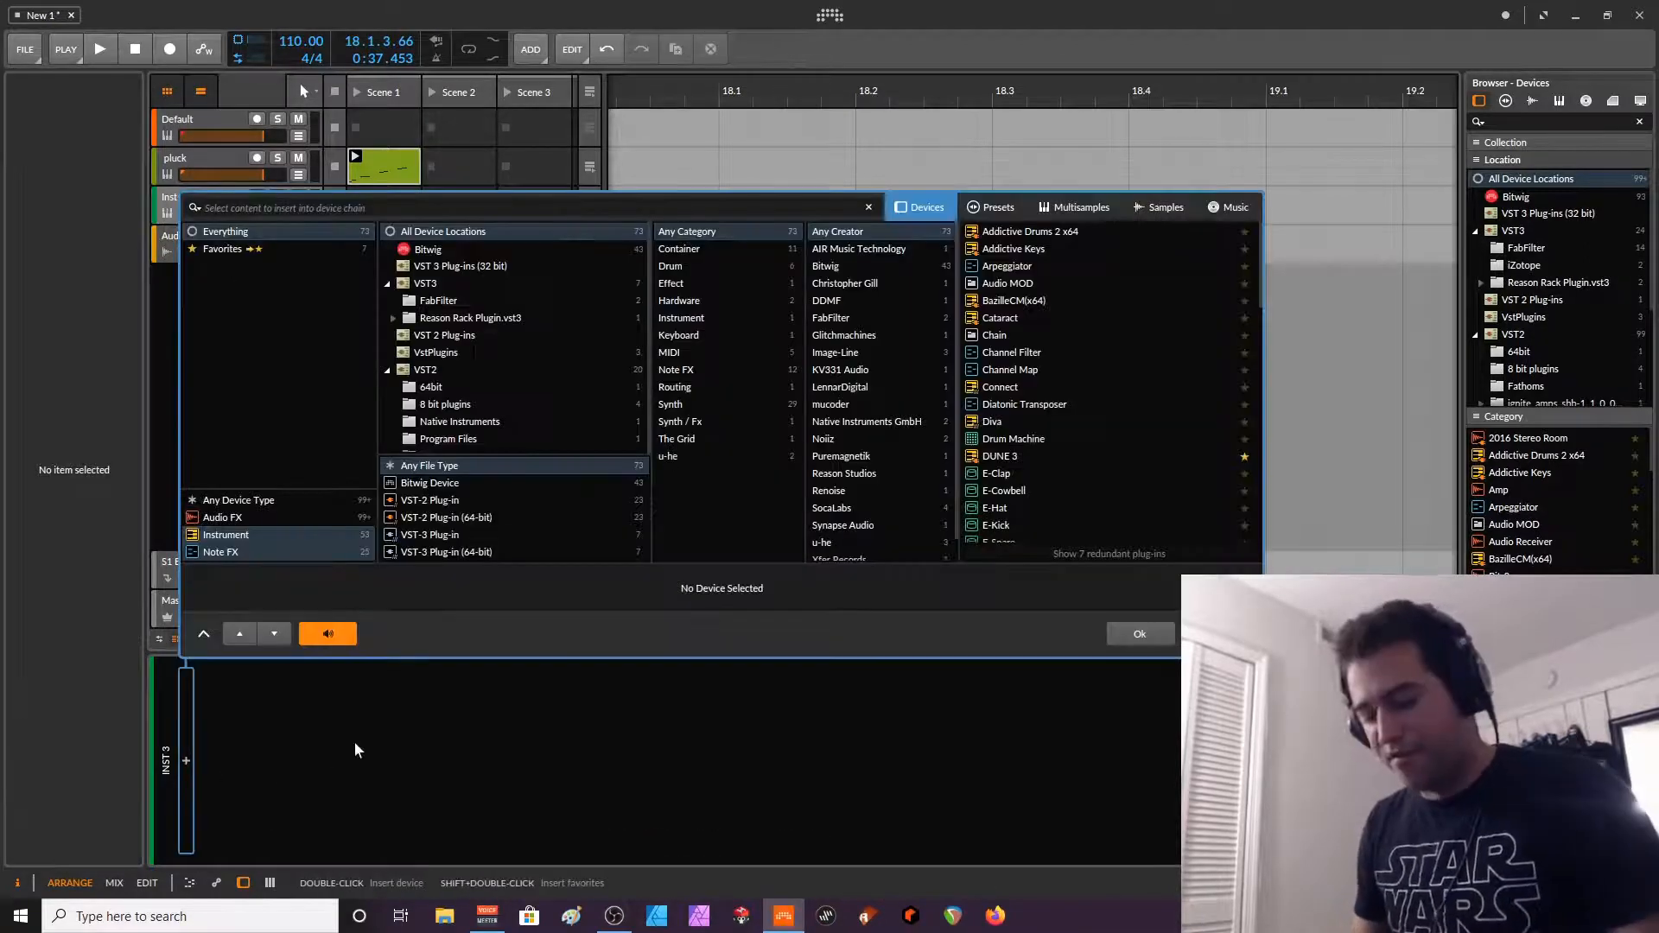
type("fm")
left_click(985, 232)
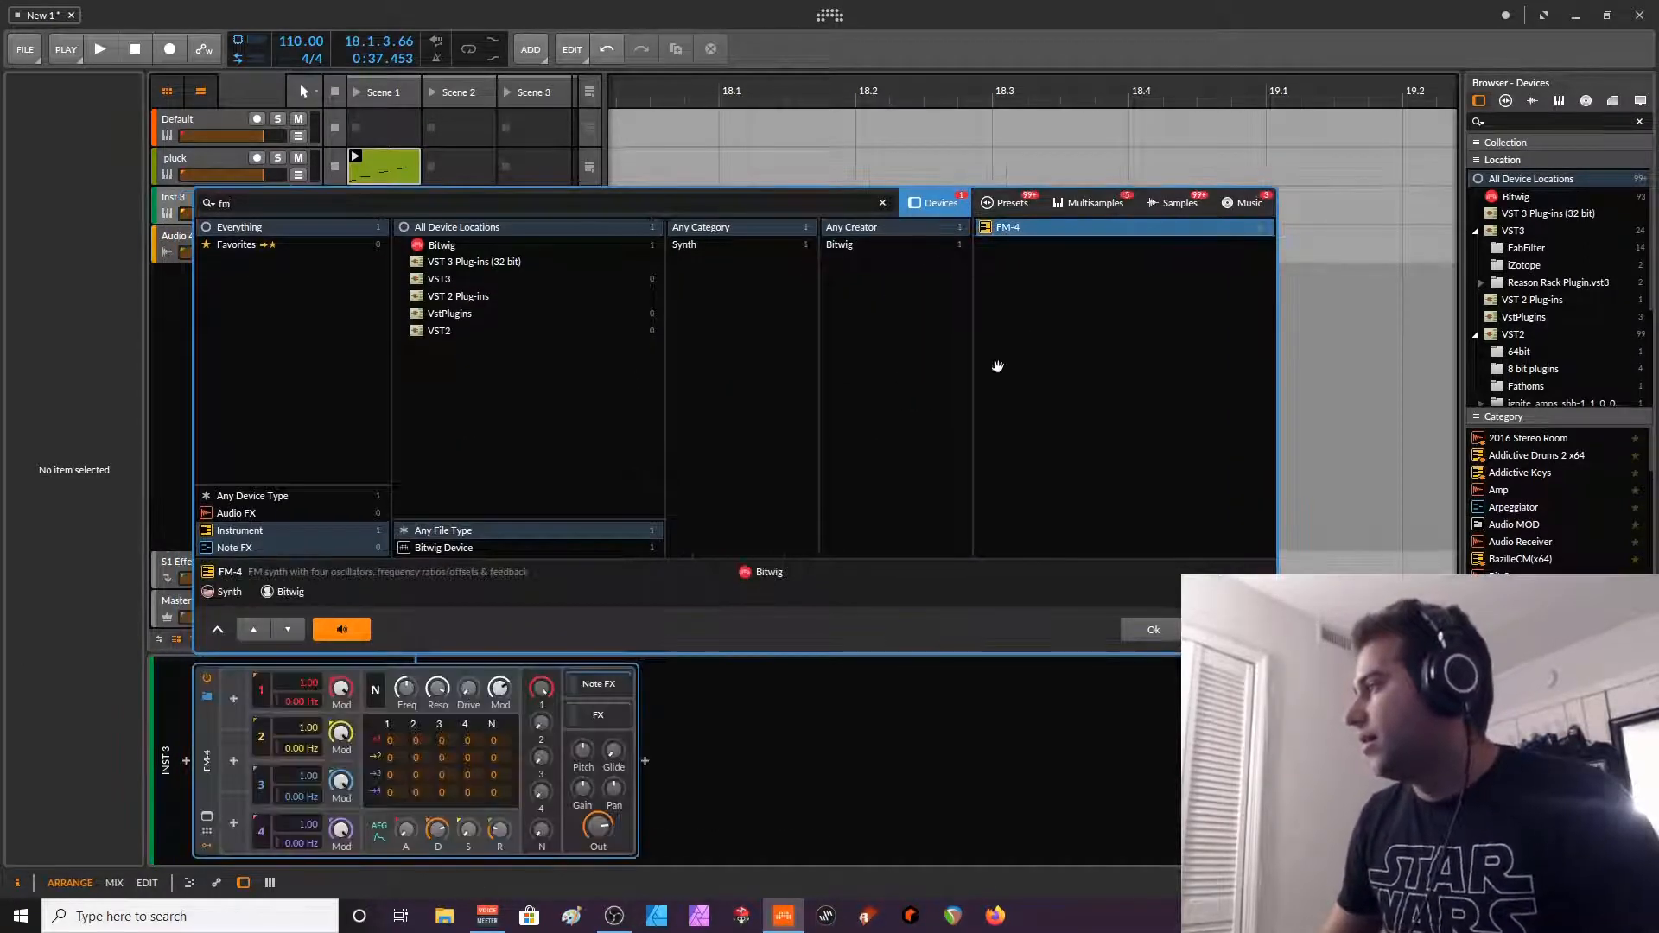
left_click(1153, 631)
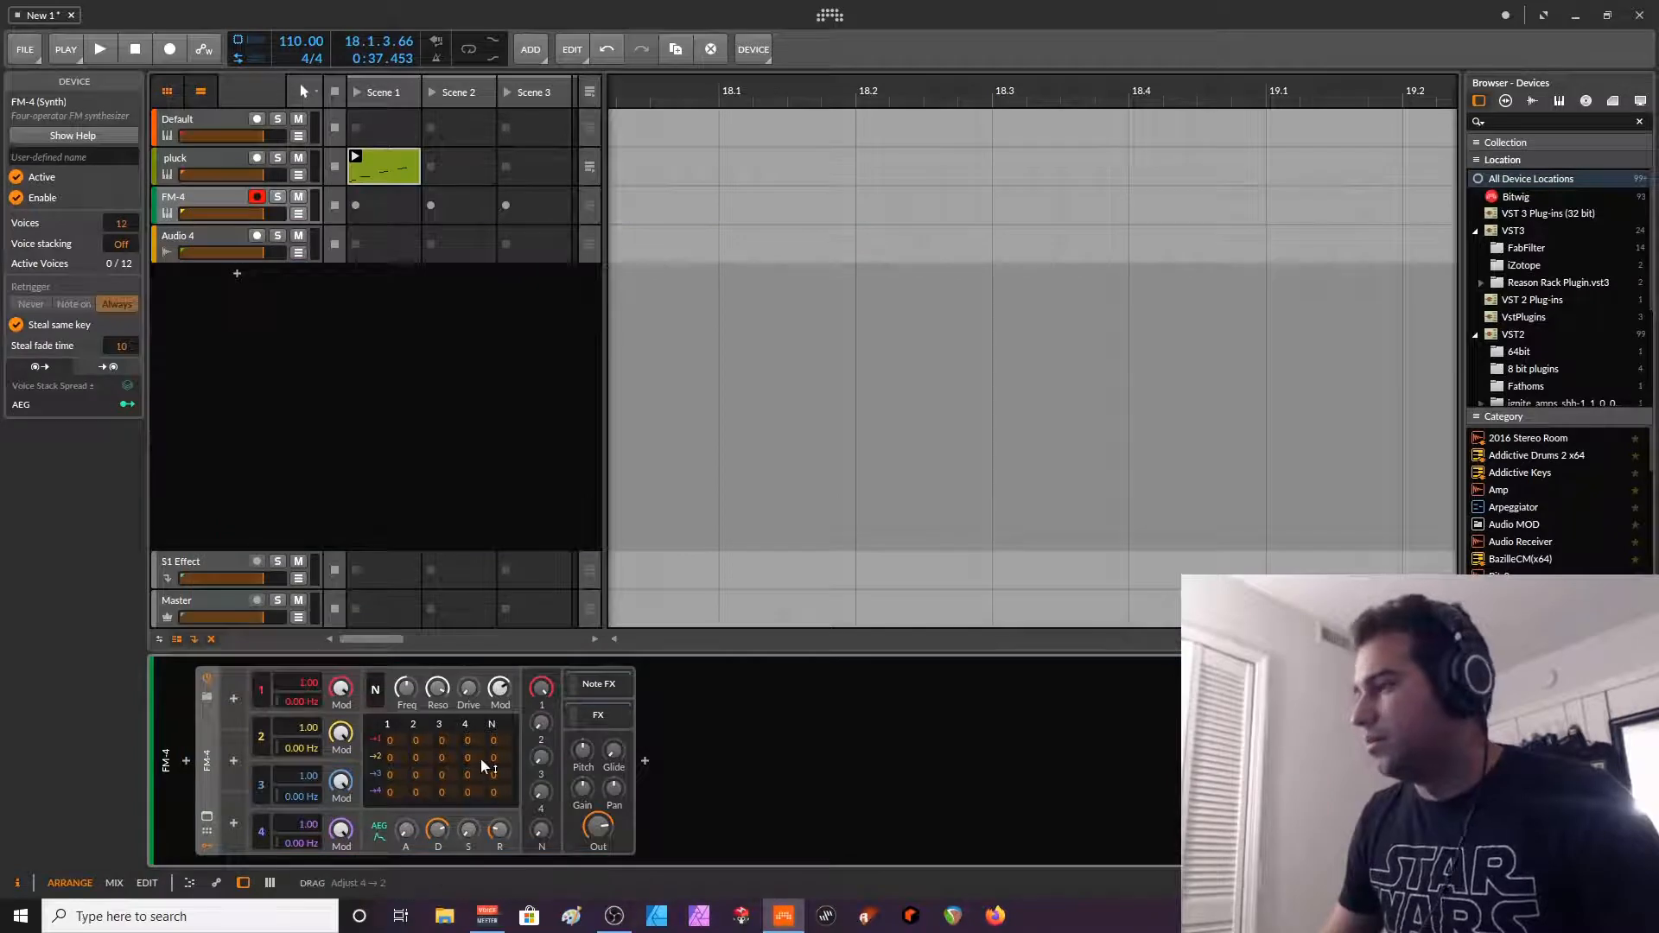
- Add a Voice Stack modulator to the new FM-4 and set the synth's voice stacking to 2
left_click(230, 700)
type("voice")
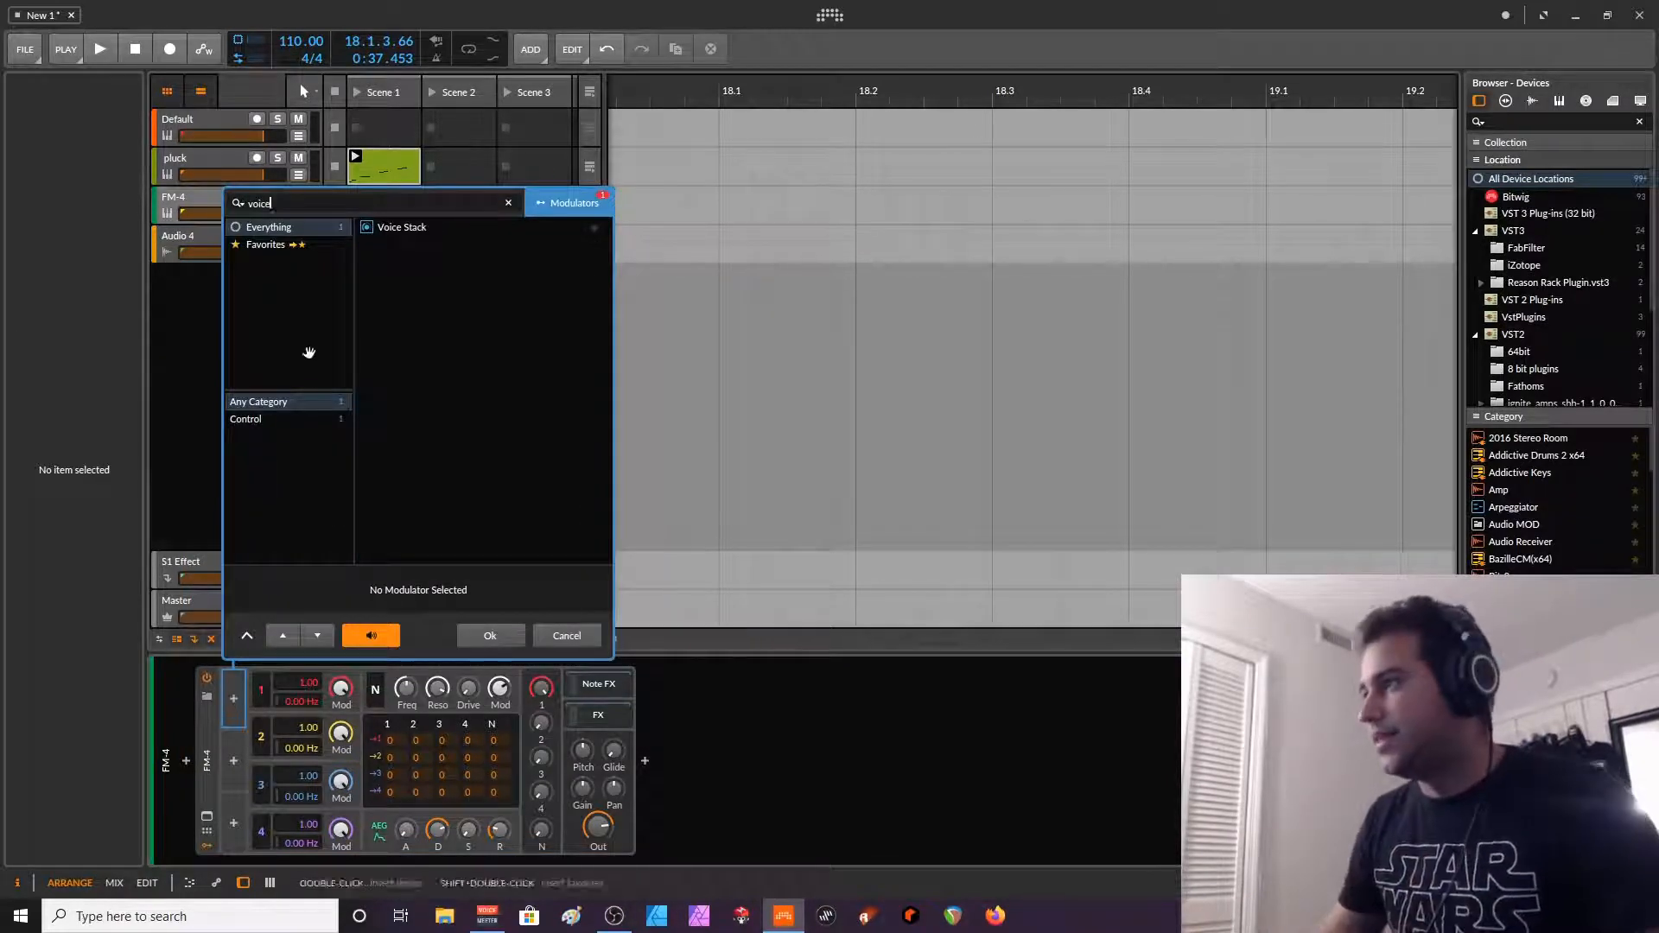
left_click(405, 229)
left_click(508, 634)
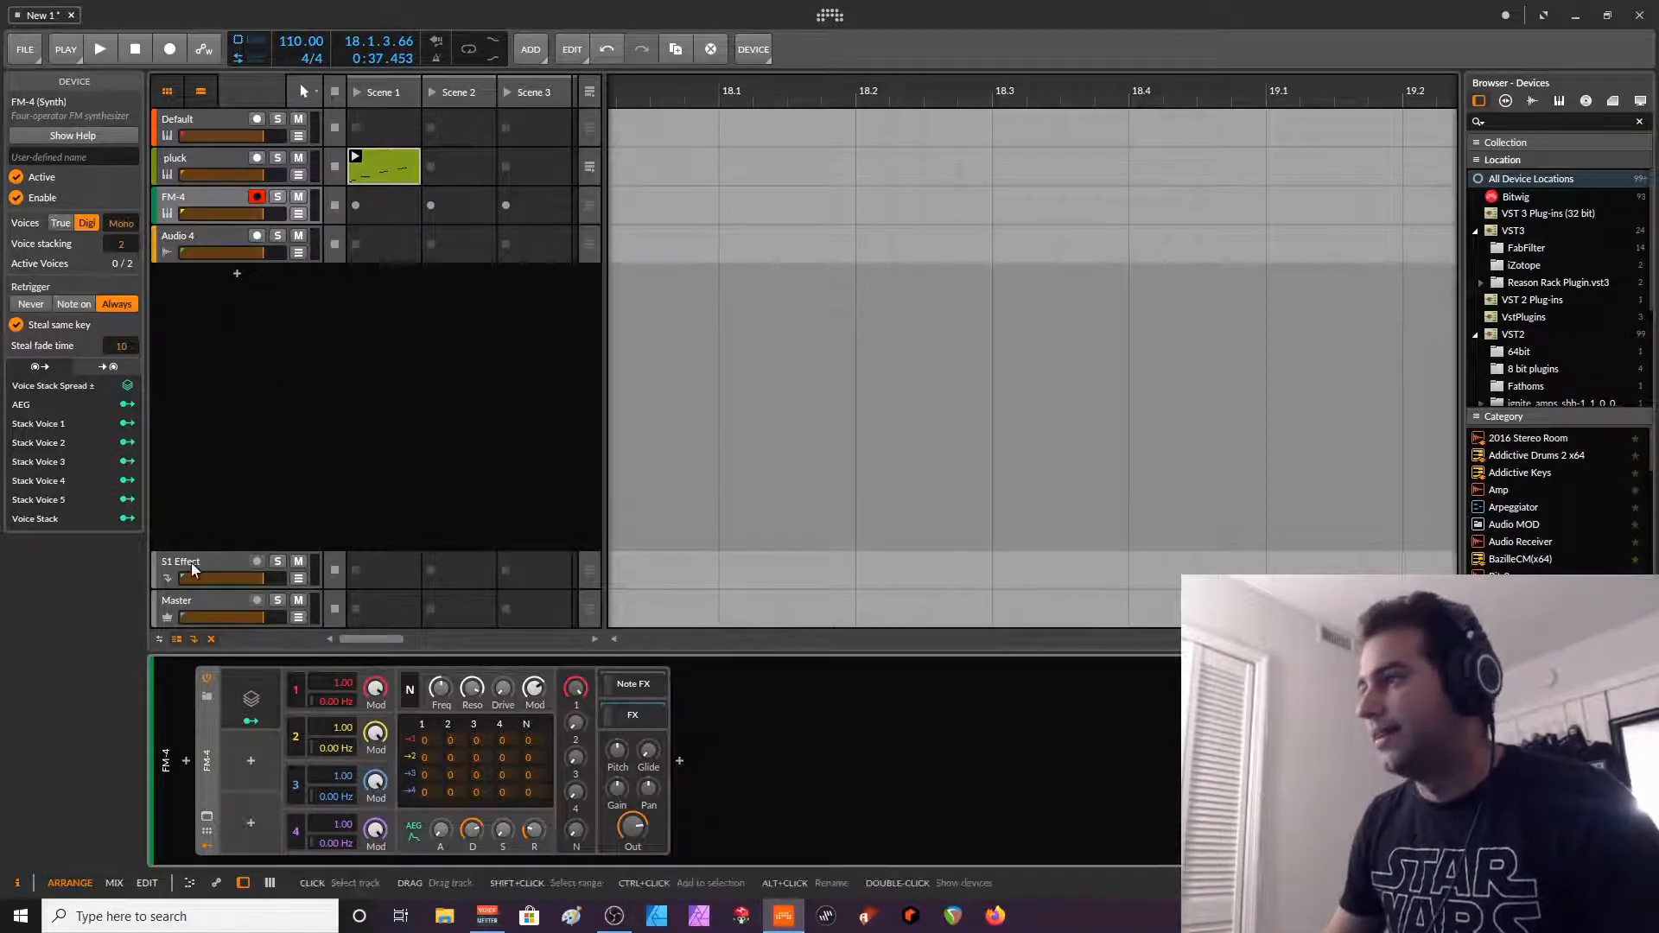
- Modulate the FM-4's pan from the Voice Stack by 0.960
left_click(267, 691)
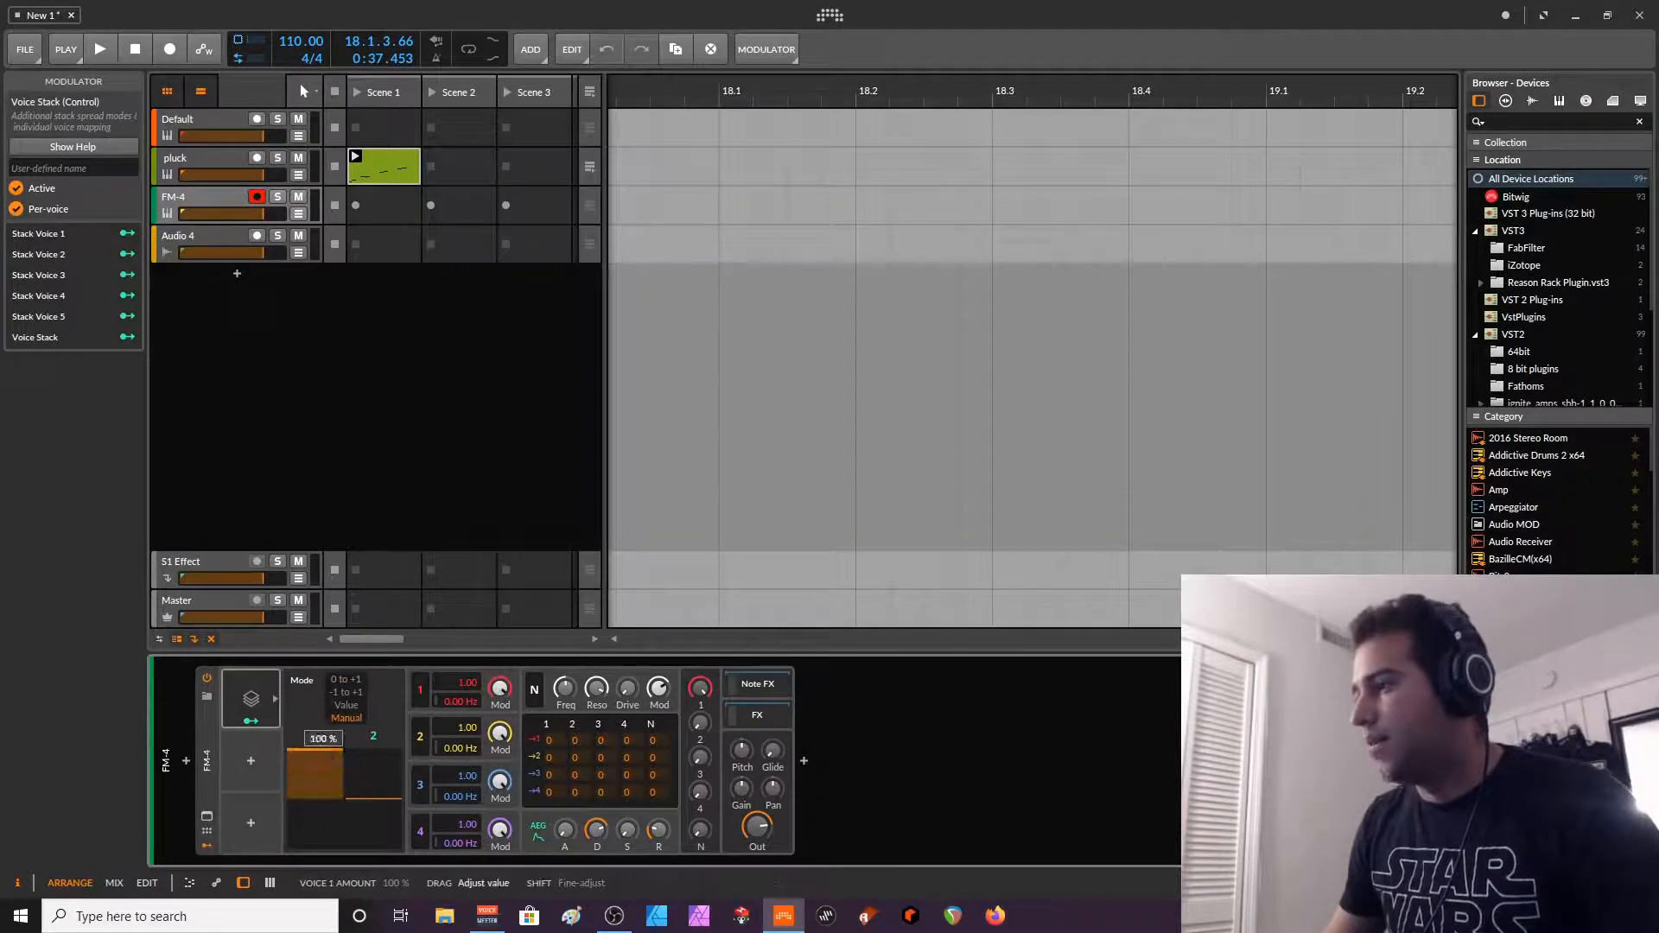
left_click(251, 720)
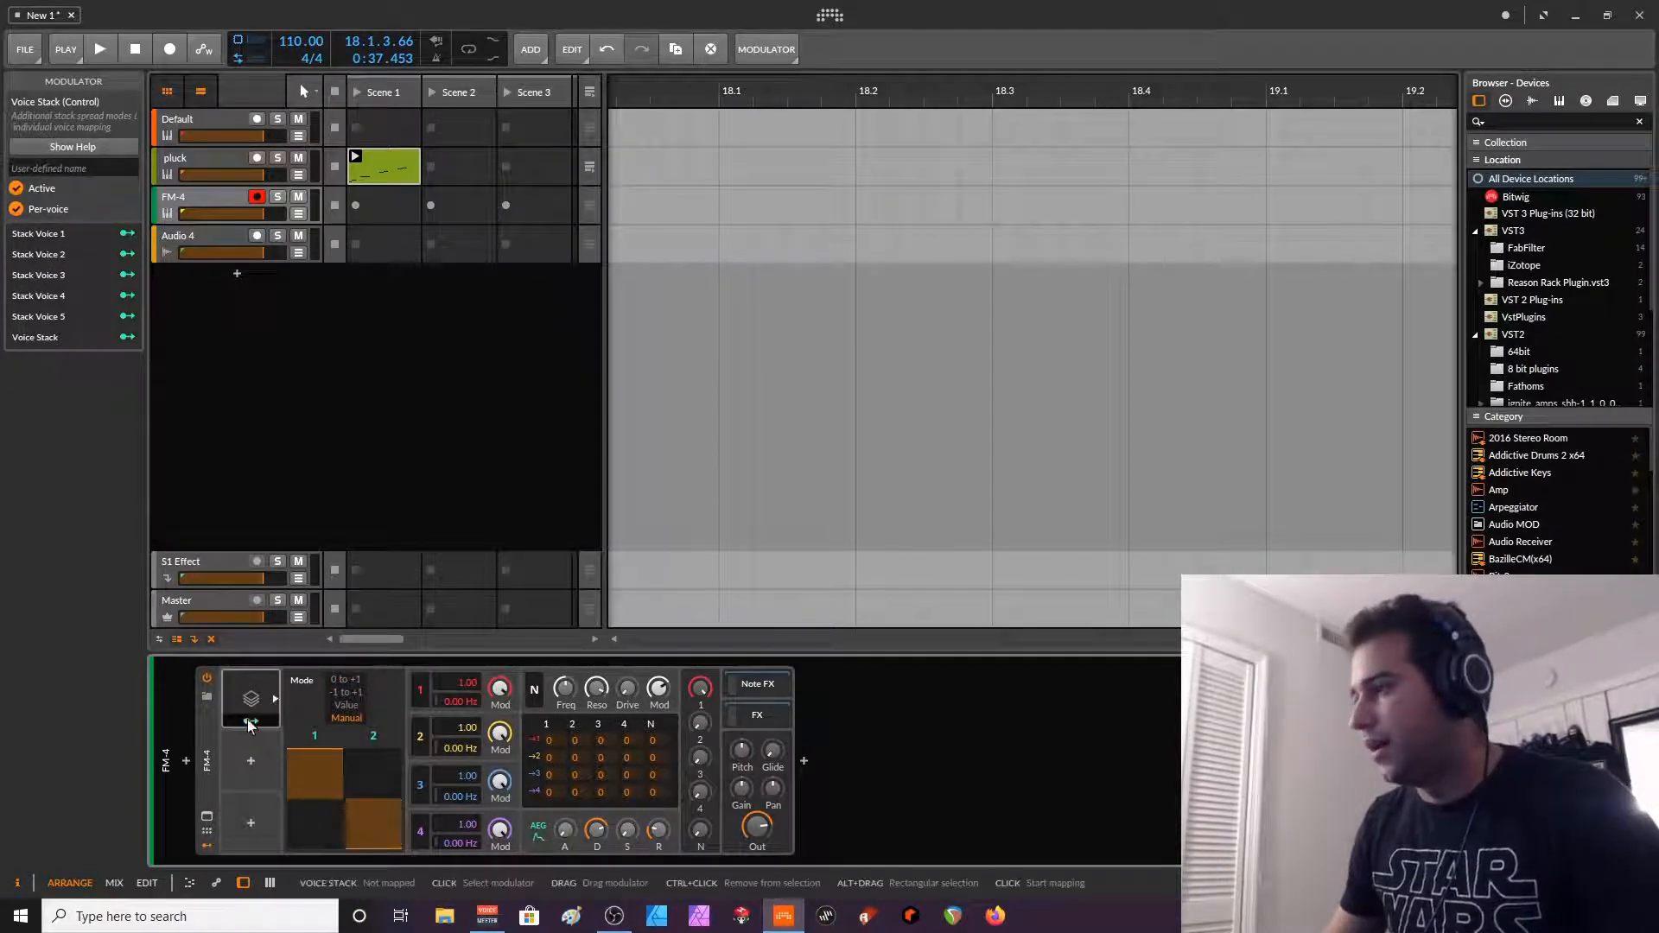
left_click_drag(774, 788, 773, 778)
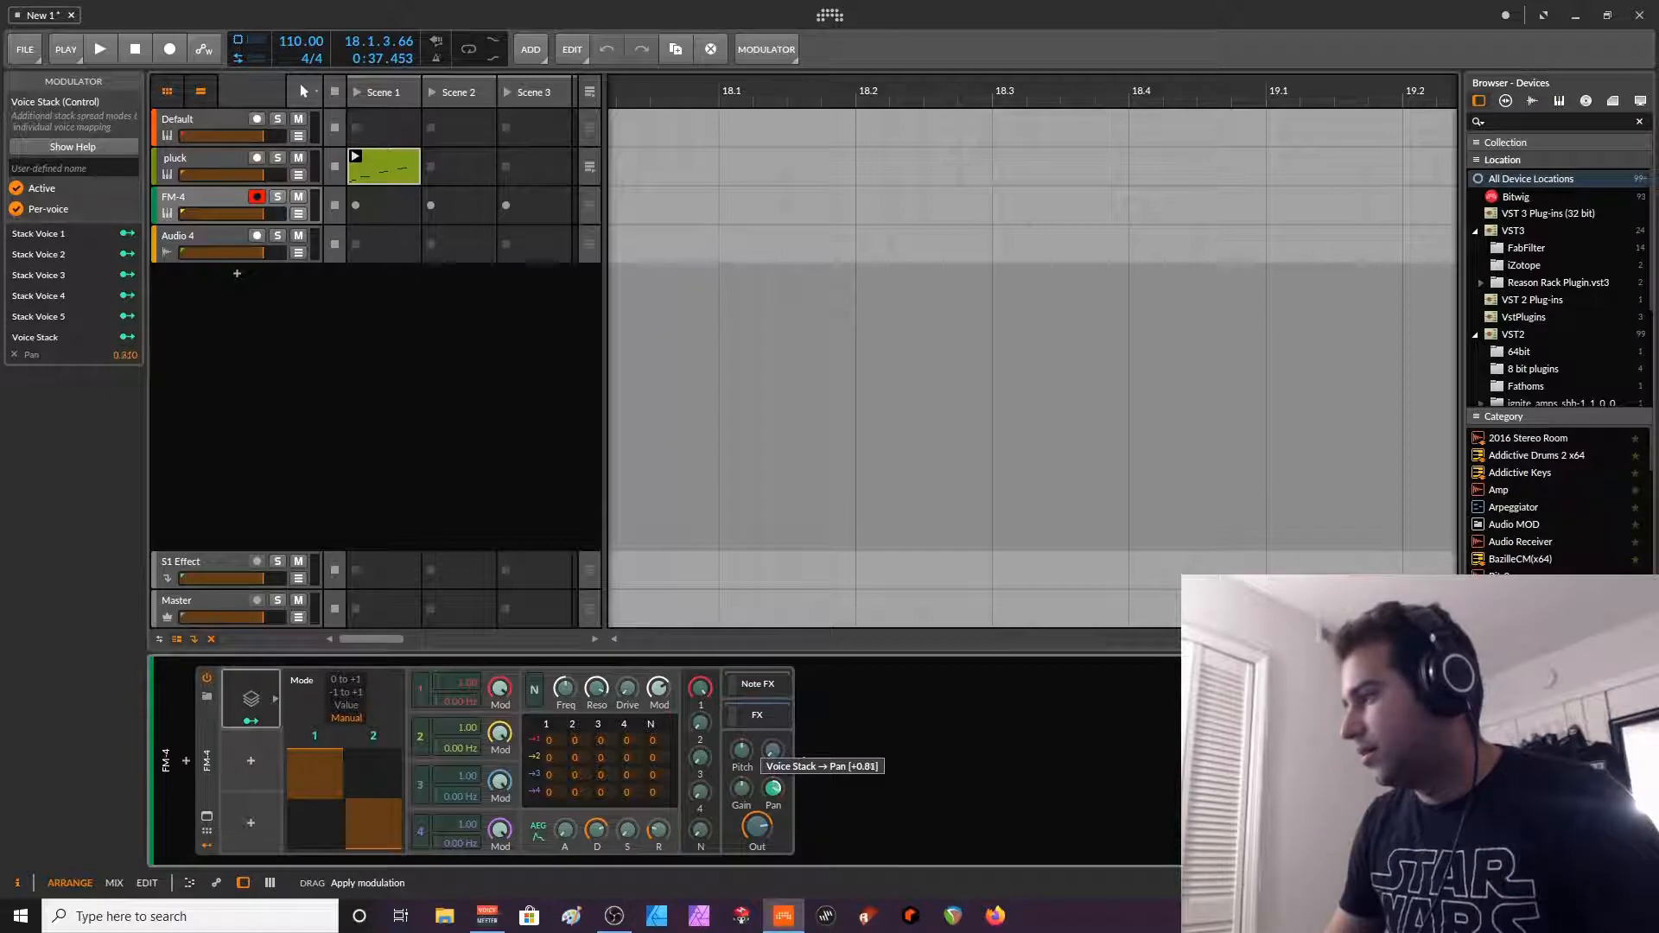
left_click(251, 721)
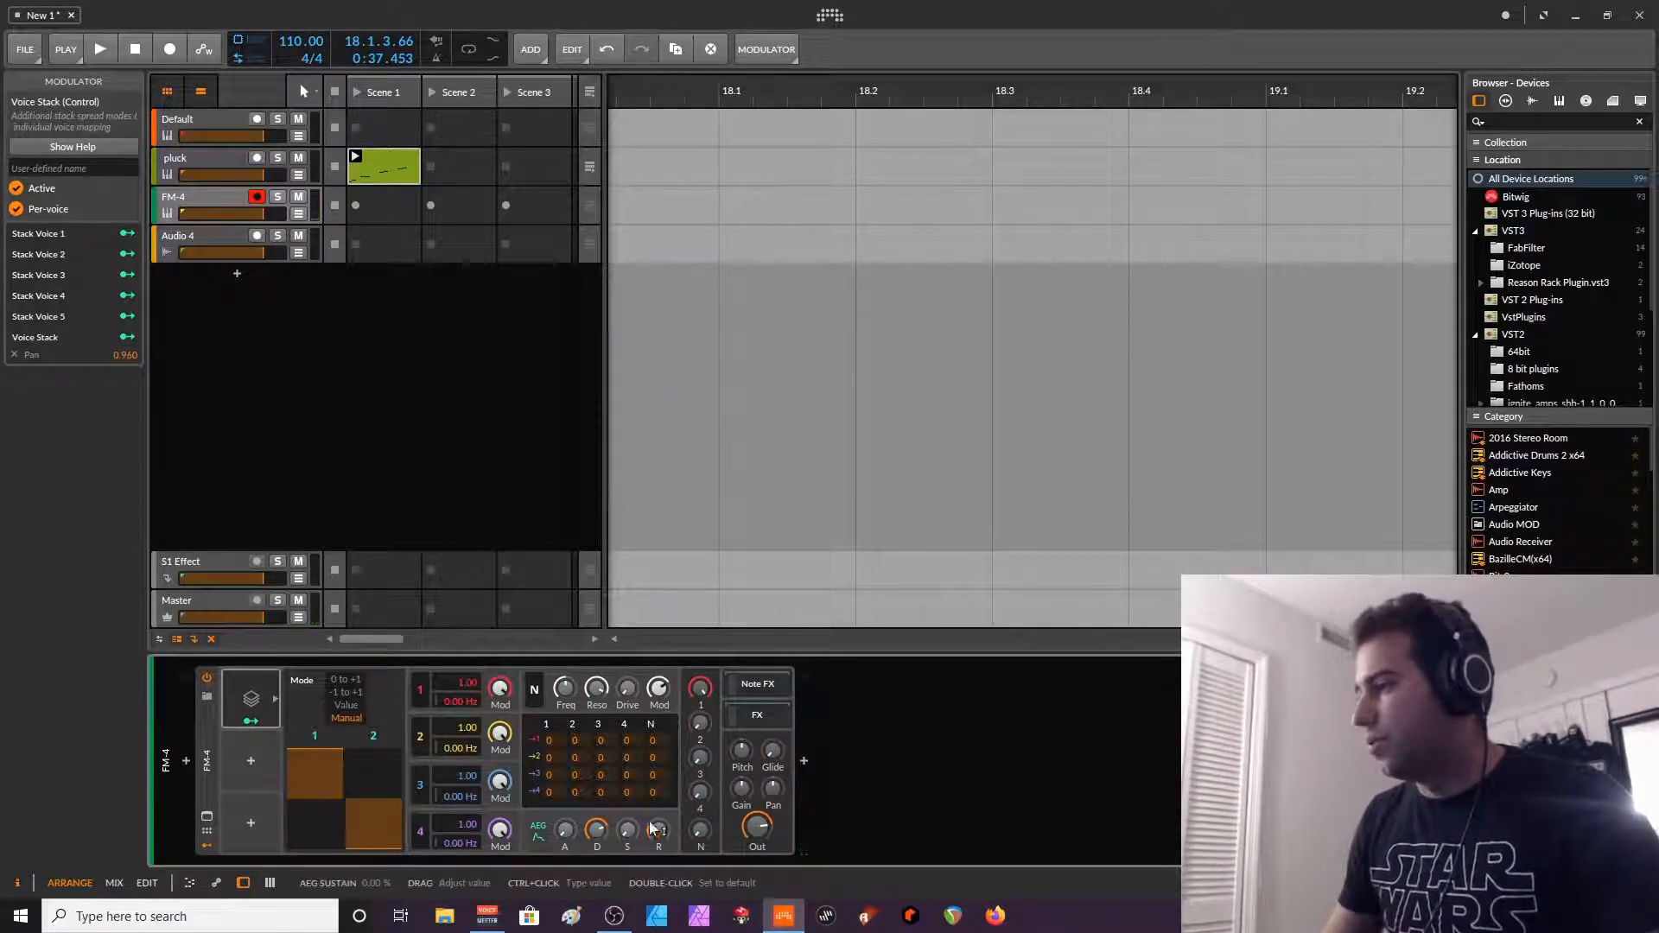
- Lengthen the amp envelope's release and put a Note Pitch Shifter at -2 octaves in the FM-4's Note FX chain
left_click_drag(659, 829, 659, 817)
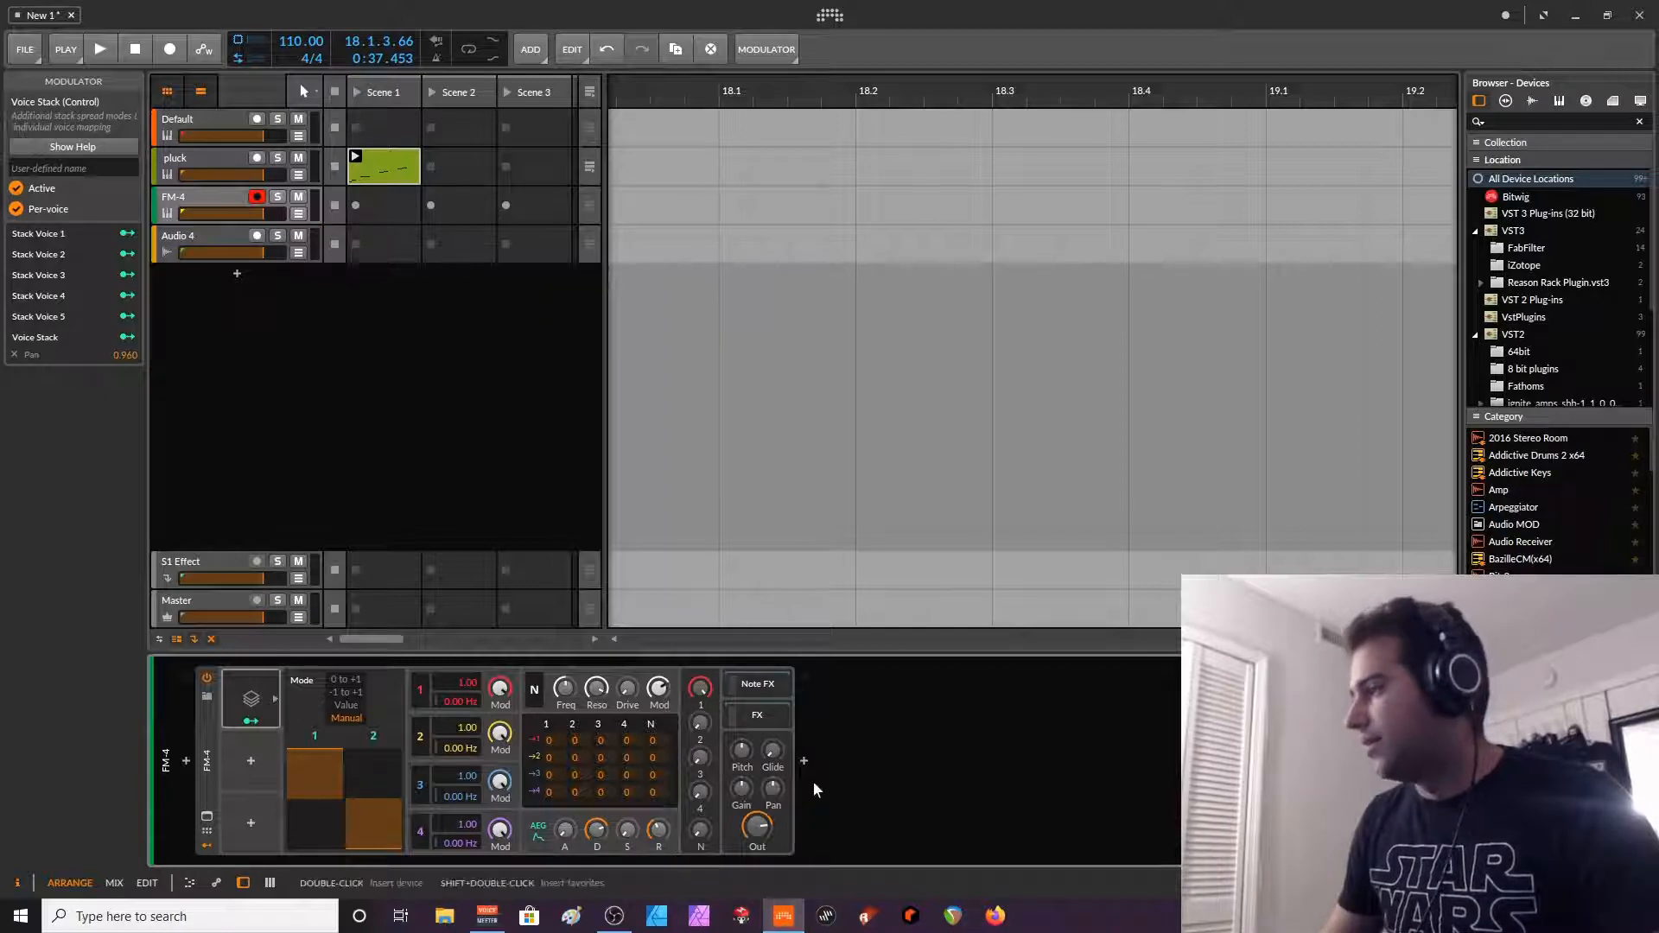
left_click(756, 687)
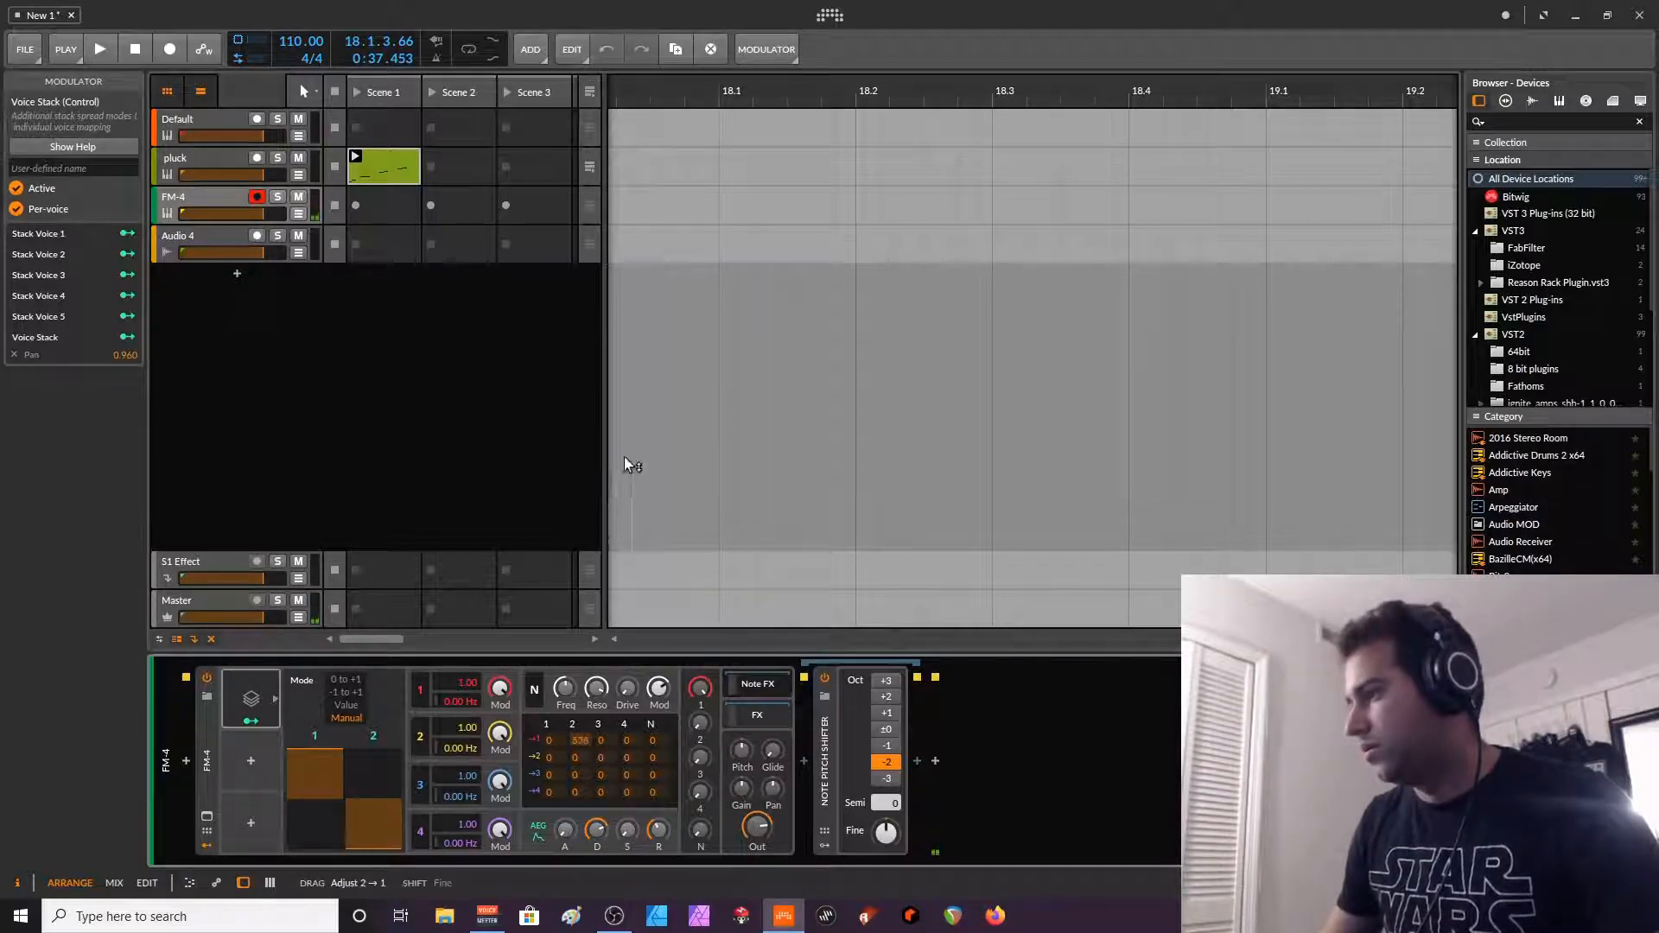
- Check the pluck track, return to the FM-4 track, raise the oscillator 2 to 1 amount to 999 and set oscillator 2's Mod to about 22.5 %
left_click(188, 370)
left_click(171, 156)
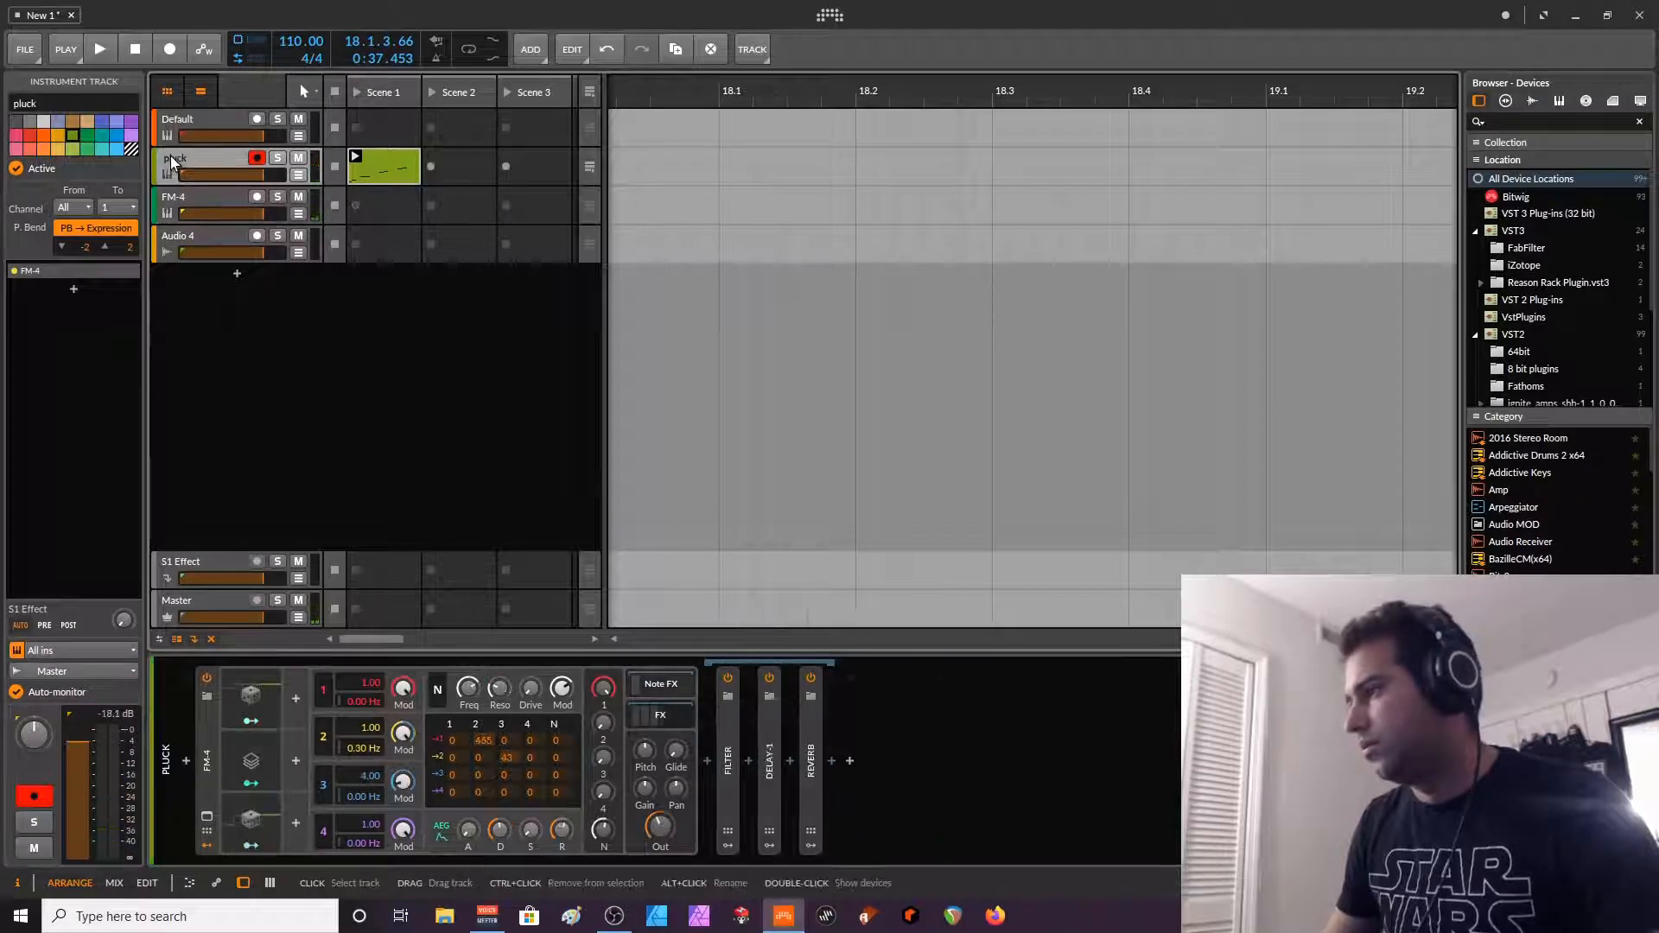
left_click(168, 198)
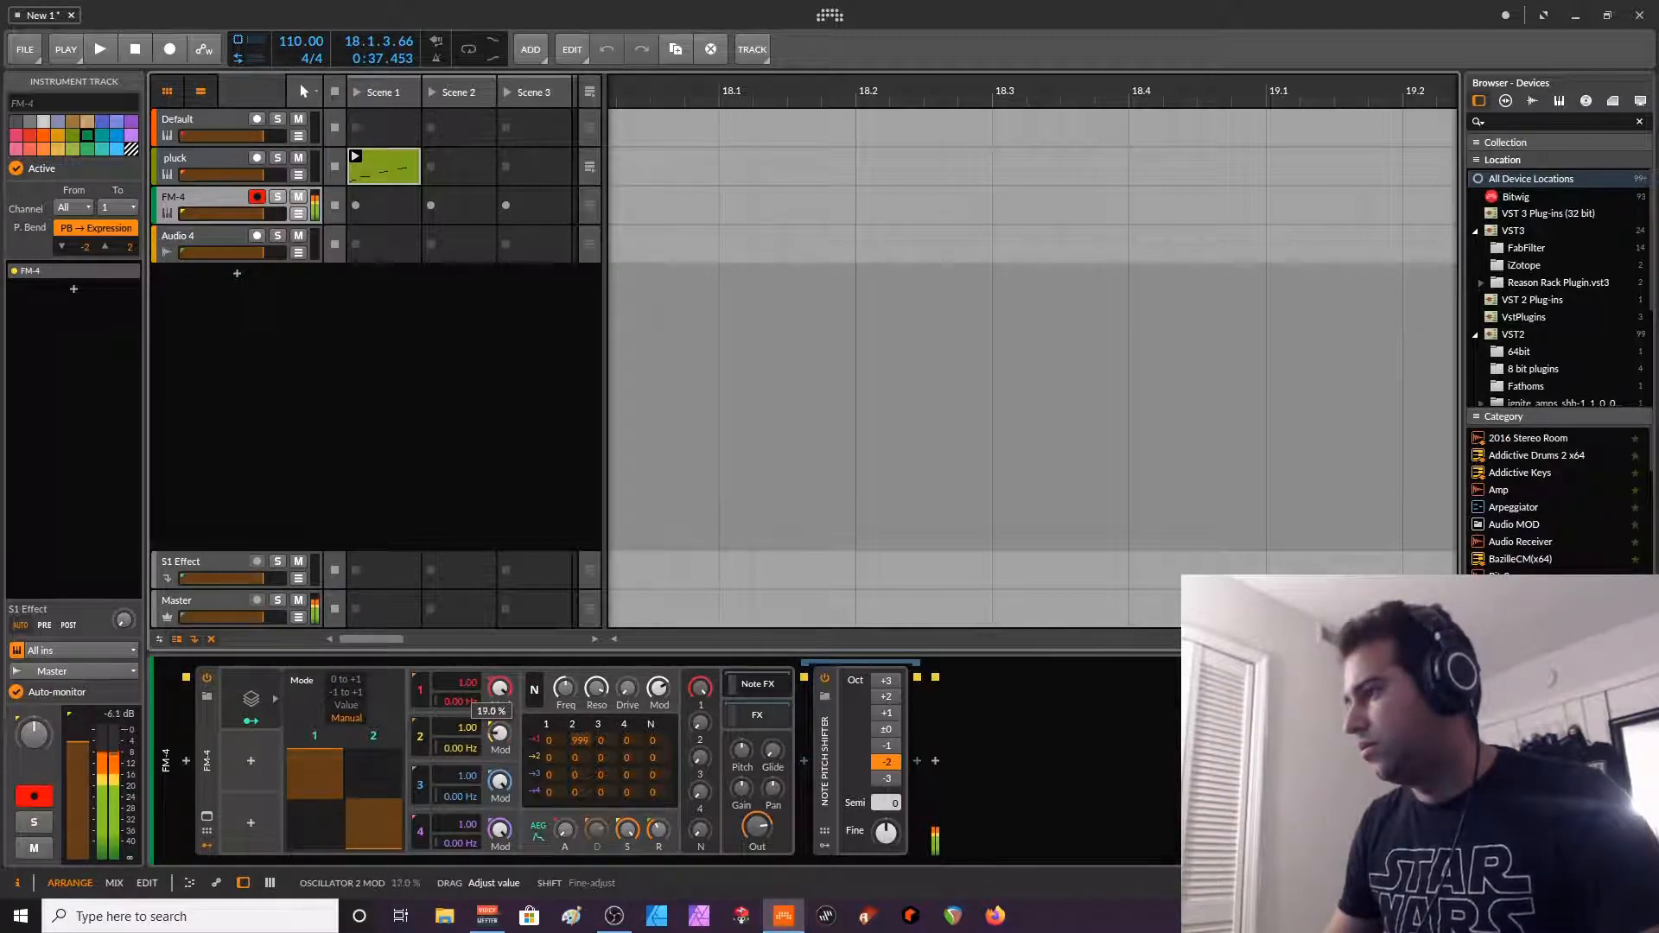
left_click_drag(500, 734, 500, 742)
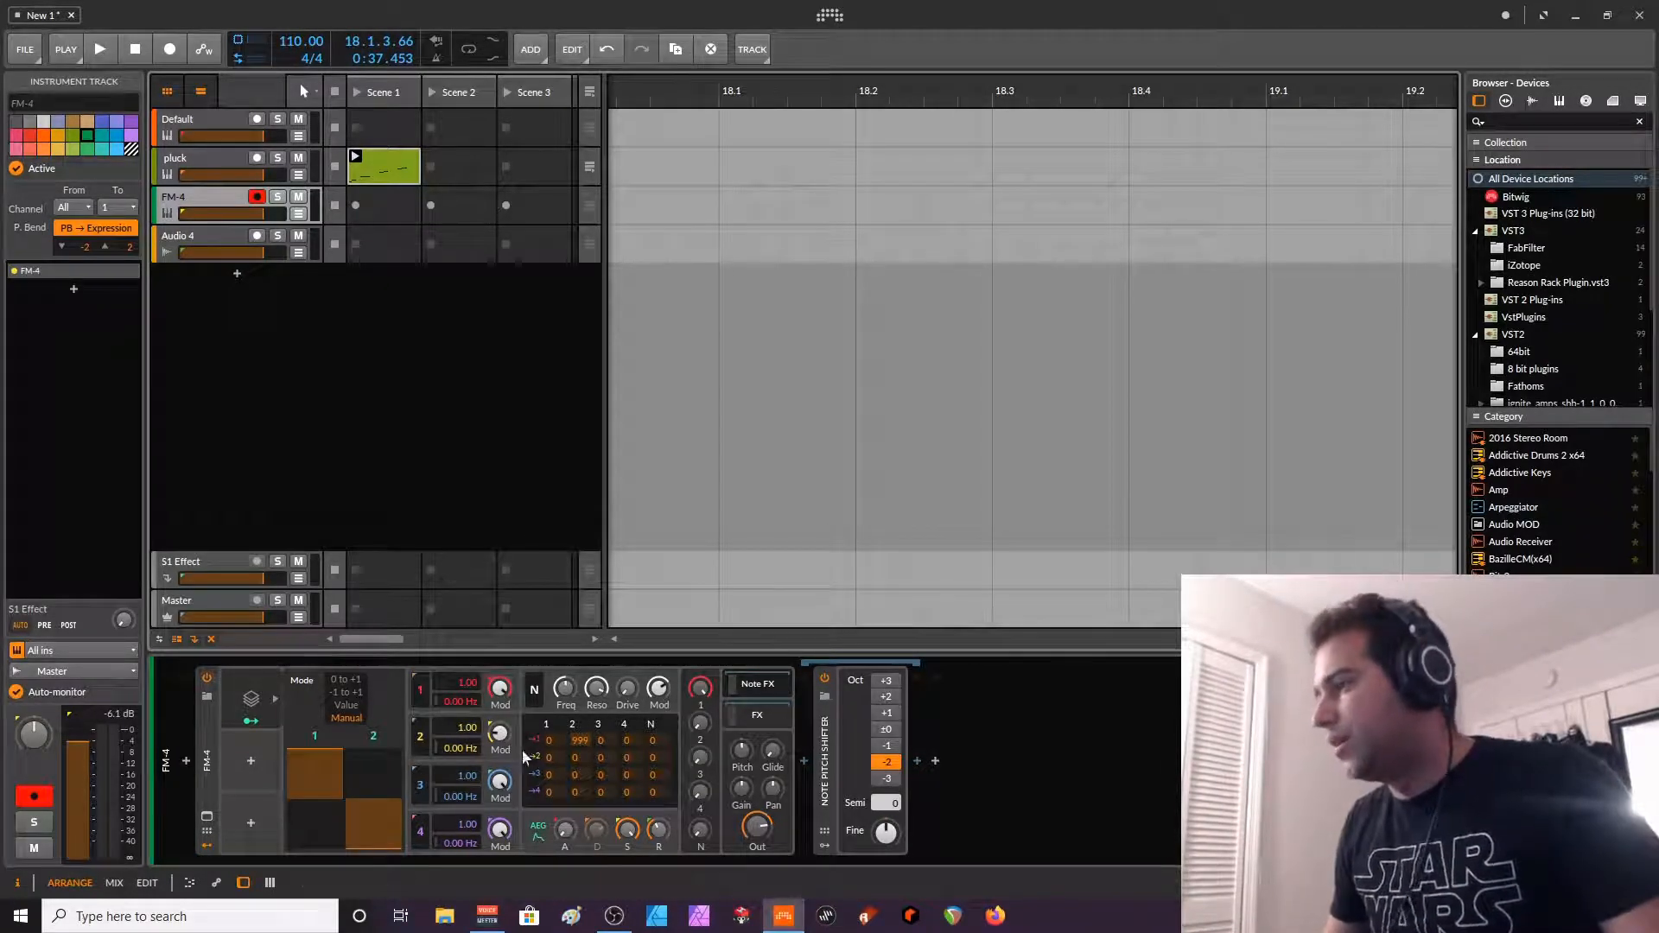
left_click_drag(500, 689, 500, 676)
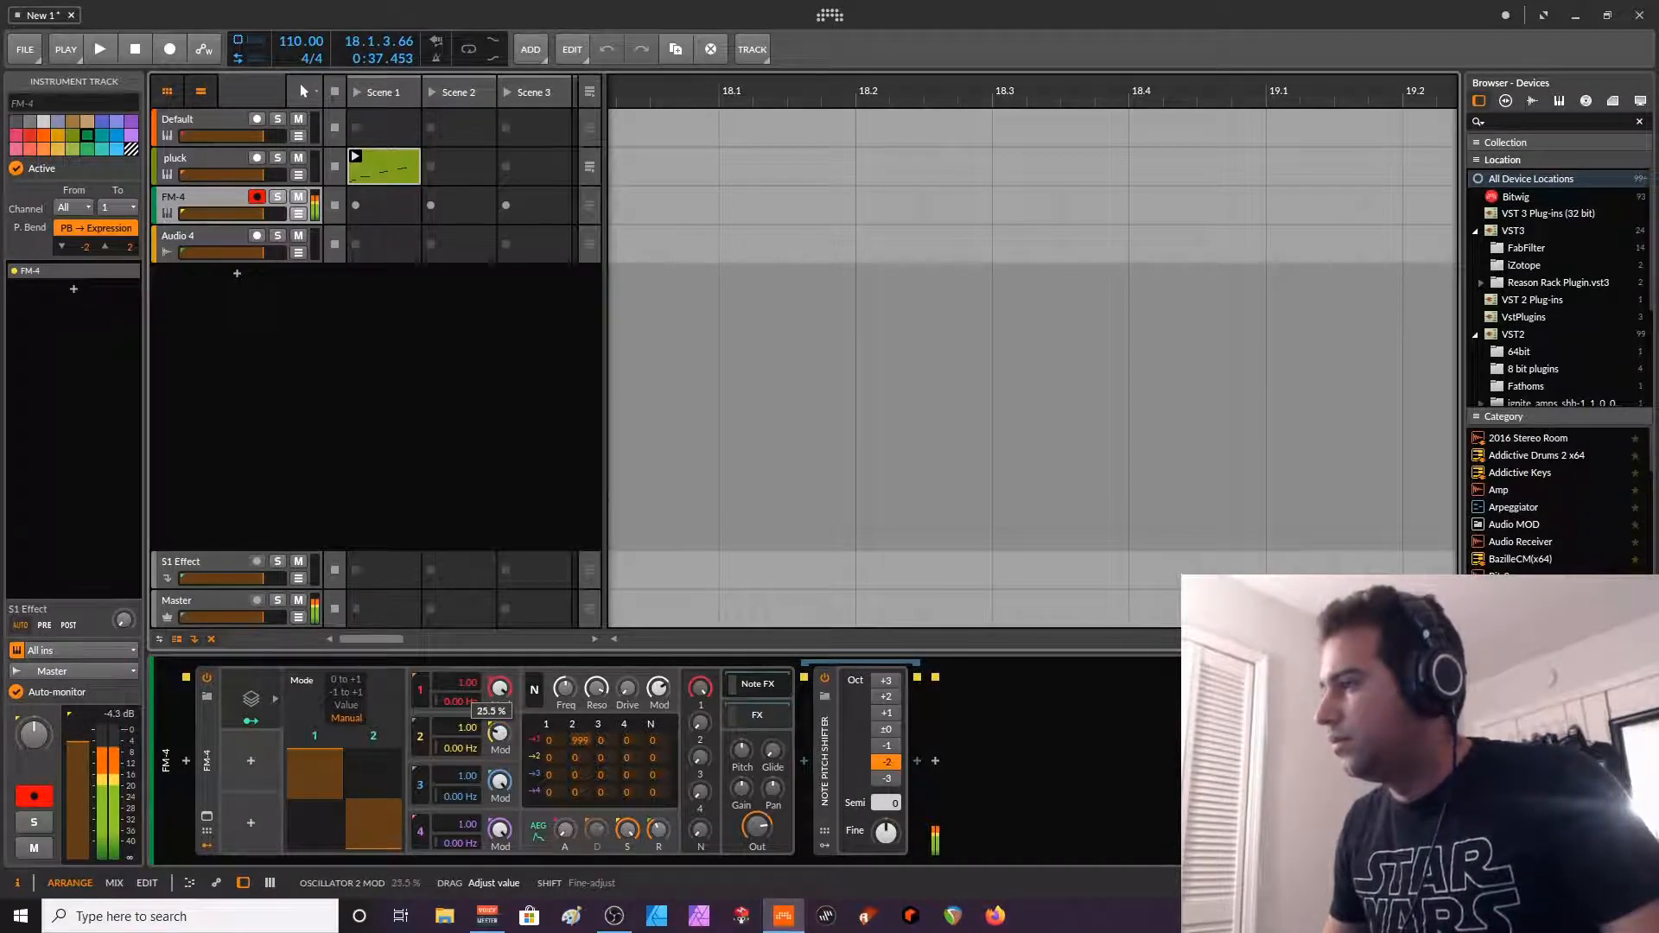
left_click_drag(500, 734, 499, 732)
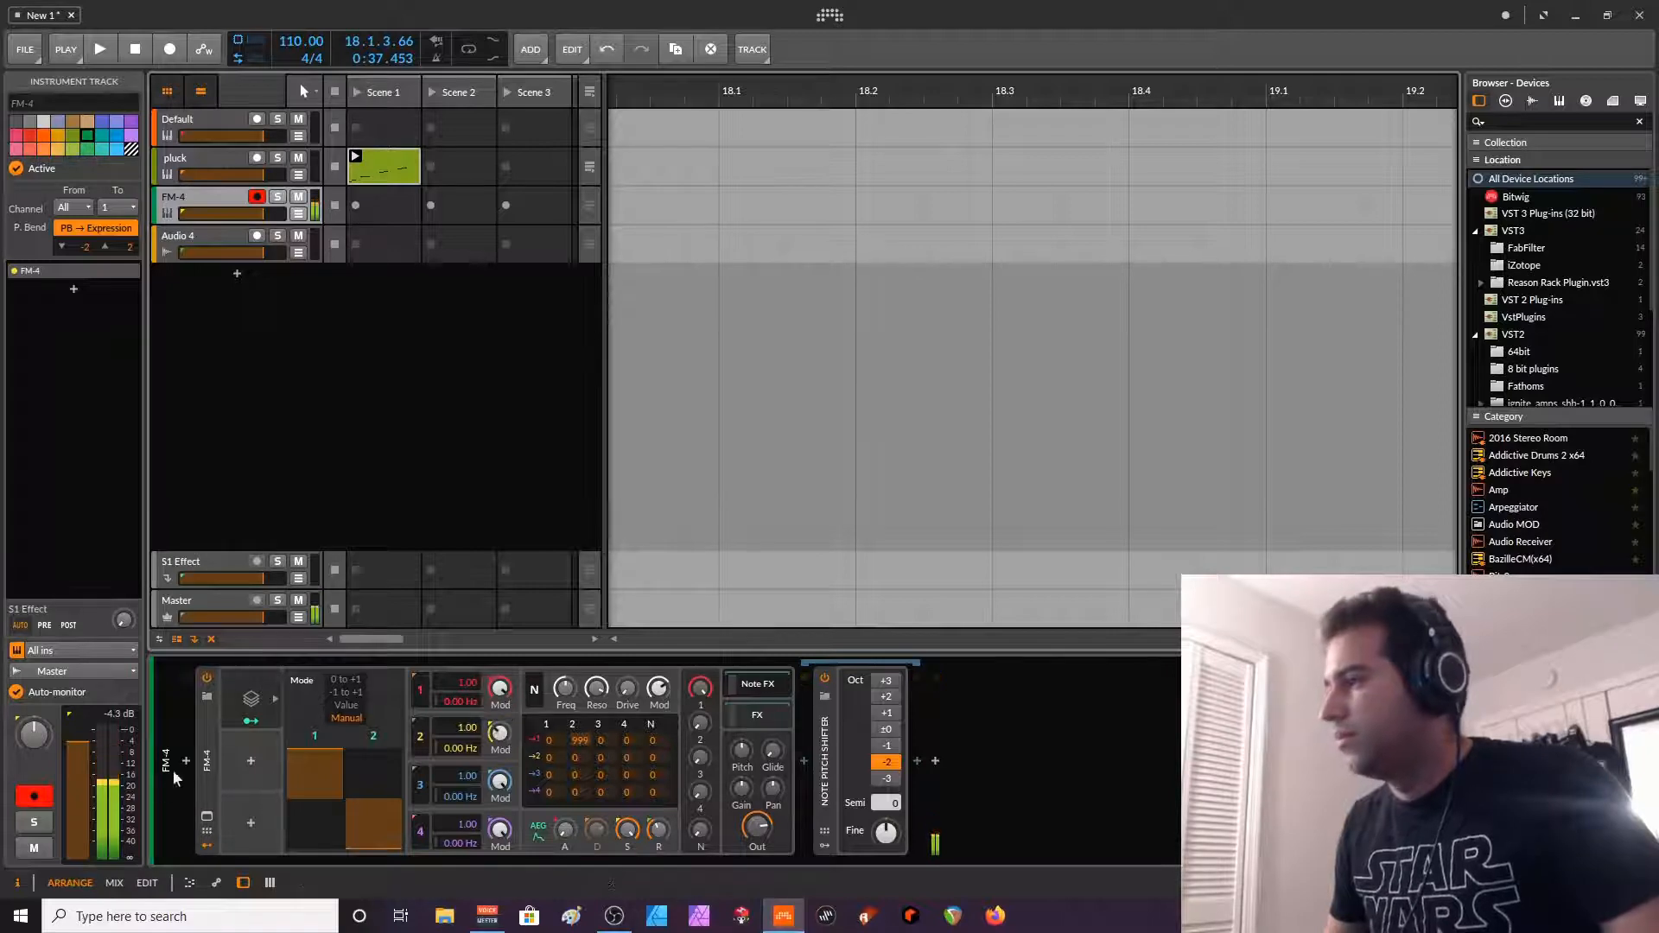
- Add a Classic LFO modulator to the FM-4 and set its rate to a tempo-synced 4/1
left_click(252, 760)
type("cla")
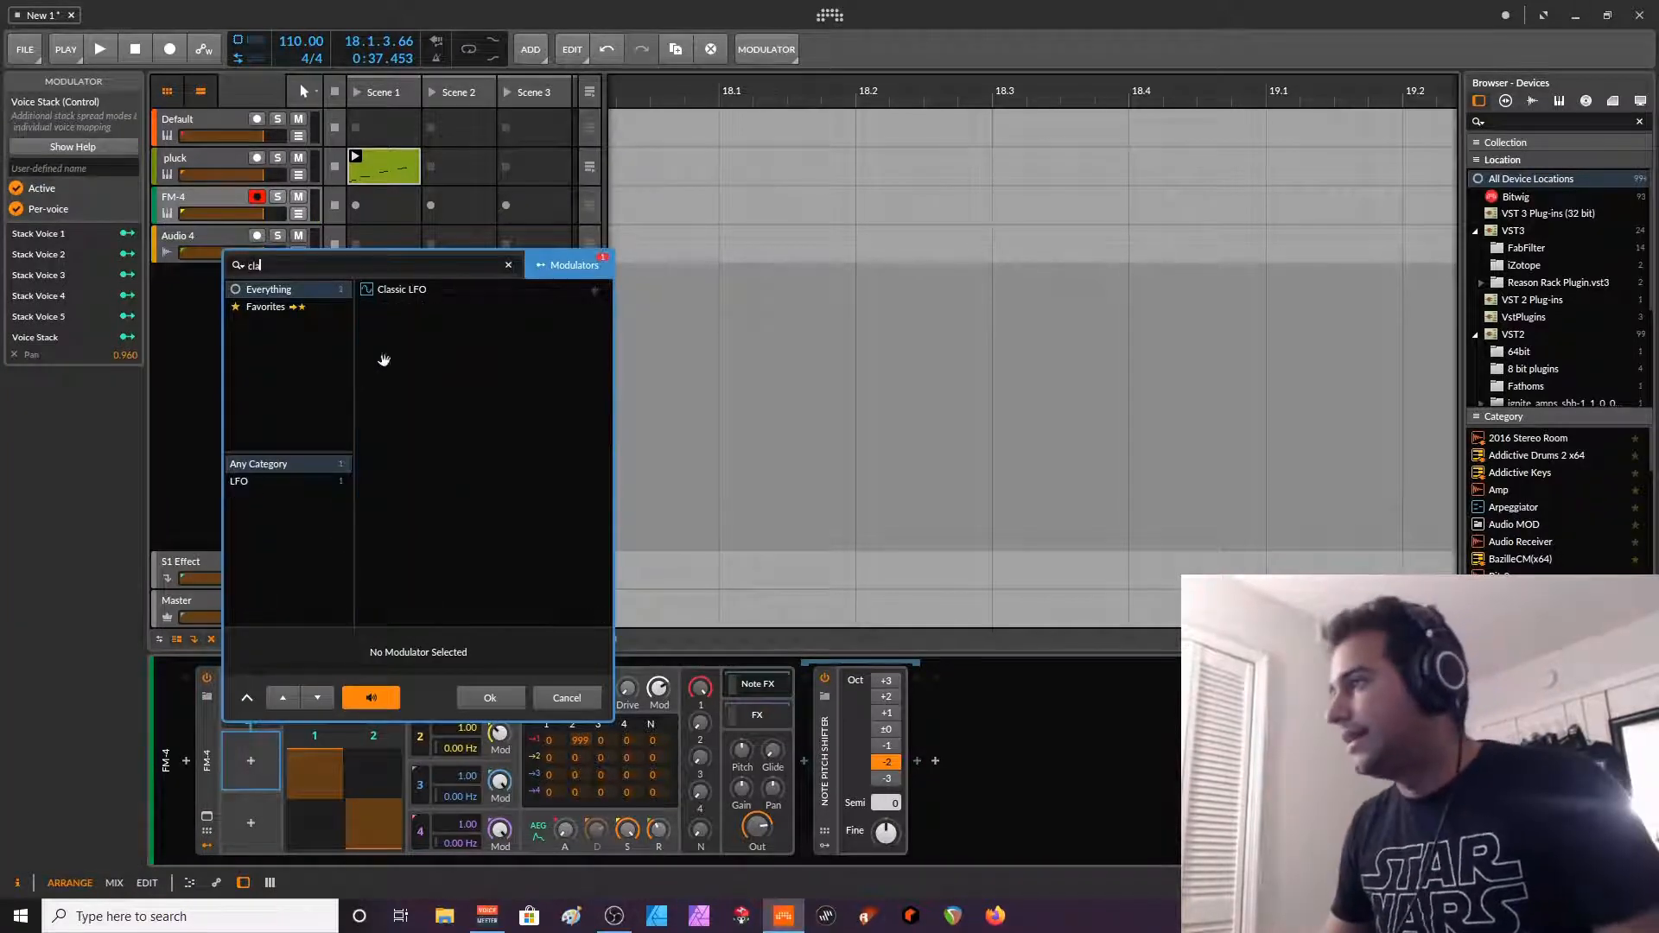
left_click(490, 697)
left_click(253, 749)
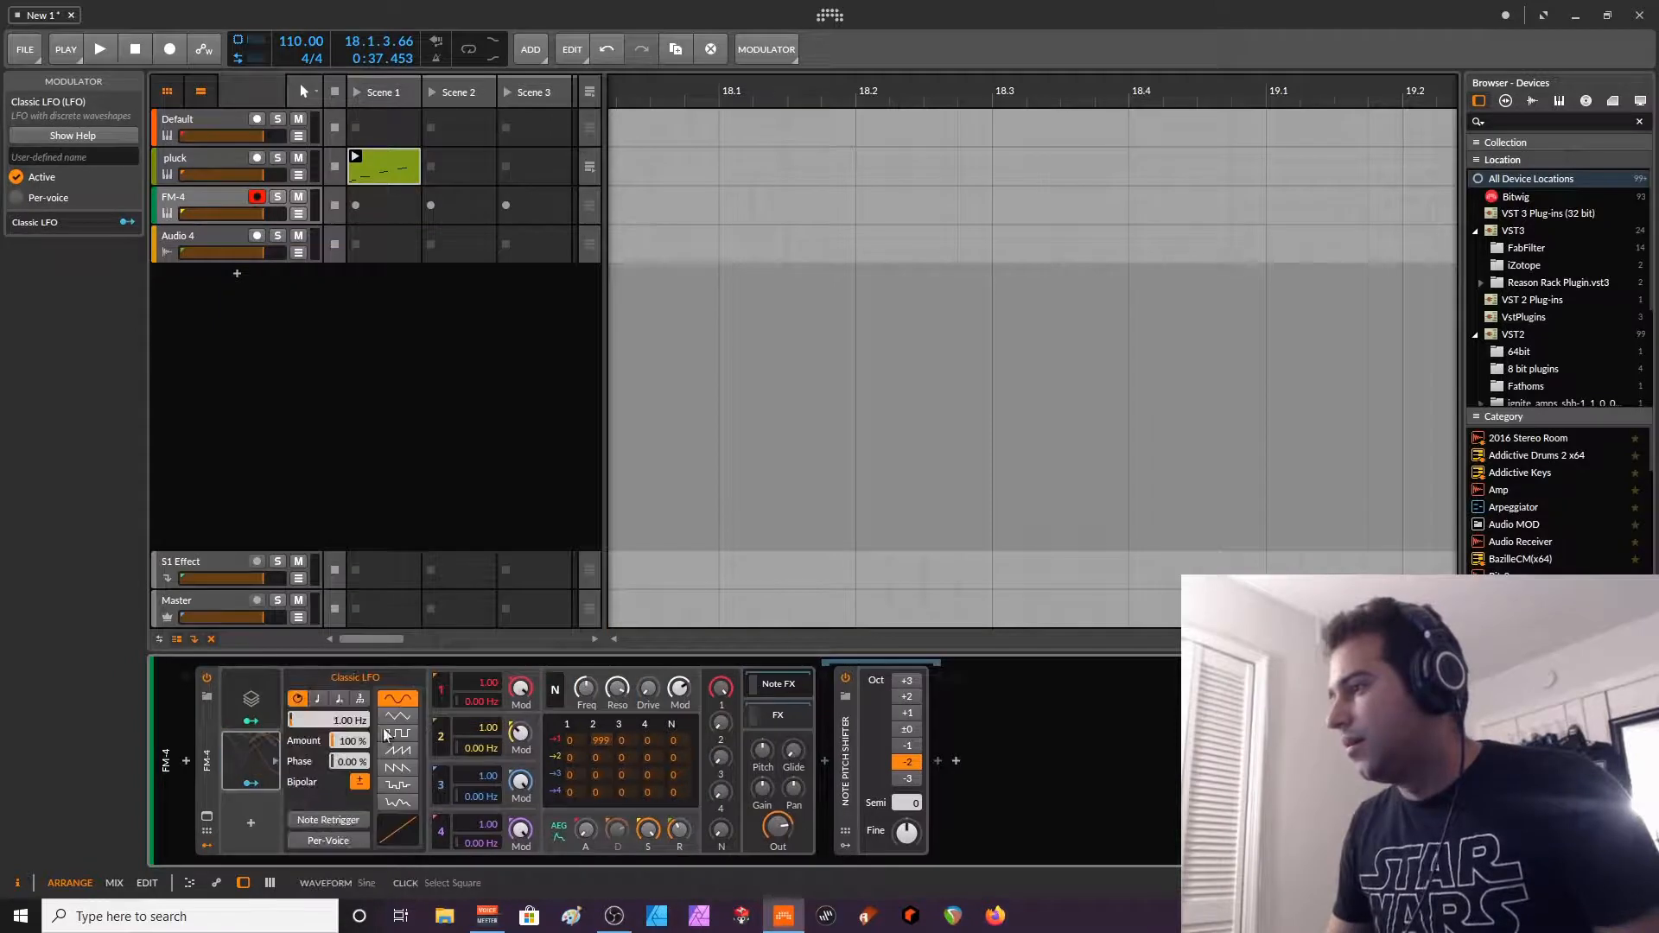
left_click(318, 698)
left_click(334, 718)
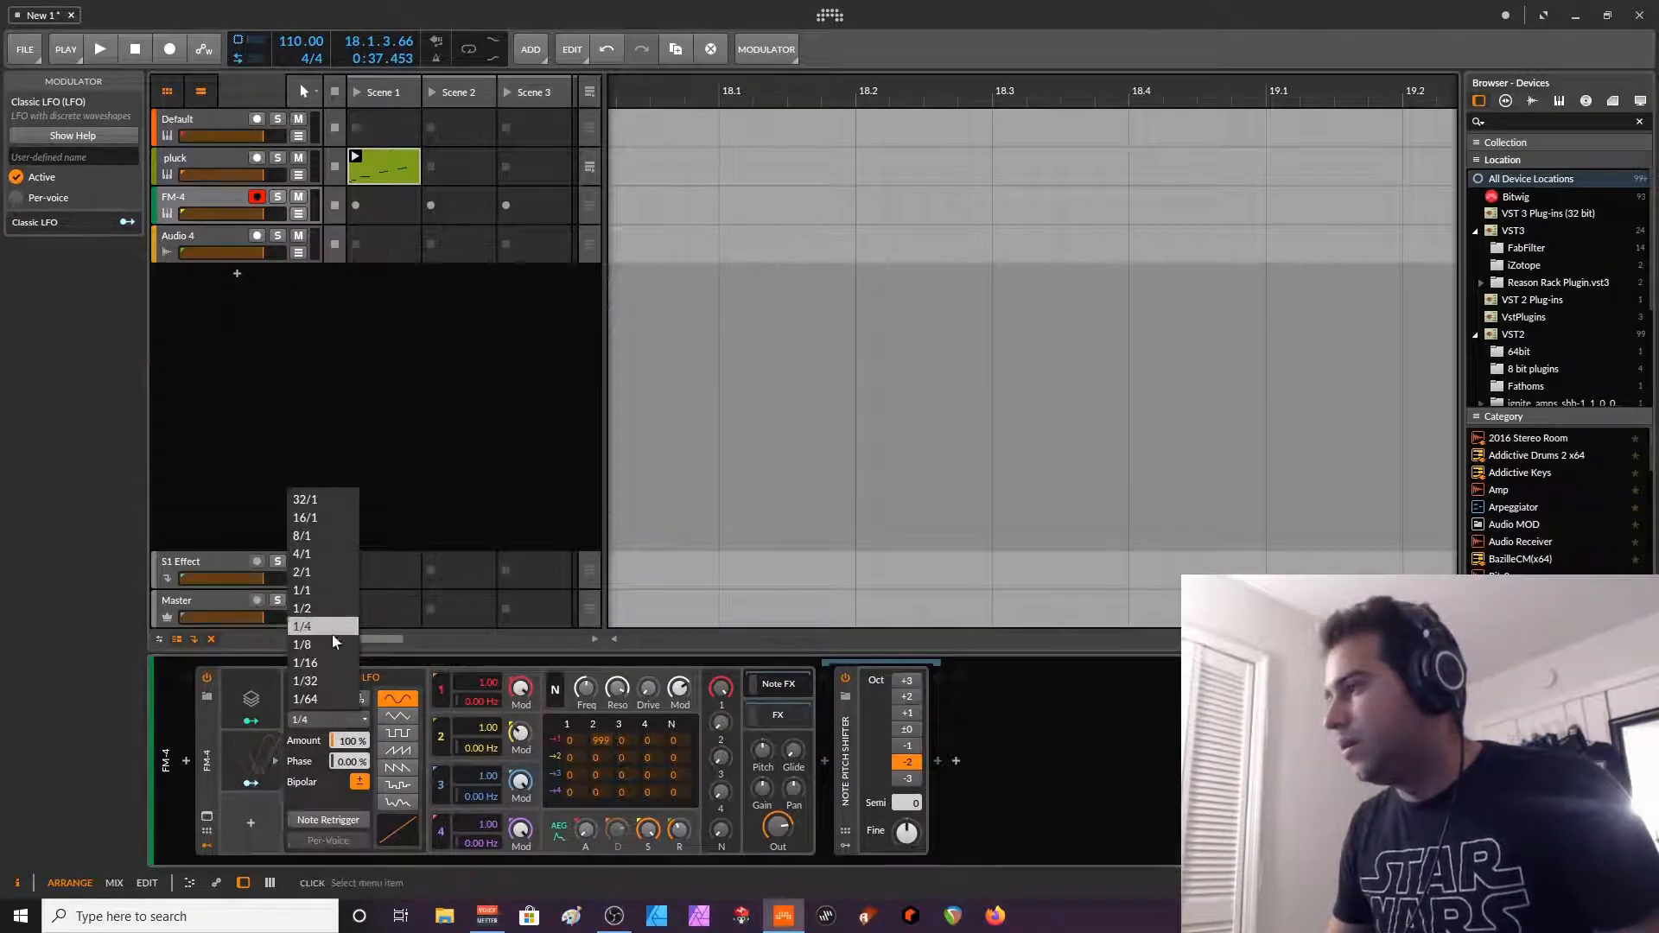
left_click(325, 552)
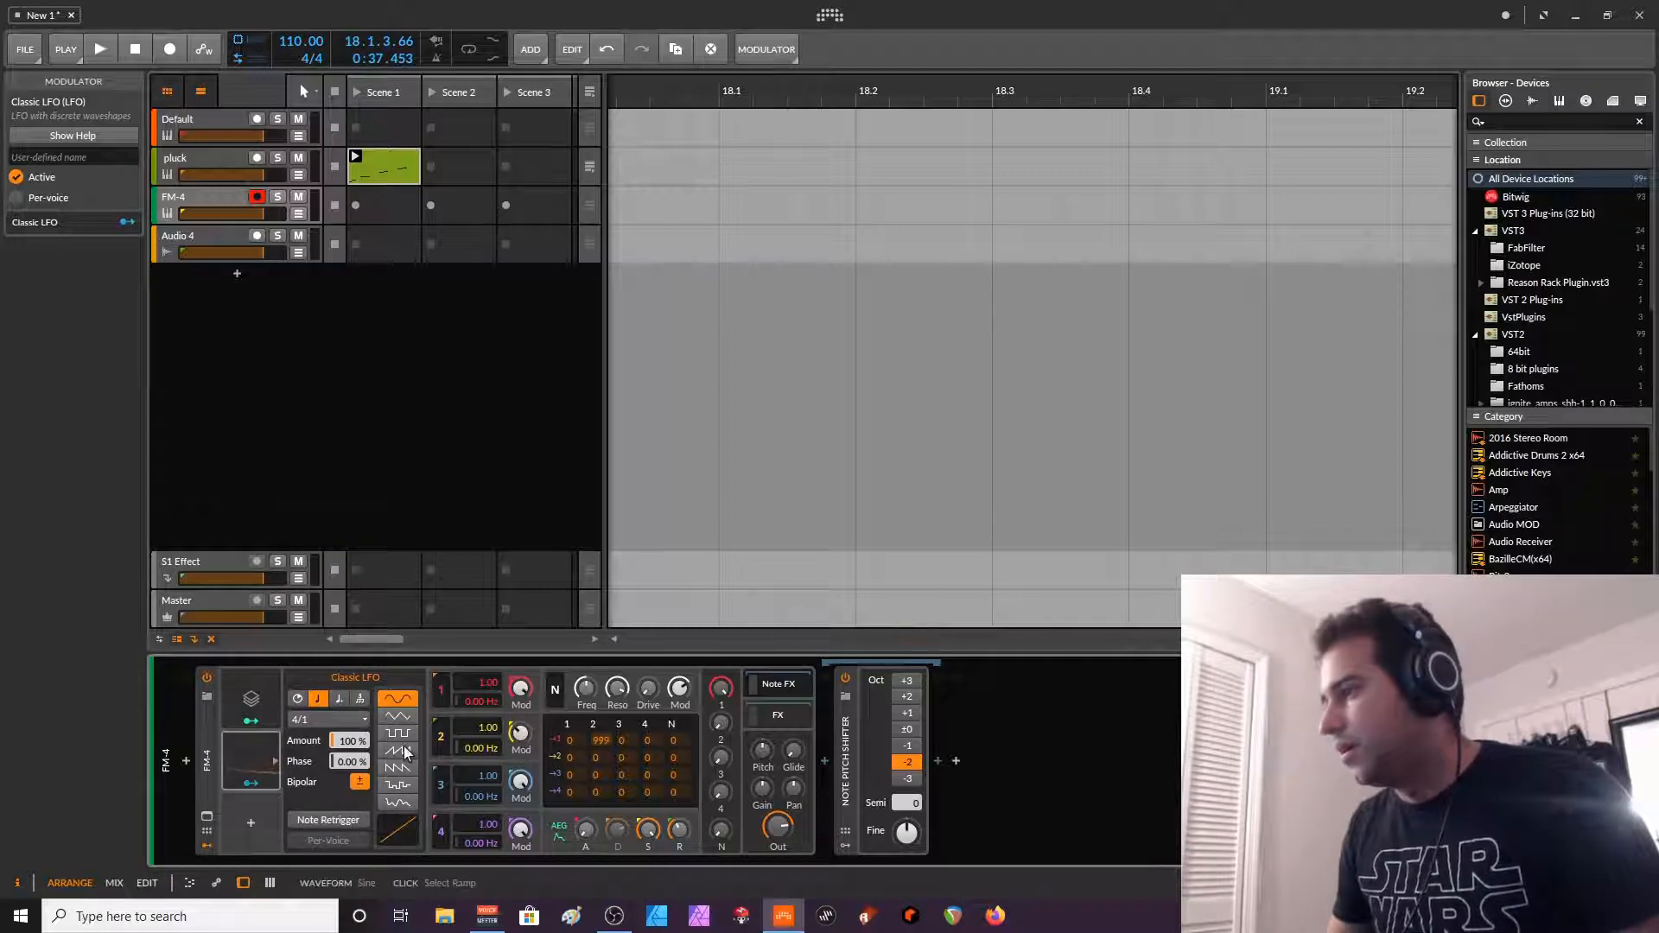
- Modulate oscillator 2's Mod from the Classic LFO by 0.660 and turn off the LFO's bipolar mode
left_click(248, 765)
left_click(250, 783)
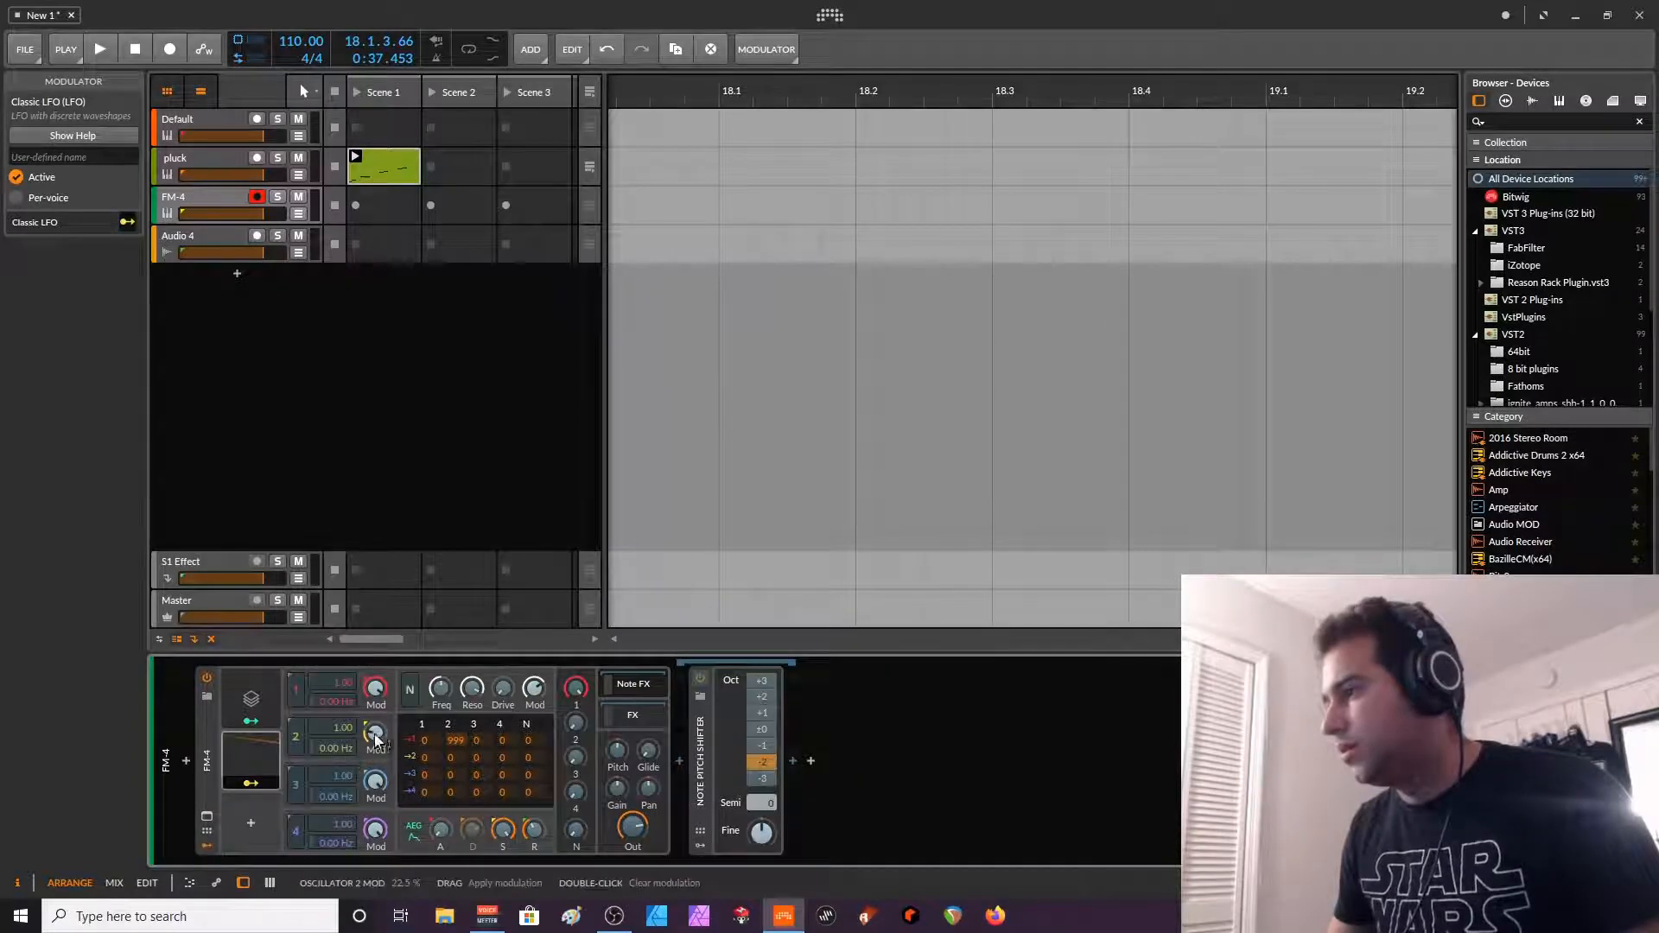
left_click_drag(376, 733, 376, 713)
left_click(251, 755)
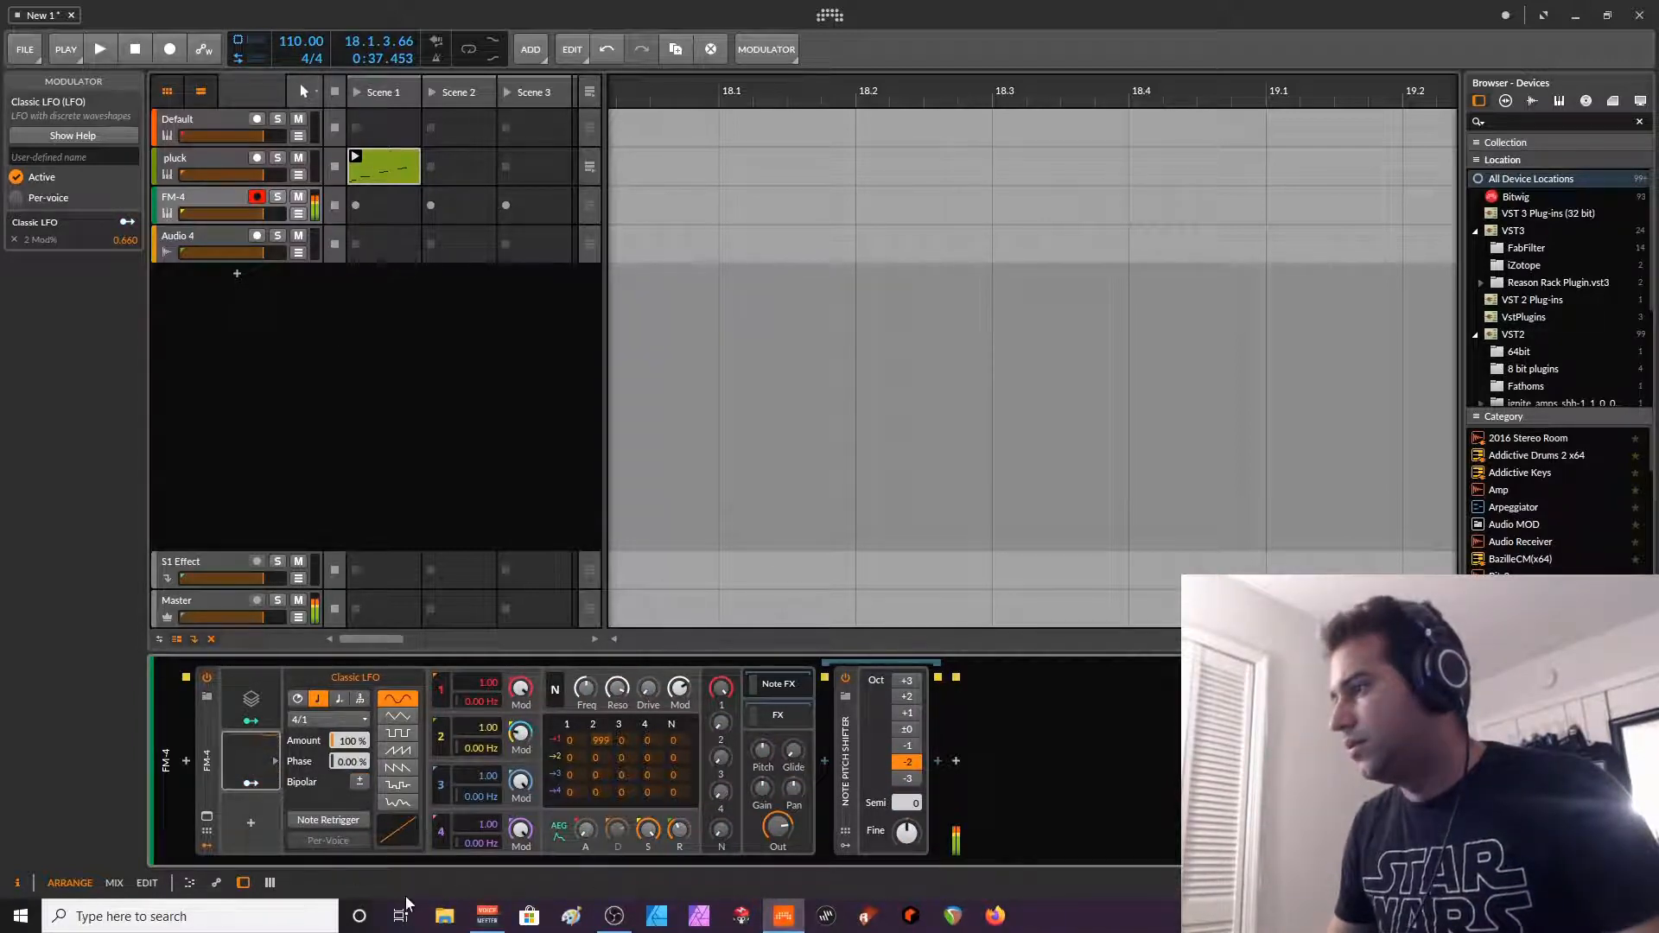
- Reset the transport to the start, create a clip in the FM-4 track's Scene 1 slot and draw a one-bar G2 note in it
left_click(134, 51)
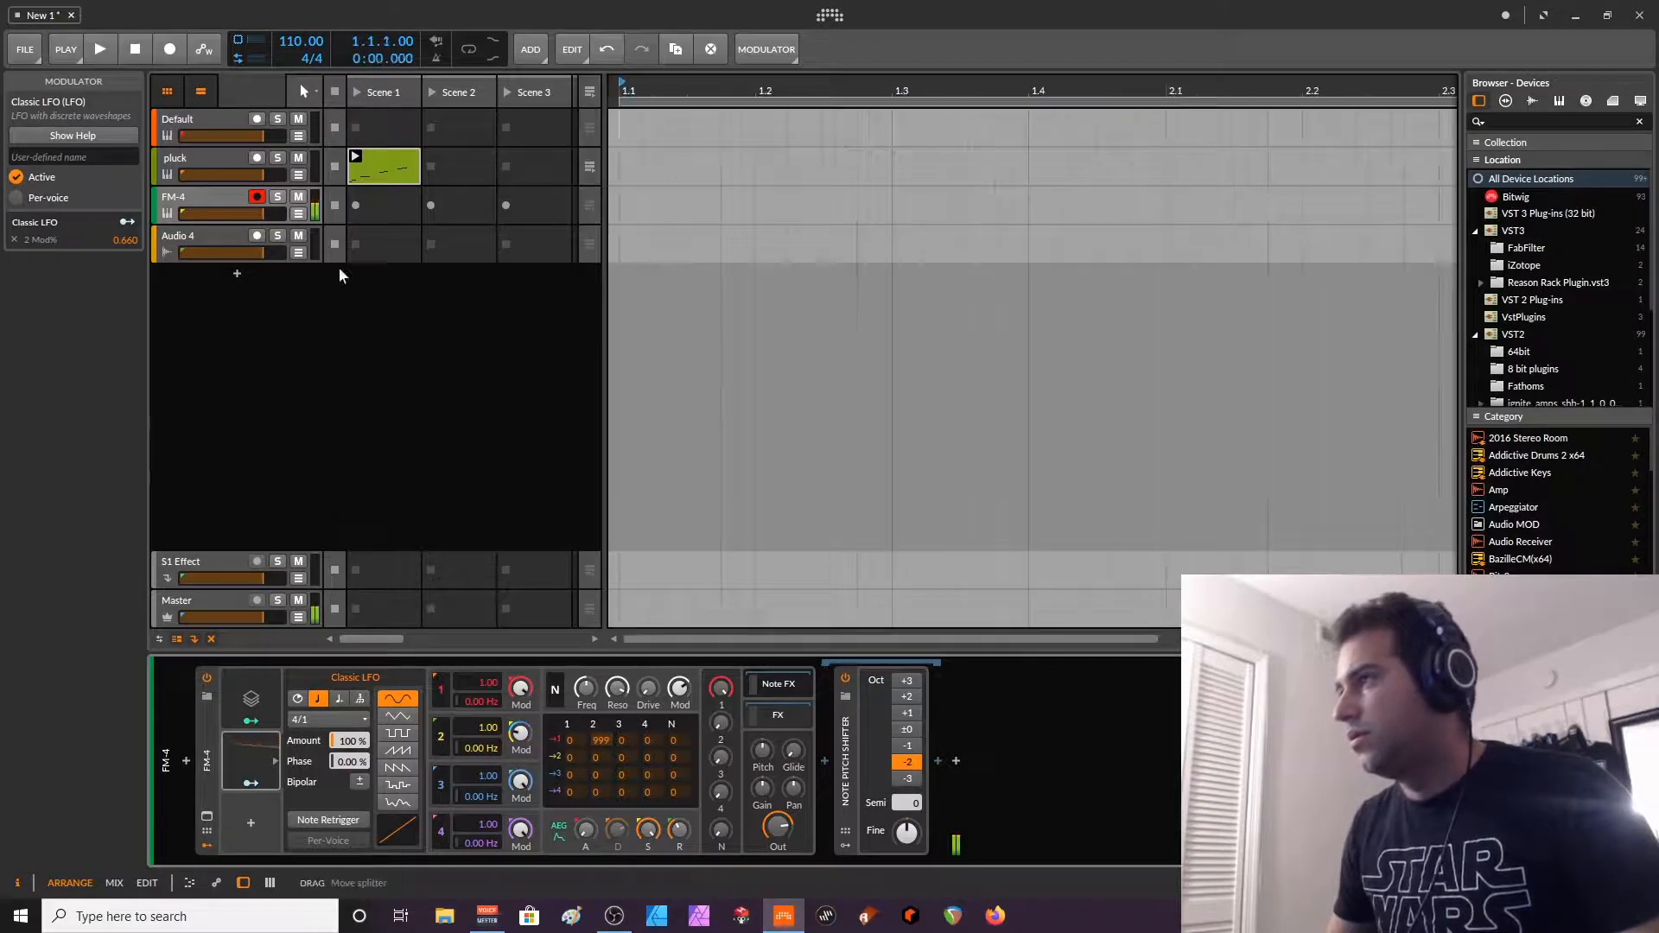
double_click(385, 202)
double_click(387, 195)
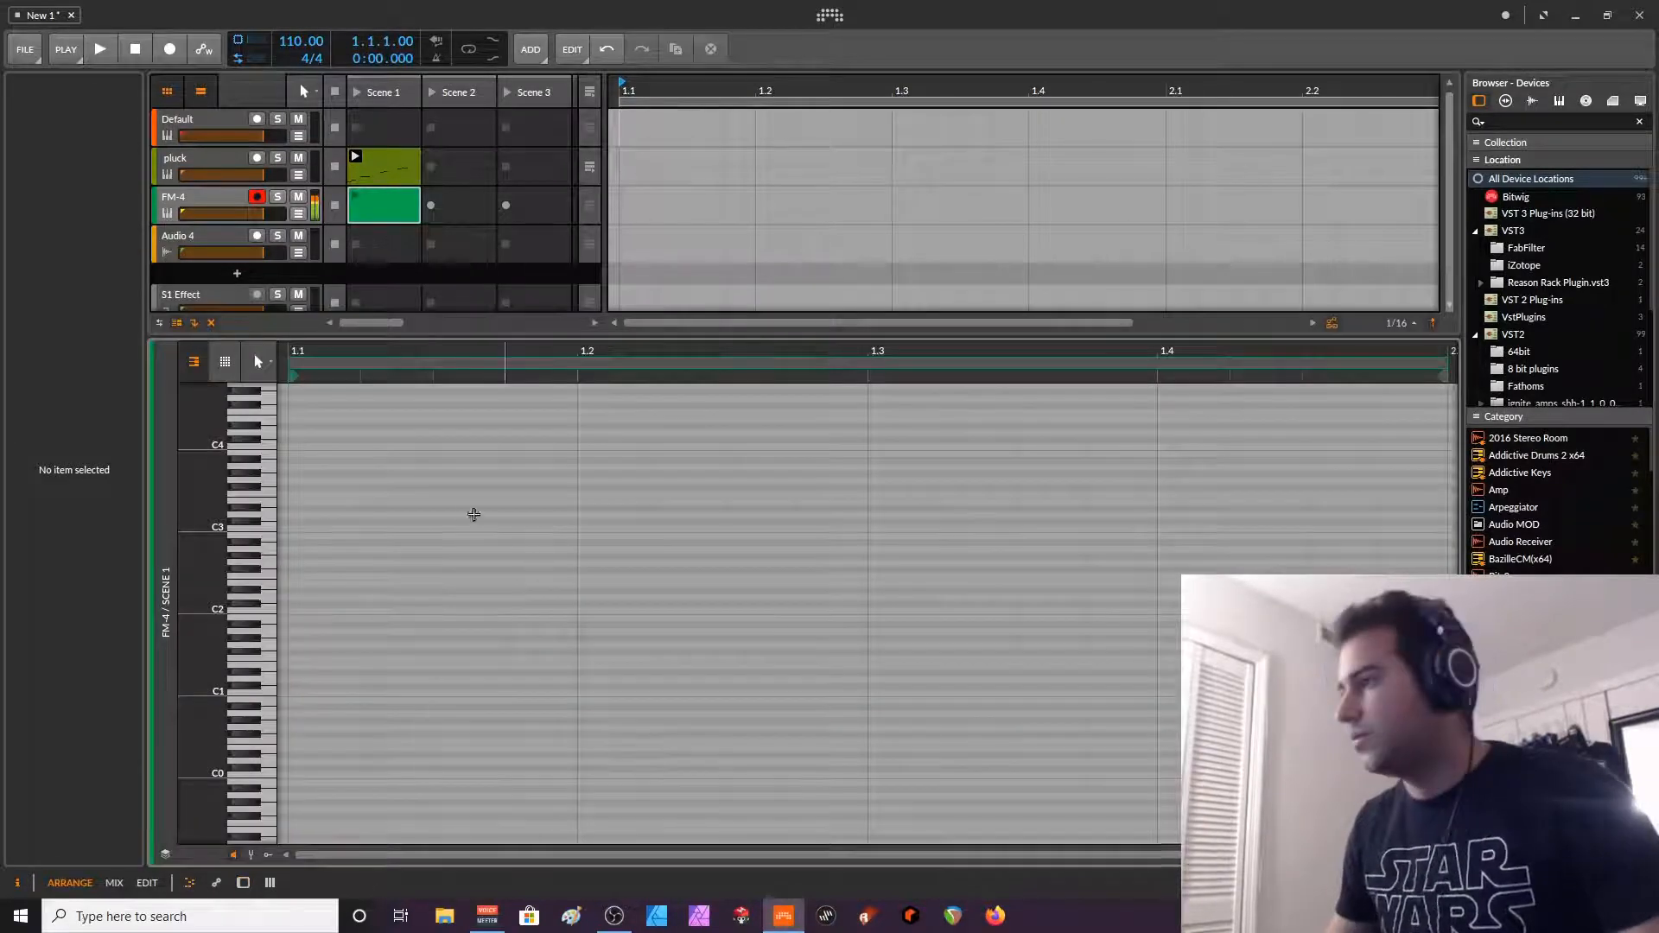
double_click(315, 562)
left_click_drag(332, 563, 683, 571)
- Set the FM-4 clip's loop length to 8 bars
left_click(385, 206)
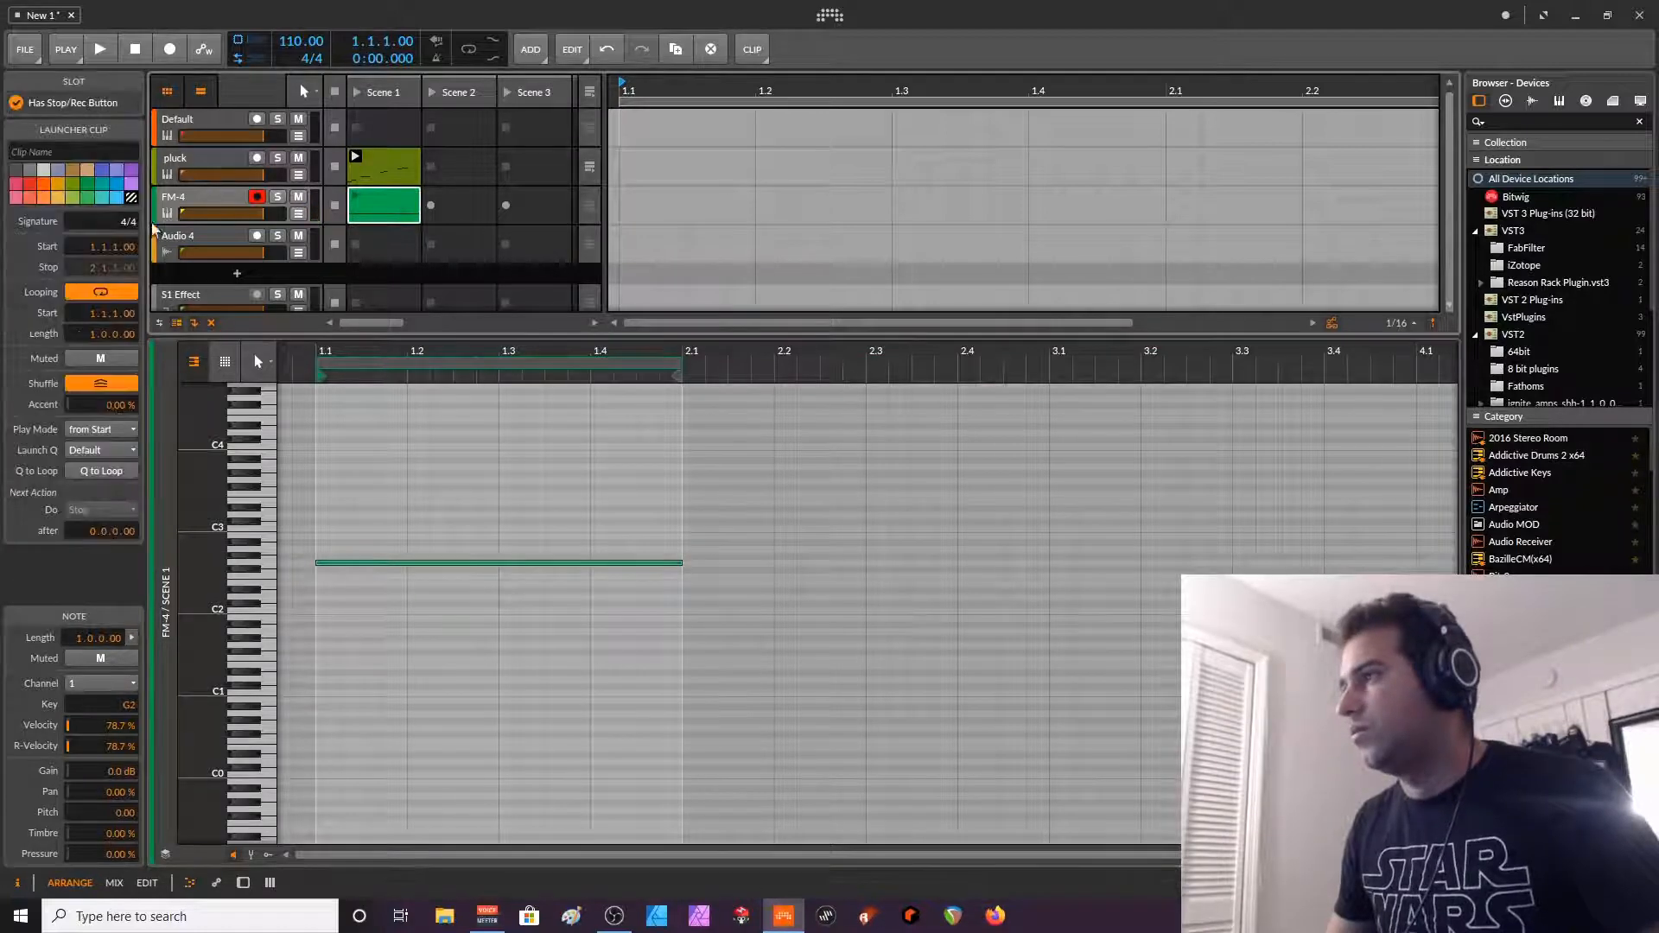
double_click(96, 334)
type("8")
key("Return")
- Extend the G2 note to four bars, duplicate it directly after and transpose the copy down to D#2
scroll(682, 670, "down", 8)
left_click(648, 564)
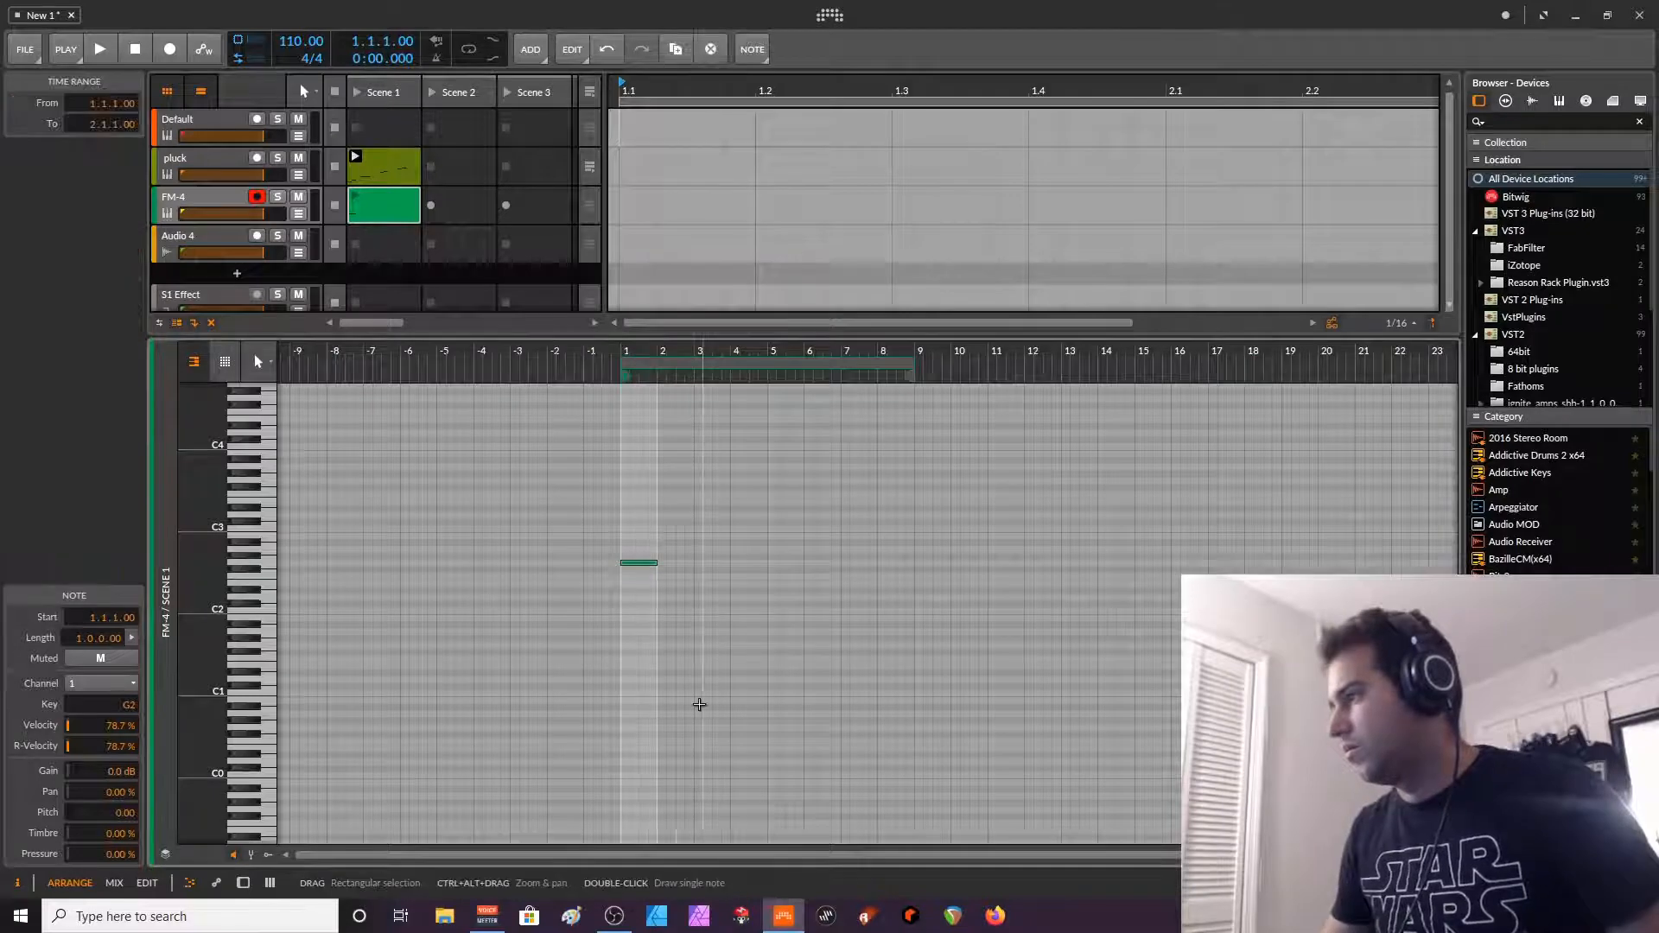
scroll(683, 657, "up", 4)
left_click_drag(633, 565, 893, 570)
key("ctrl+d")
key("Down")
key("Down")
key("Down")
key("Down")
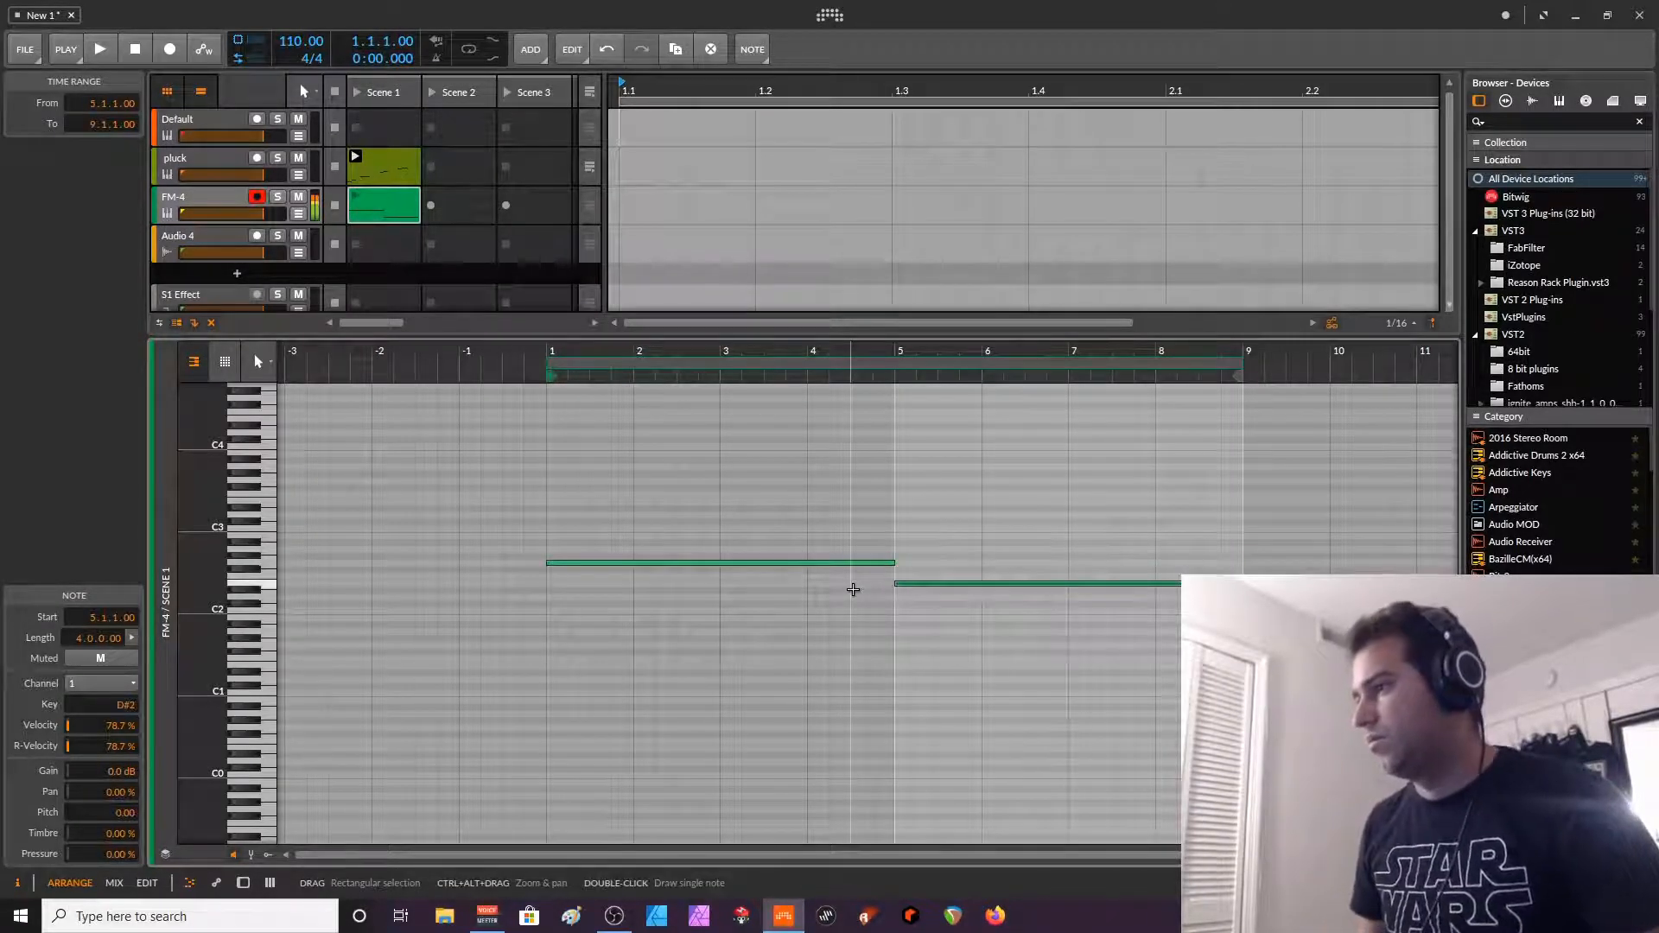
- Start playback and launch the FM-4 clip to hear it together with the pluck clip
key("space")
key("space")
key("space")
key("space")
left_click(355, 197)
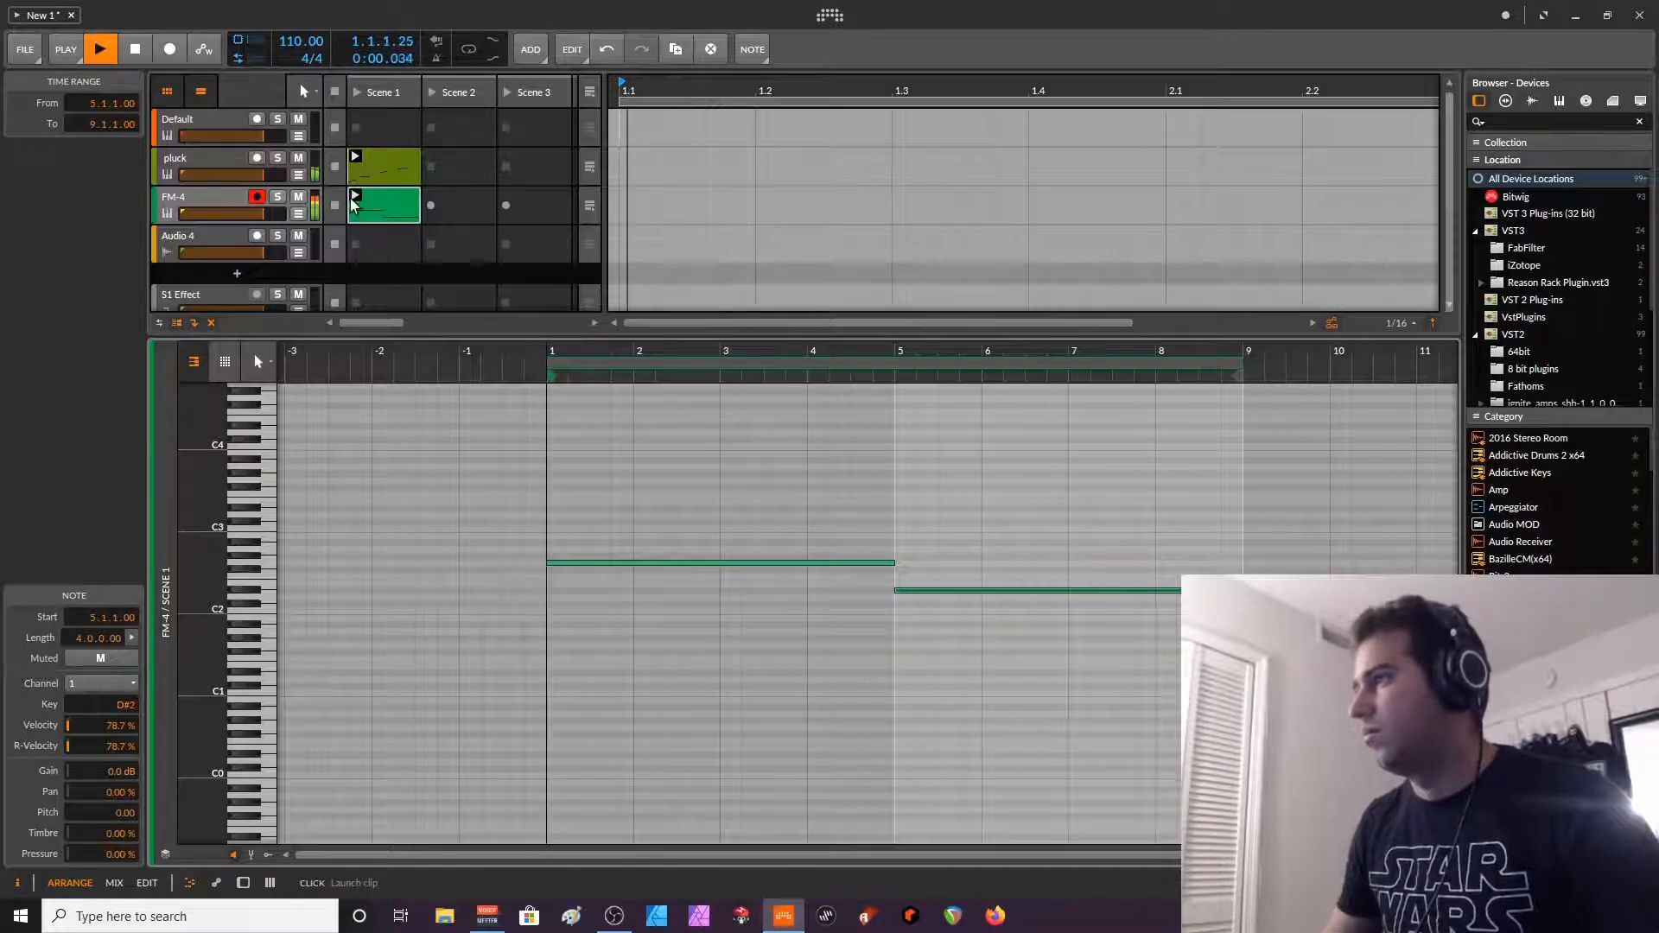
- Bring back the FM-4 track's devices, then lower the track's volume and the amp envelope's sustain
double_click(192, 199)
left_click(223, 204)
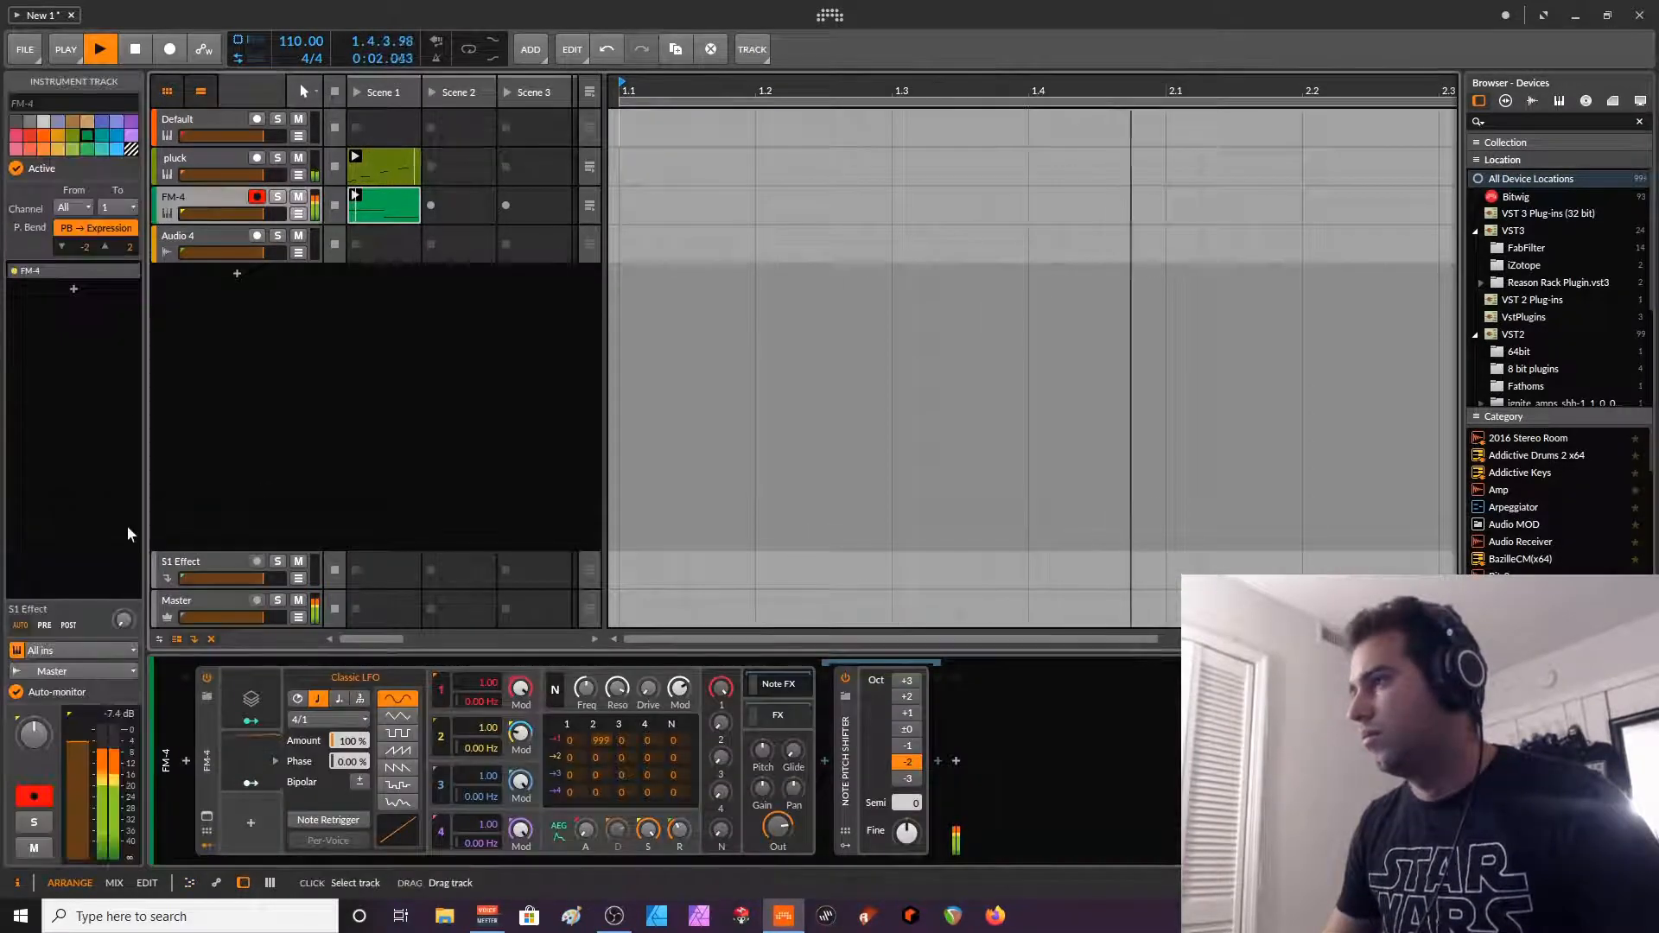
left_click_drag(79, 742, 78, 757)
mouse_move(648, 830)
left_mouse_down()
mouse_move(648, 855)
mouse_move(618, 821)
left_mouse_up()
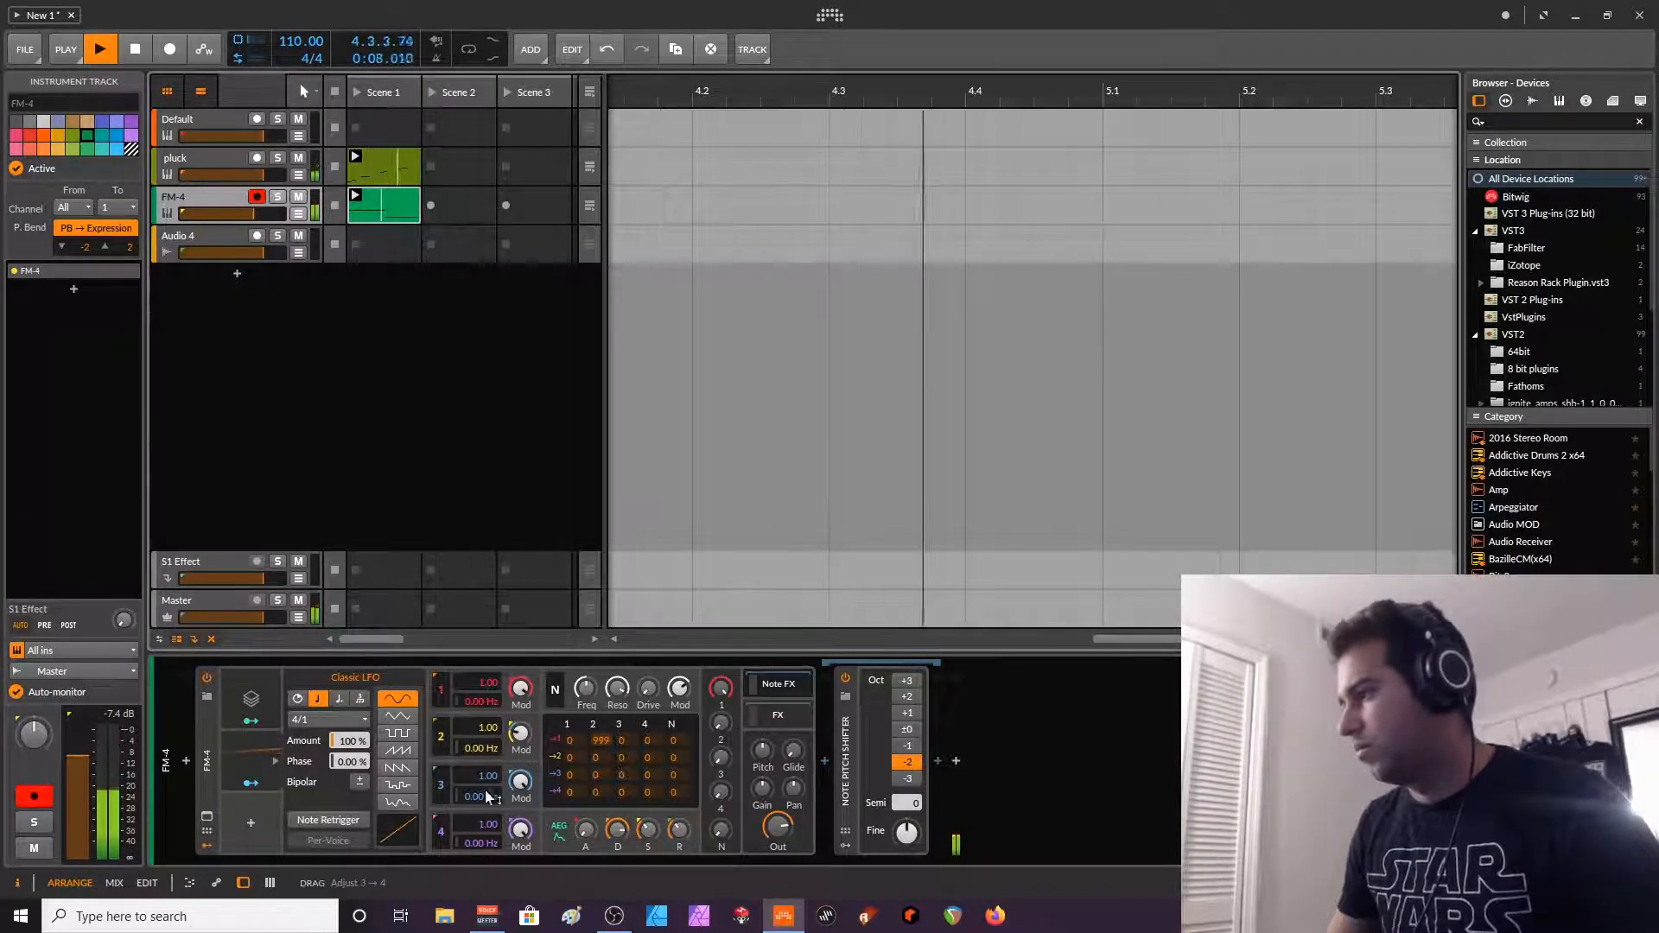
- Place a Filter in the FM-4's FX chain and lower its cutoff frequency to about 7.47 kHz
left_click(771, 719)
left_click_drag(891, 816, 891, 844)
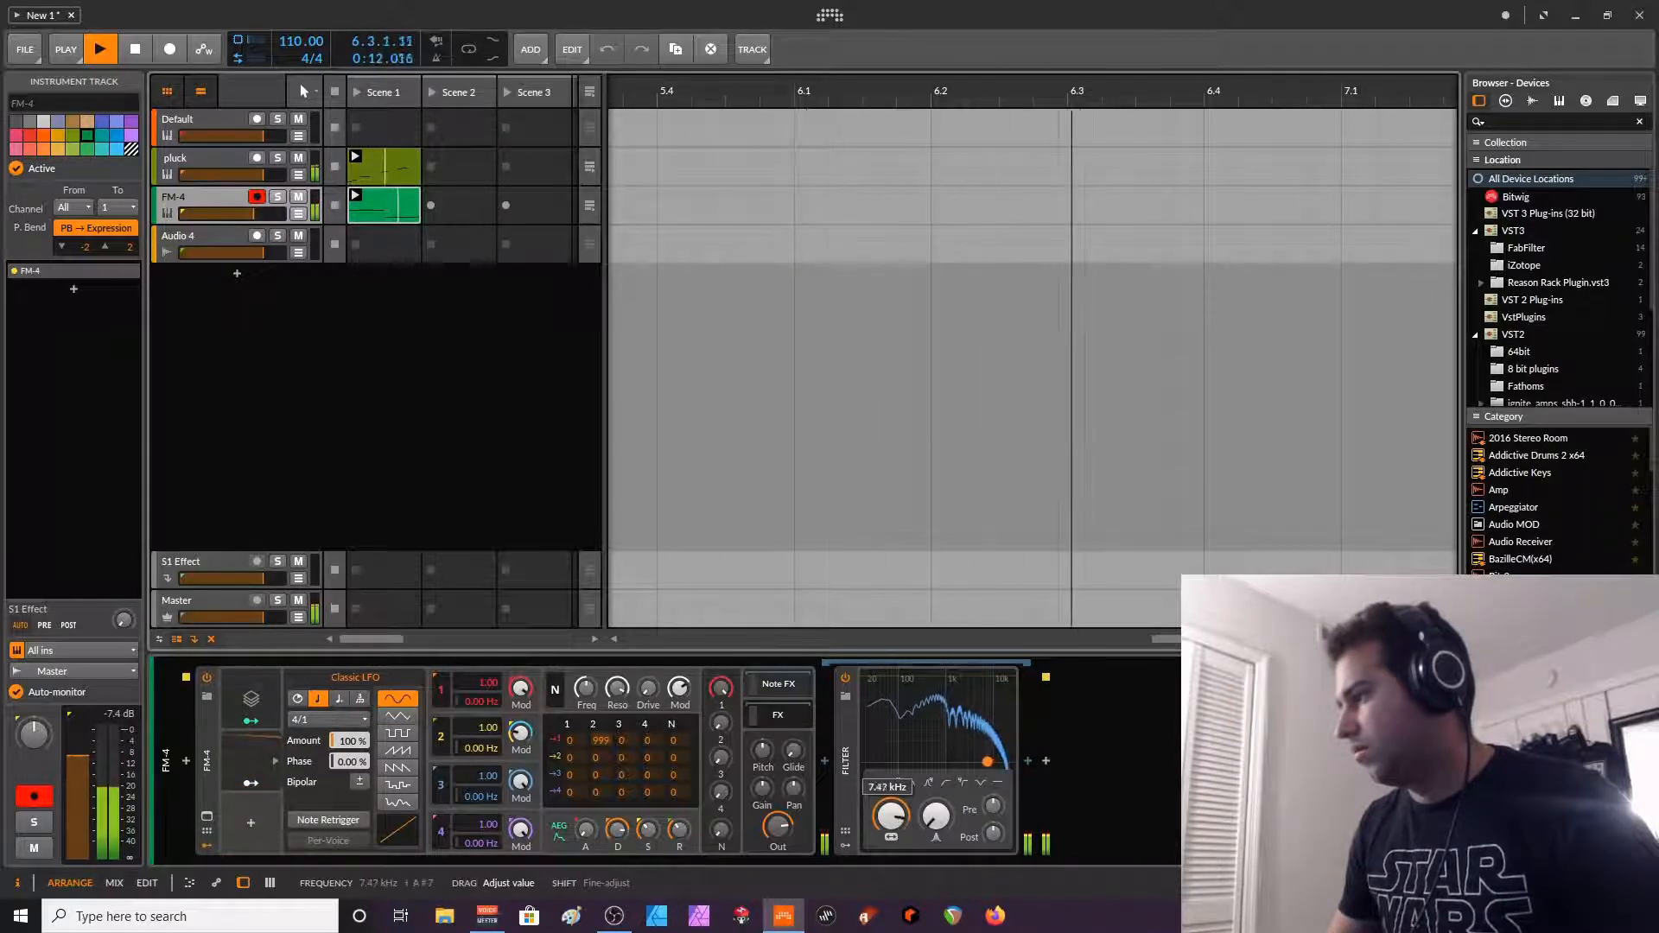
- Set oscillator 2's frequency offset to 0.3 Hz
double_click(482, 749)
type("0.3")
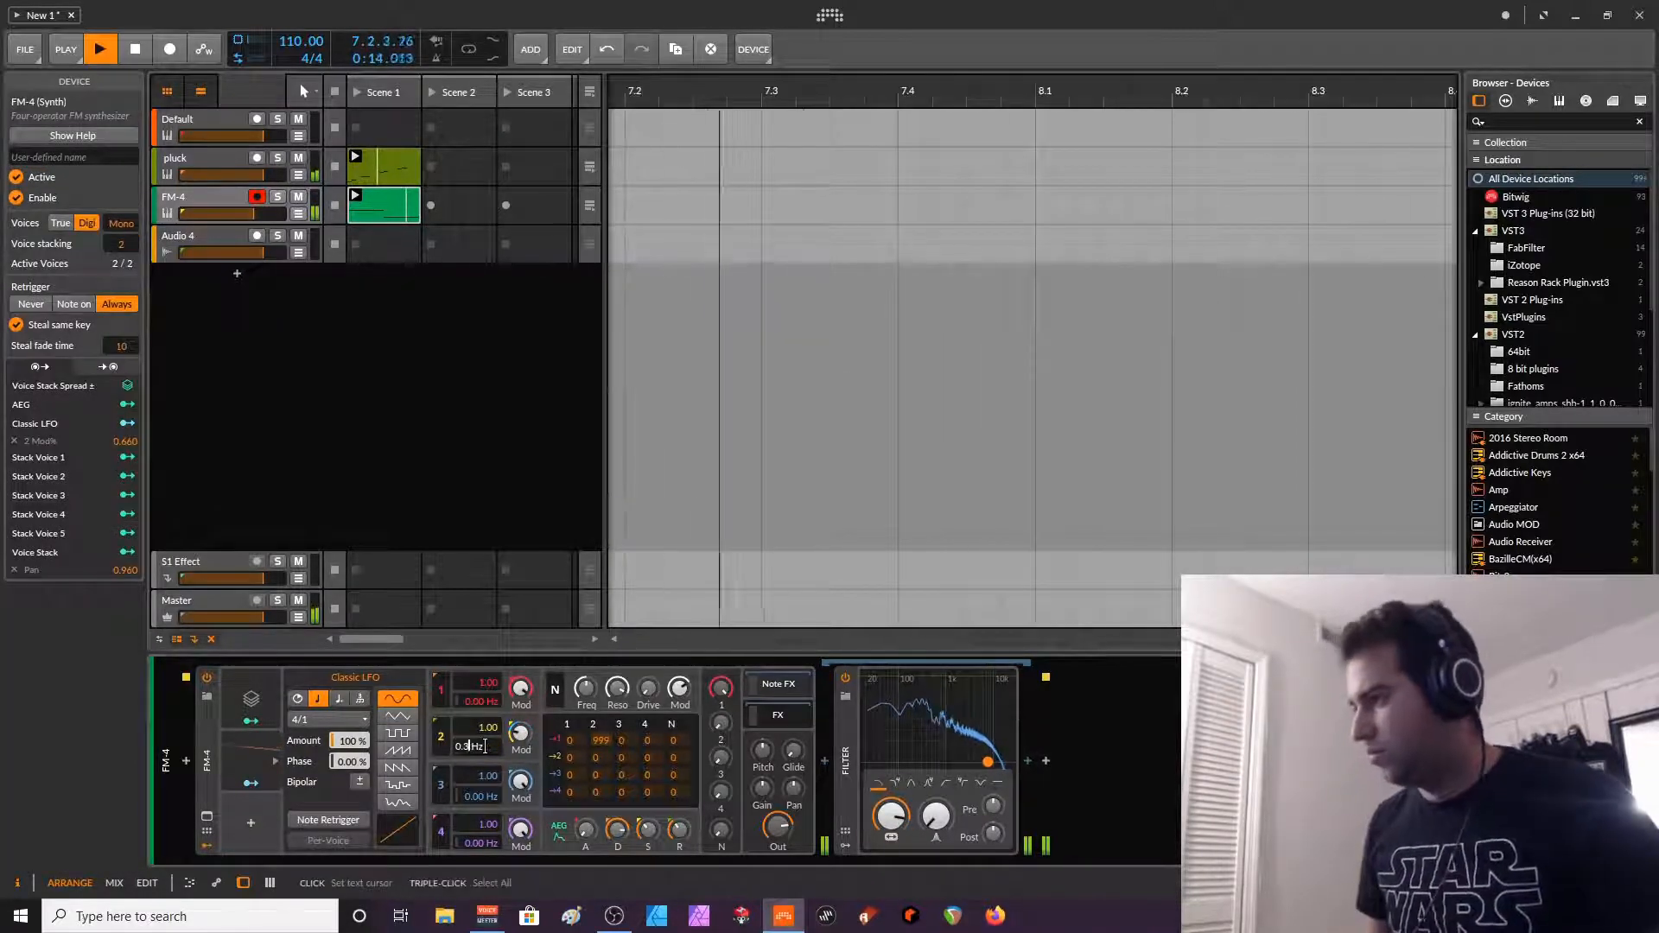
key("Return")
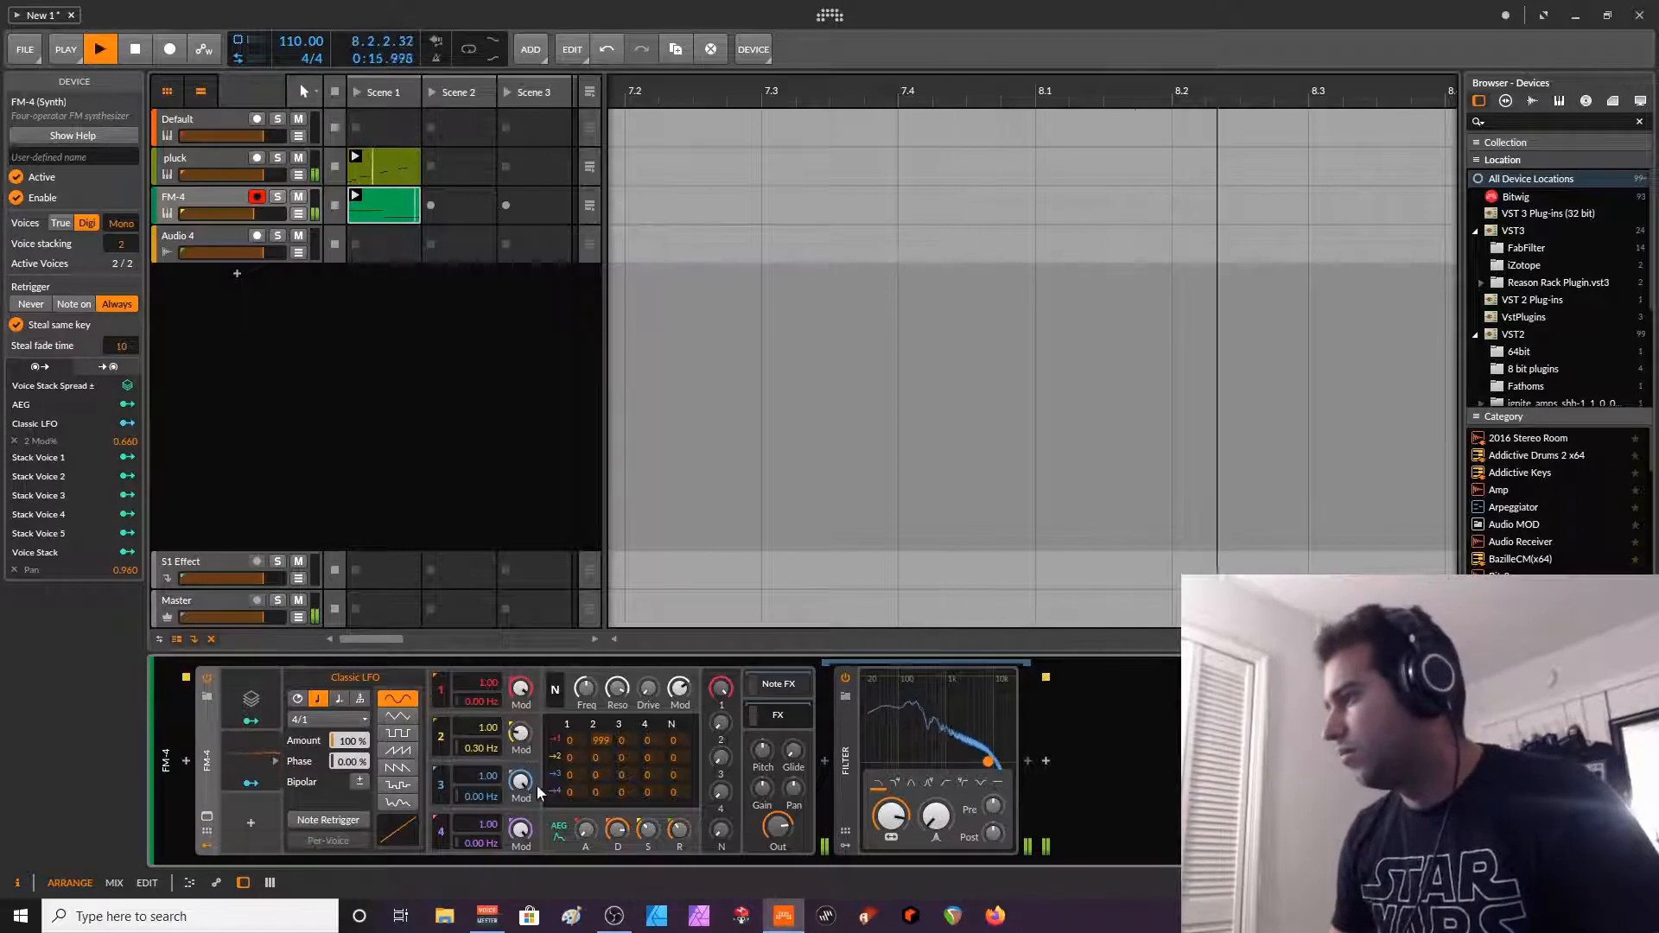
- Modulate the FM-4's pitch from the Voice Stack by 0.100
left_click(257, 713)
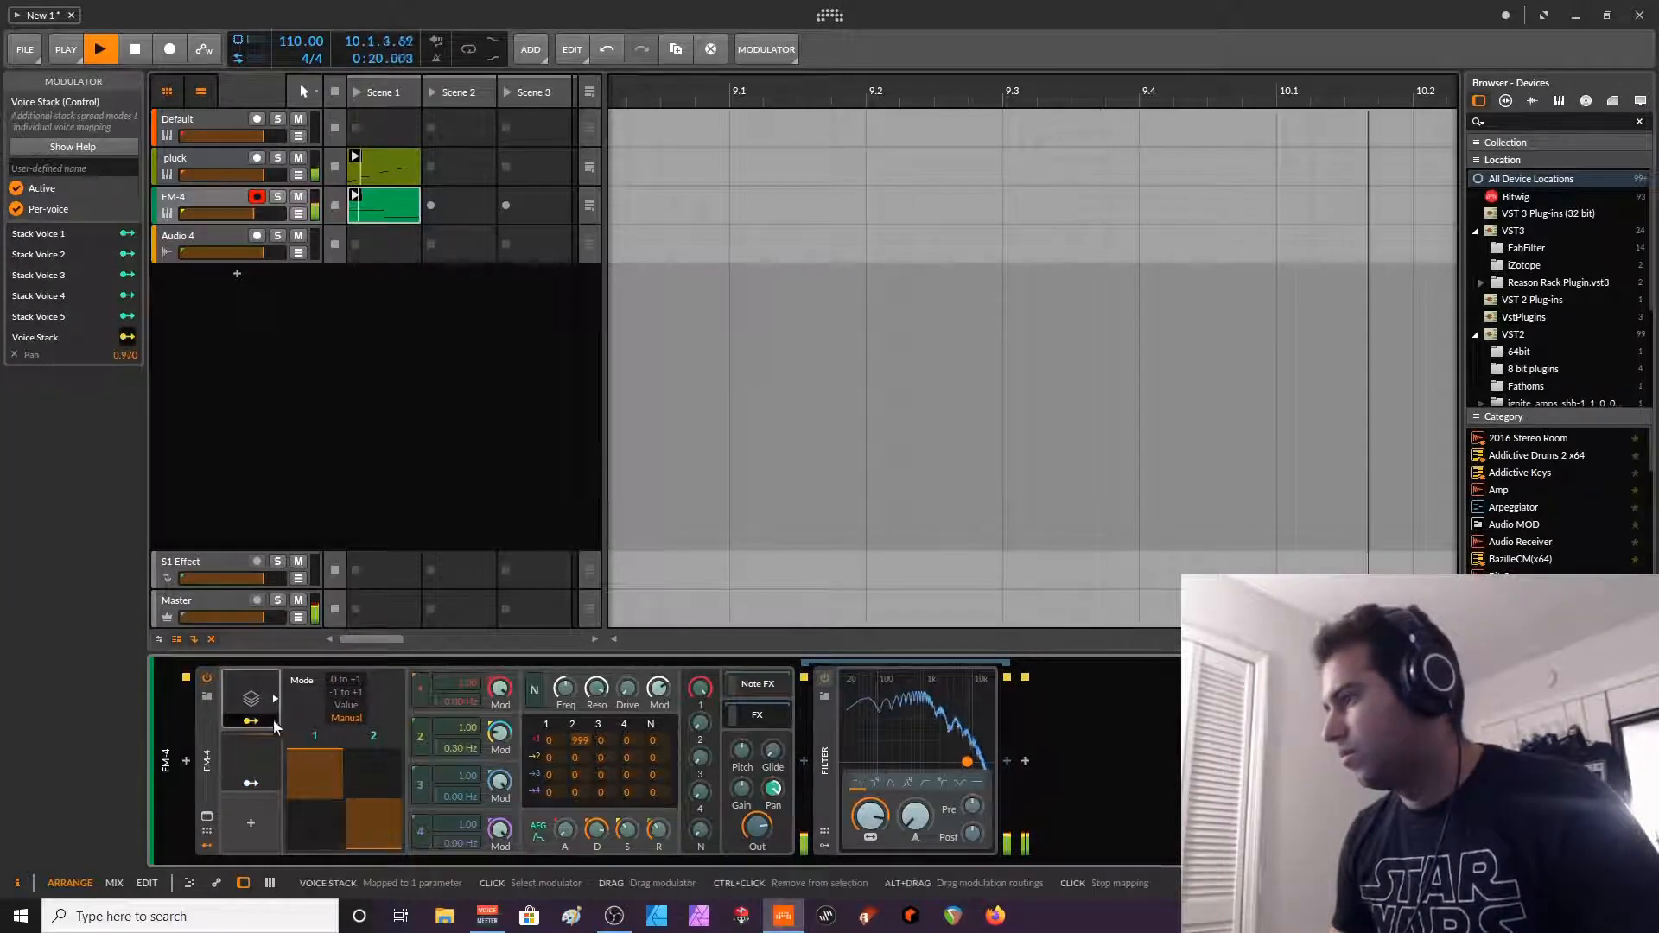
left_click_drag(742, 749, 742, 739)
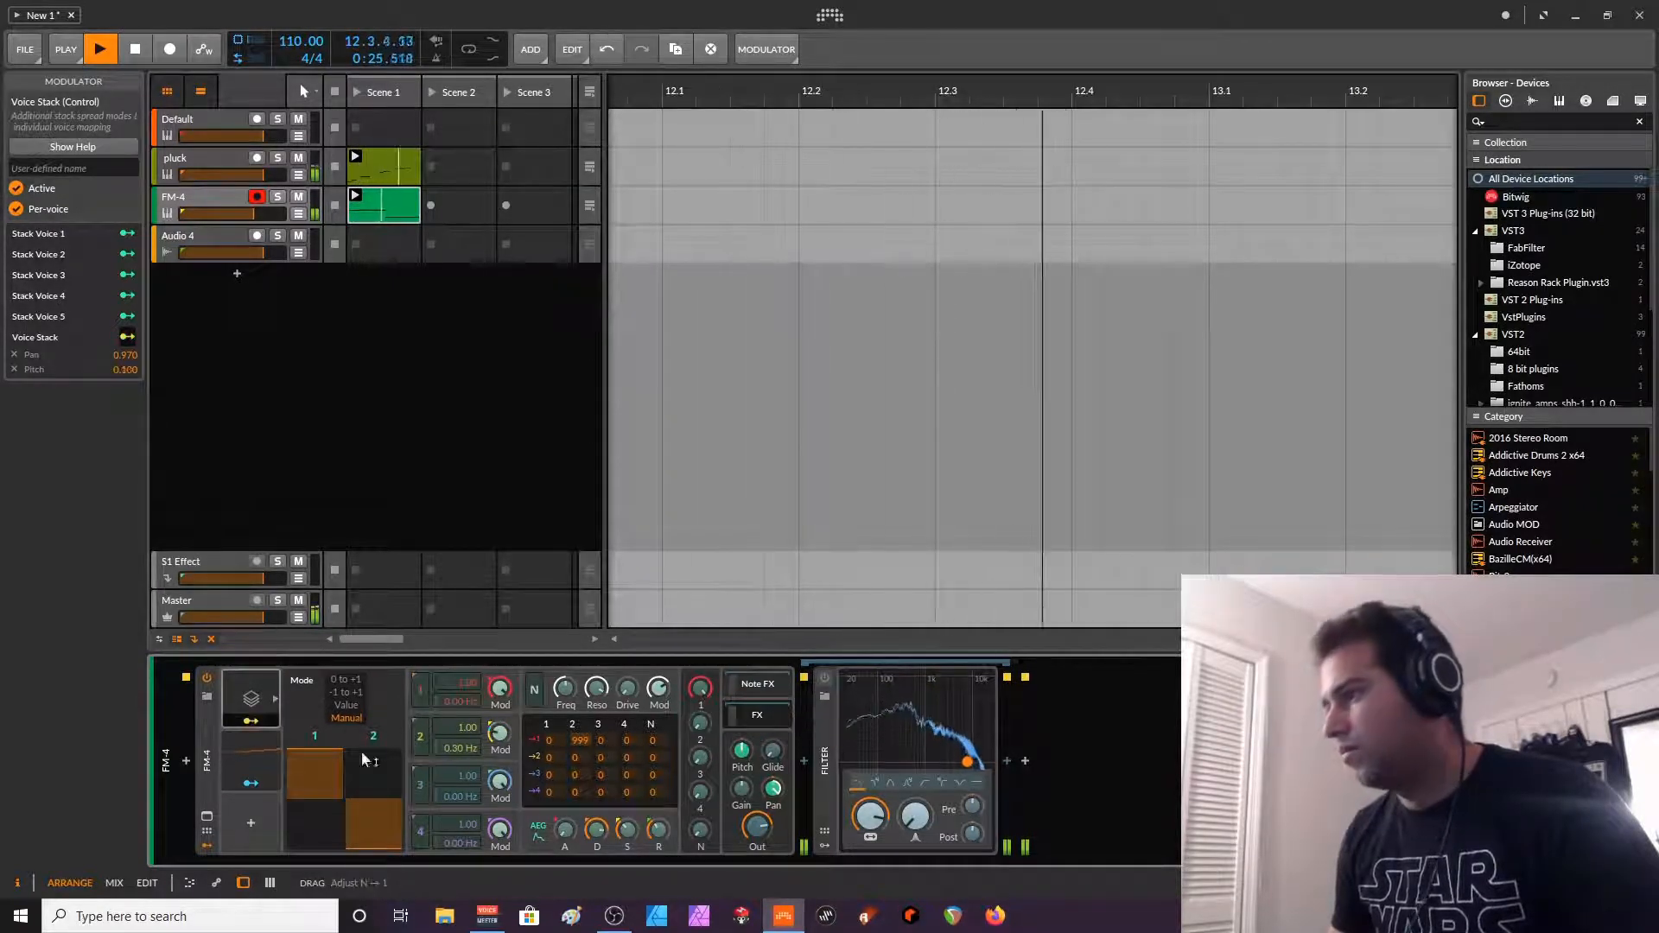
- Set oscillator 3's ratio to 16.00 and its modulation of oscillator 2 to 7, and lower oscillator 3's modulation level
left_click(252, 721)
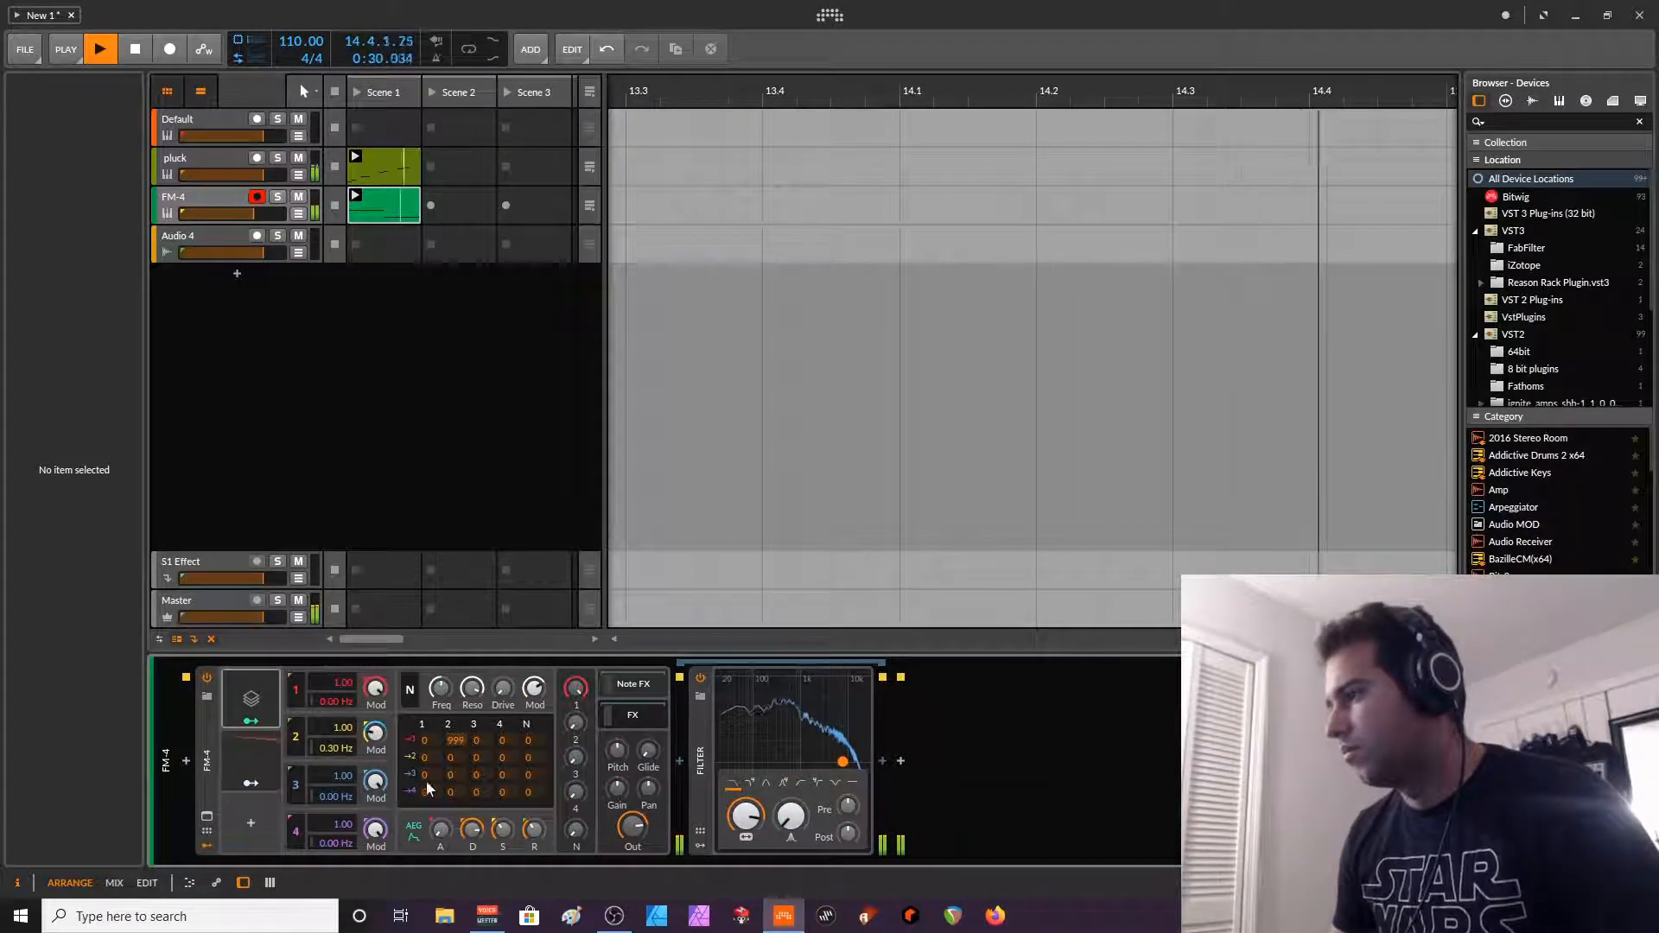
left_click_drag(336, 780, 336, 743)
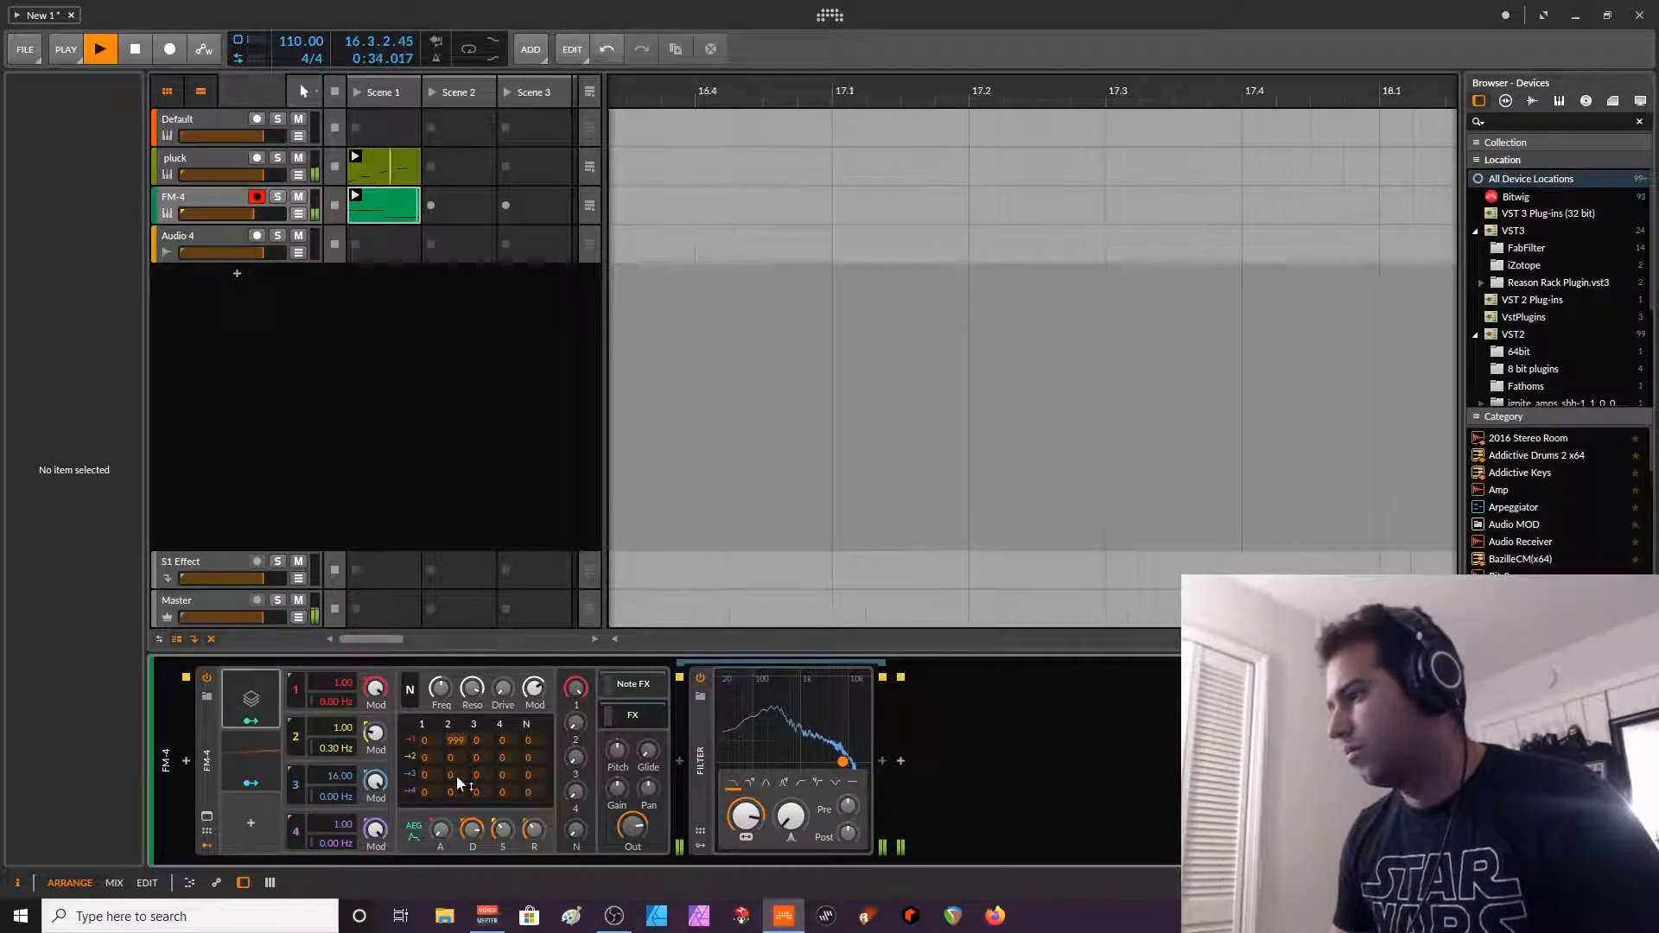
mouse_move(490, 759)
left_mouse_down()
mouse_move(504, 691)
mouse_move(502, 748)
left_mouse_up()
left_click_drag(380, 780, 380, 834)
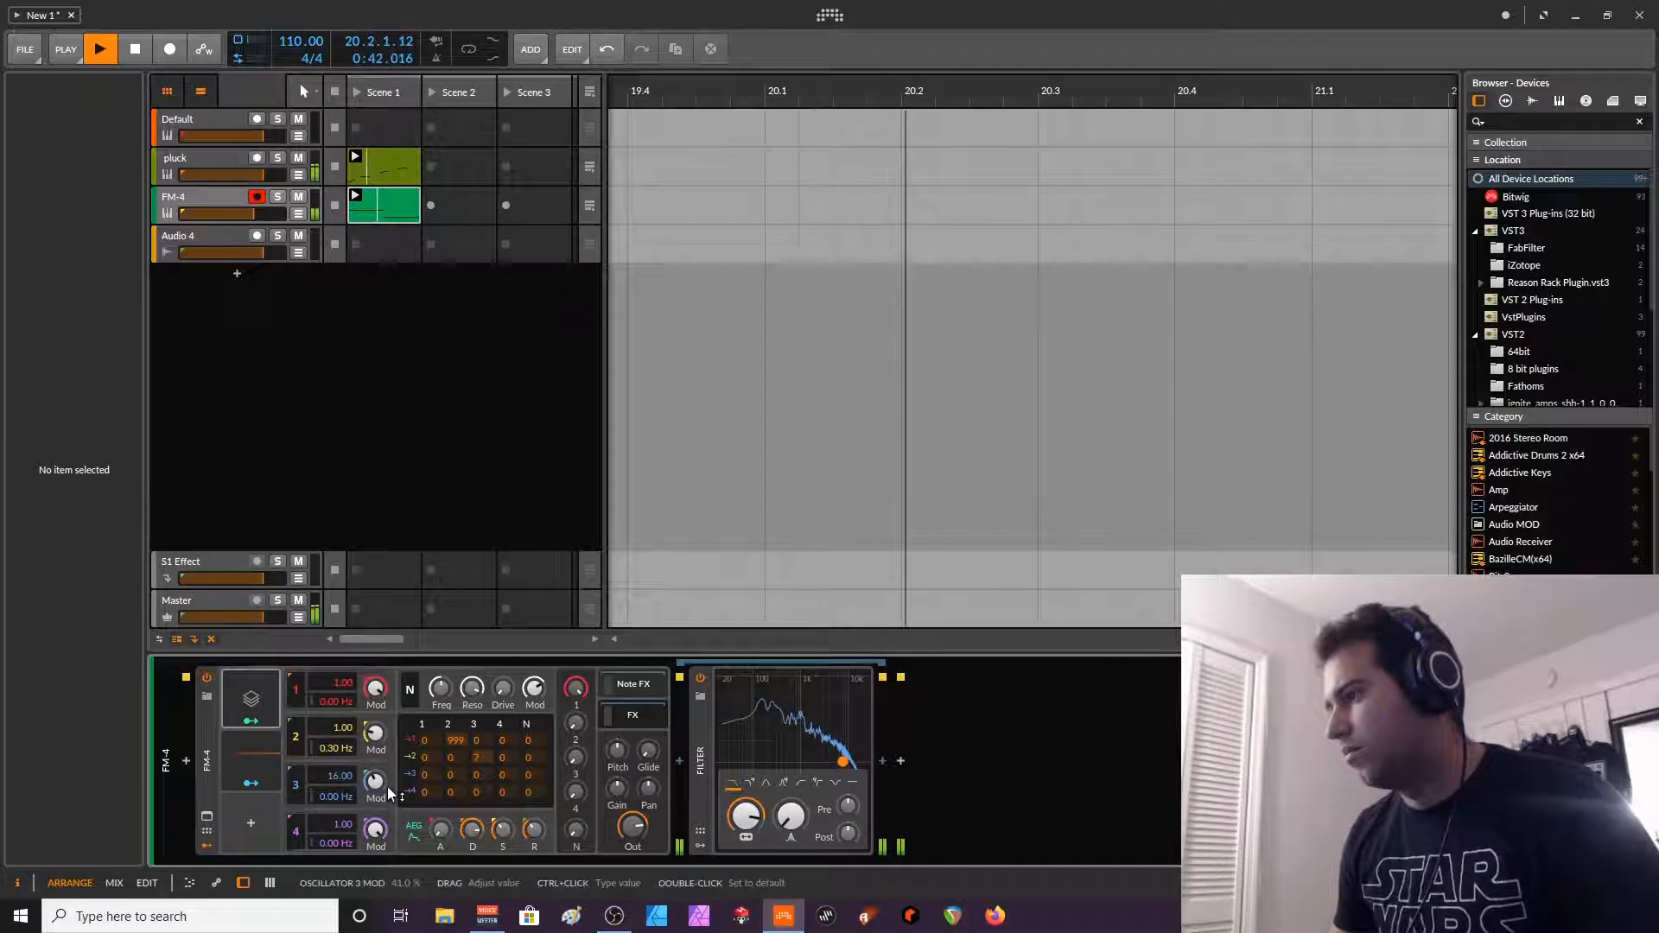
mouse_move(375, 786)
left_mouse_down()
mouse_move(375, 805)
mouse_move(375, 772)
left_mouse_up()
- Modulate oscillator 3's modulation level from the Classic LFO by 0.120 and lower the Filter's cutoff frequency
left_click(253, 784)
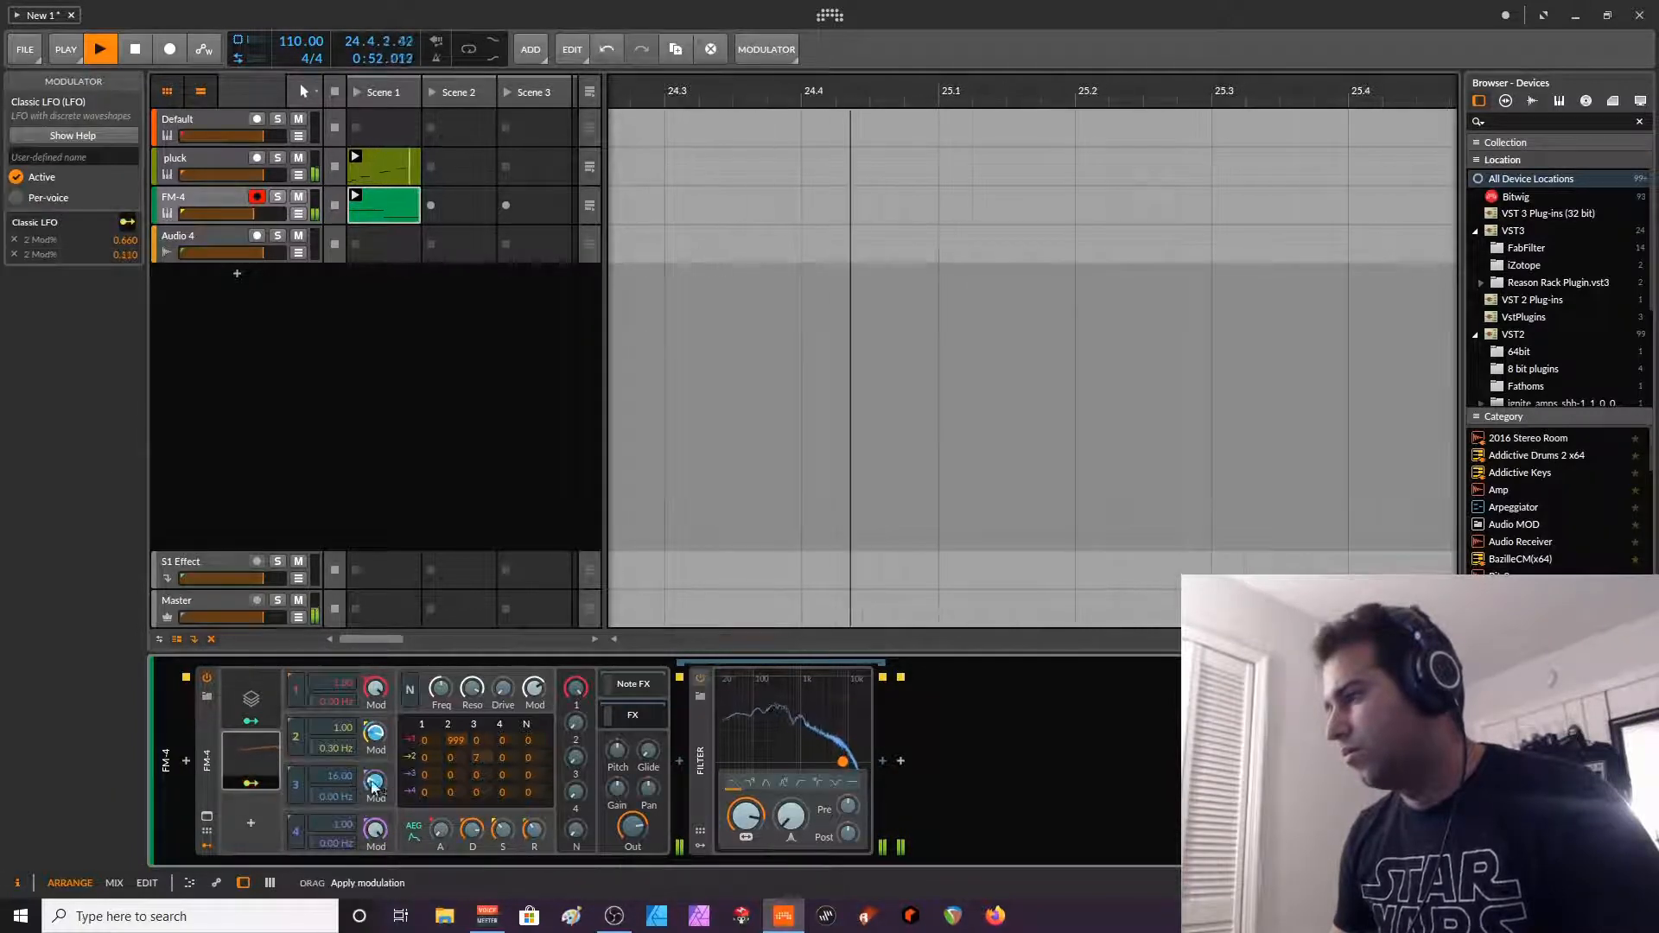
left_click_drag(749, 822, 749, 831)
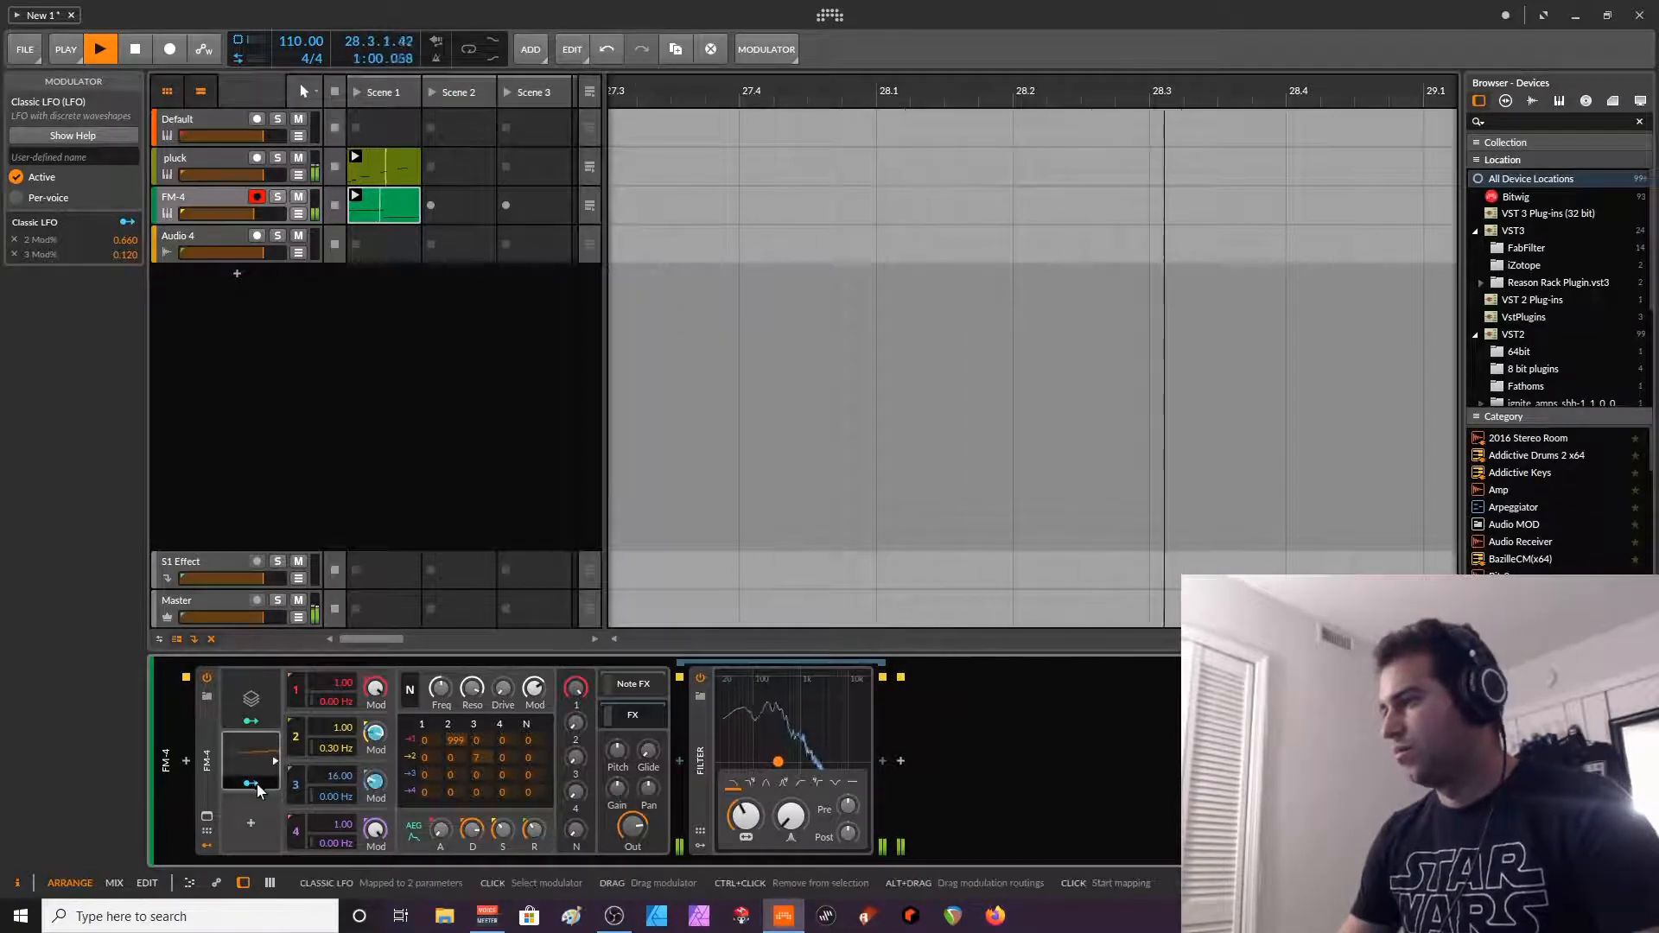
- Copy the Classic LFO into a second FM-4 modulator slot and set the copy's rate to 2/1
right_click(237, 743)
left_click(312, 837)
right_click(238, 802)
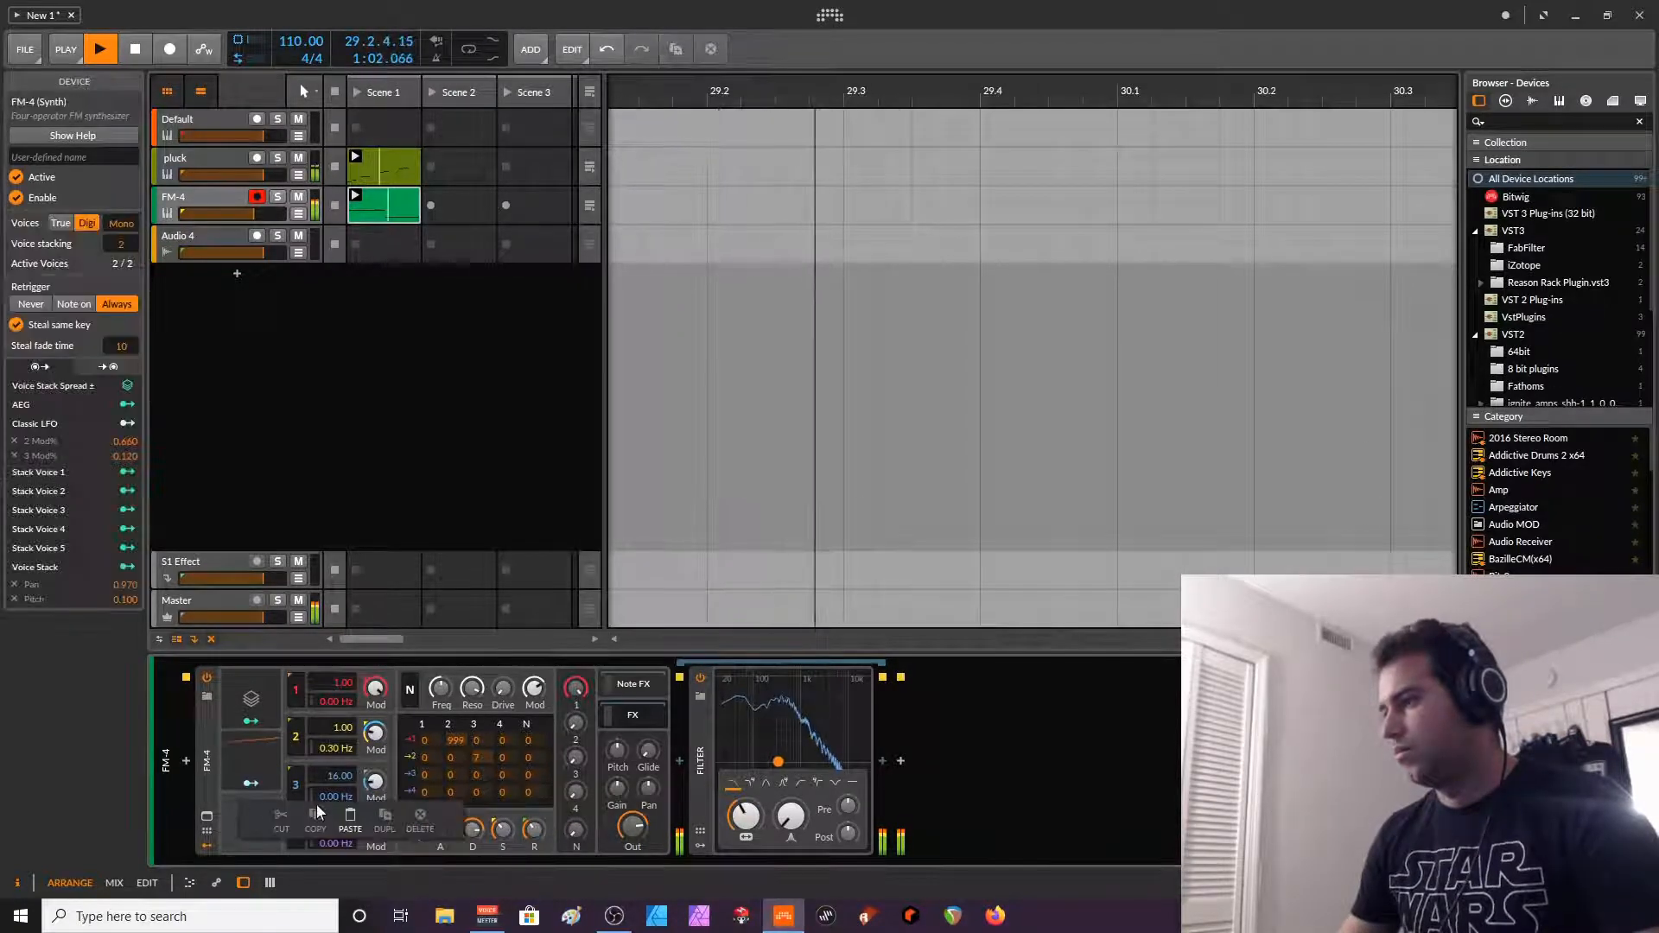
left_click(308, 806)
left_click(275, 819)
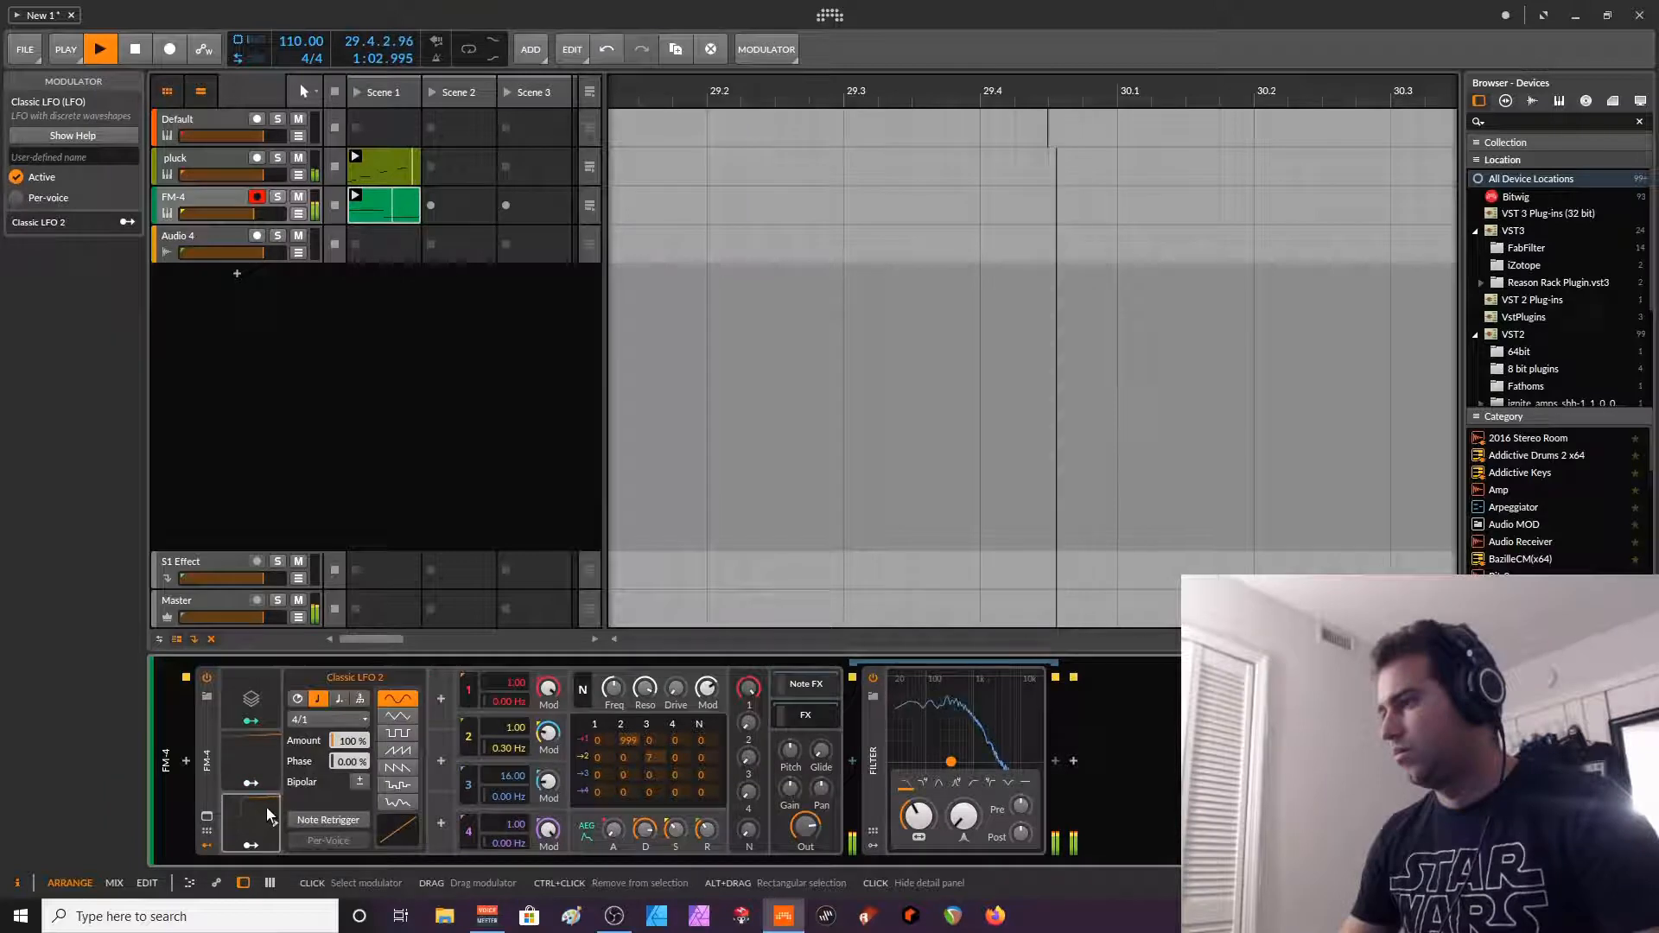
left_click(329, 719)
left_click(313, 572)
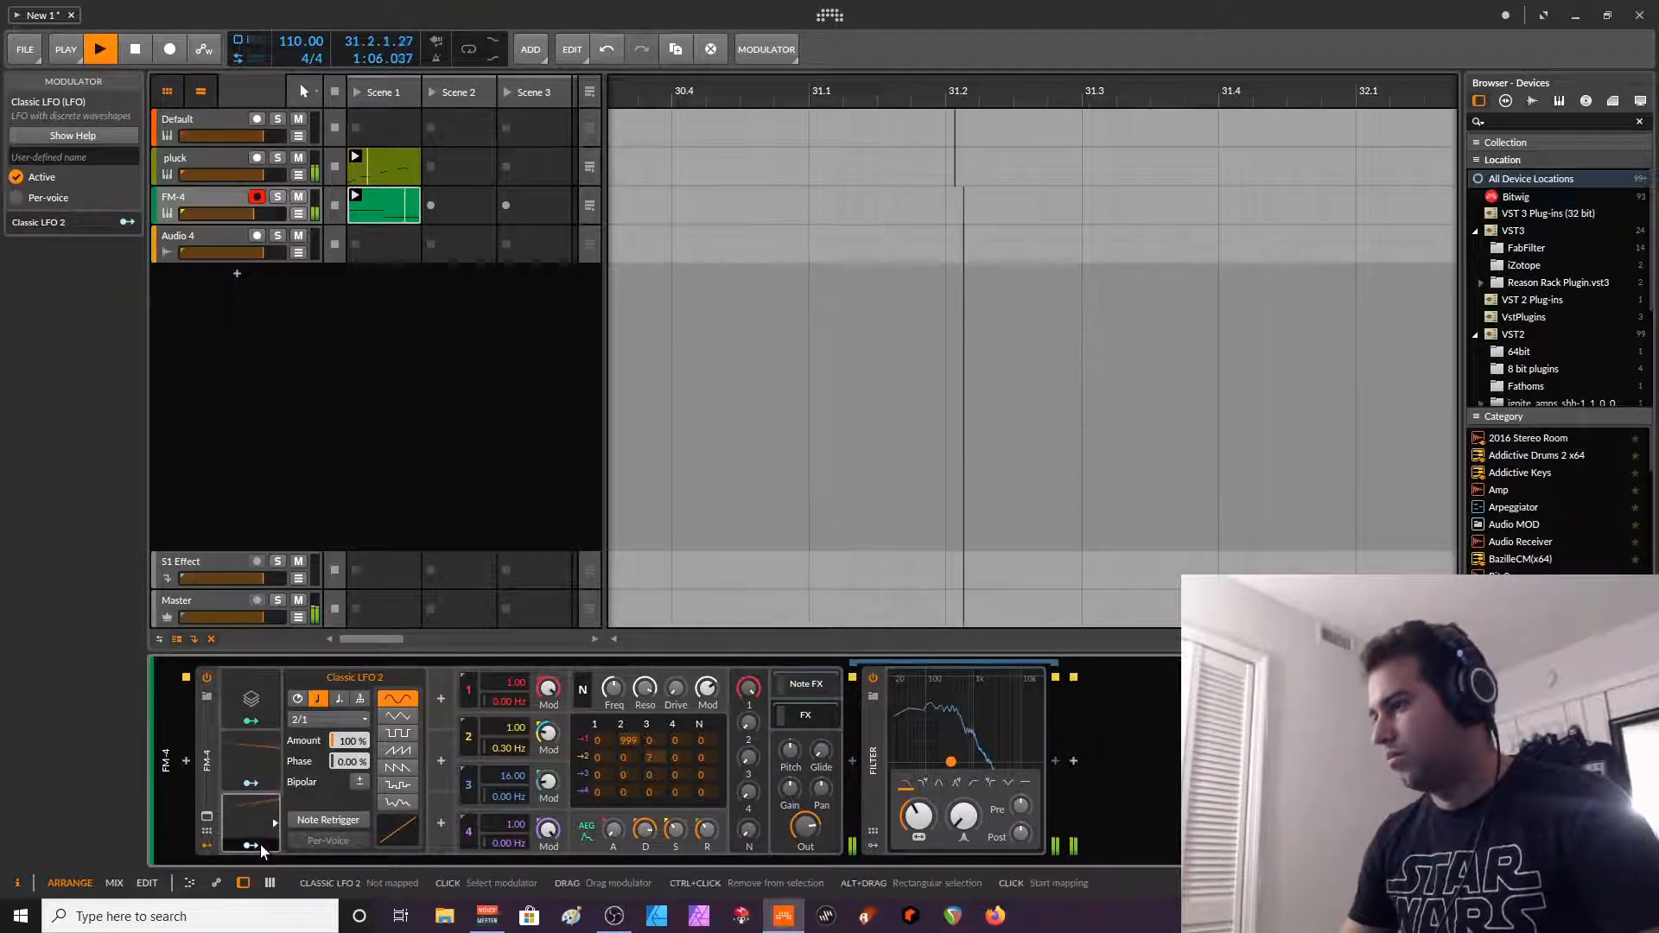
- Modulate the Filter's cutoff frequency from the second Classic LFO by 46.80
left_click(252, 845)
left_click_drag(919, 815, 919, 785)
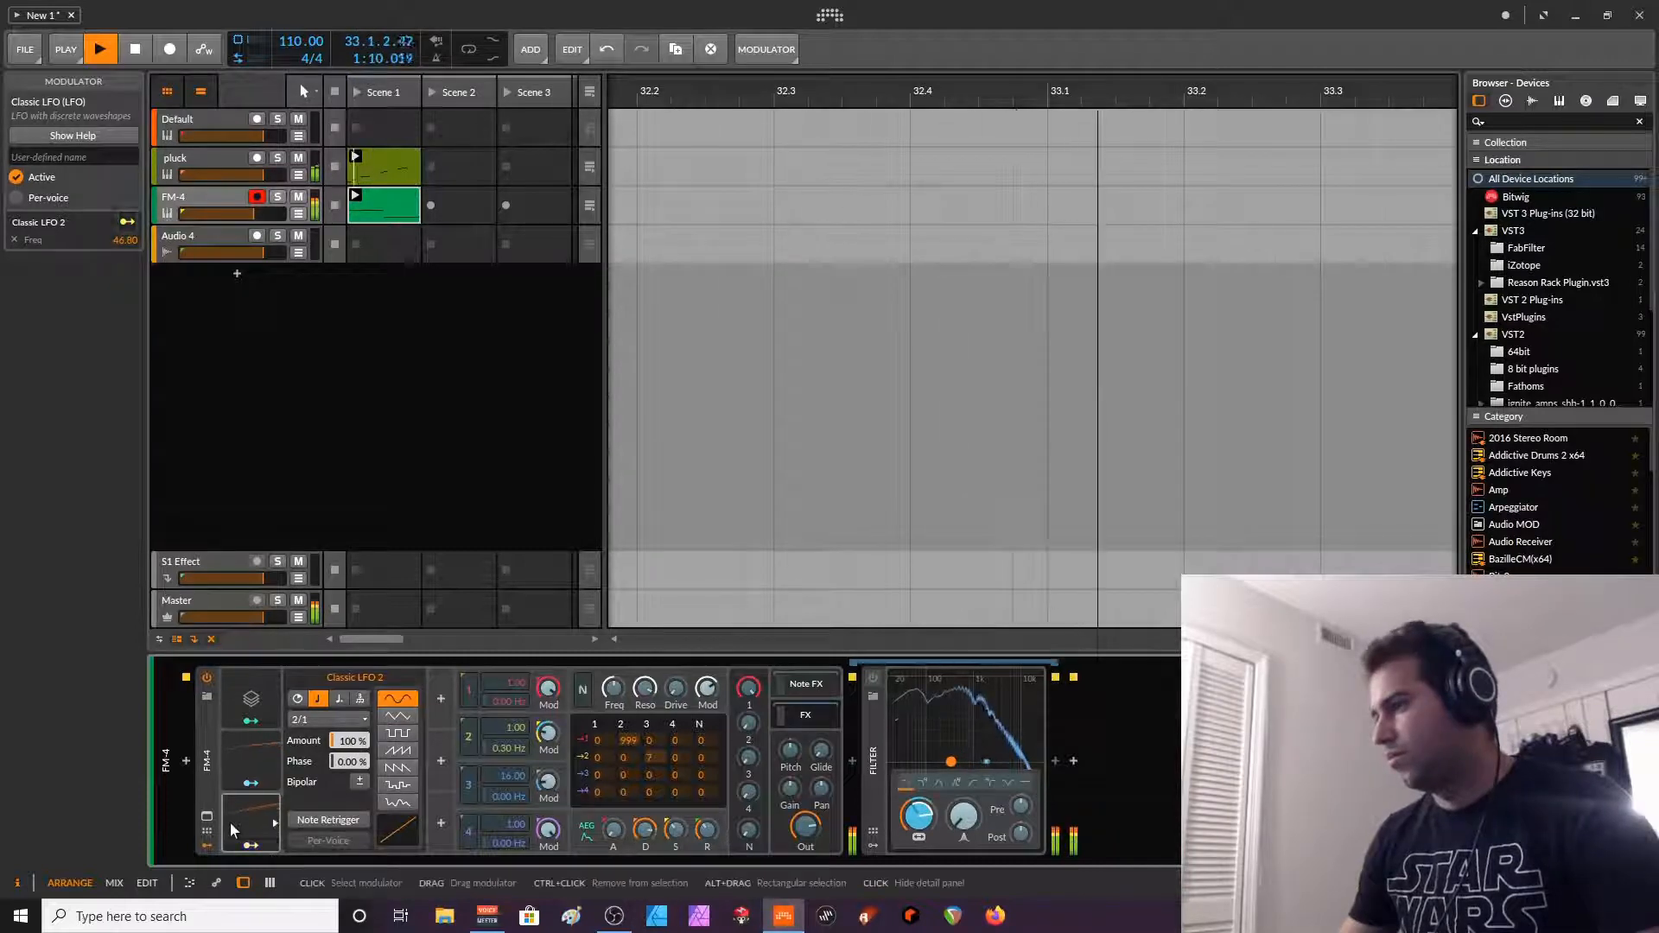
left_click(275, 824)
left_click(252, 844)
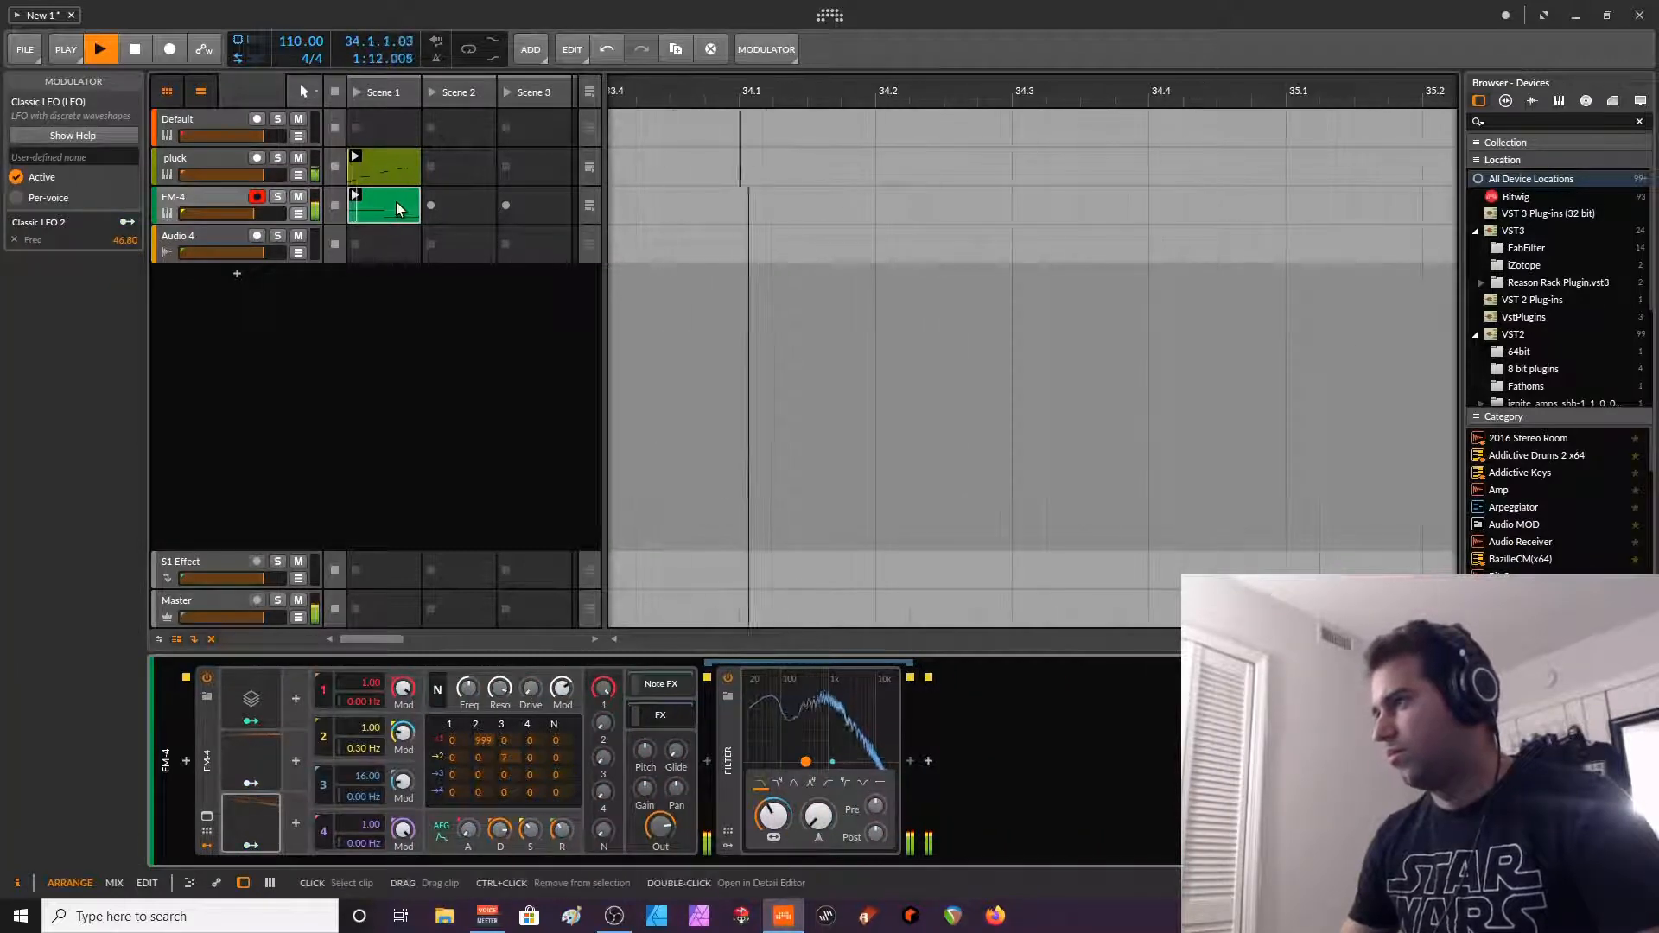
- Lengthen the FM-4 amp envelope's attack while auditioning the clips
key("space")
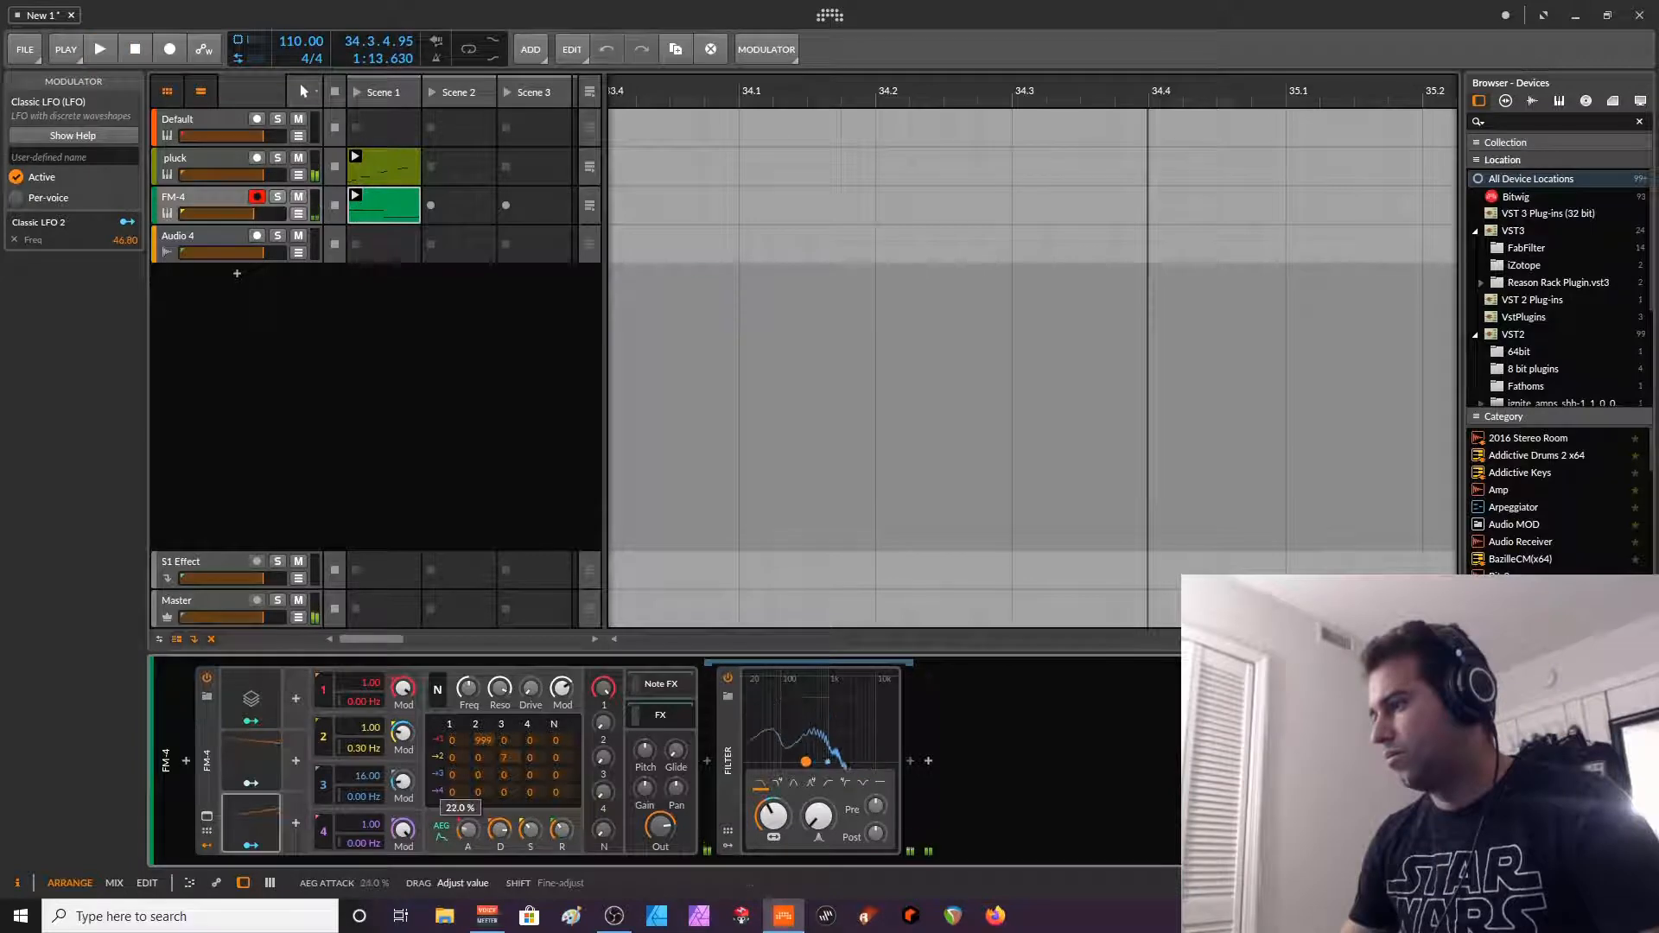
key("space")
left_click_drag(470, 836, 471, 778)
key("space")
key("space")
left_click_drag(470, 837, 469, 831)
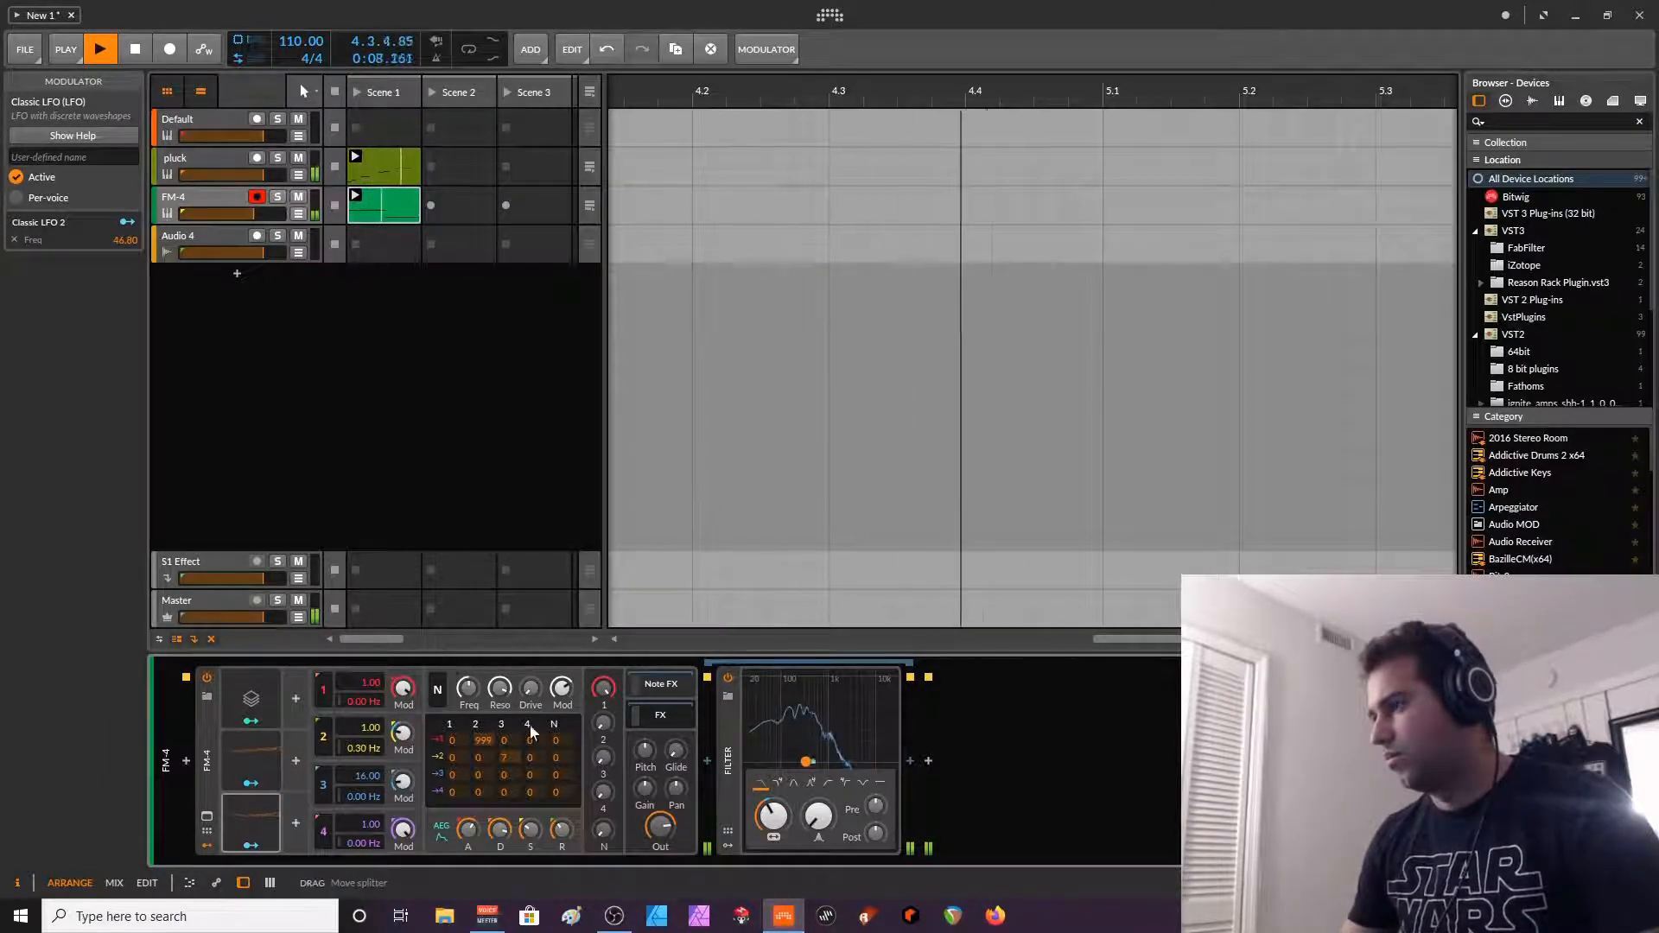
left_click(542, 832)
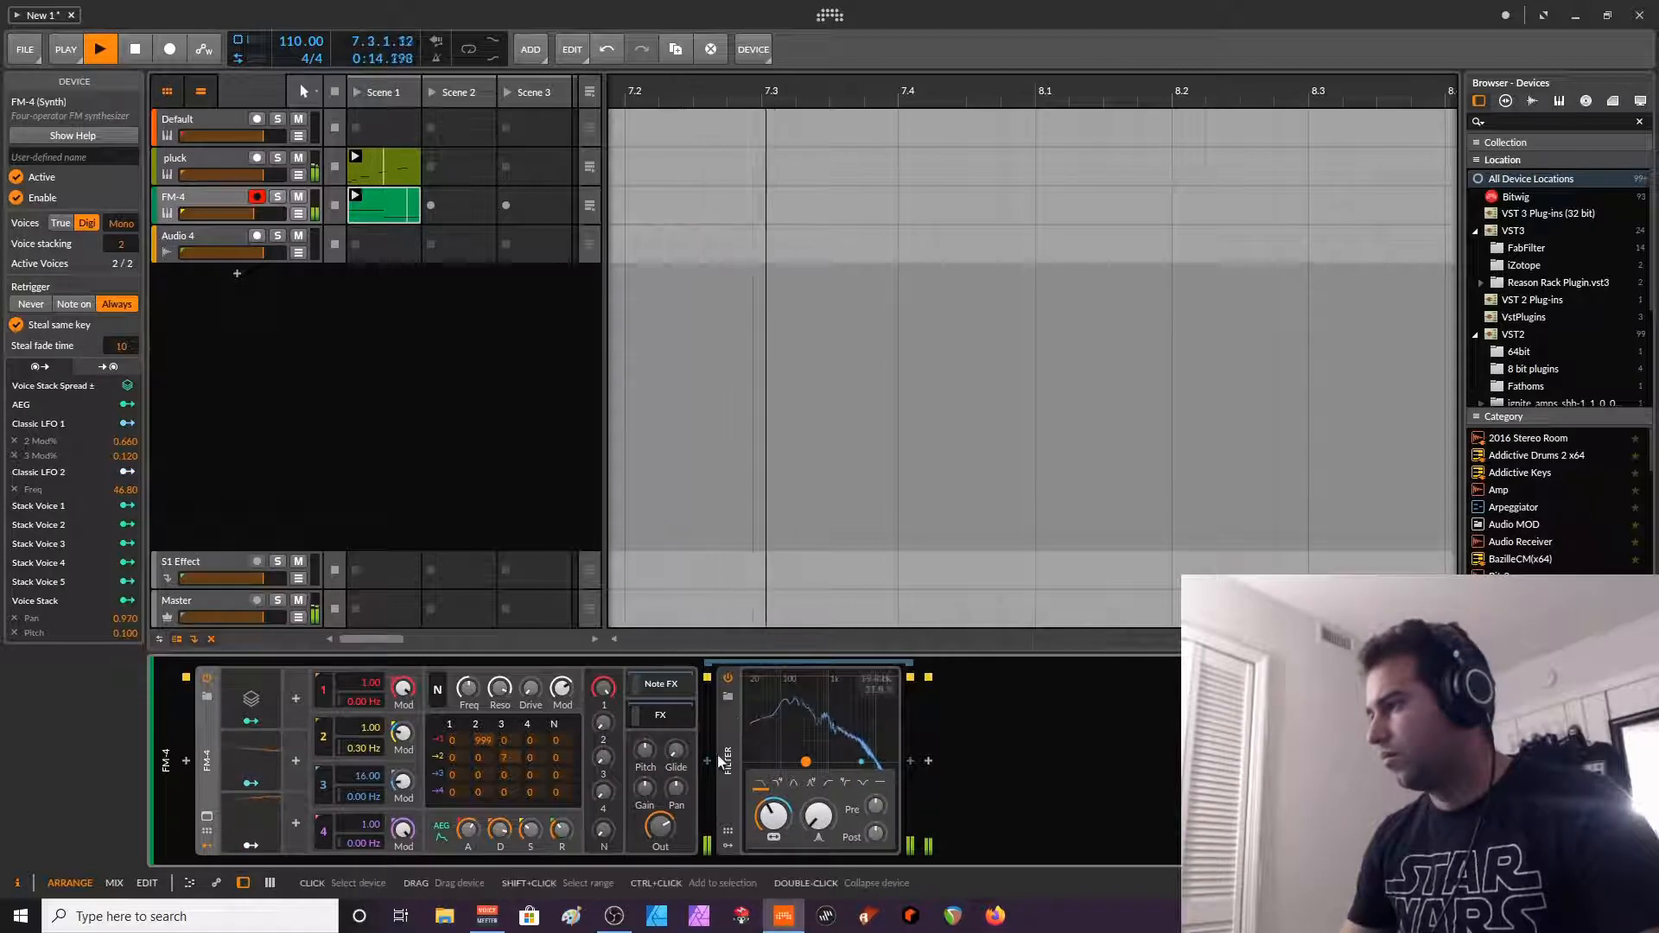
- Insert an EQ-5 before the Filter and reduce the lows with band 1 at 59 Hz and band 2 at -1.5 dB, 145 Hz
left_click(705, 774)
type("eq")
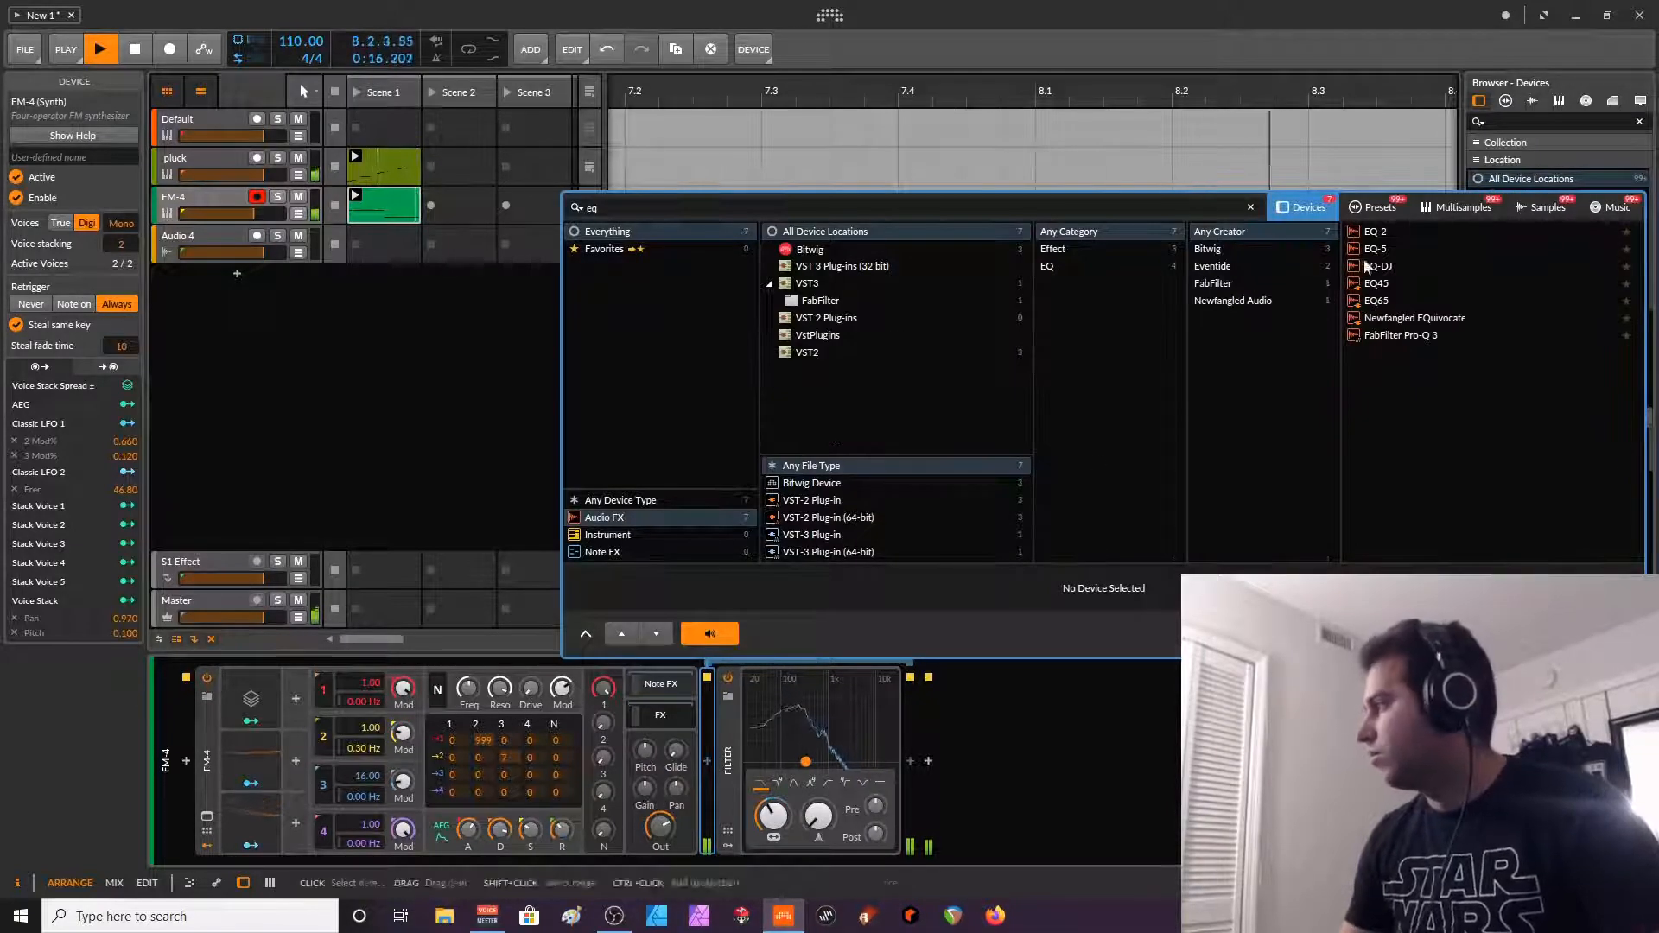
left_click(1376, 249)
left_click_drag(807, 729, 828, 731)
key("Return")
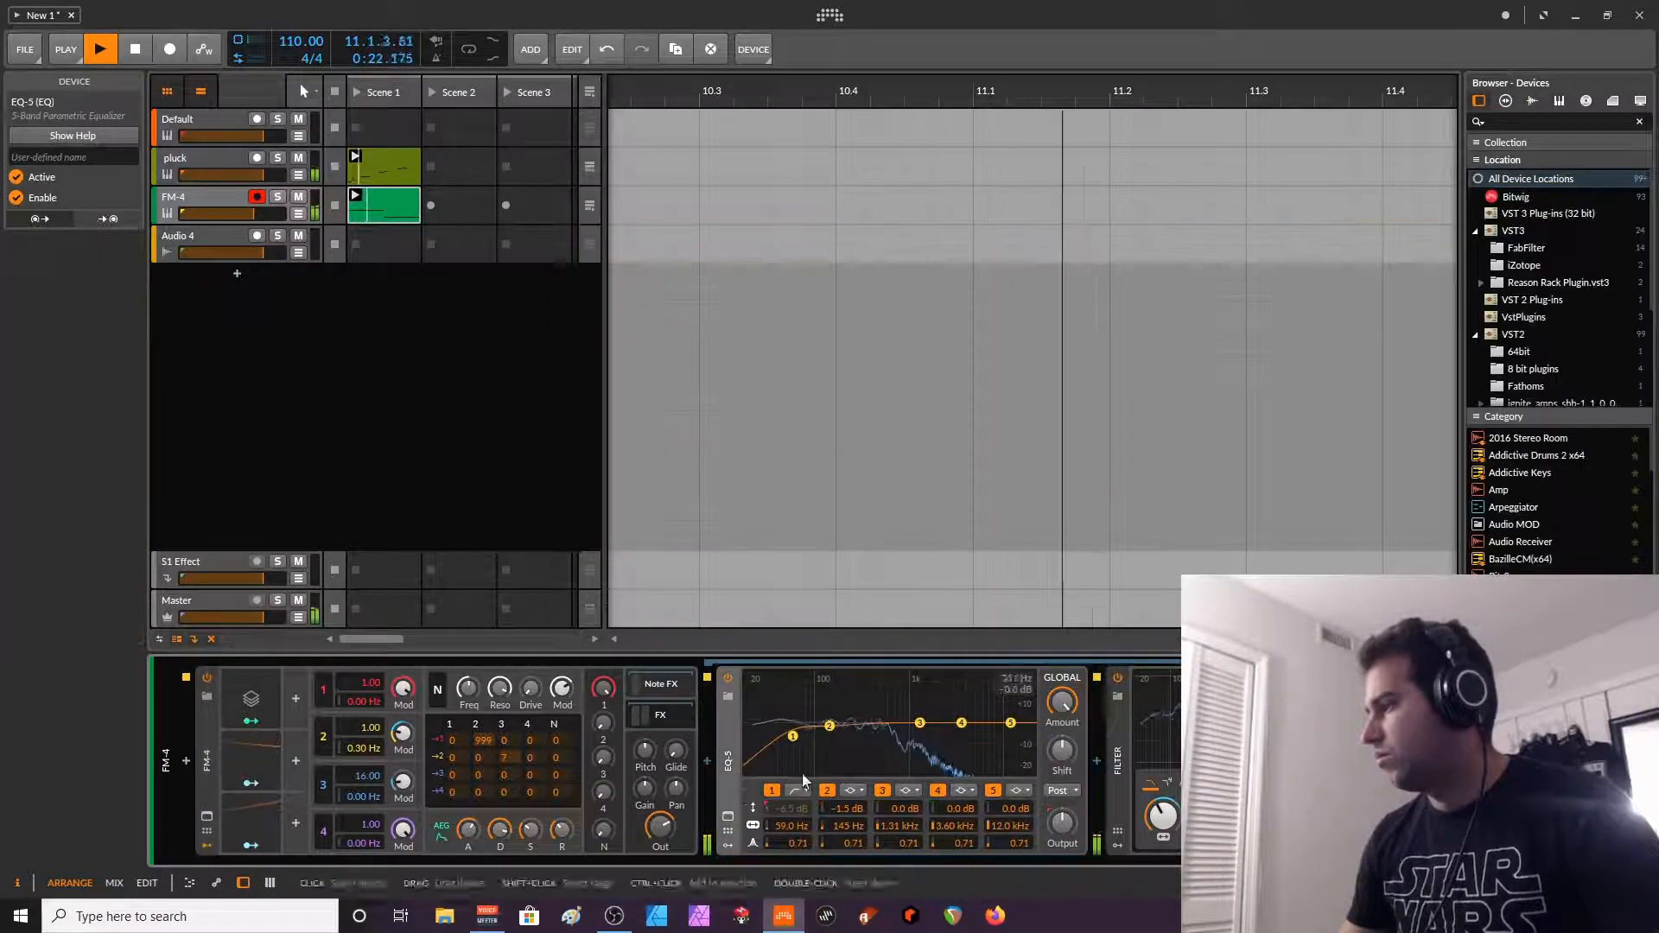
left_click(728, 816)
left_click(722, 814)
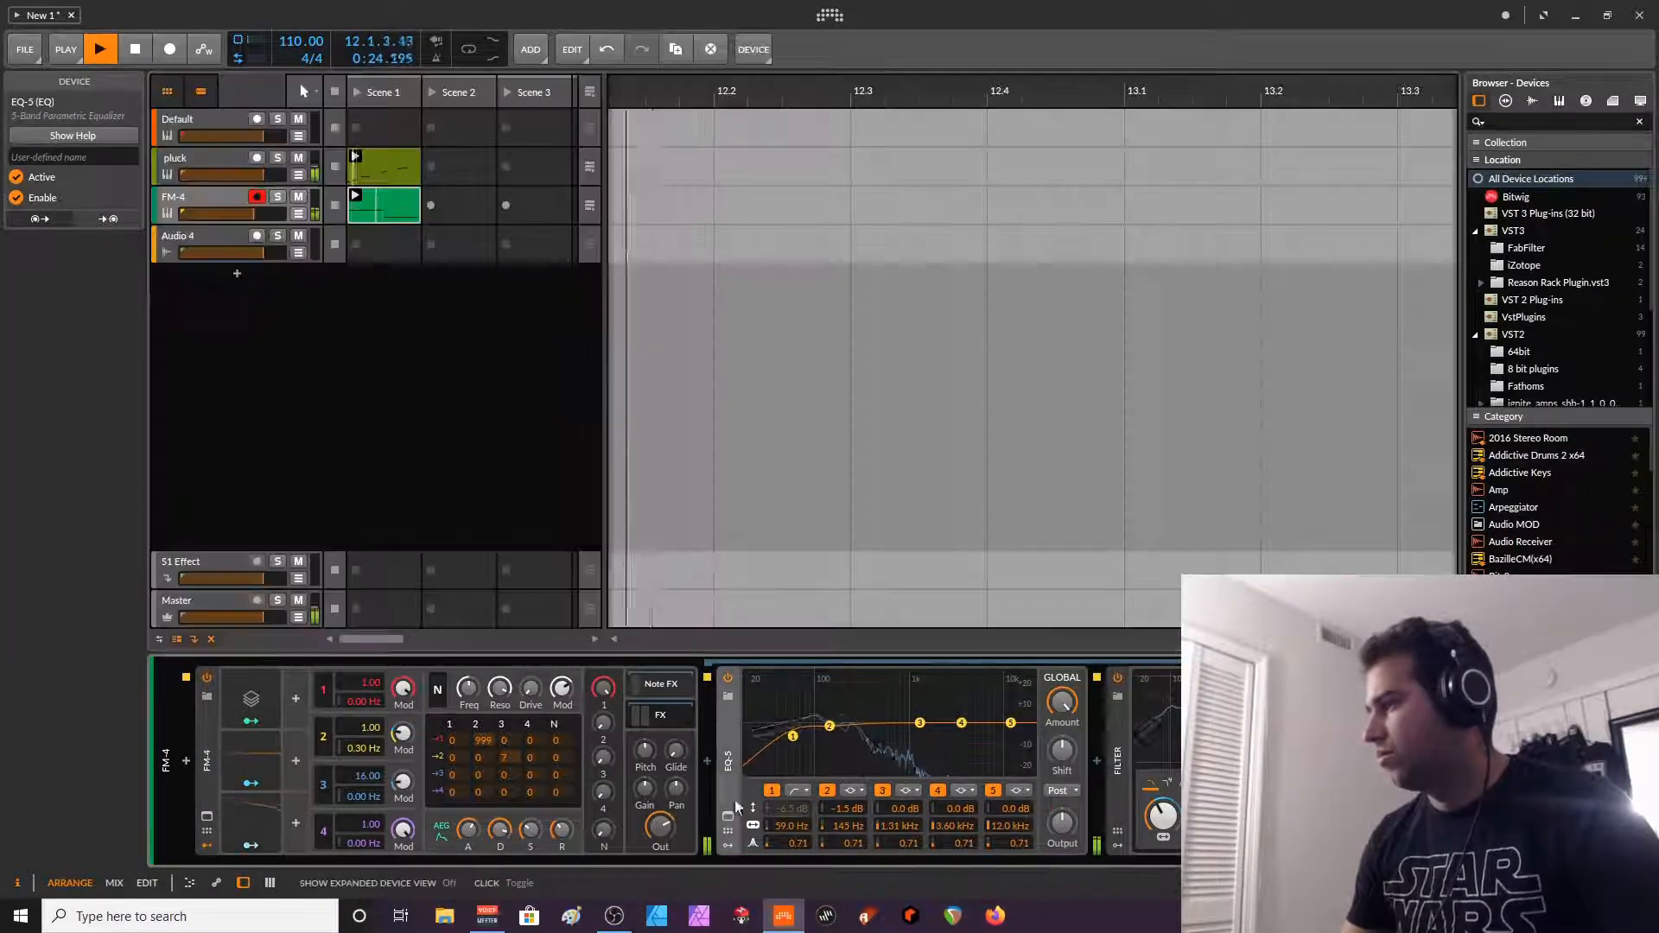
key("space")
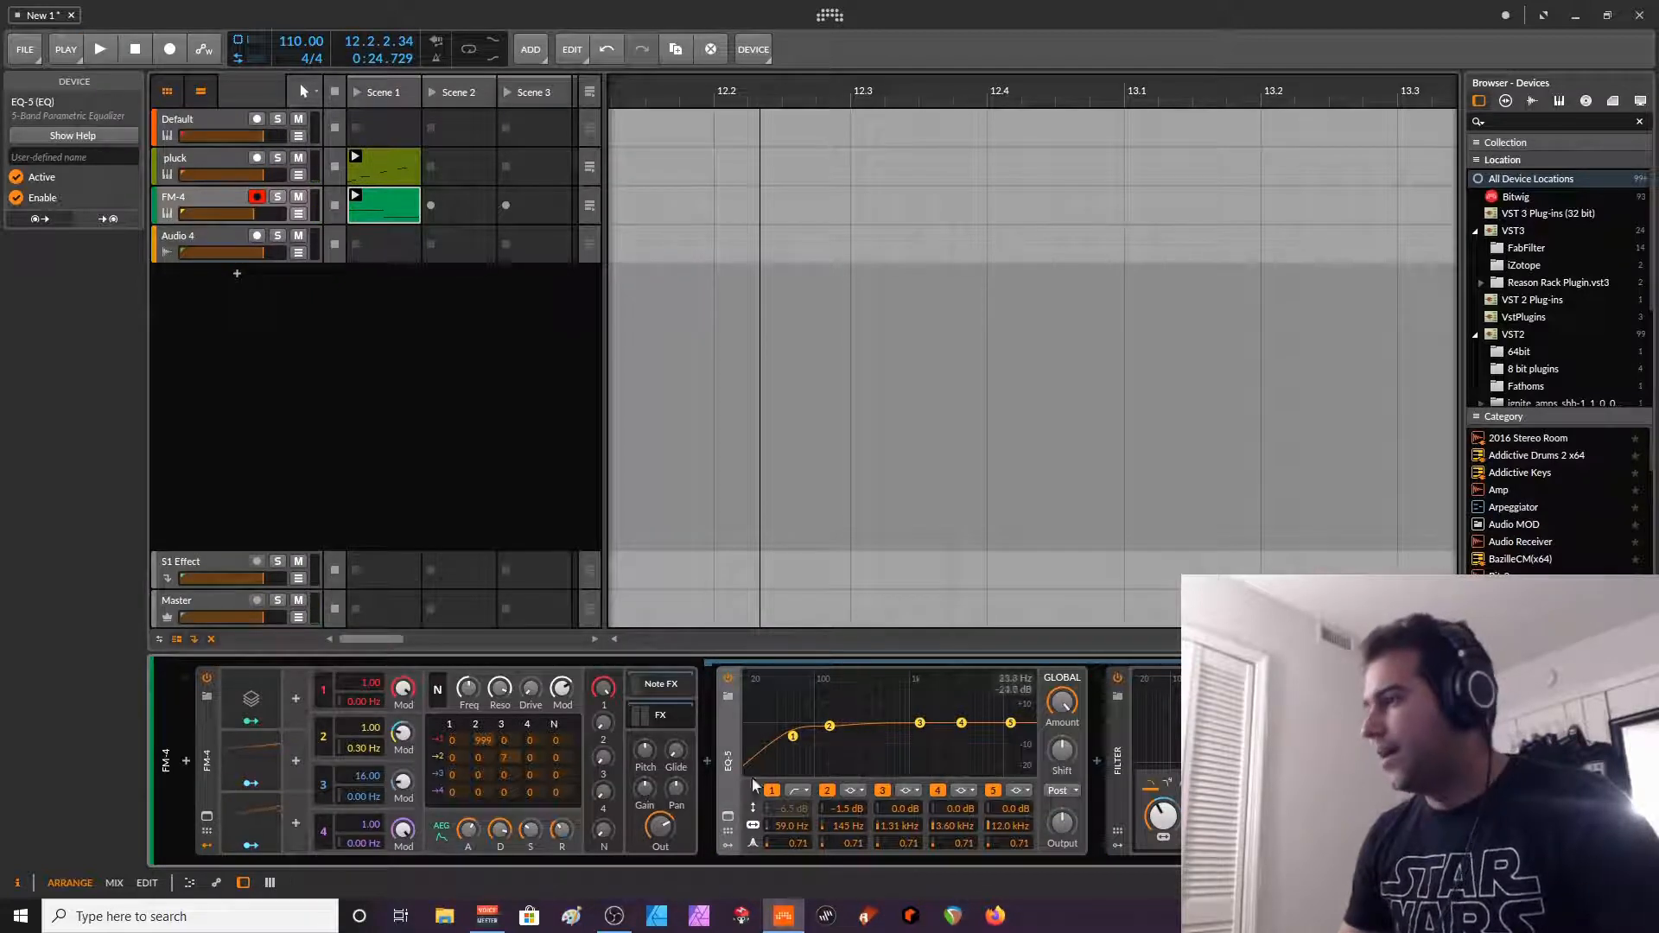
- Collapse the EQ-5 and Filter devices and add a Delay-1 after the Filter
double_click(723, 744)
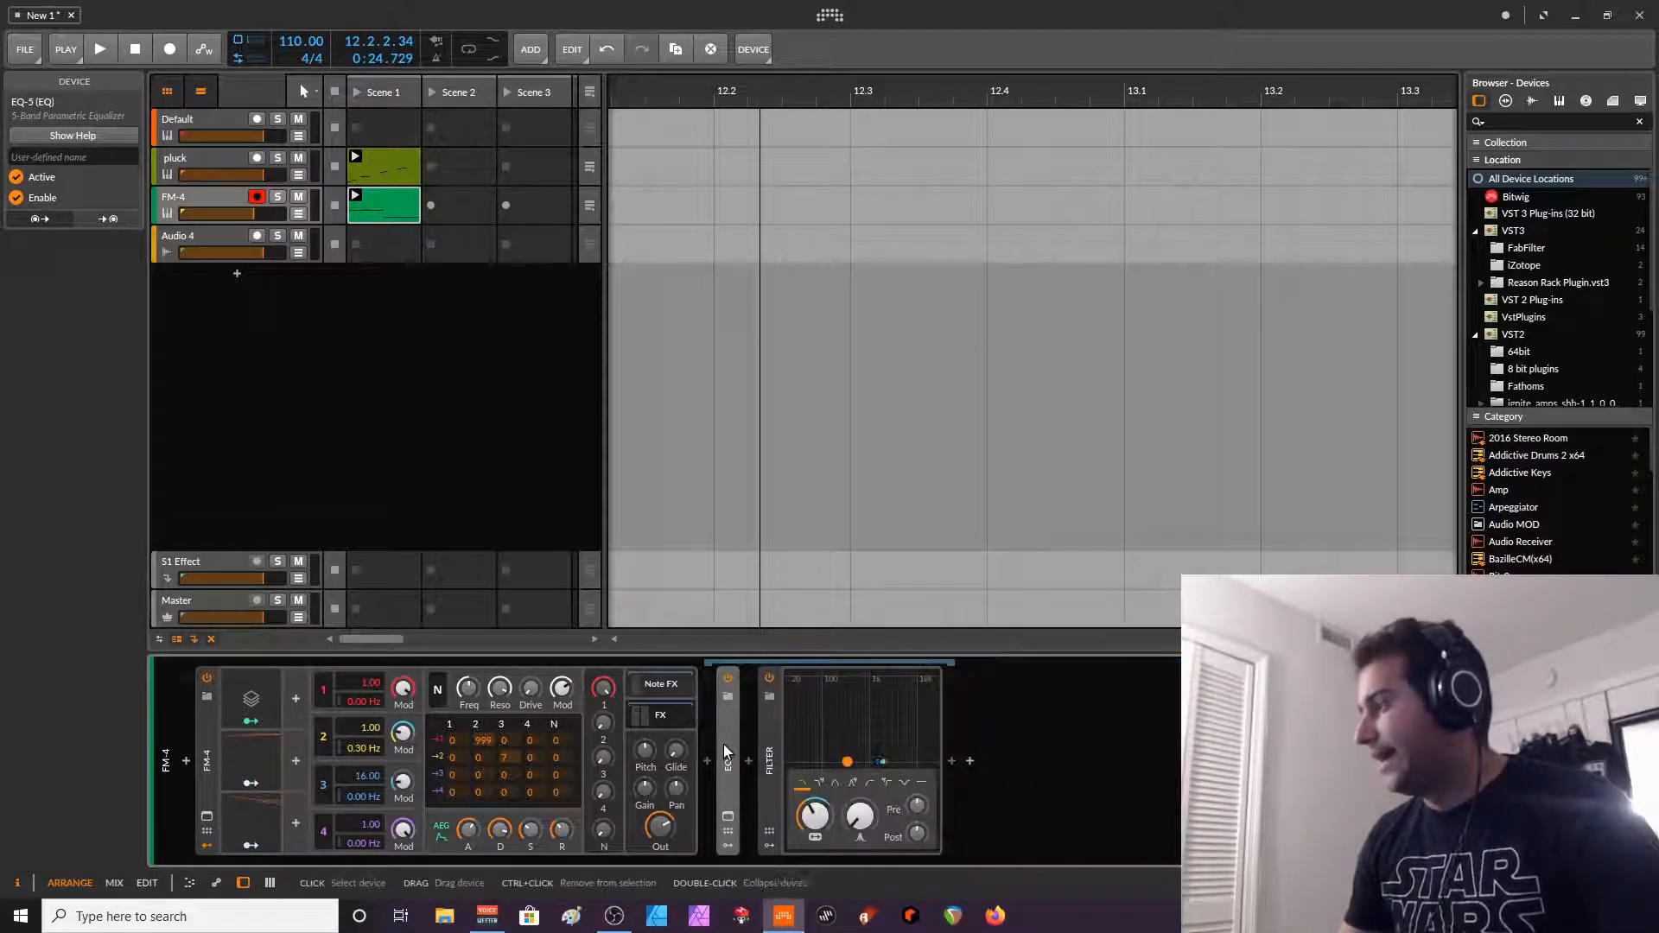
double_click(771, 759)
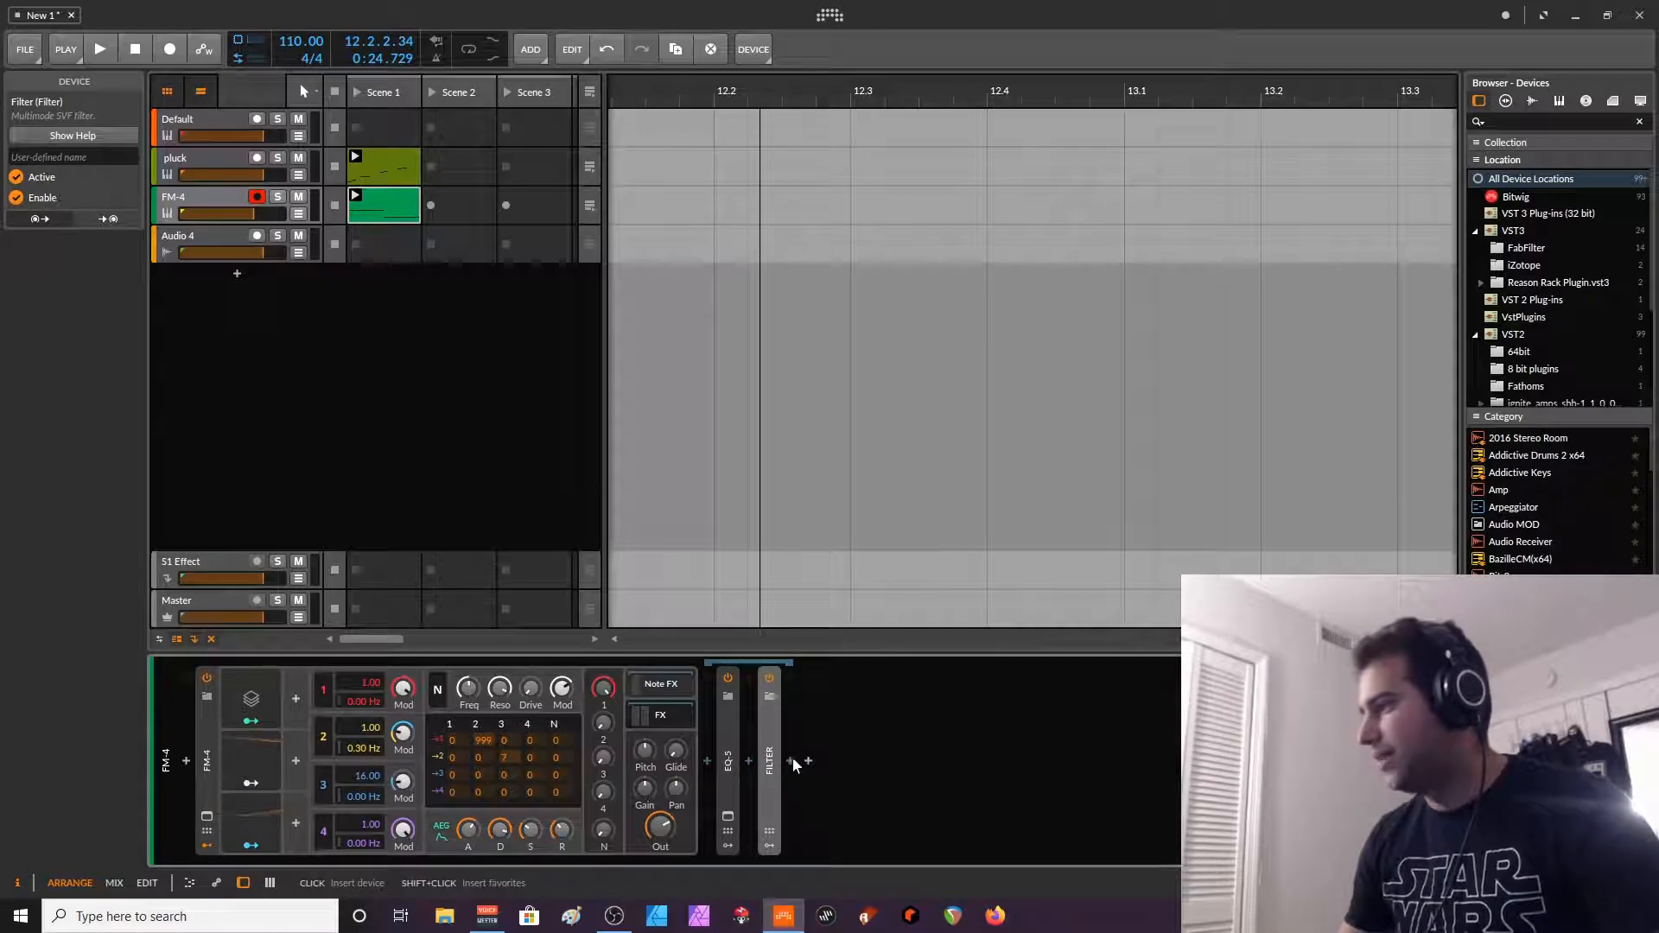
left_click(791, 762)
type("dela")
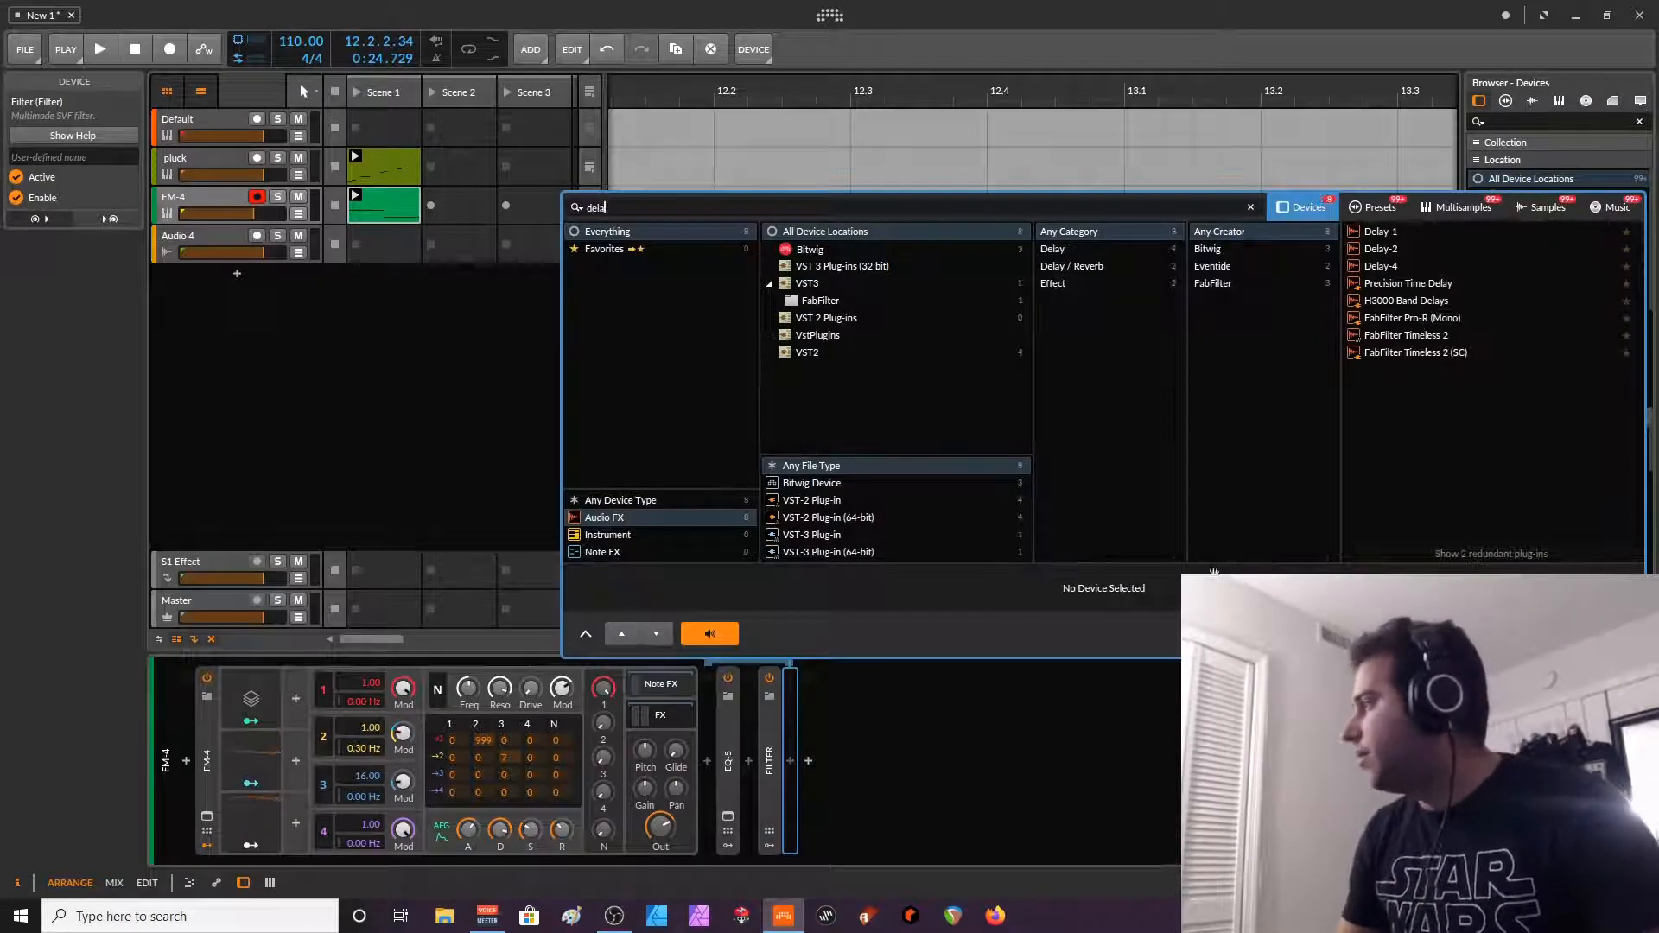
double_click(1377, 234)
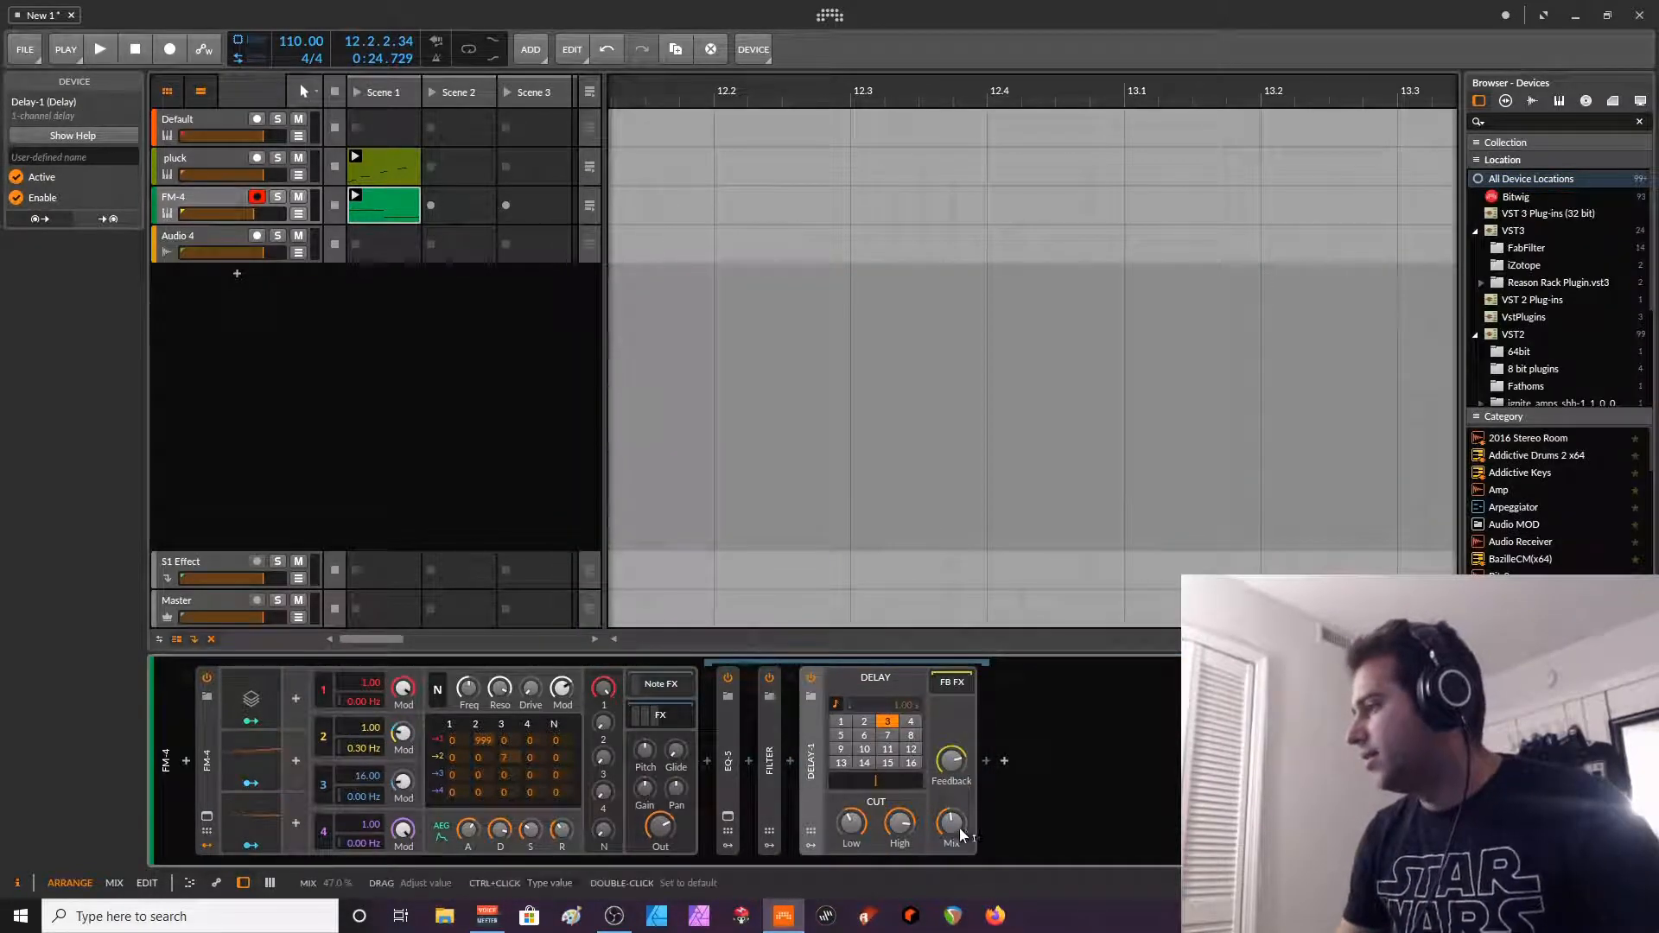
- Lower the Delay-1's mix, set its feedback to -14 dB and start playback
left_click(950, 761, "ctrl")
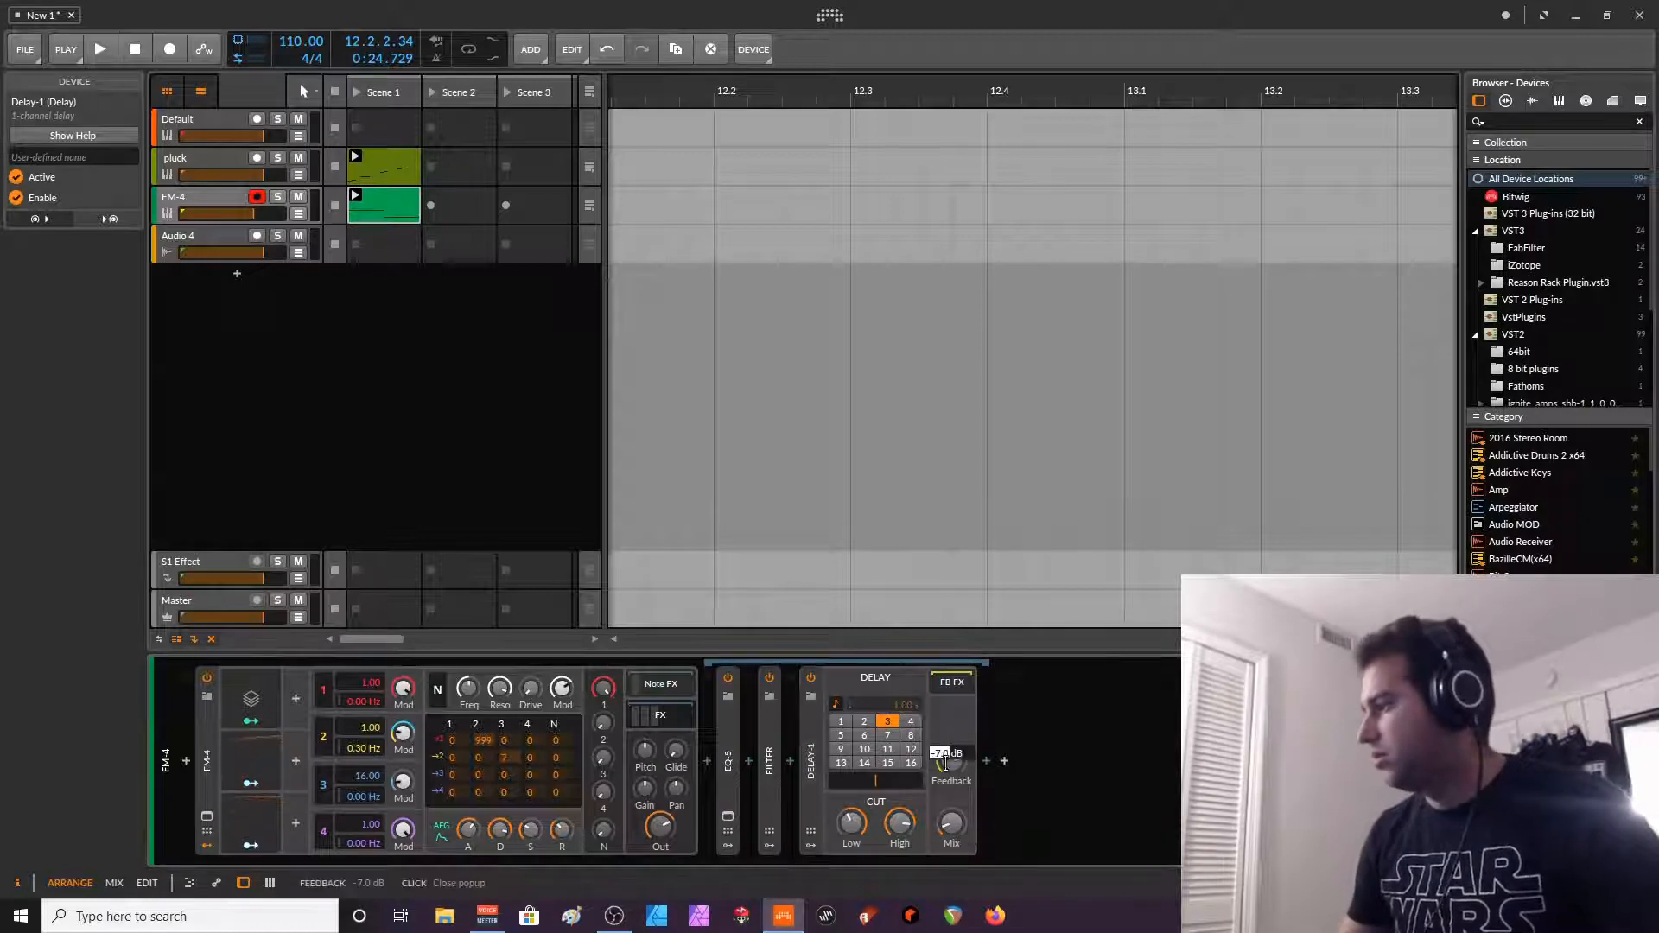
type("-1")
key("Return")
key("space")
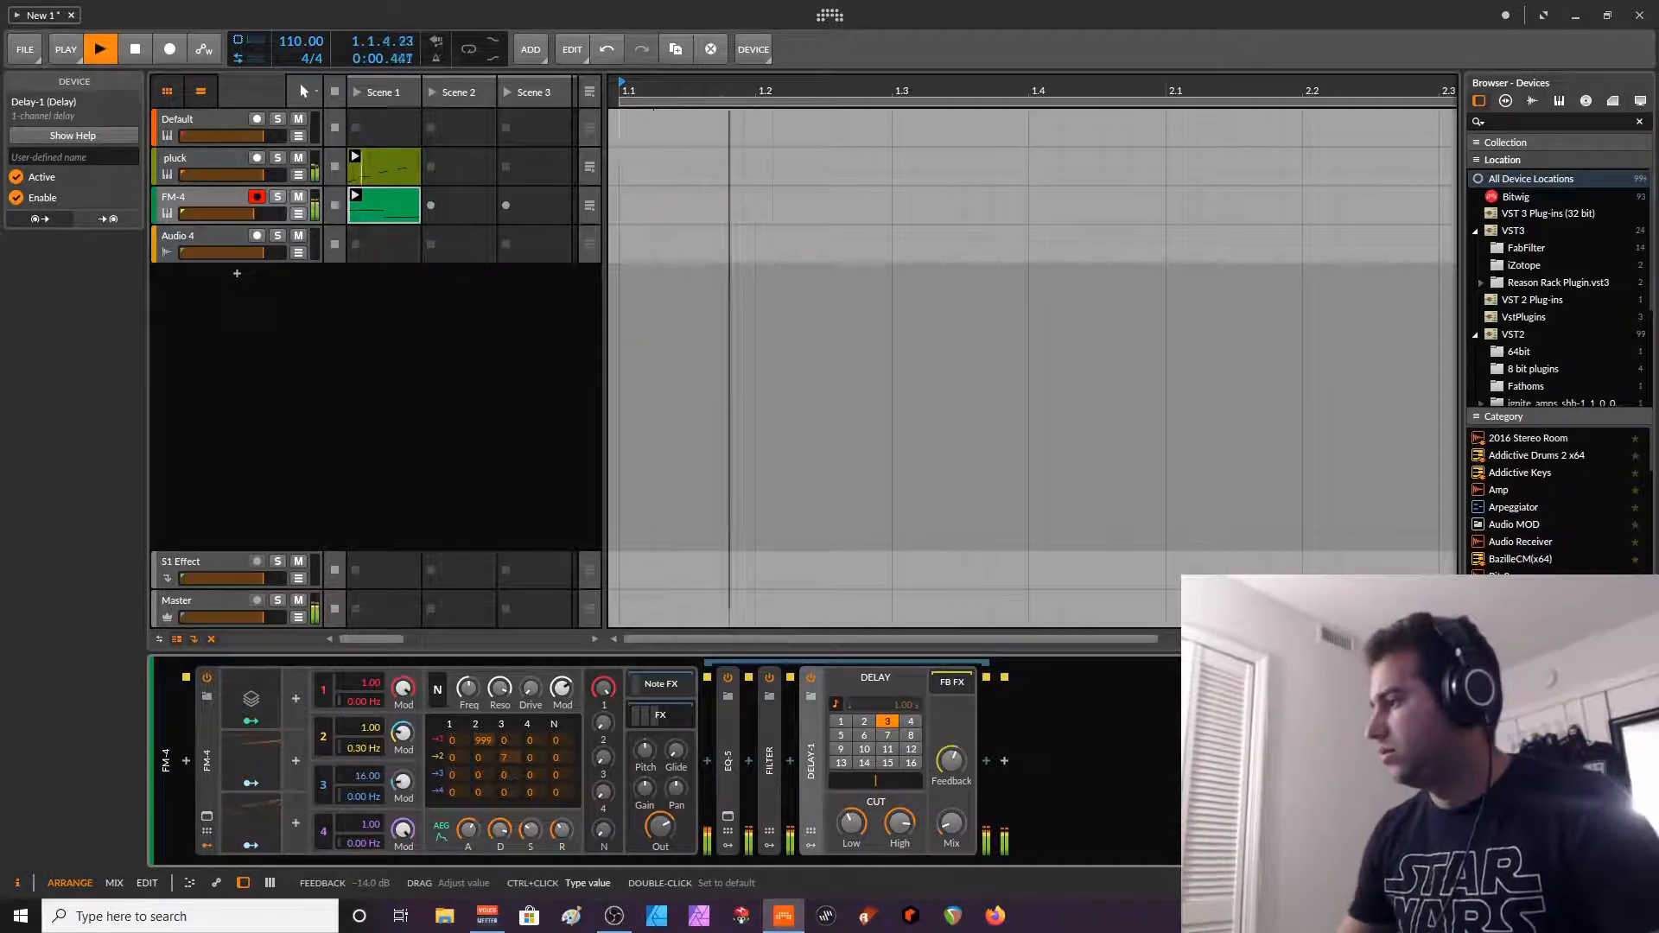
- Insert a Chorus between the Filter and the Delay-1 and play the clips
left_click(789, 760)
type("cho")
left_click(1398, 232)
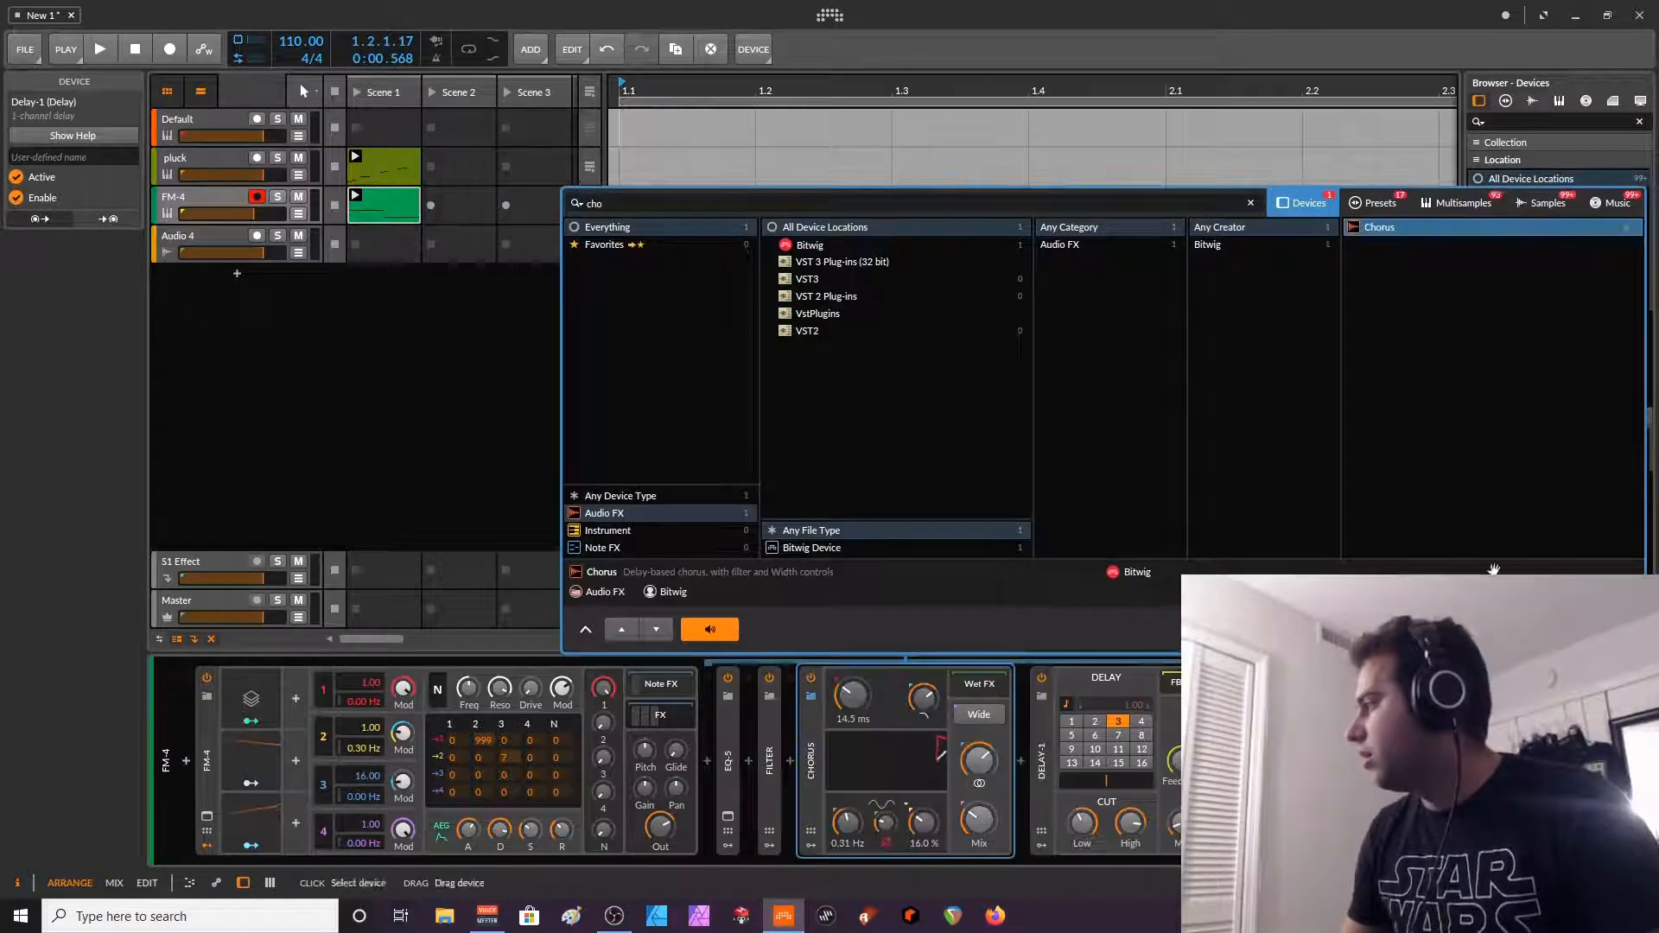
key("Return")
key("space")
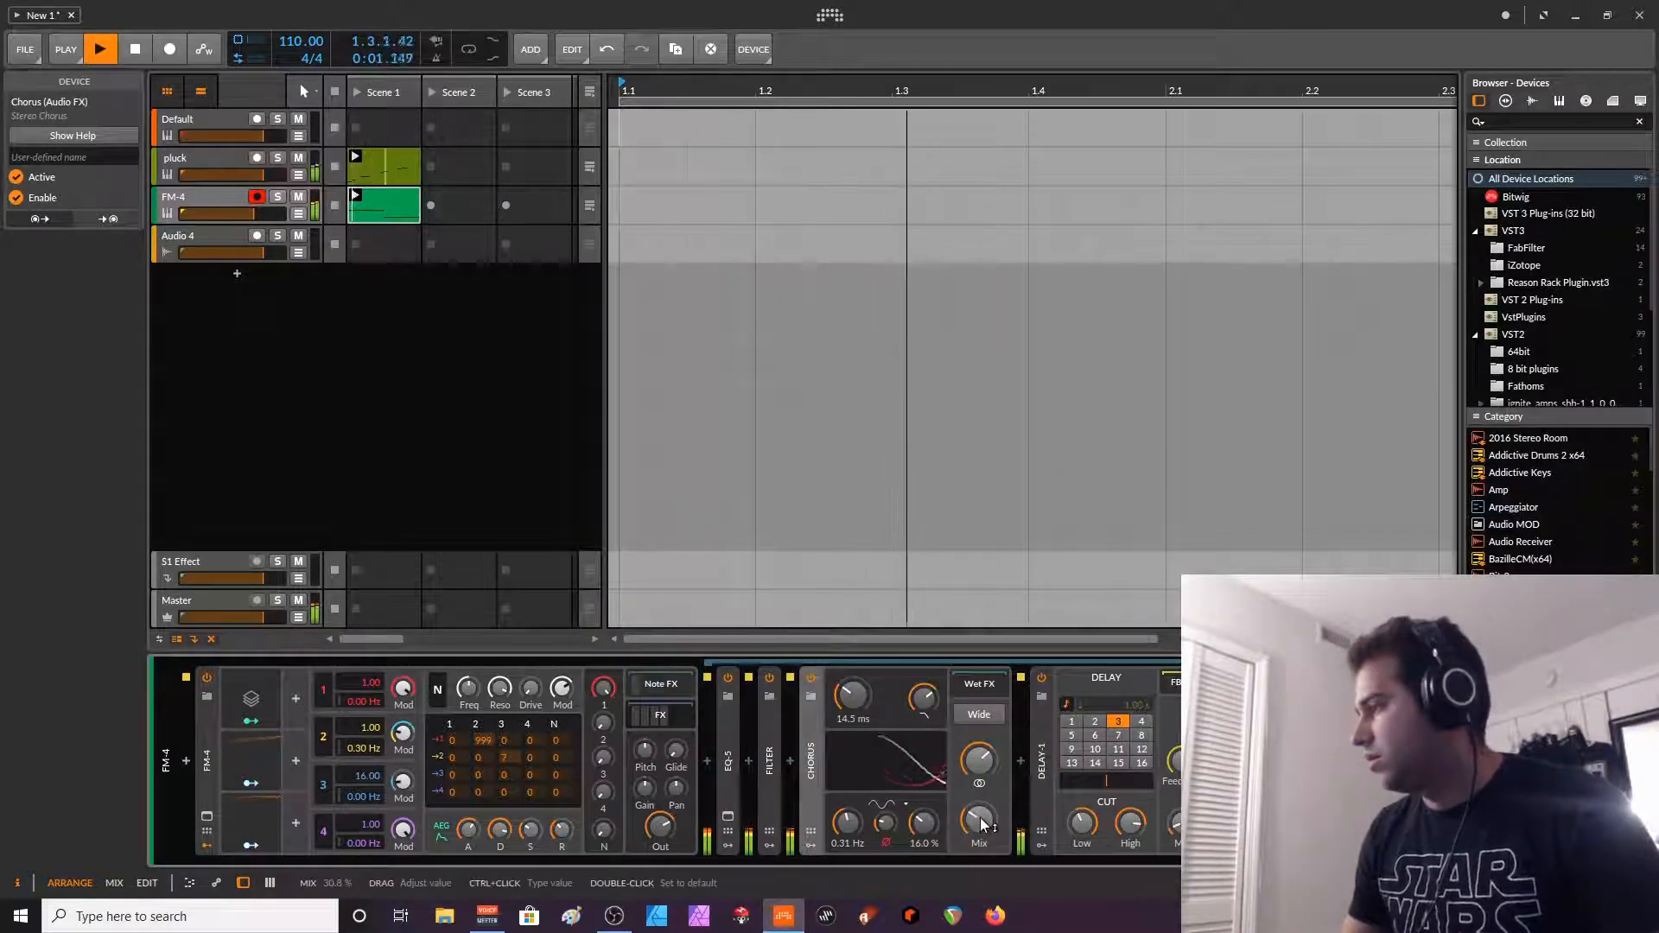
- Adjust the Chorus's mix and width while listening to the clips
type("10")
key("Return")
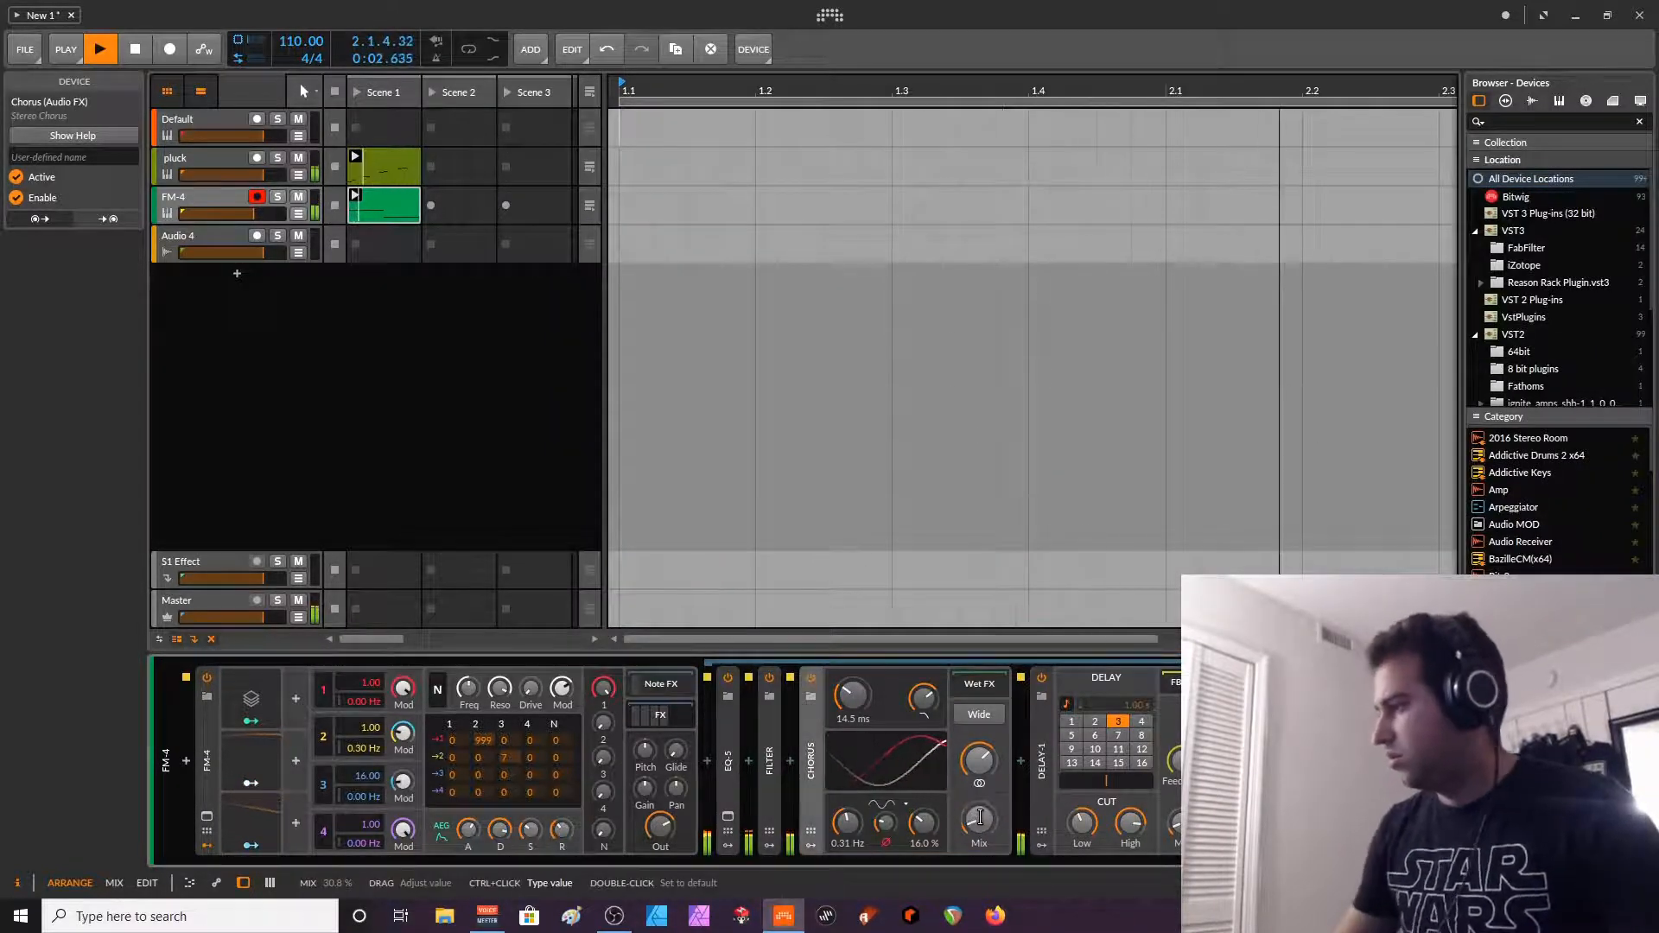
left_click(979, 760, "ctrl")
type("30")
key("Return")
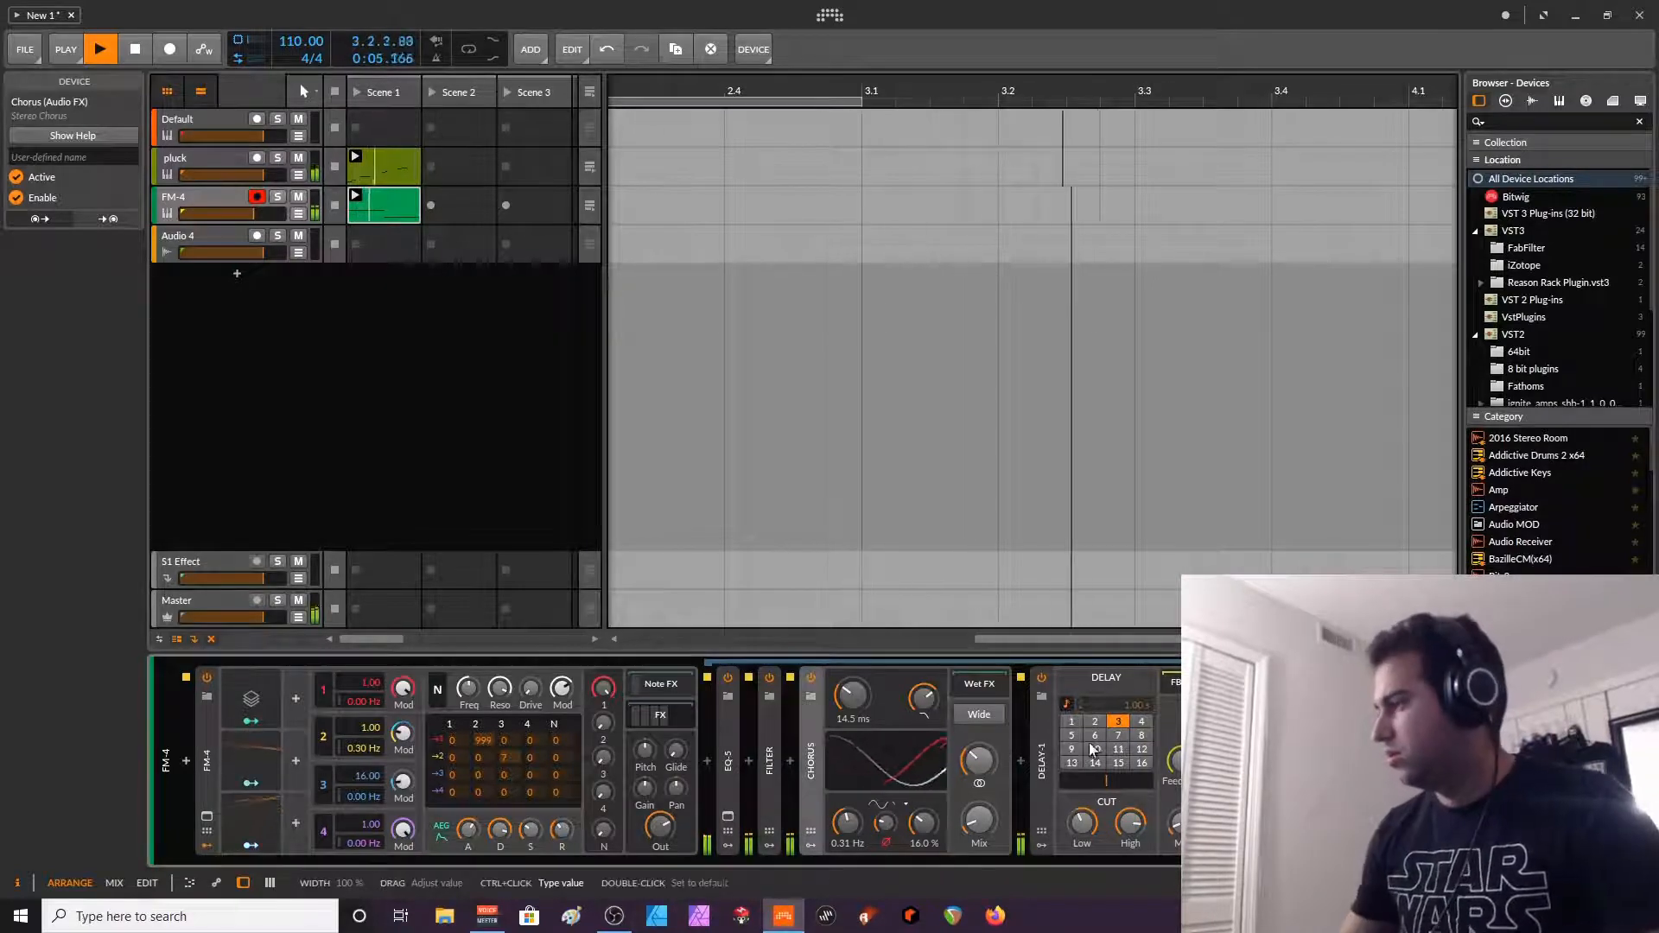
key("space")
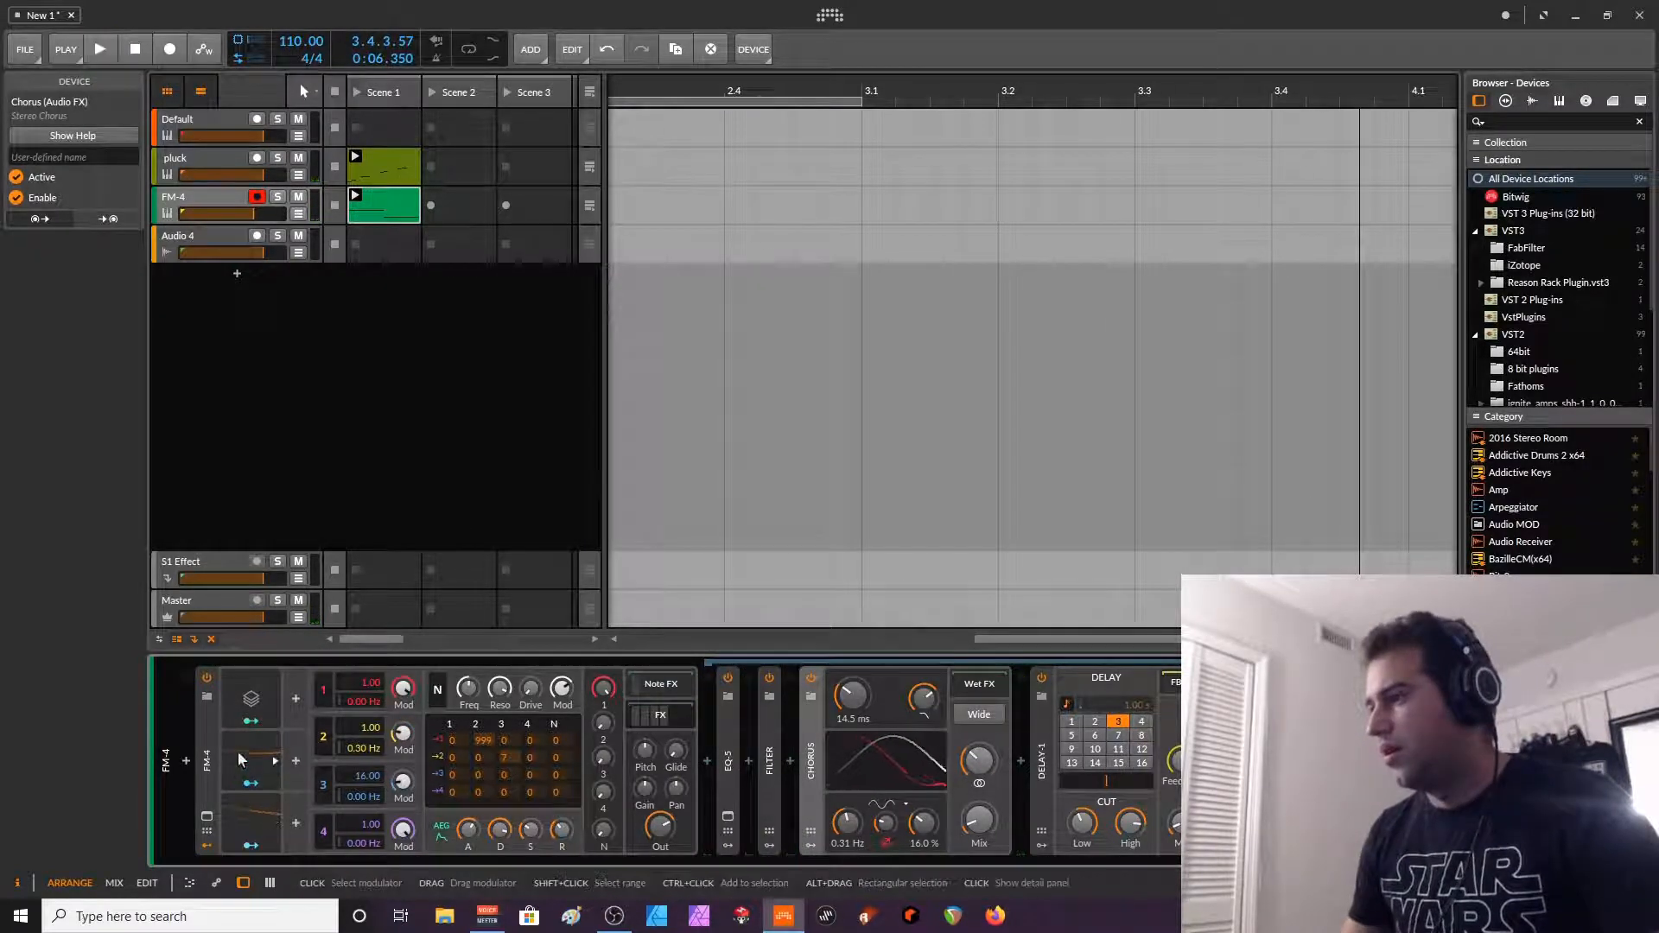
- Add a Random modulator to the FM-4
left_click(295, 699)
type("rand")
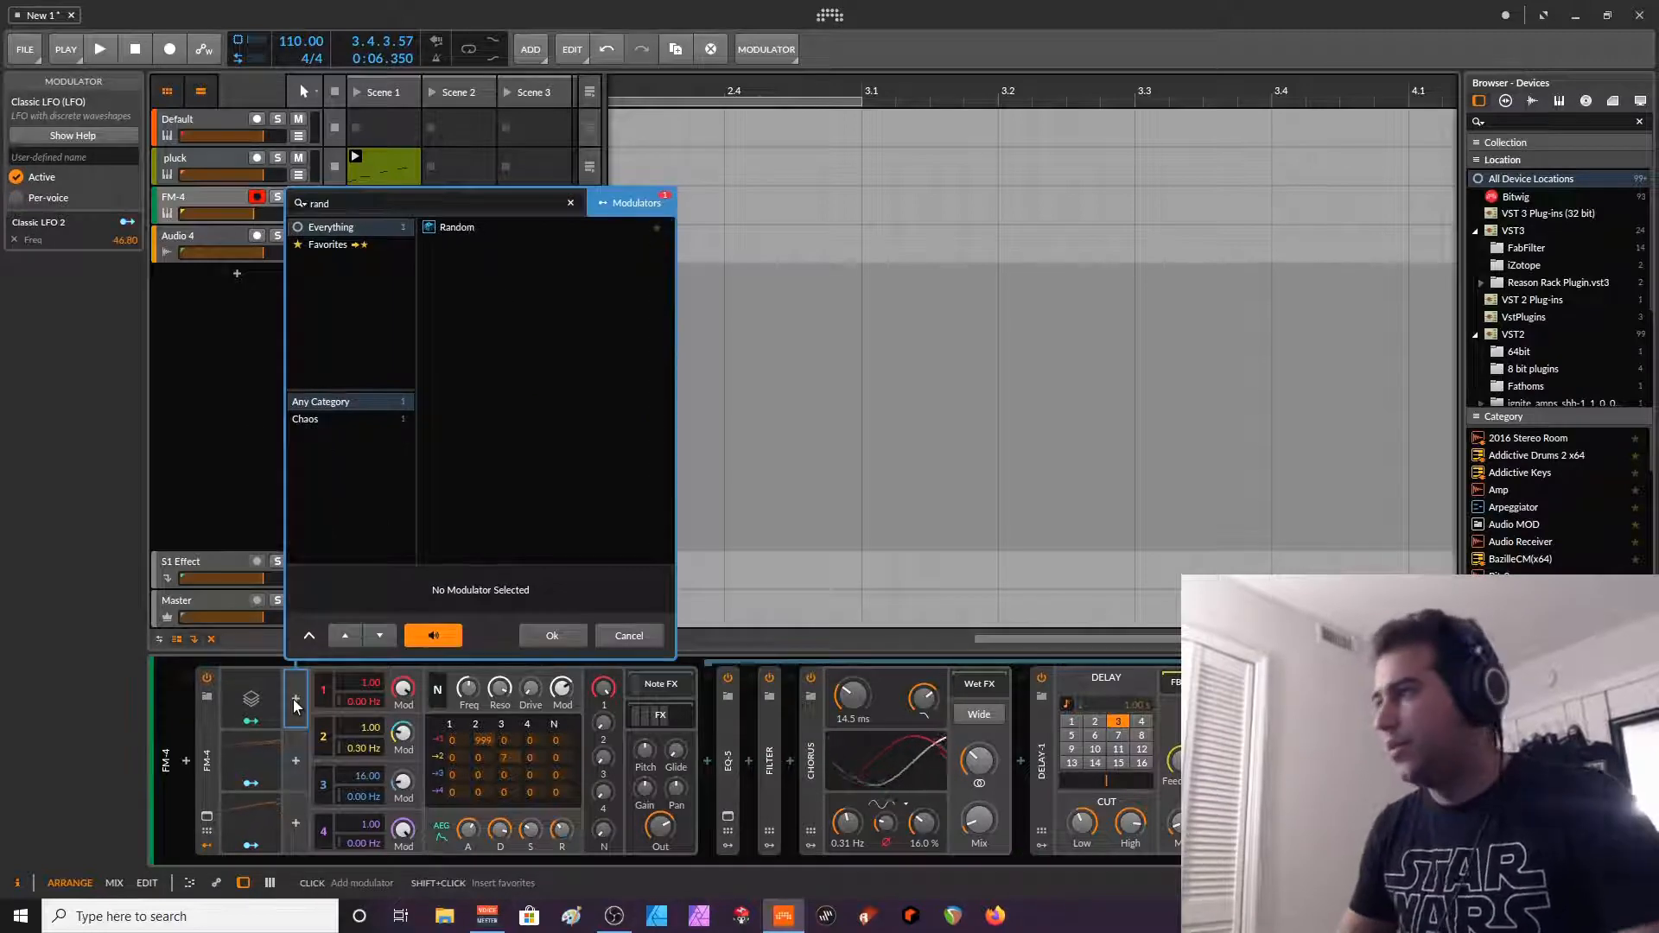
left_click(488, 229)
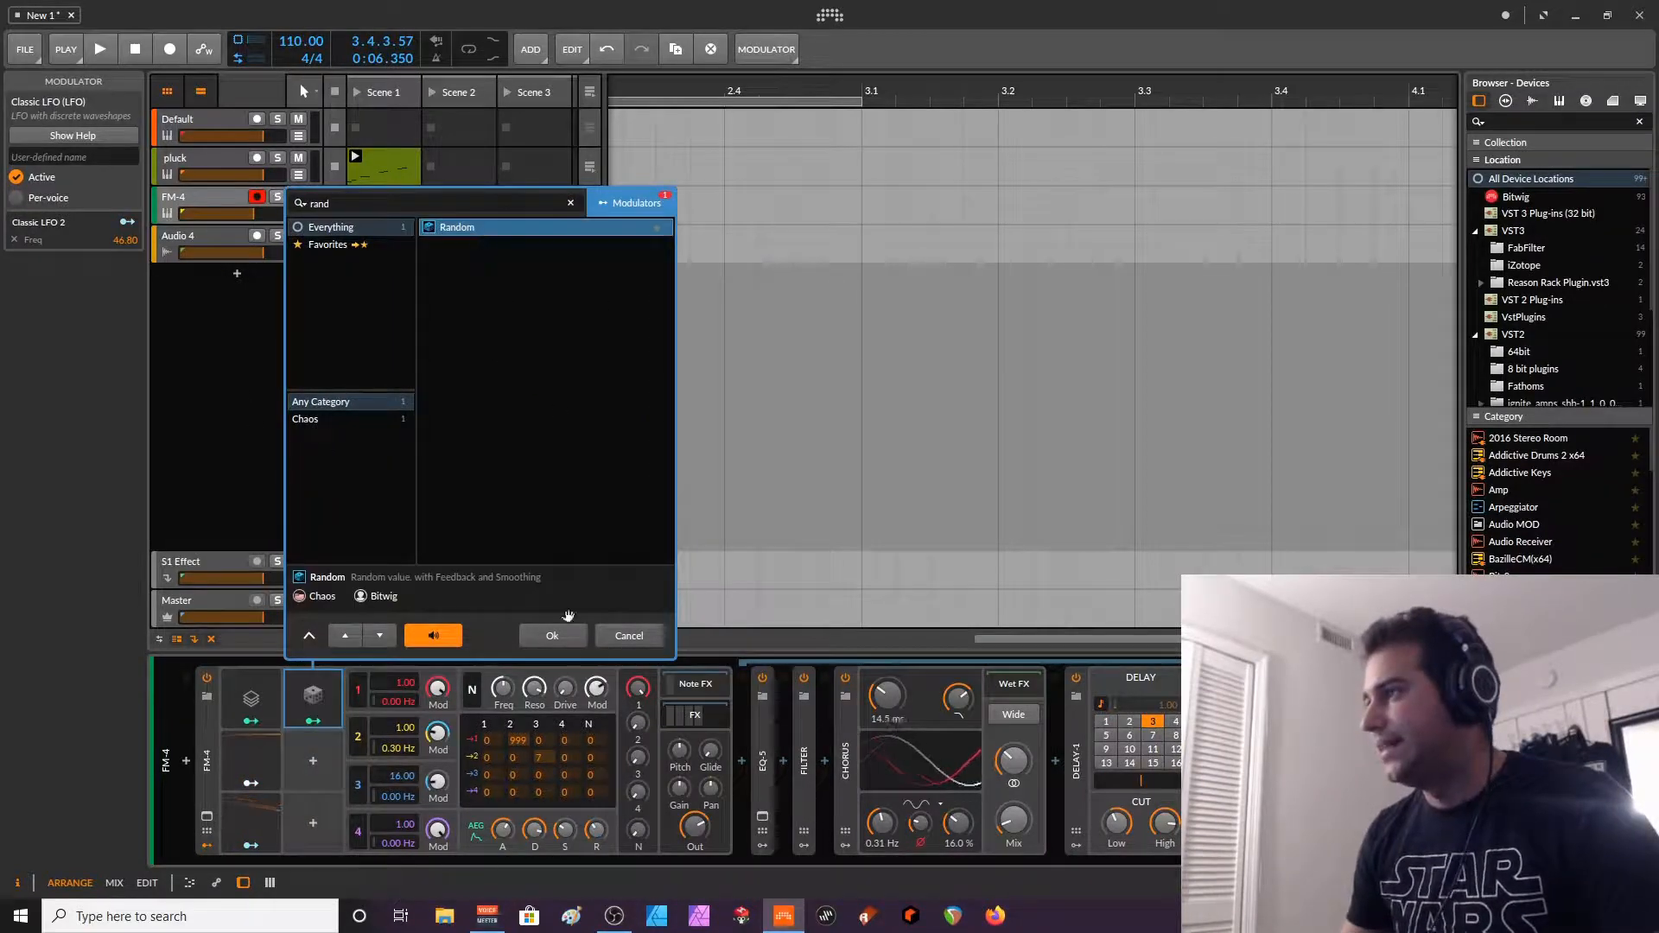
left_click(553, 637)
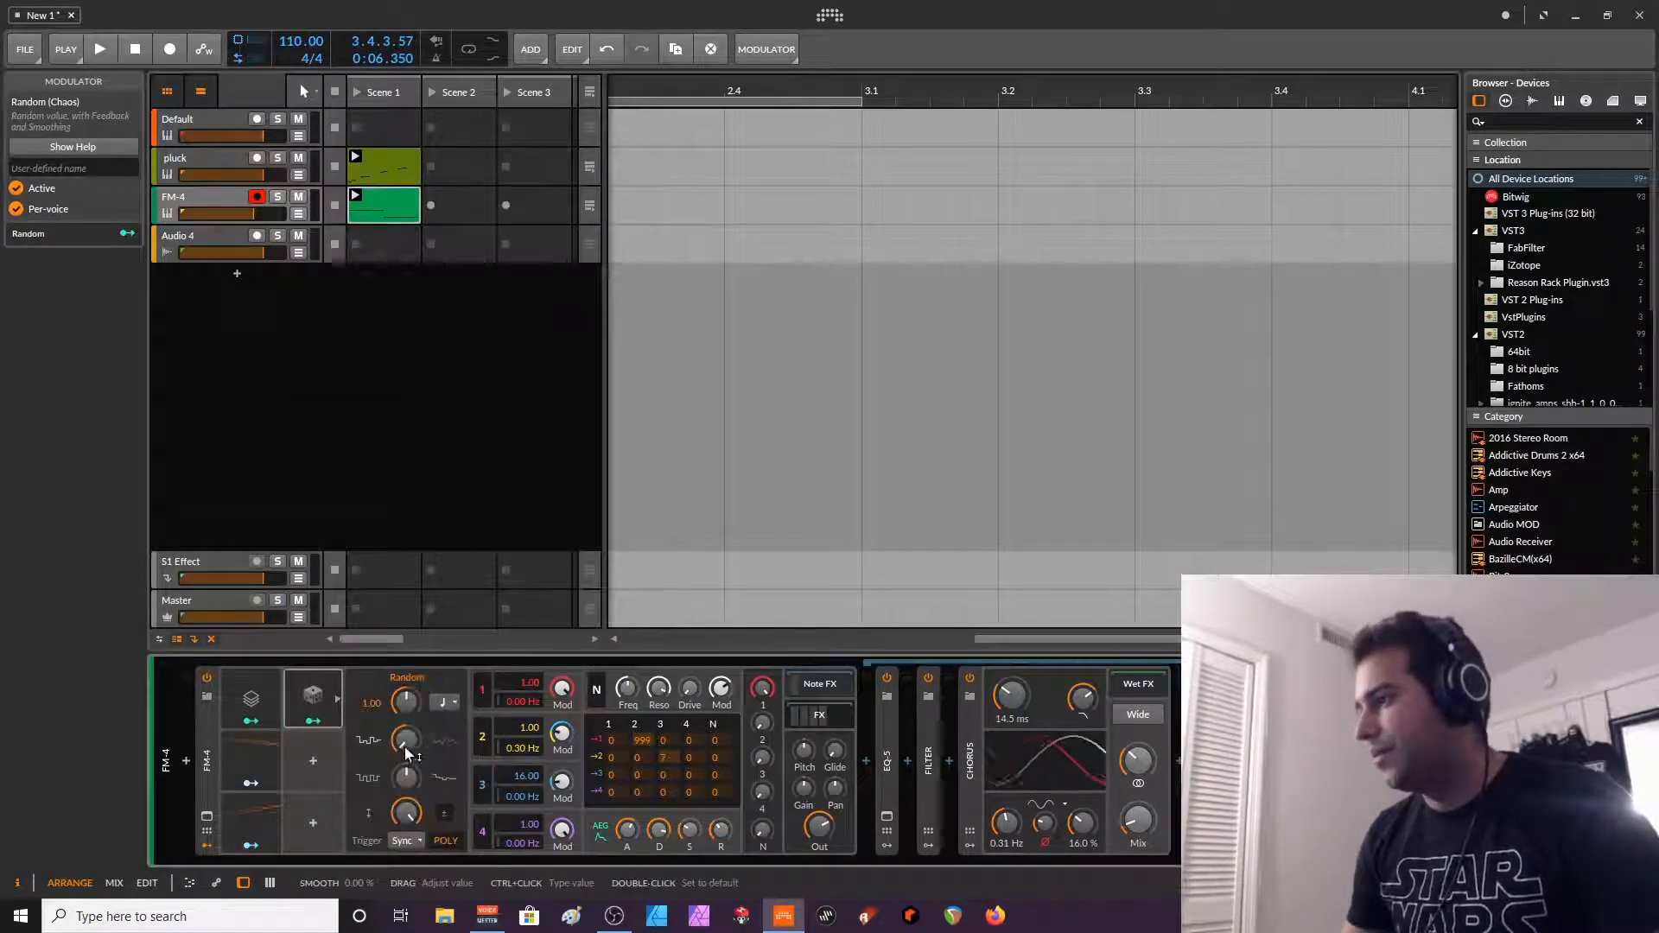
- Set the Random modulator's timebase to Bar and its trigger mode to Free
left_click(445, 702)
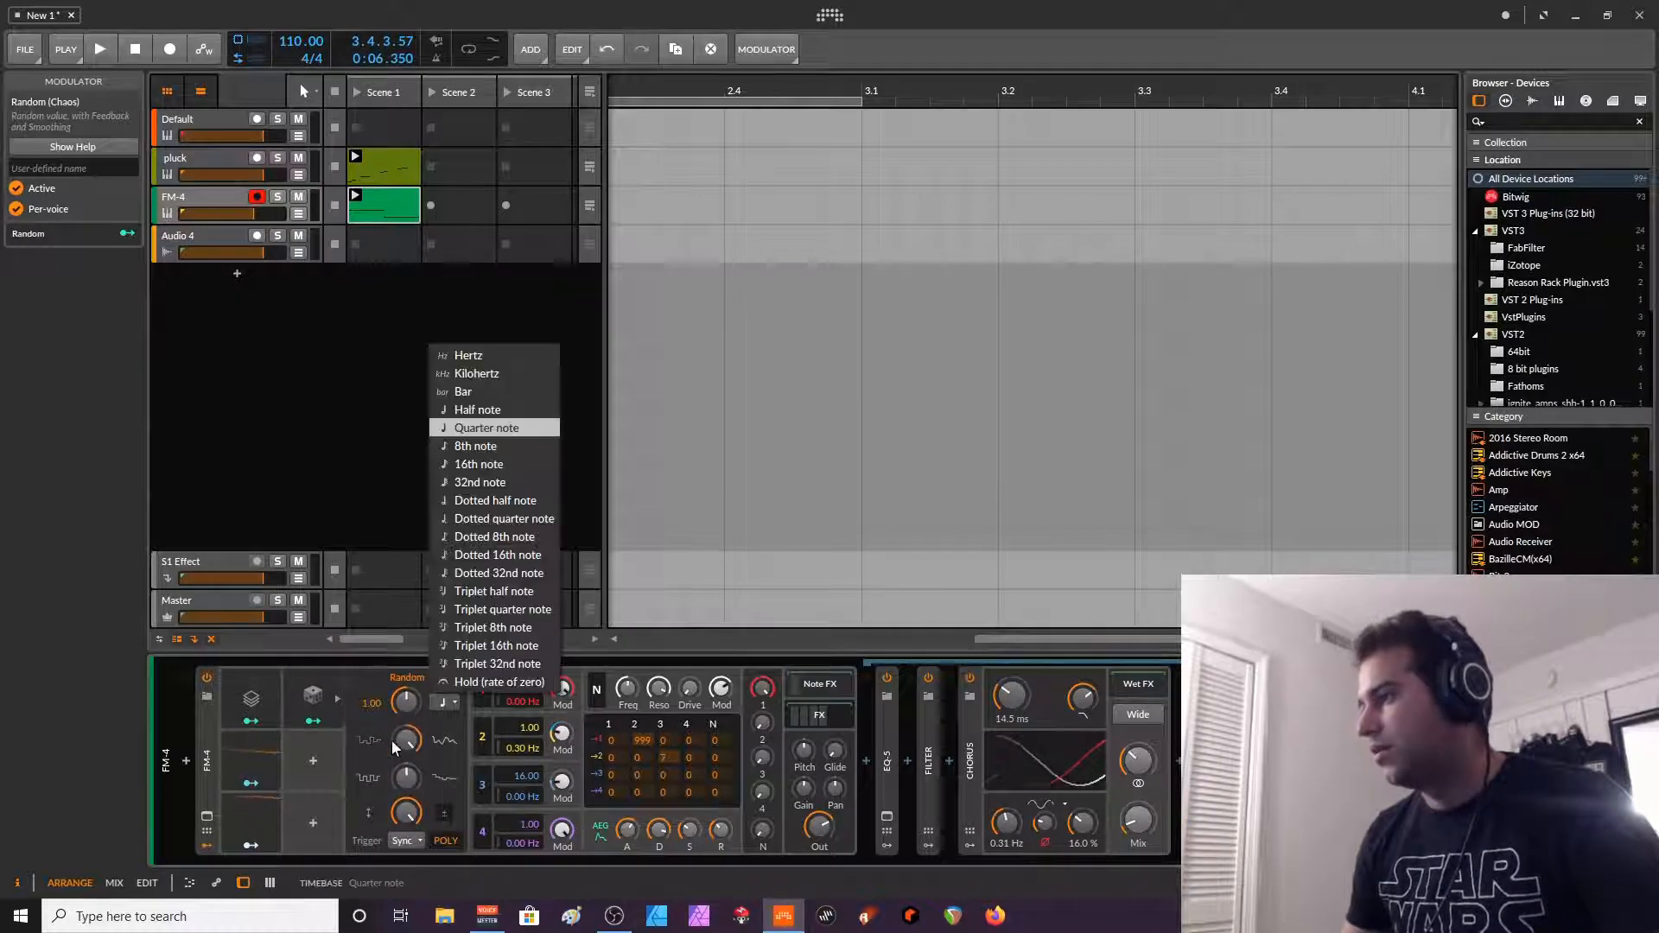
left_click(480, 375)
left_click(413, 853)
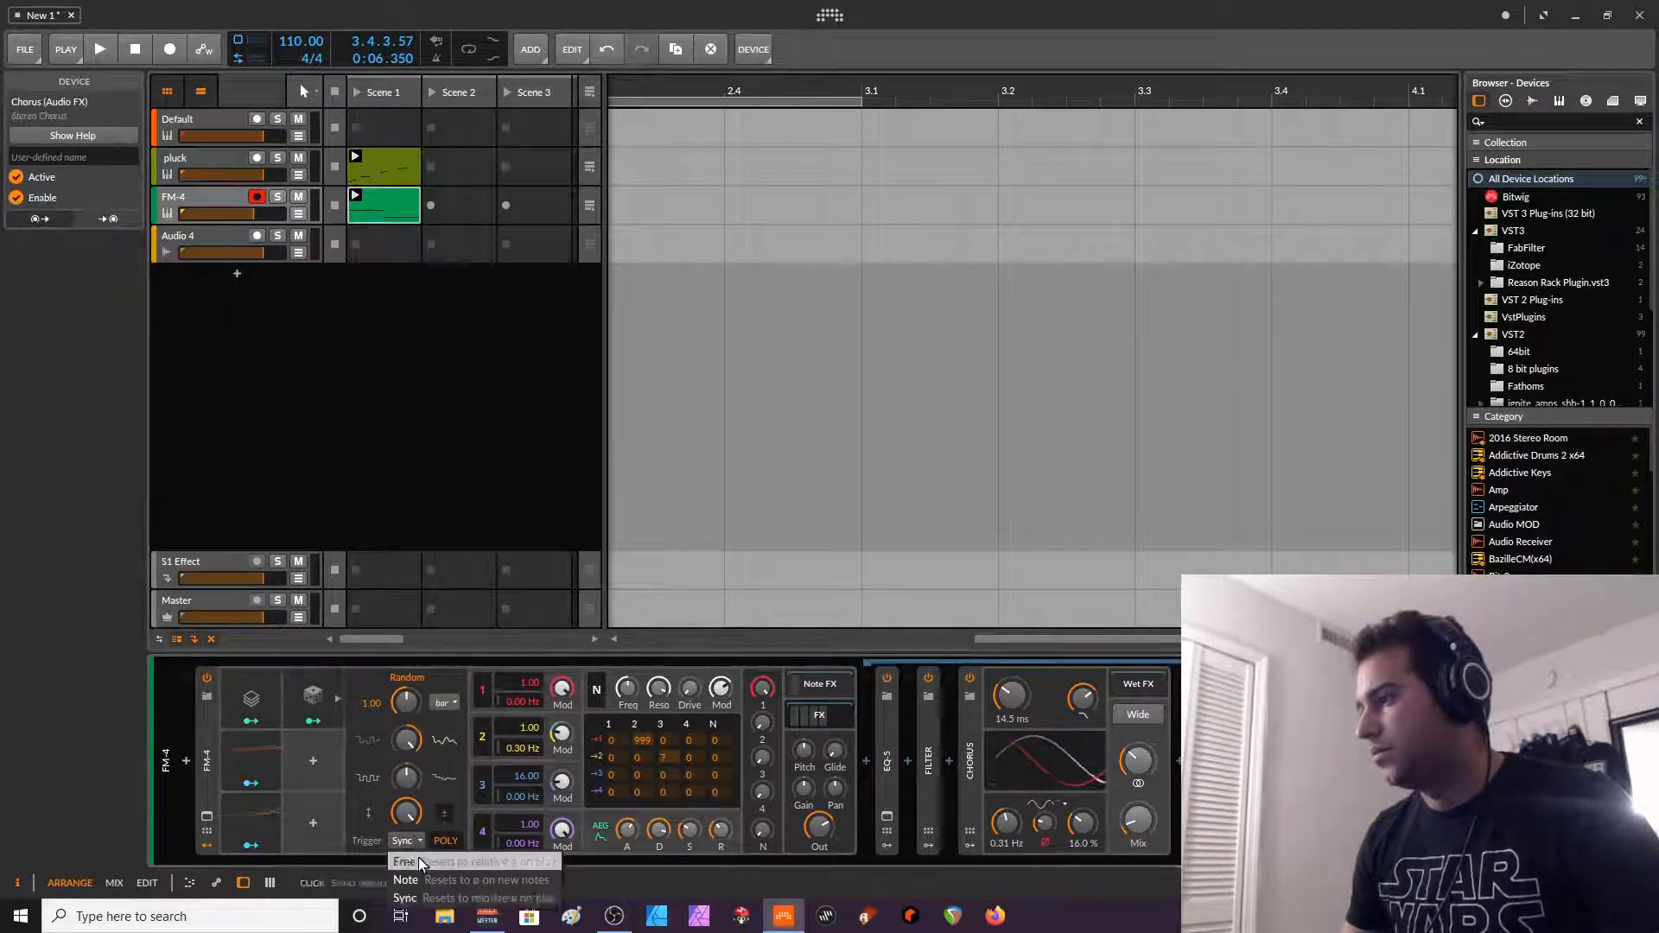
left_click(418, 857)
- Modulate the Chorus's mix from the Random modulator by 0.510 and play the clips
left_click_drag(1139, 828, 1144, 784)
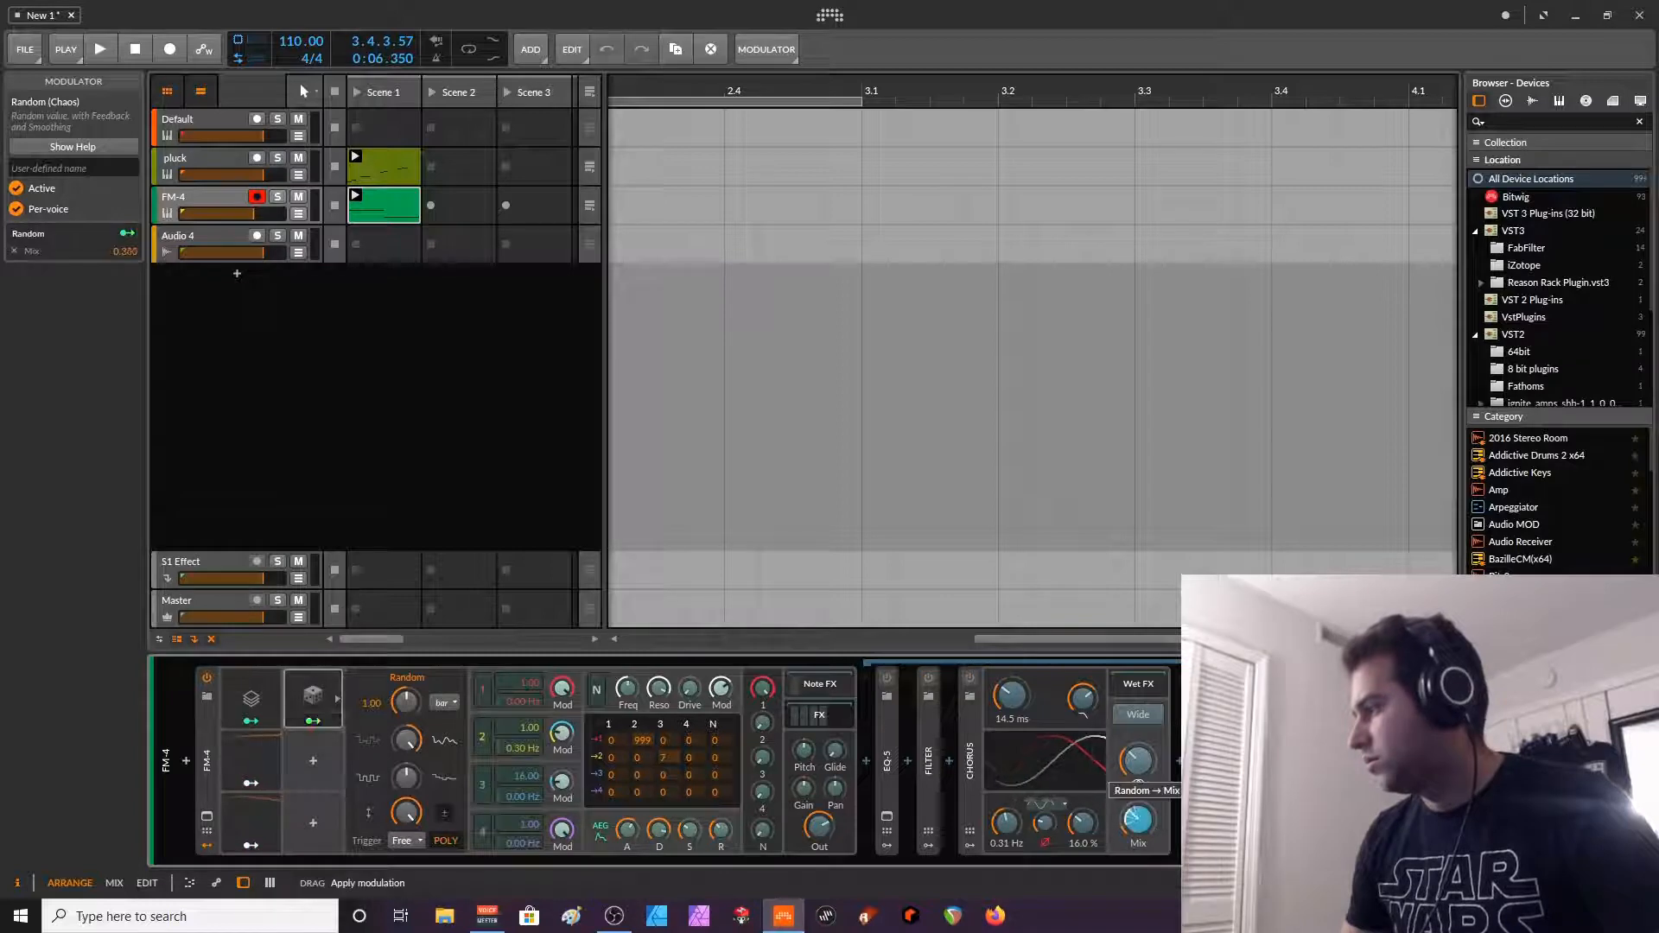
key("space")
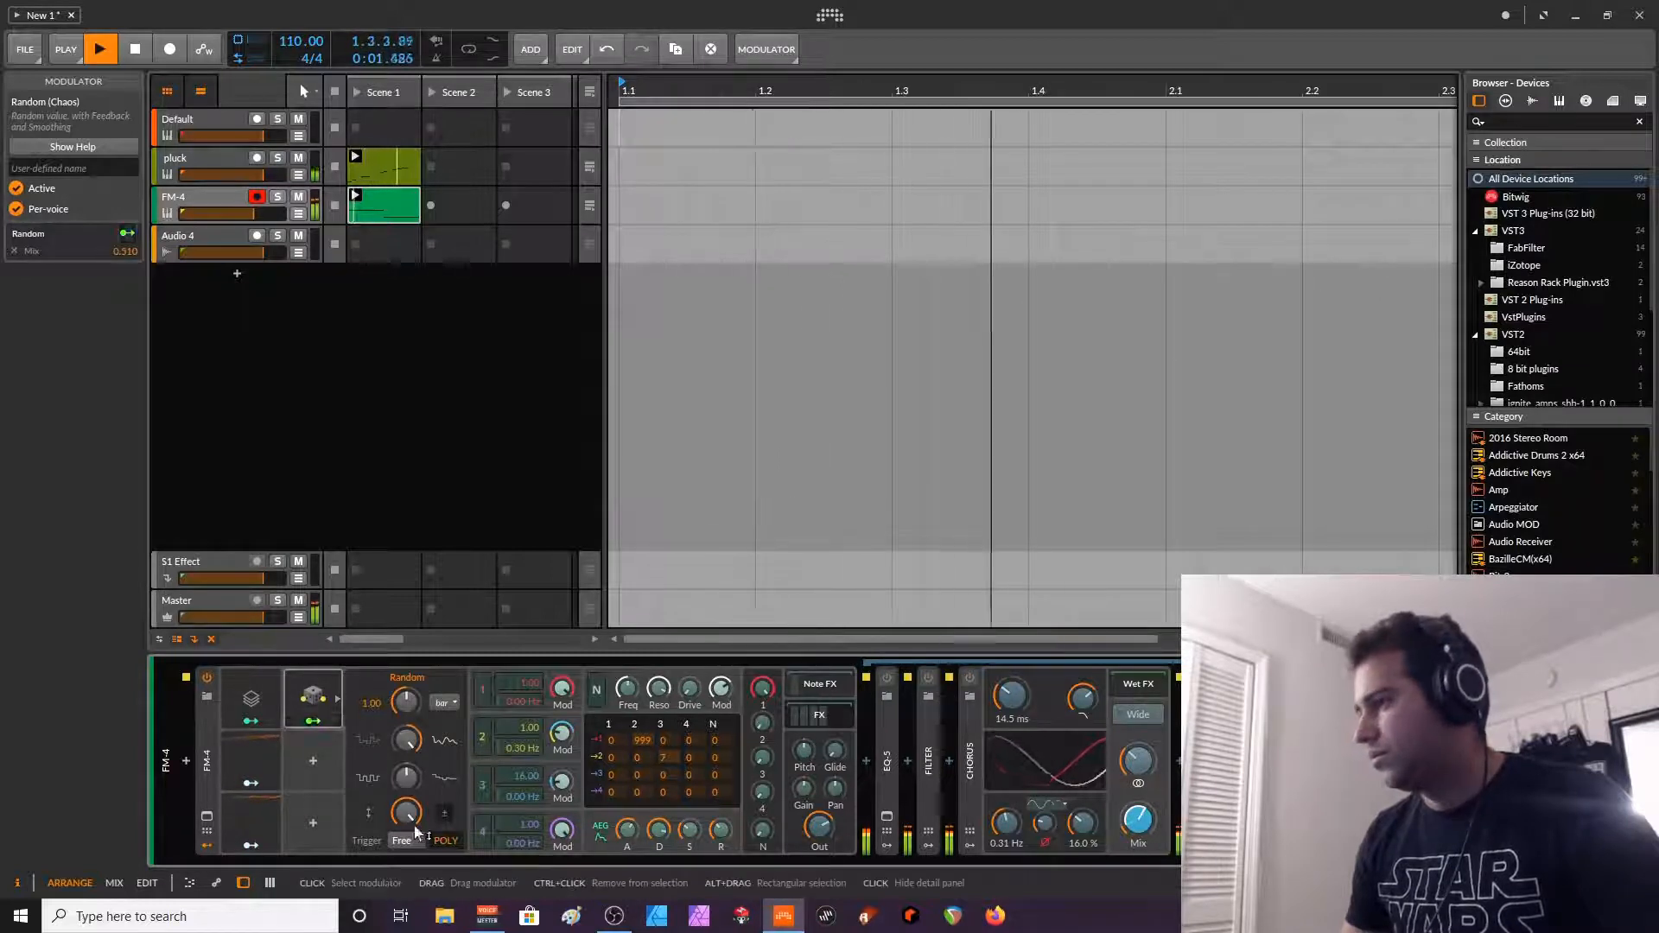
- Make the Random modulator monophonic, set its timebase to Hz and adjust its rate
left_click(448, 840)
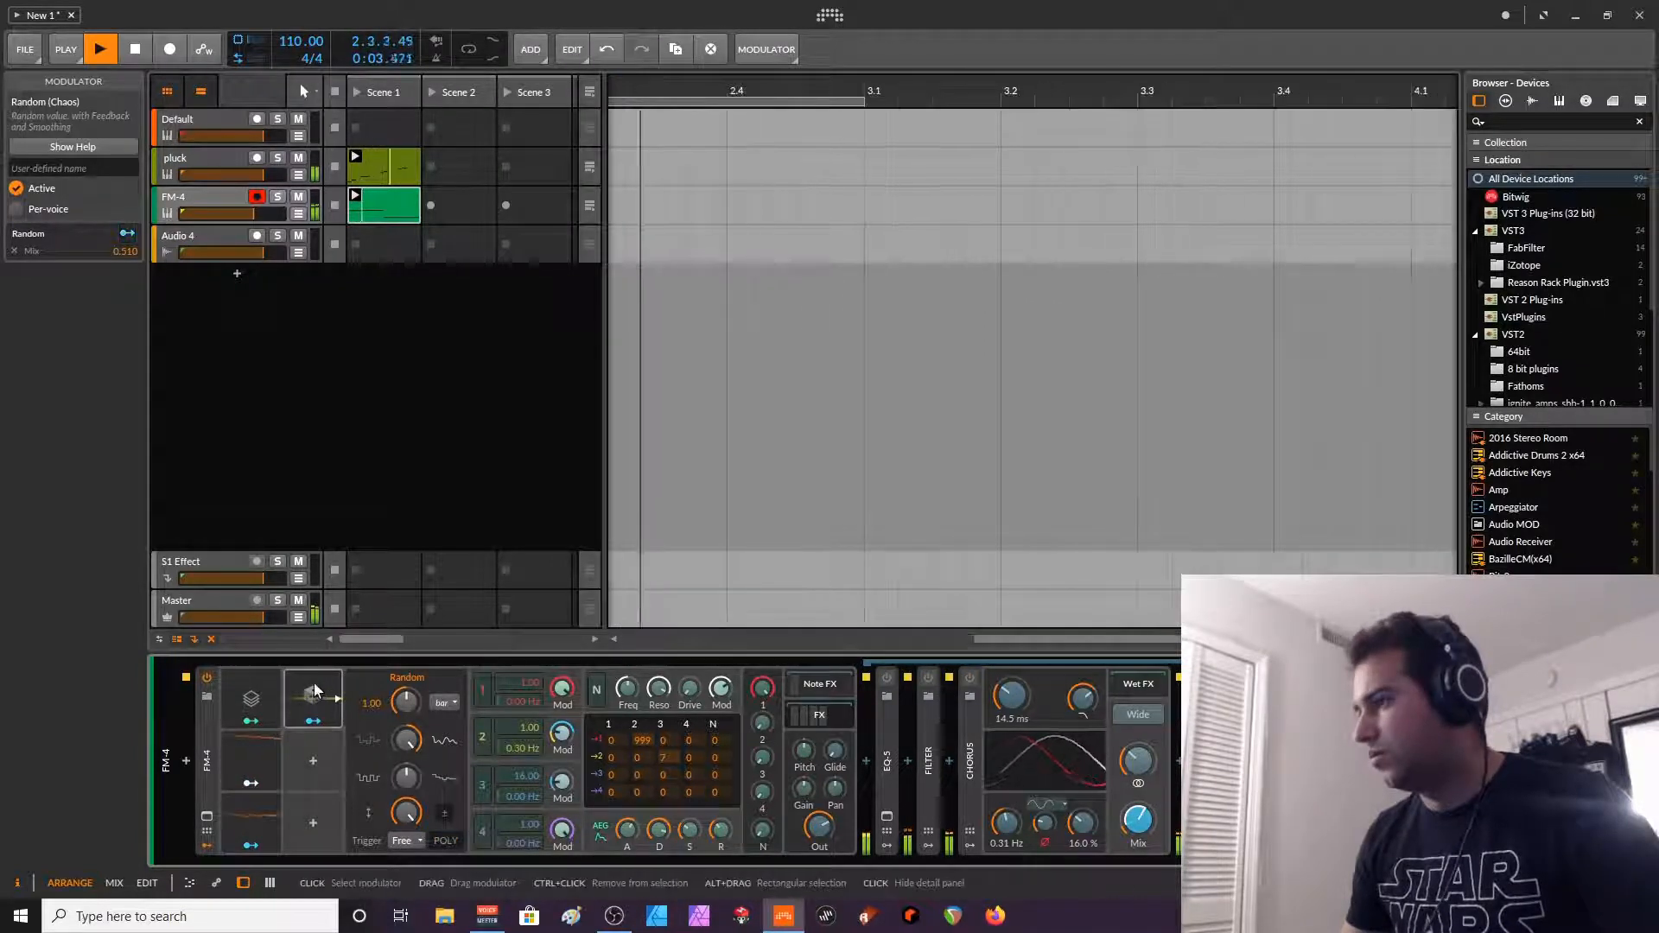
left_click(438, 705)
left_click(468, 355)
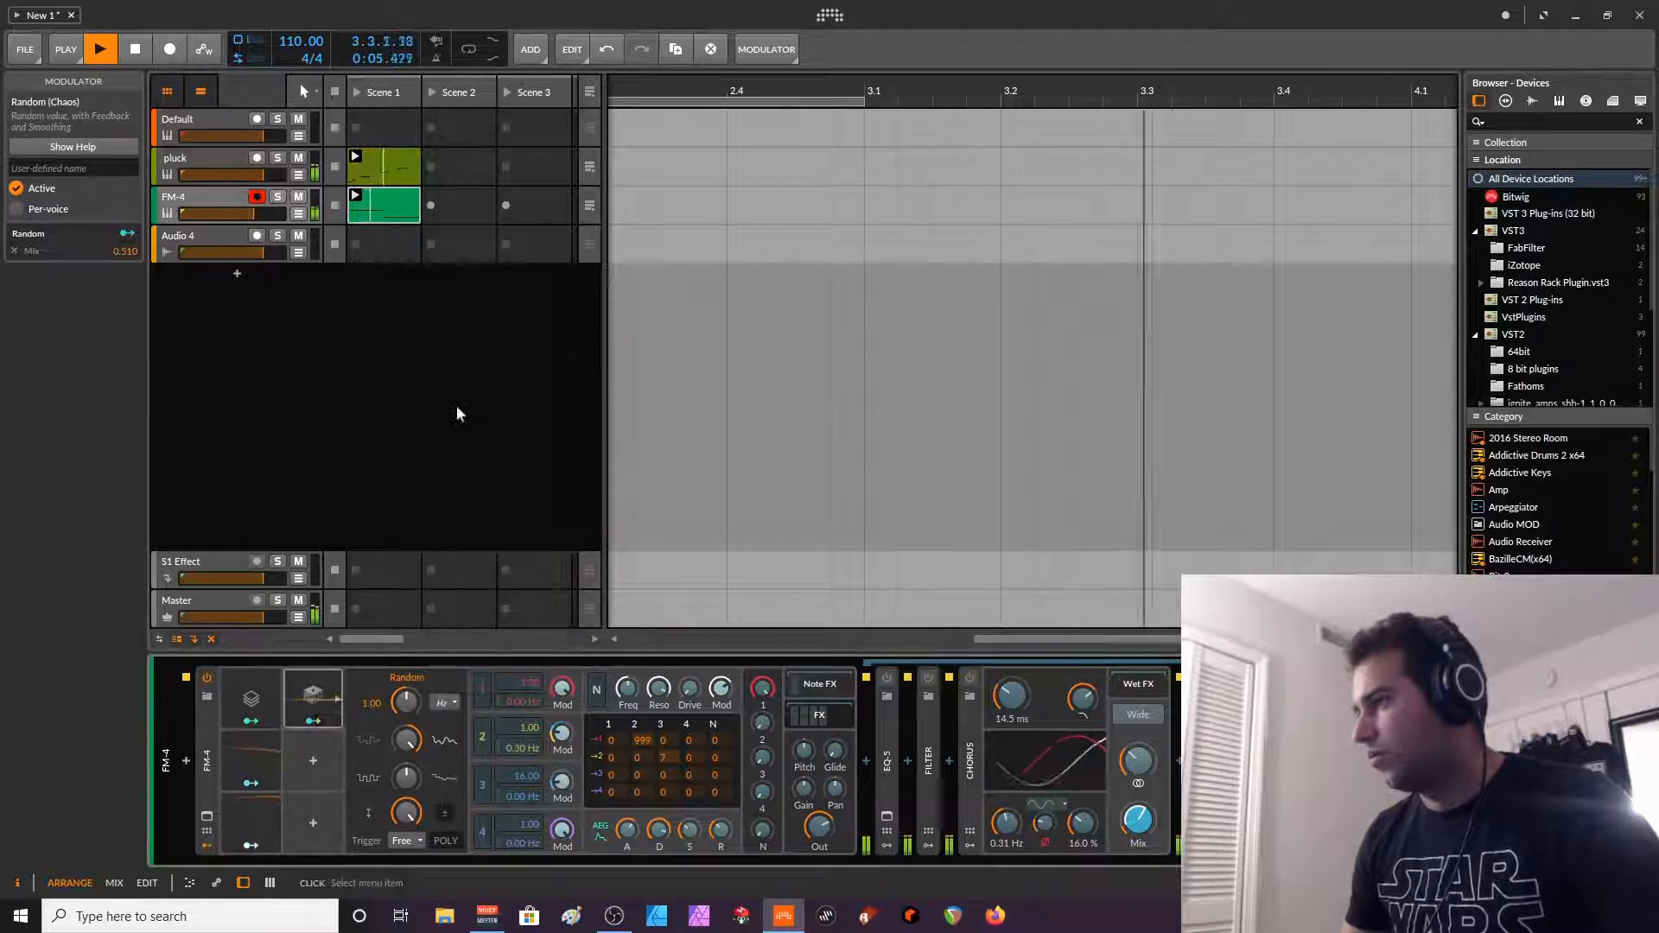
left_click_drag(388, 714, 387, 735)
left_click(313, 717)
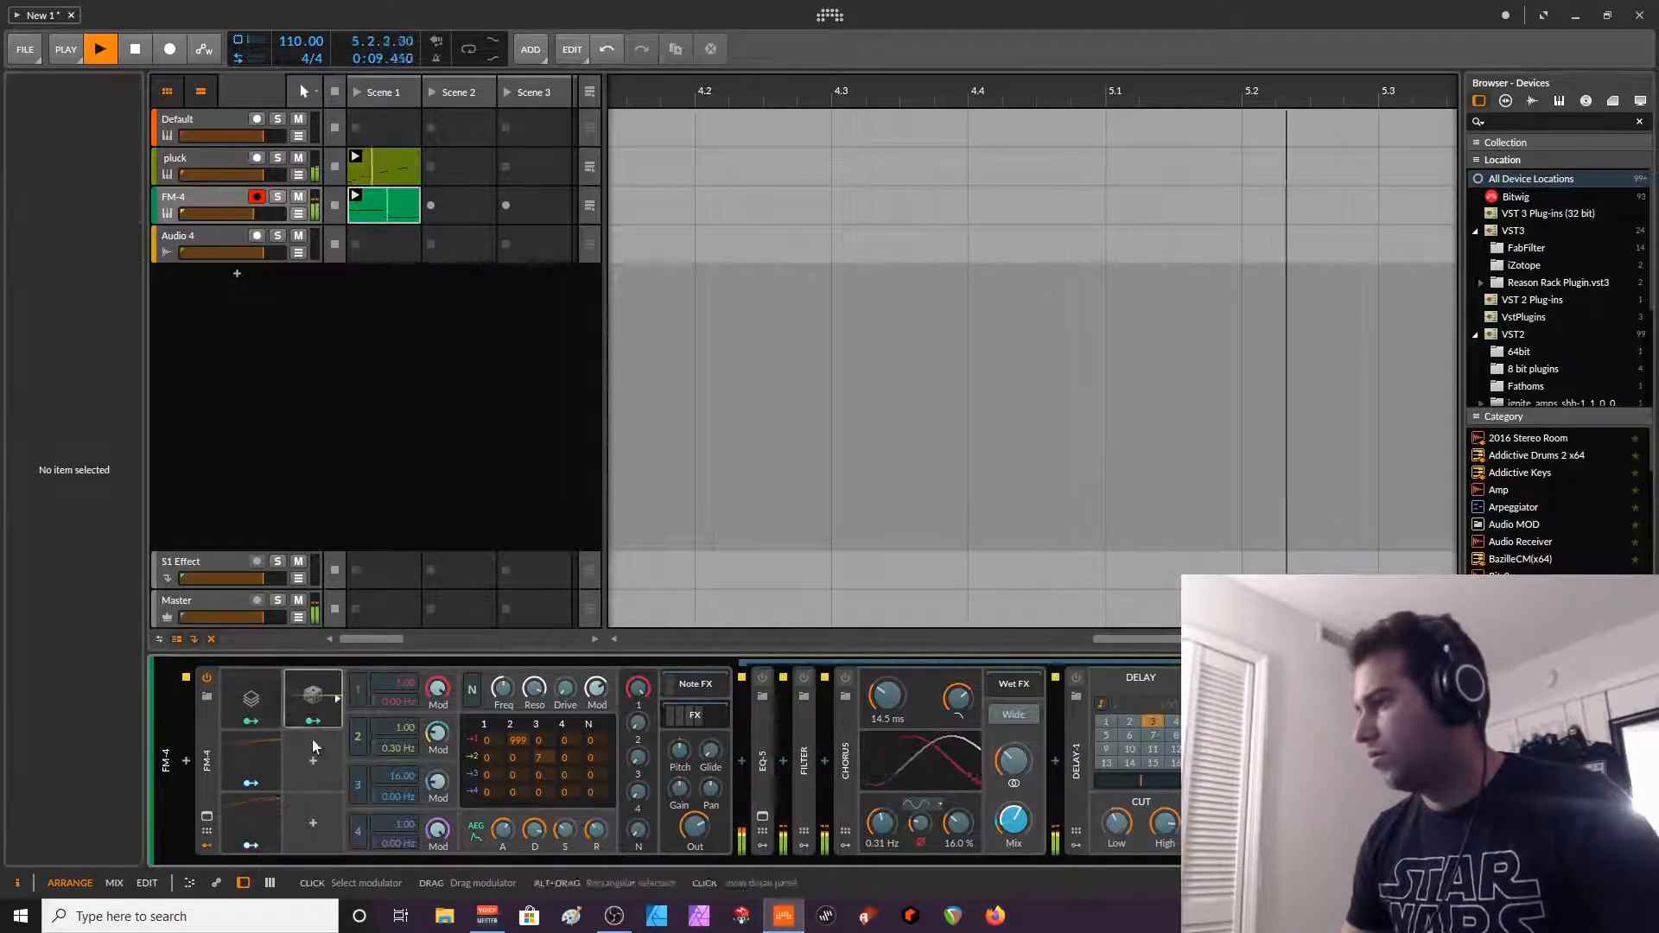
left_click(318, 728)
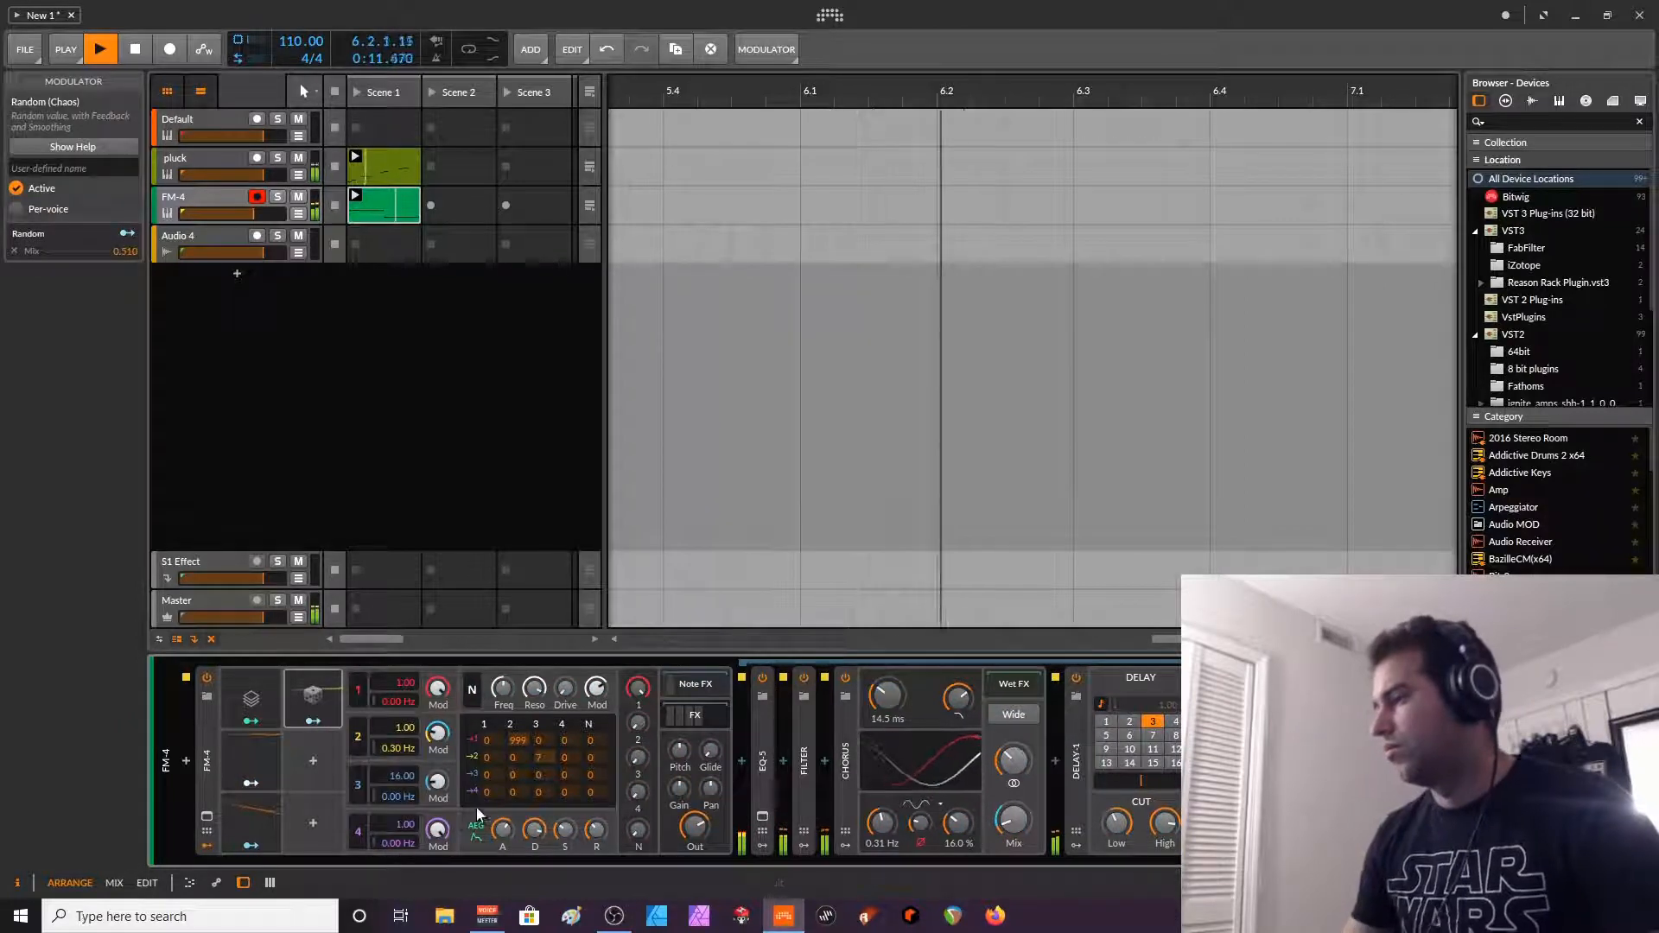
- Set the Note Pitch Shifter to -2 octaves and the FM-4's 3-to-2 modulation to 14 while auditioning the clips
left_click(695, 702)
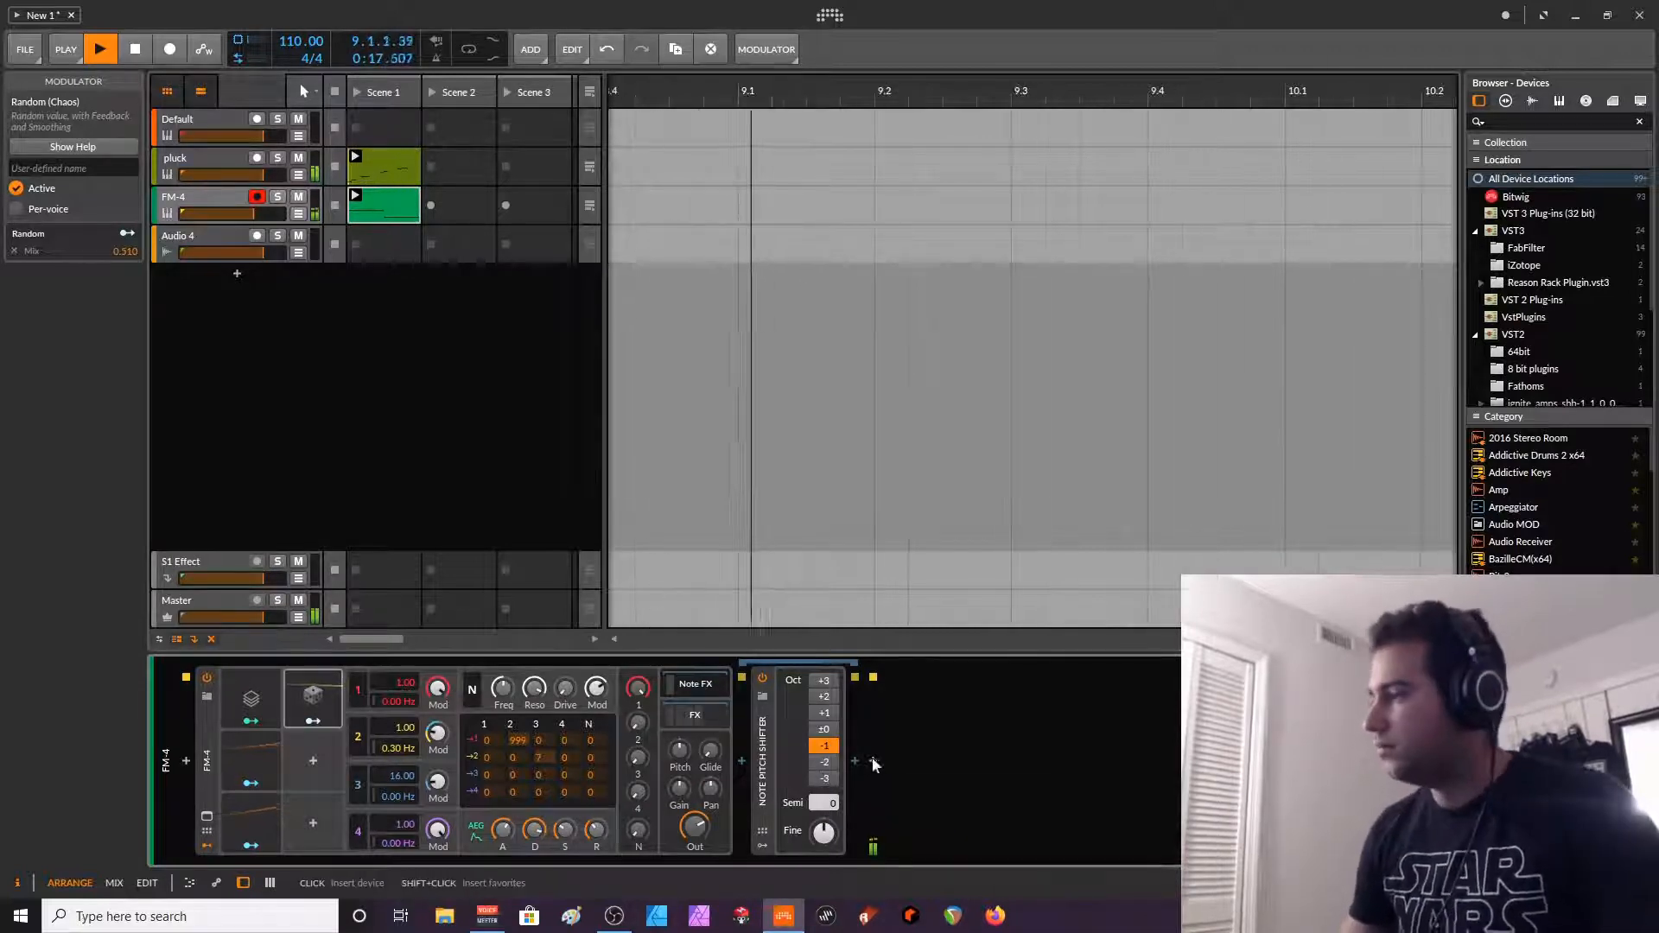
left_click(822, 762)
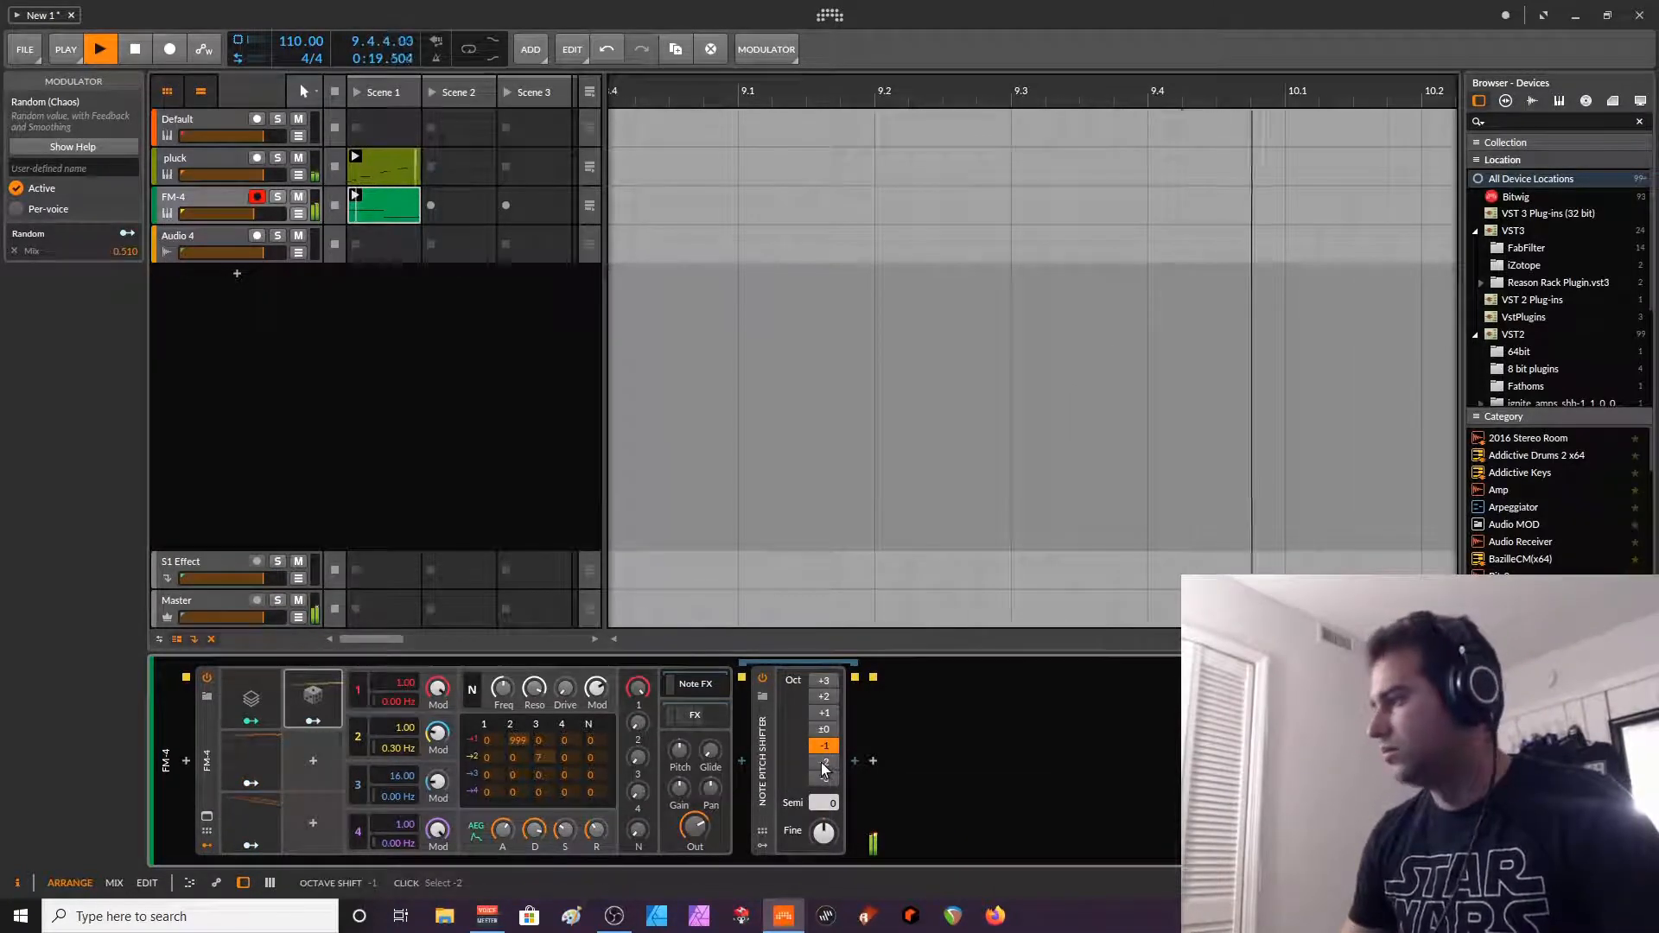
key("space")
key("space")
left_click_drag(548, 761, 553, 752)
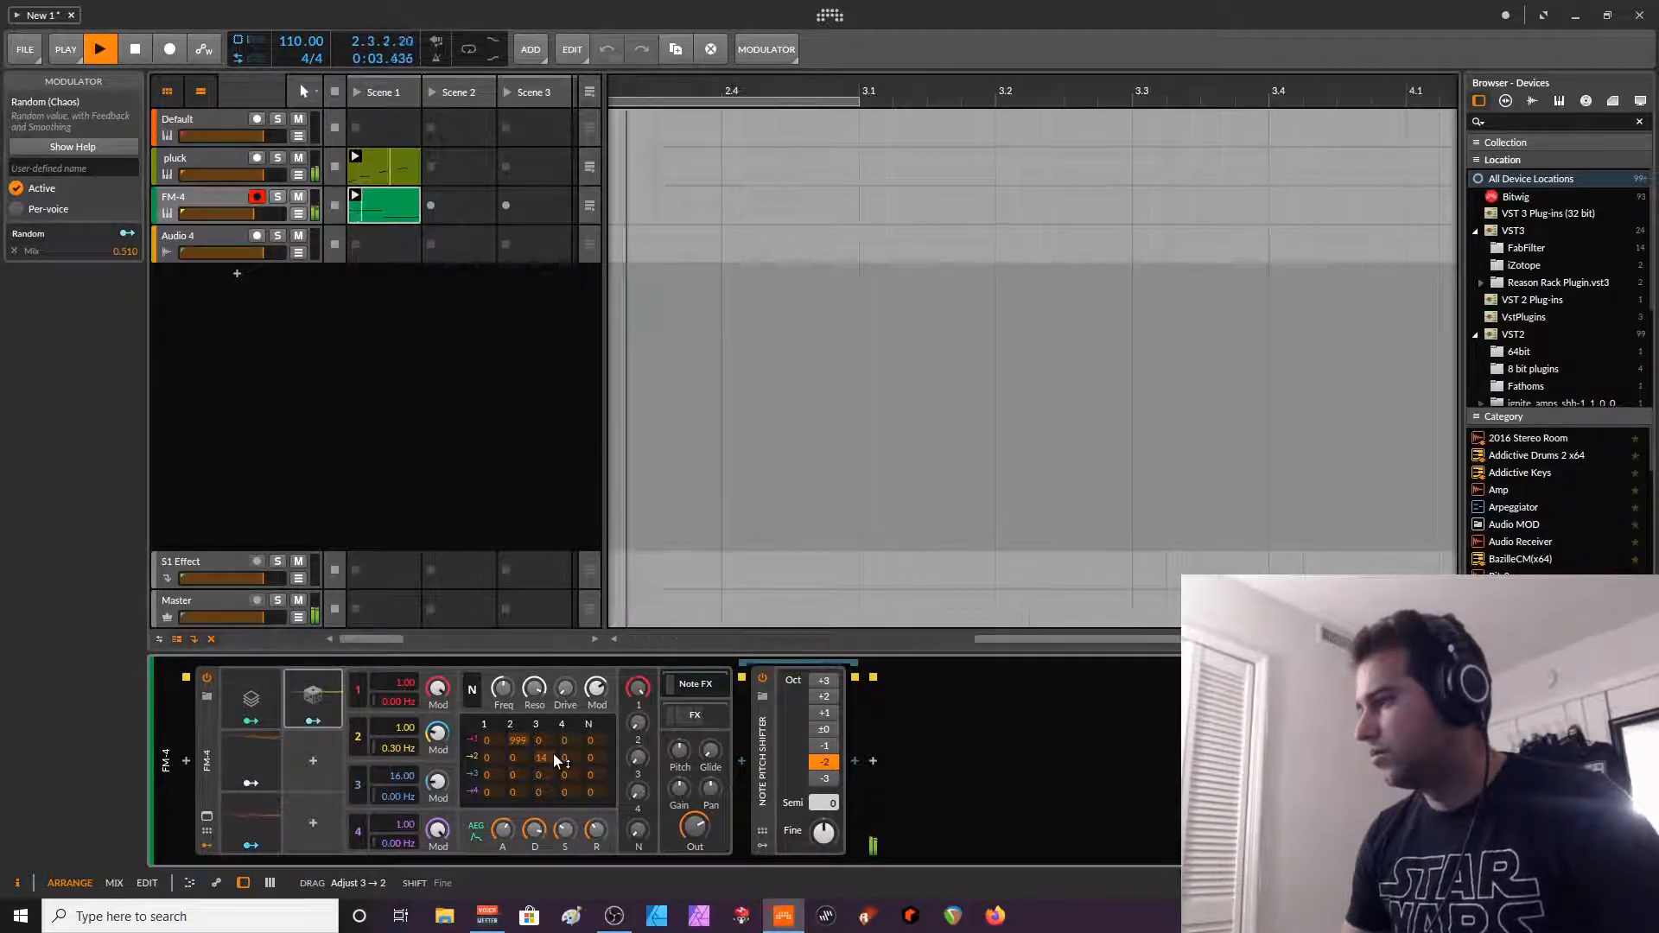
key("space")
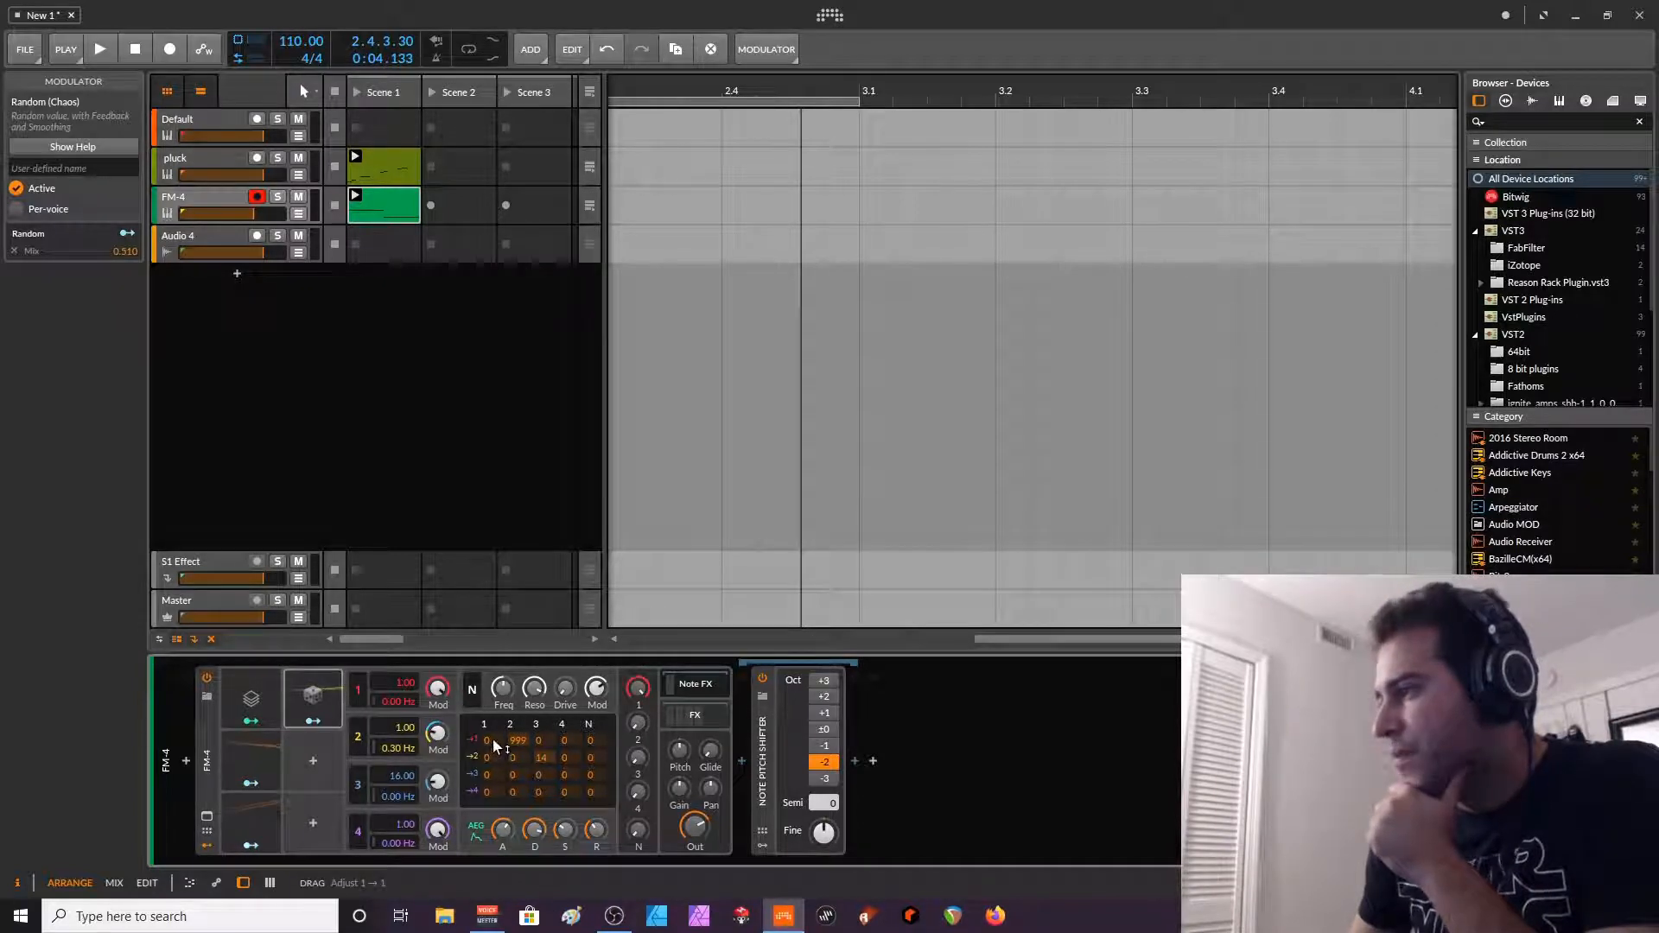
- Set oscillator 1's self-modulation in the FM-4 matrix to 69 while the clips play
left_click_drag(498, 739, 499, 732)
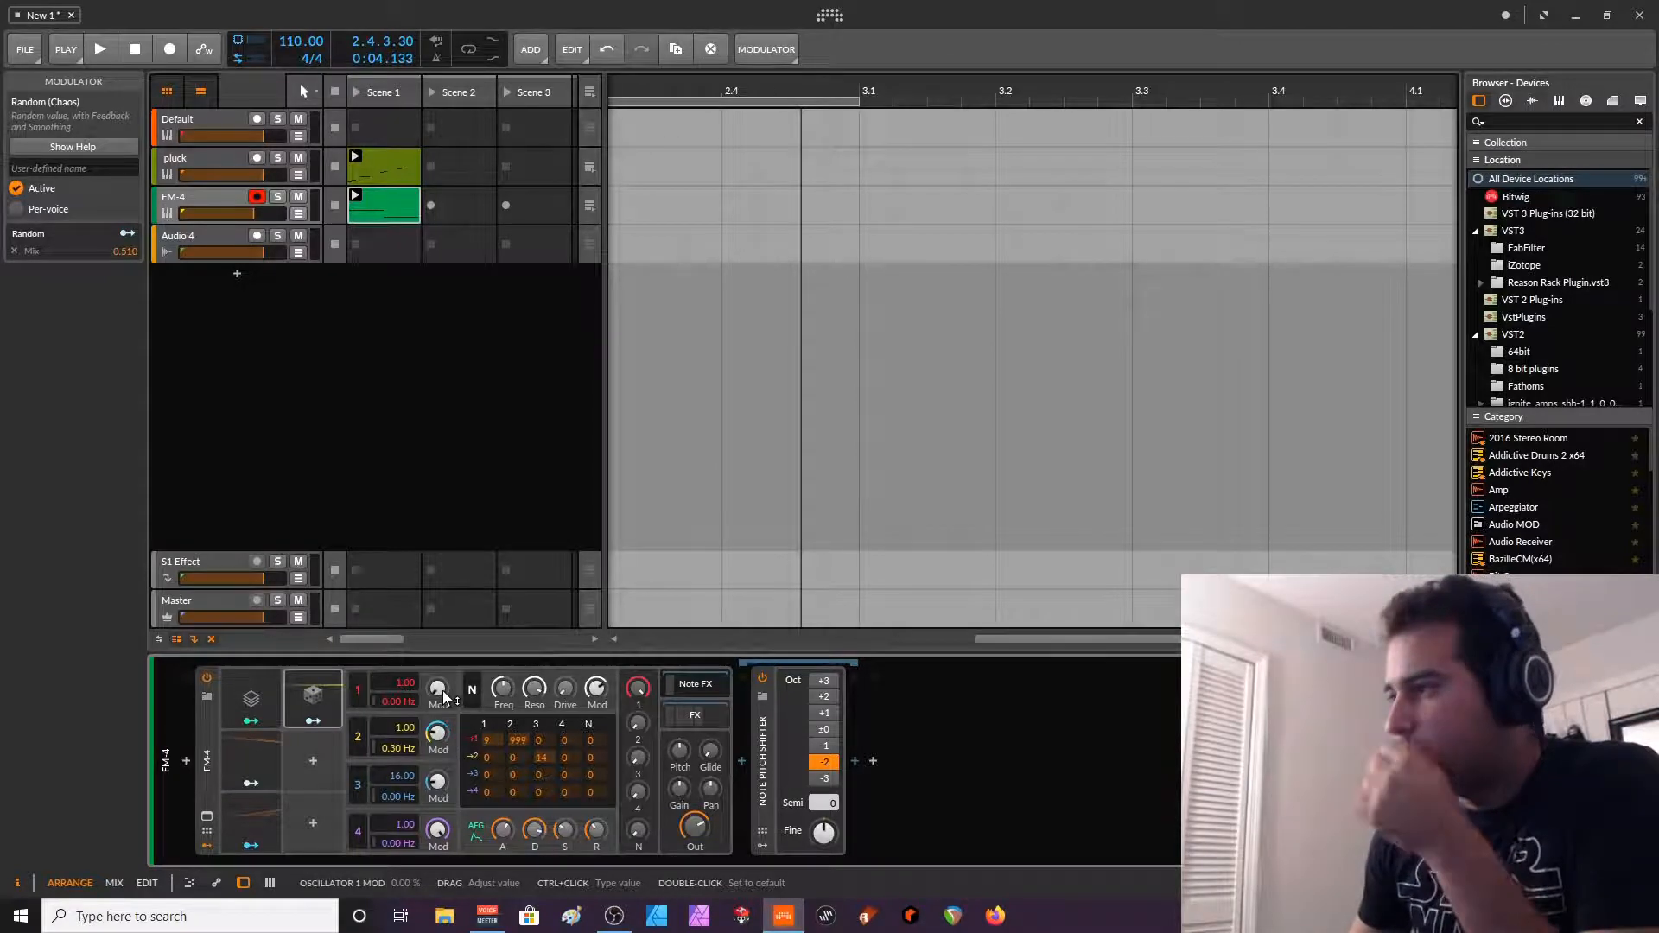
left_click_drag(450, 695, 450, 693)
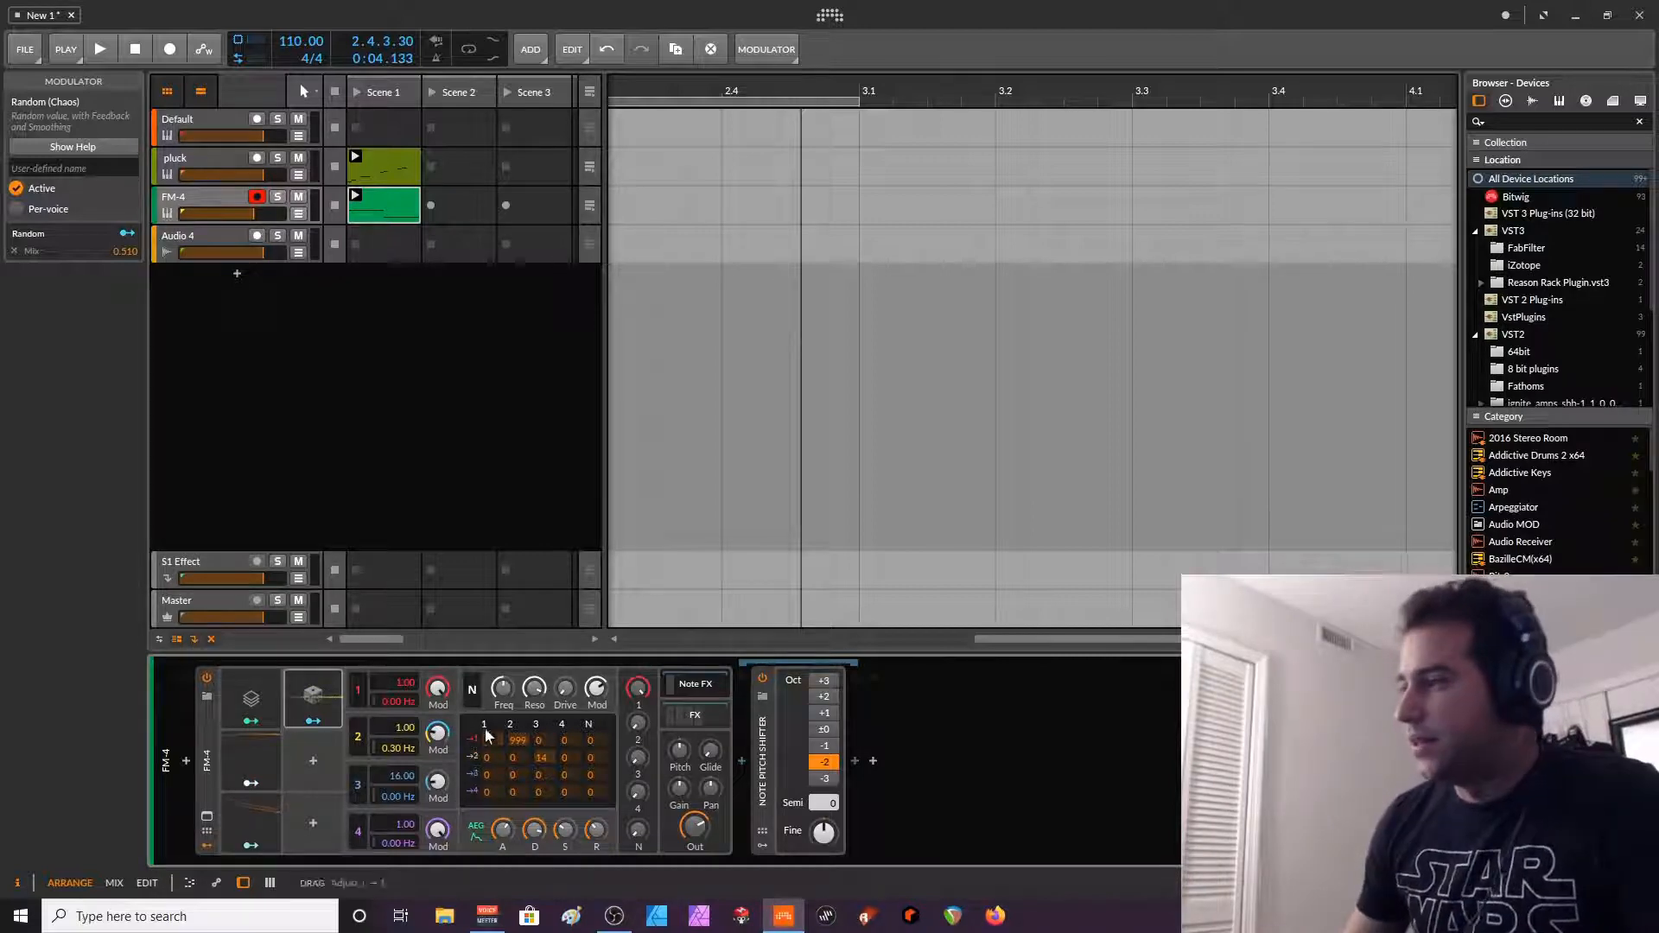
key("space")
left_click_drag(489, 752, 504, 724)
left_click_drag(493, 510, 488, 462)
left_click_drag(500, 719, 511, 786)
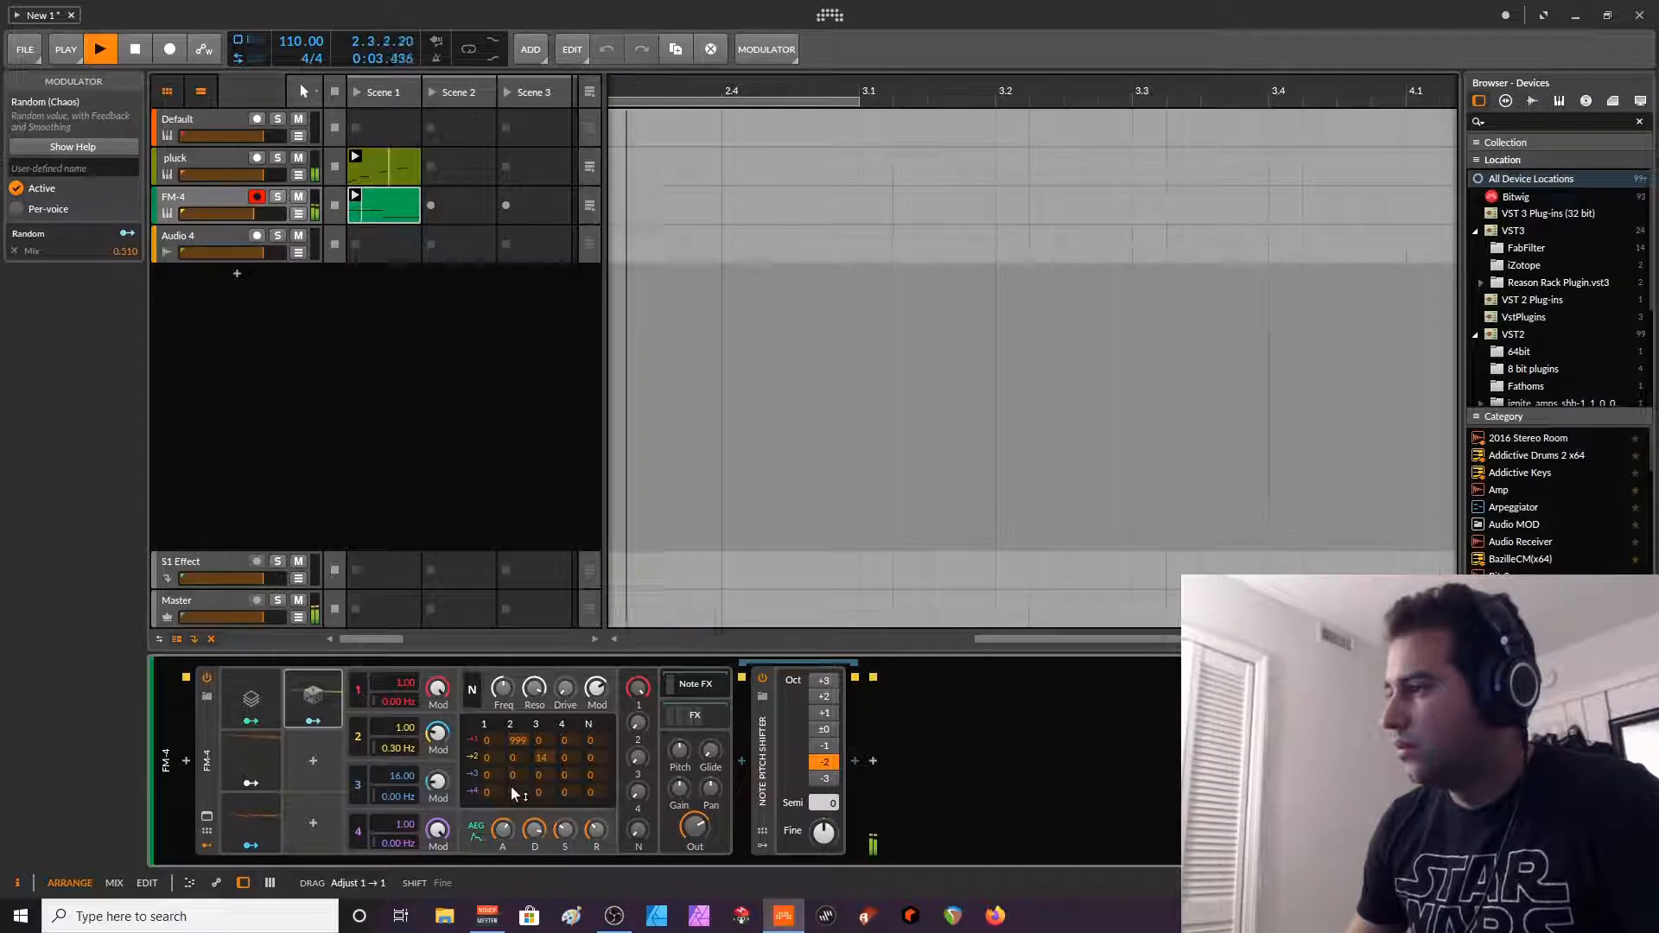
- Lower oscillator 1's Mod level, modulating it from the Random modulator by 0.250, and set the amplitude envelope's sustain to 49%
left_click_drag(438, 689, 438, 807)
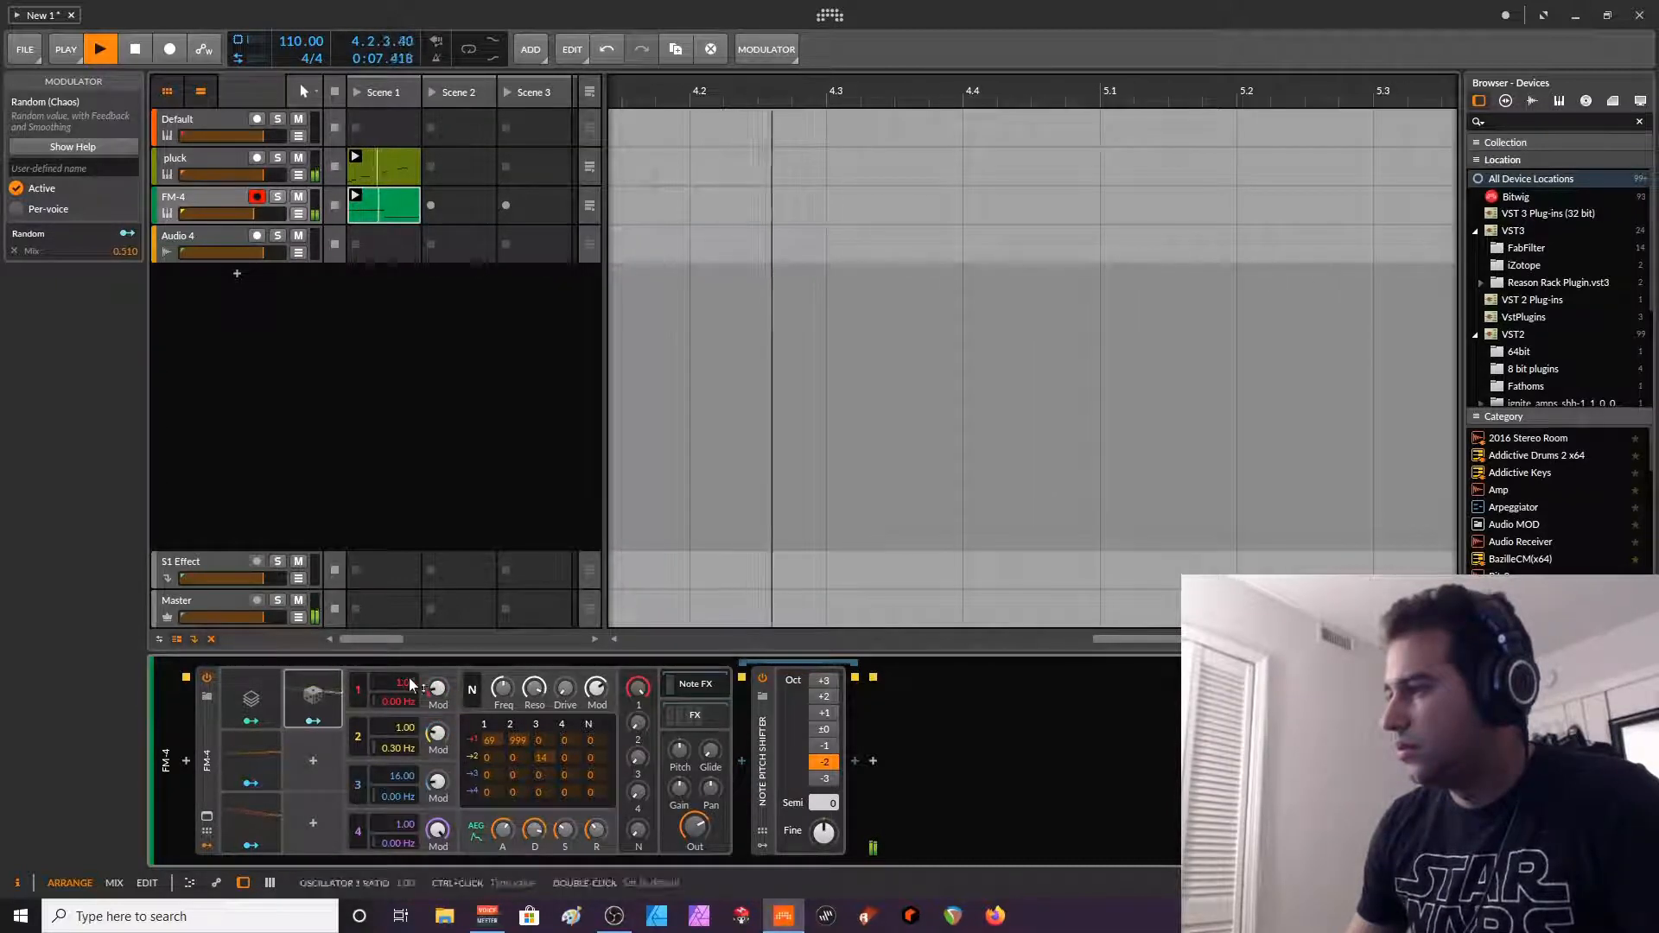
left_click(312, 722)
left_click_drag(444, 691, 451, 707)
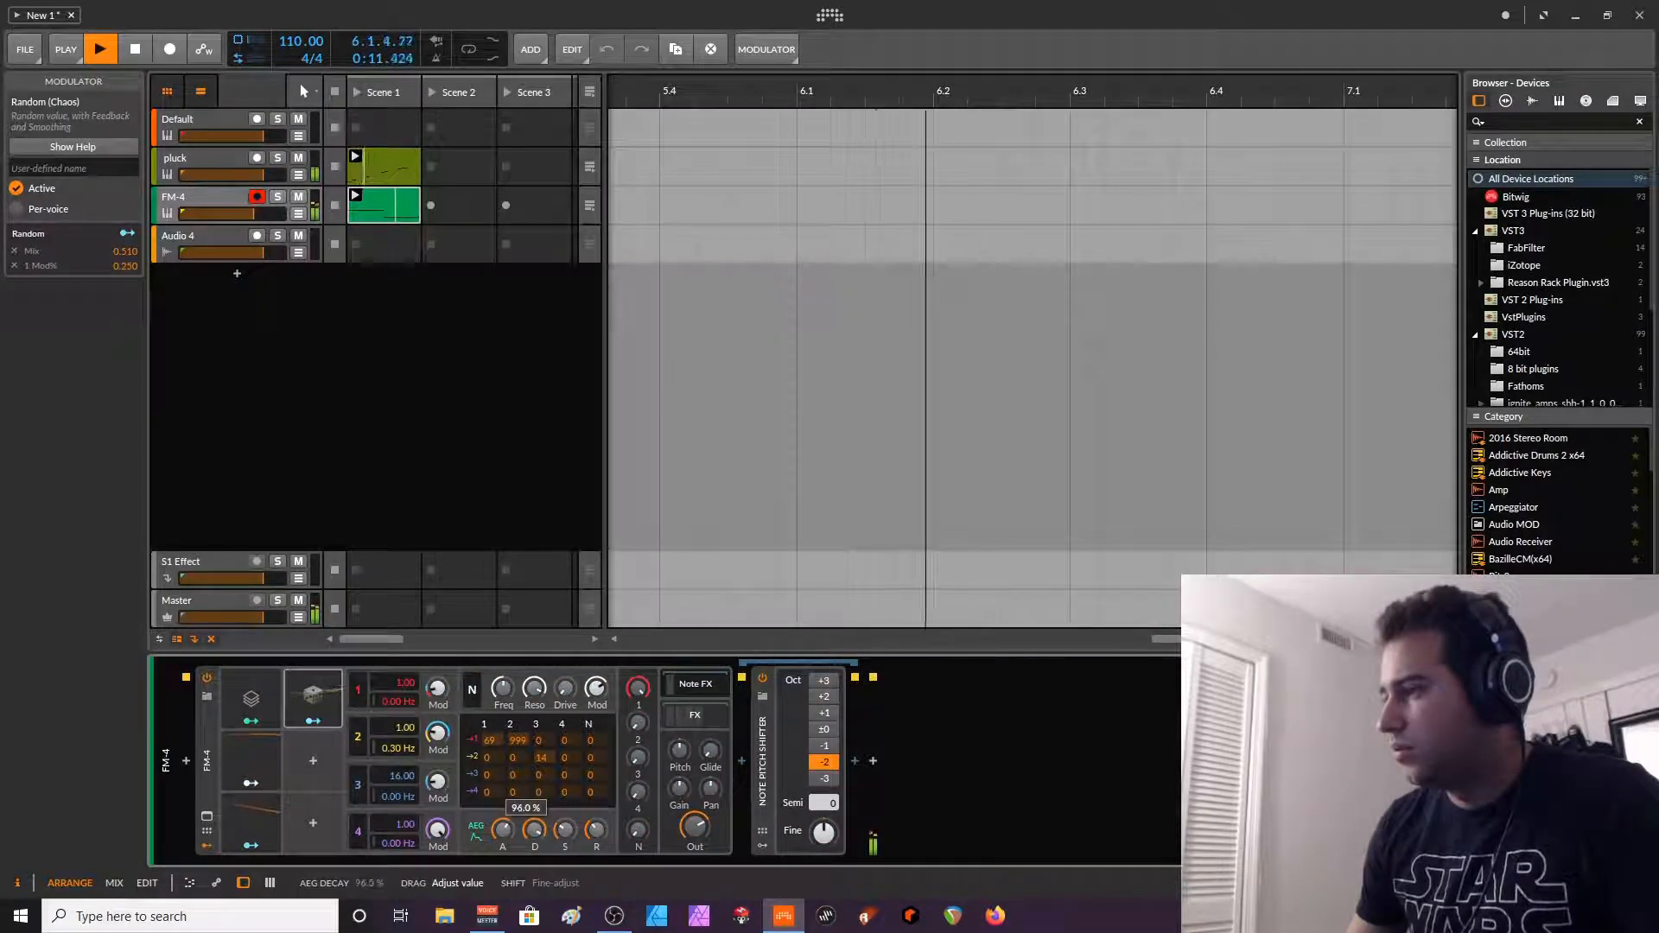
left_click_drag(566, 833, 566, 817)
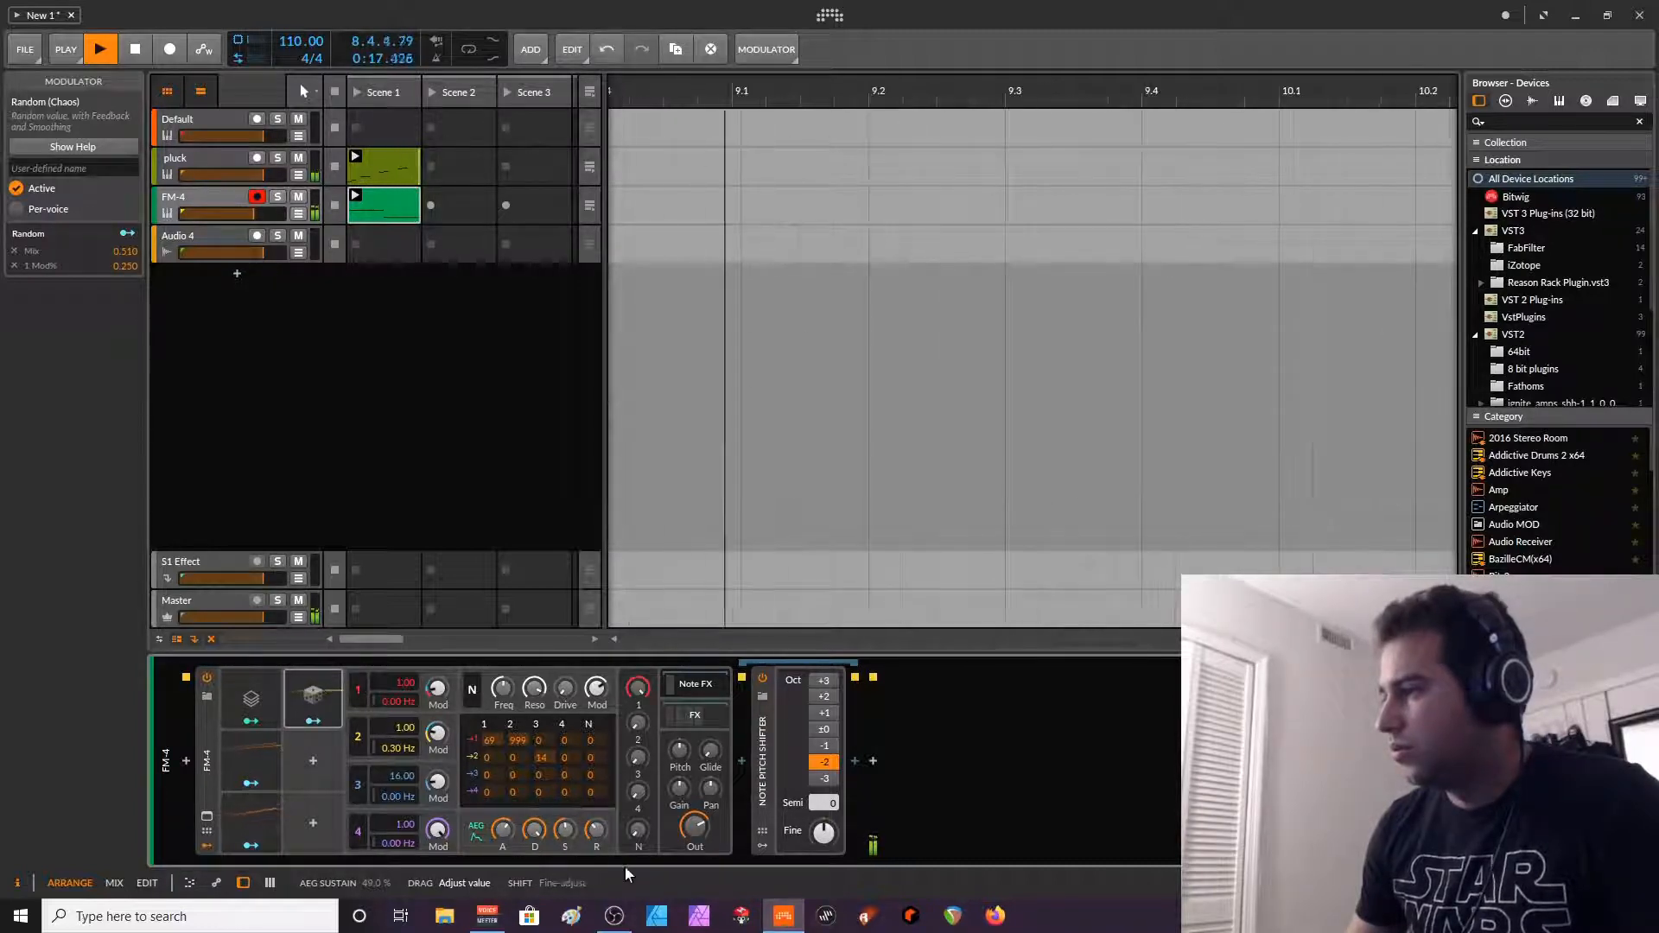
- Add a Reverb between the Chorus and Delay-1 in the FM-4's FX chain, and collapse the Reverb and Chorus
left_click(696, 717)
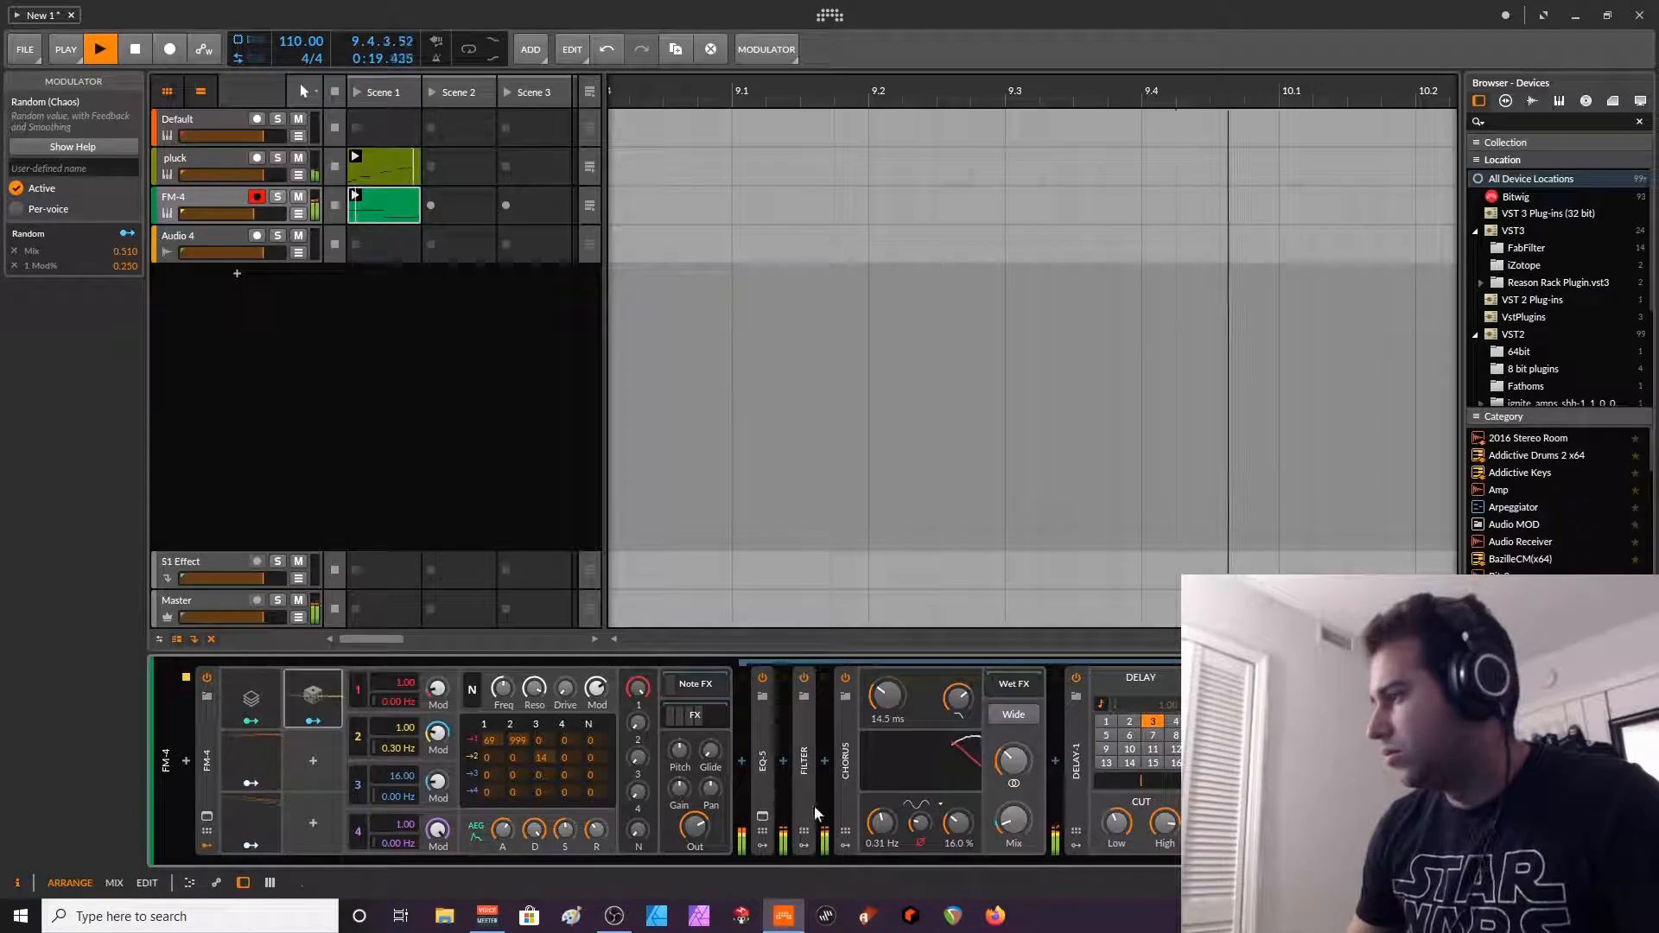
left_click(1056, 762)
type("rev")
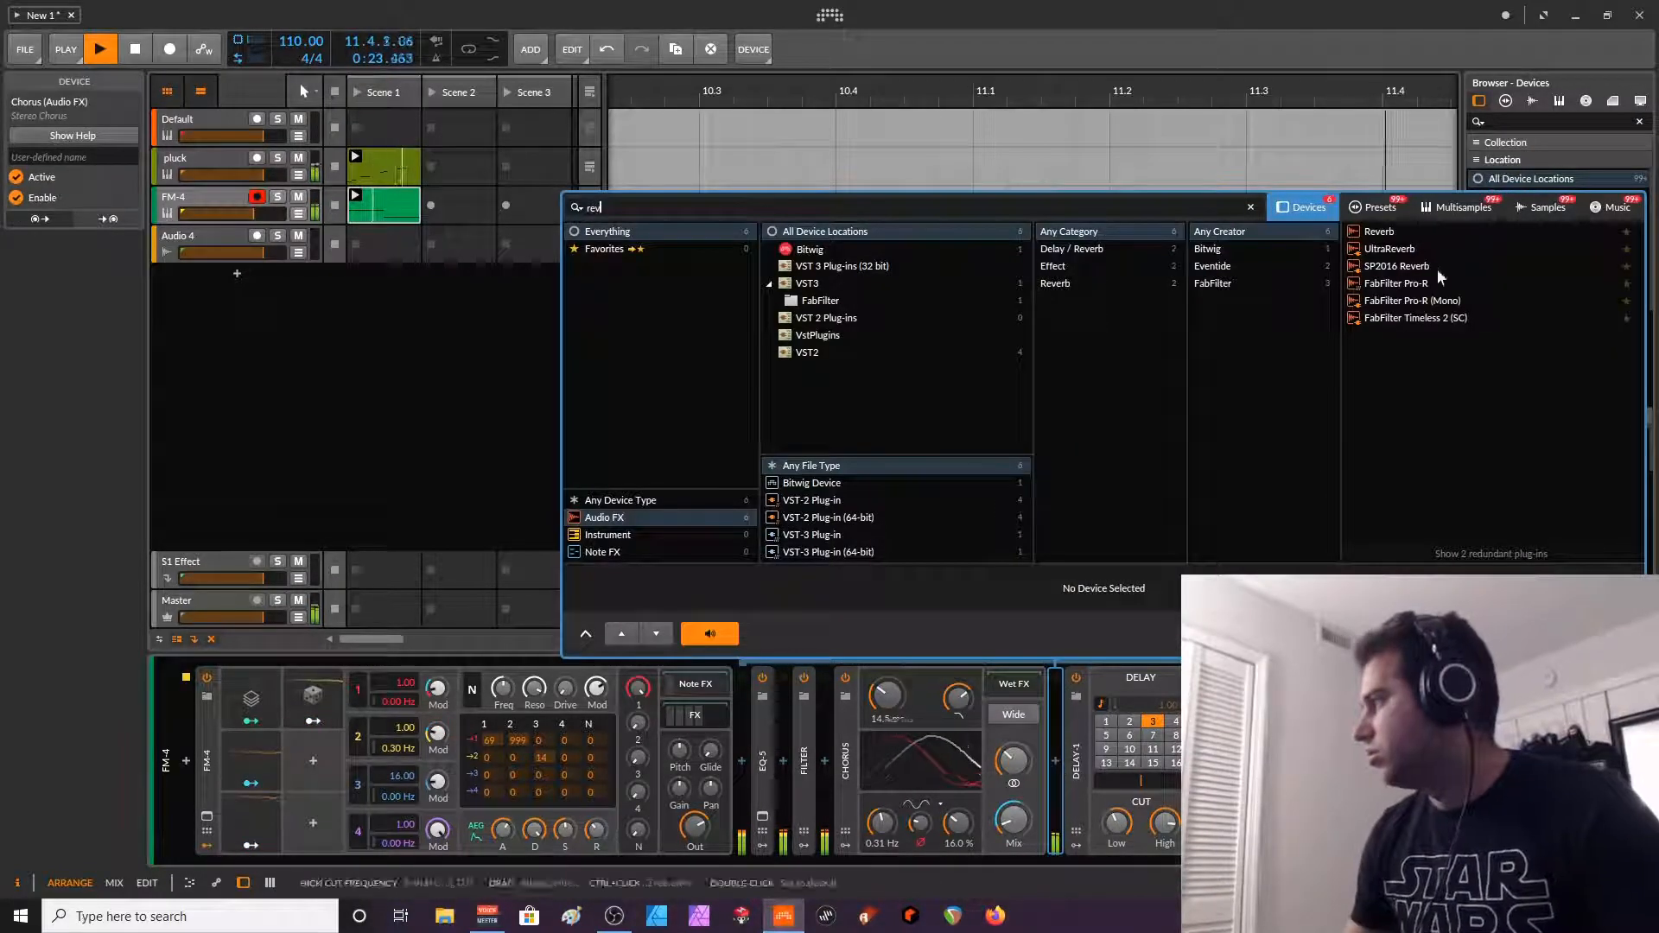
key("Down")
key("Return")
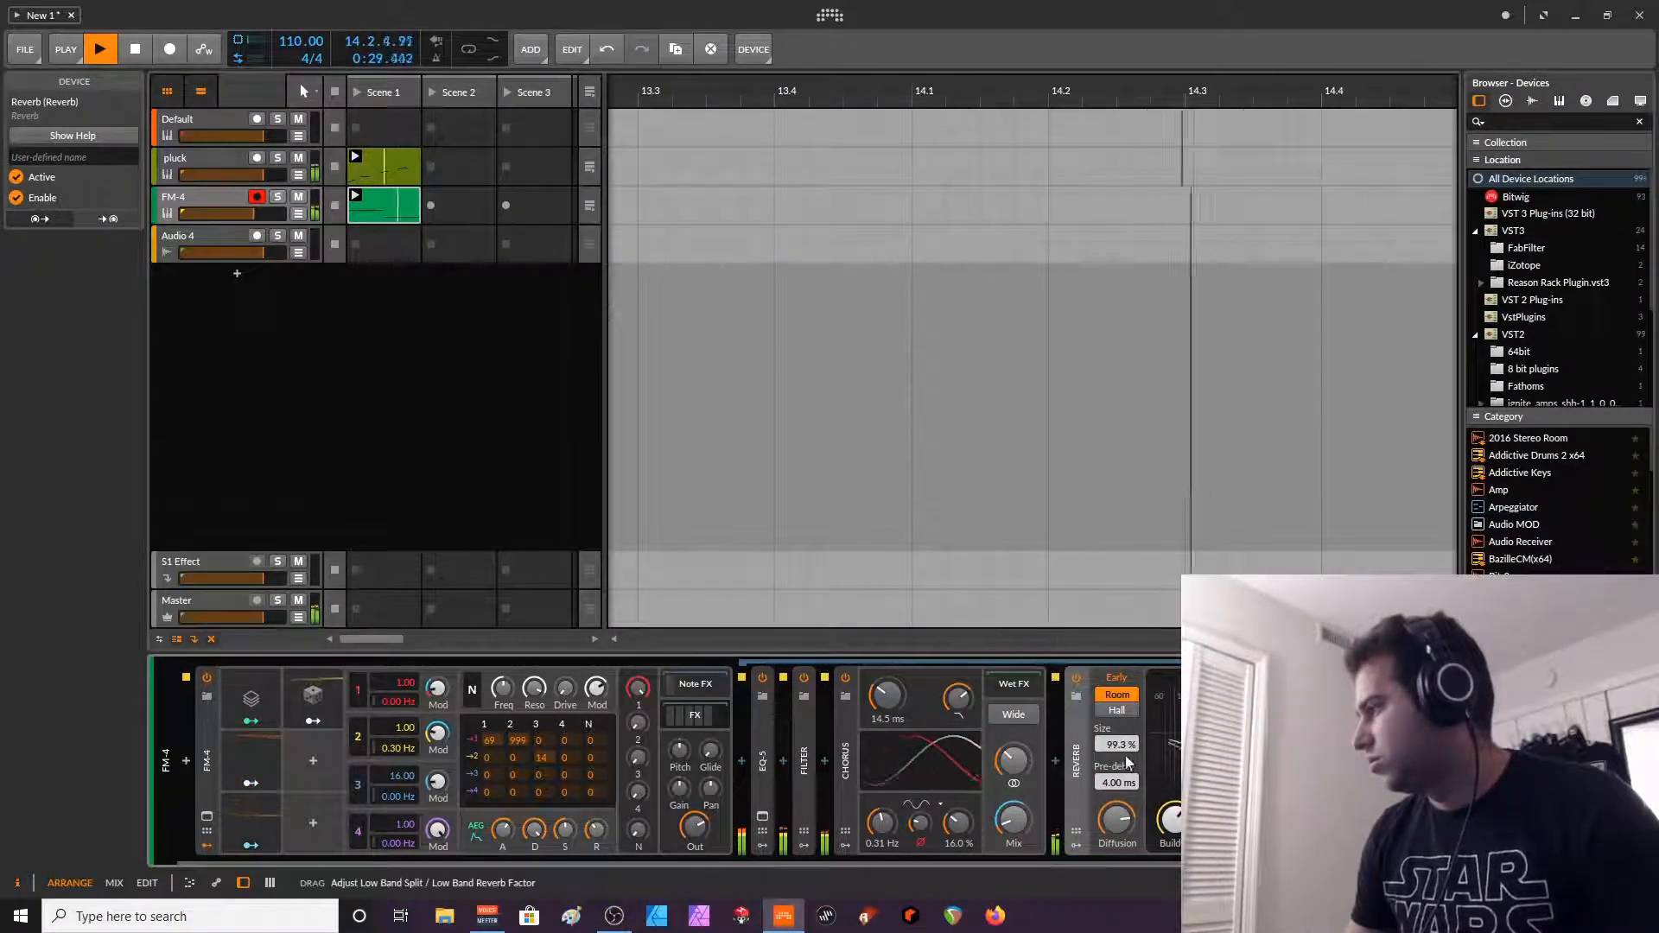
double_click(1077, 761)
double_click(847, 763)
double_click(847, 759)
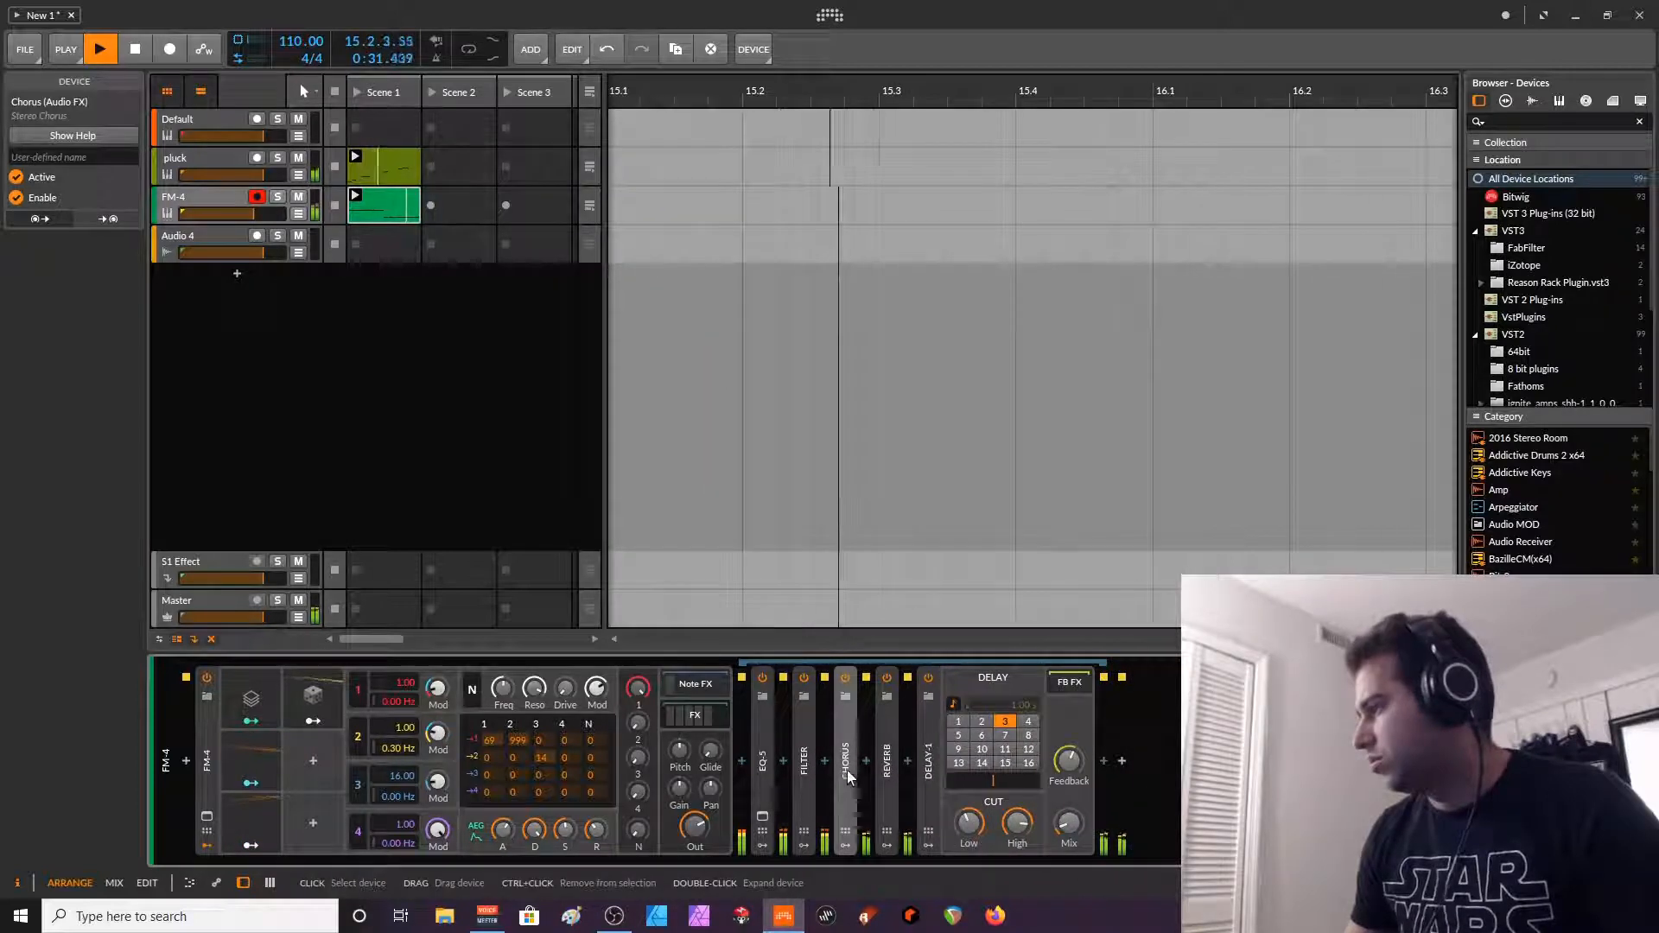
- Add the OTT_x64 compressor after Delay-1 in the FM-4's FX chain
left_click(1103, 761)
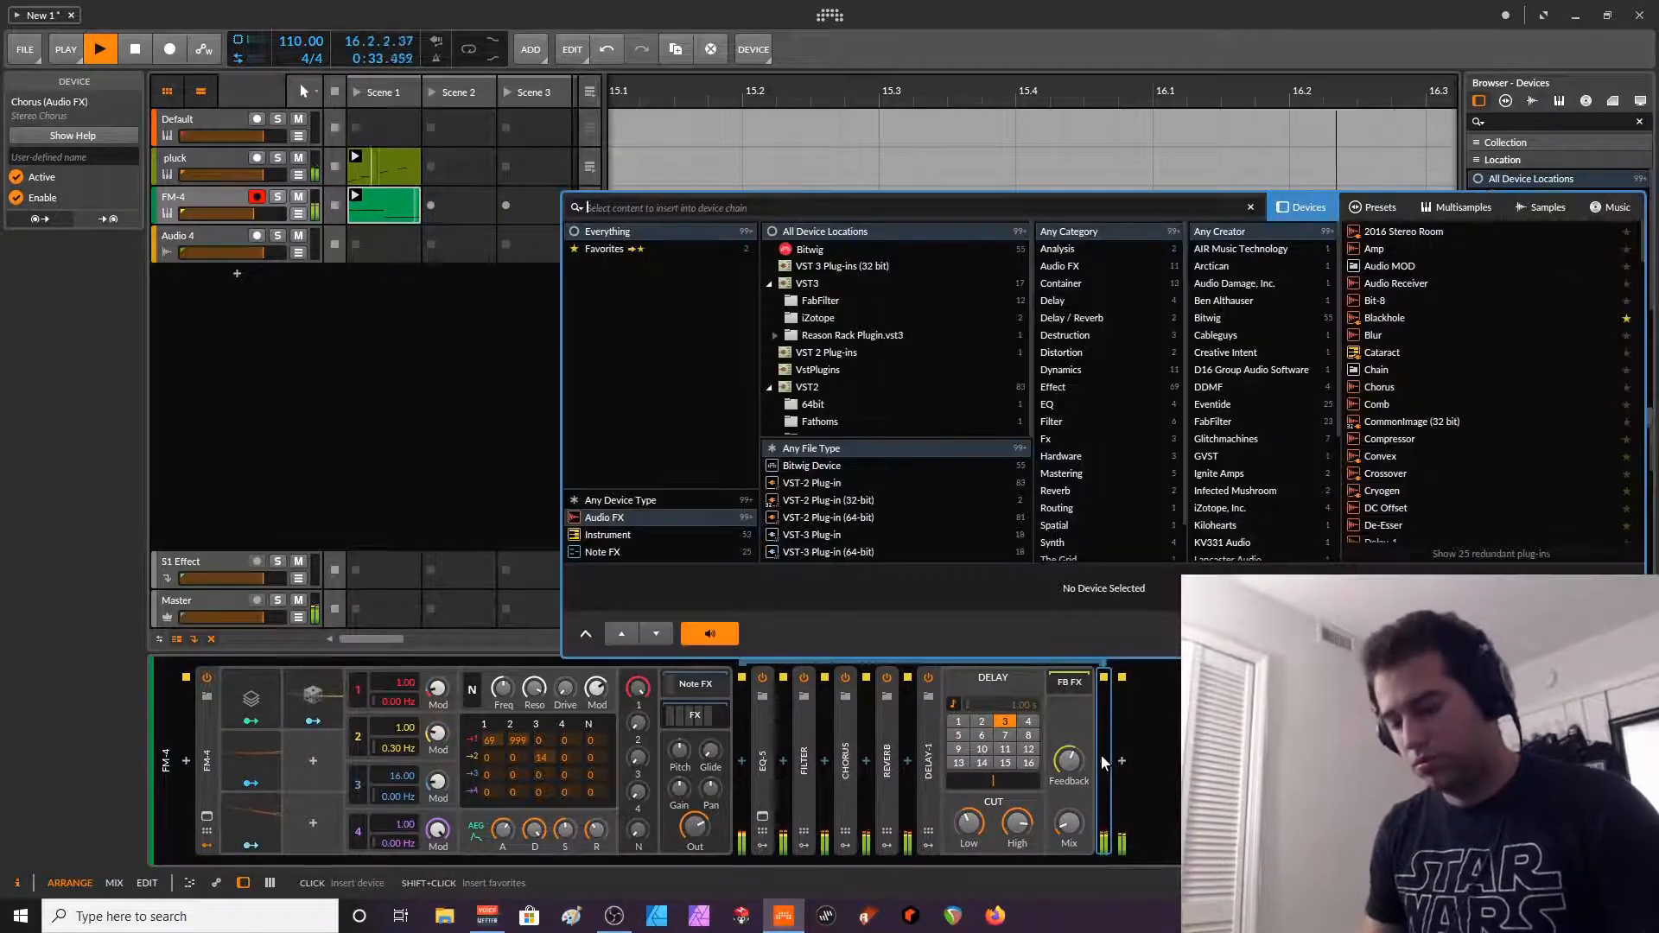
type("ot")
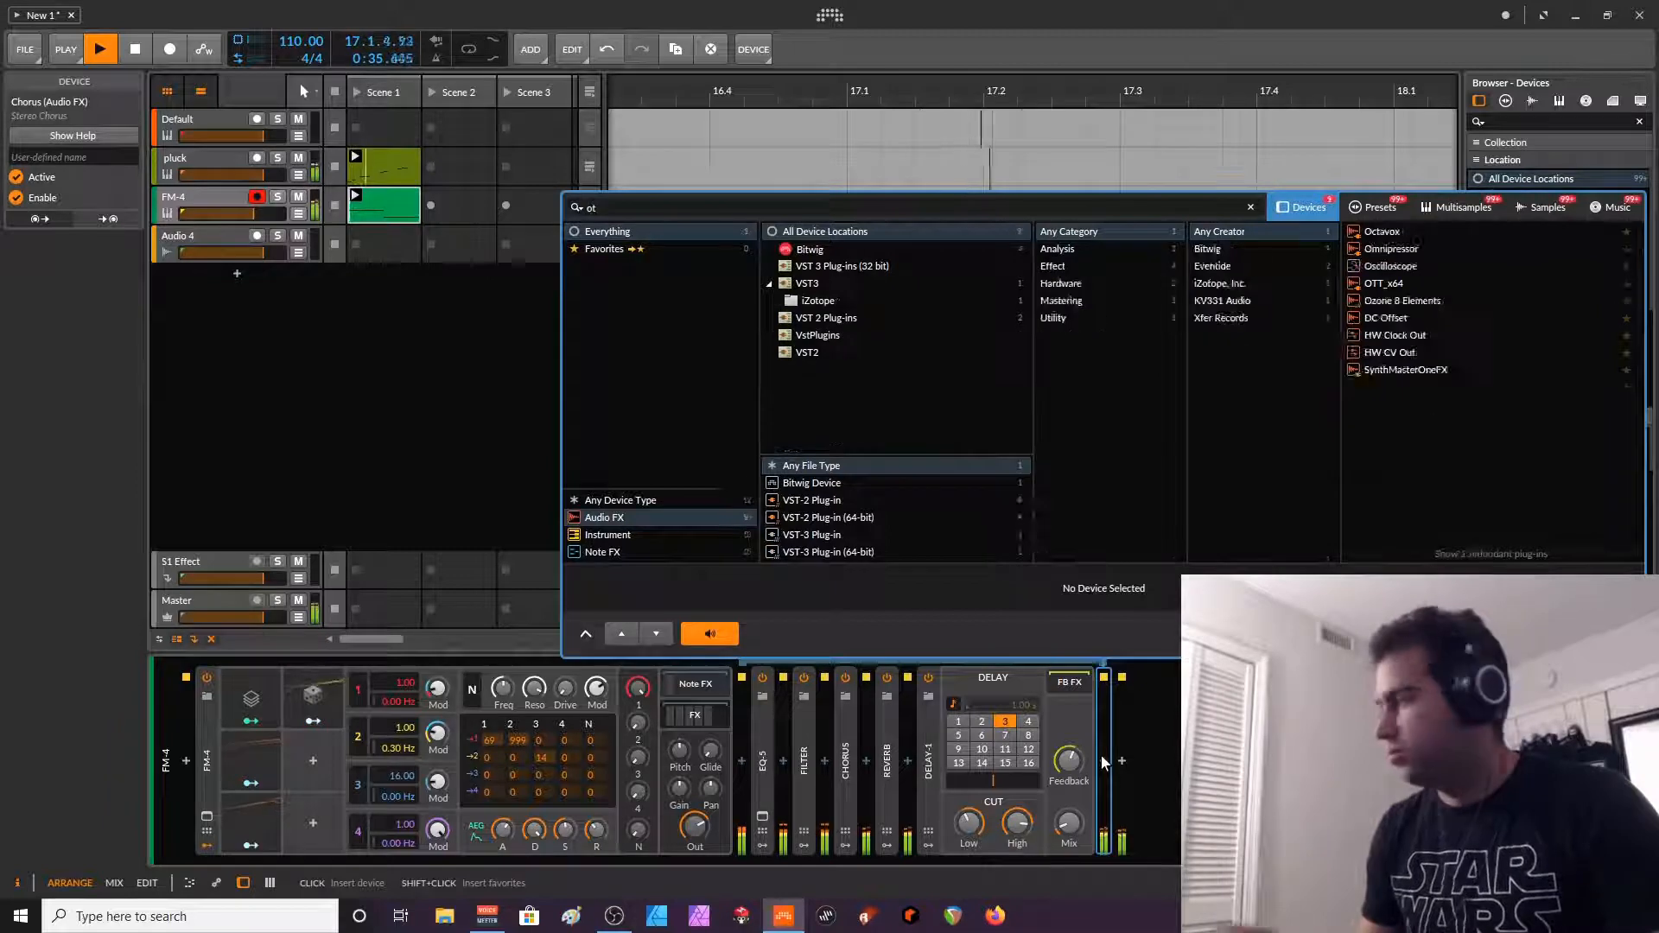
key("Return")
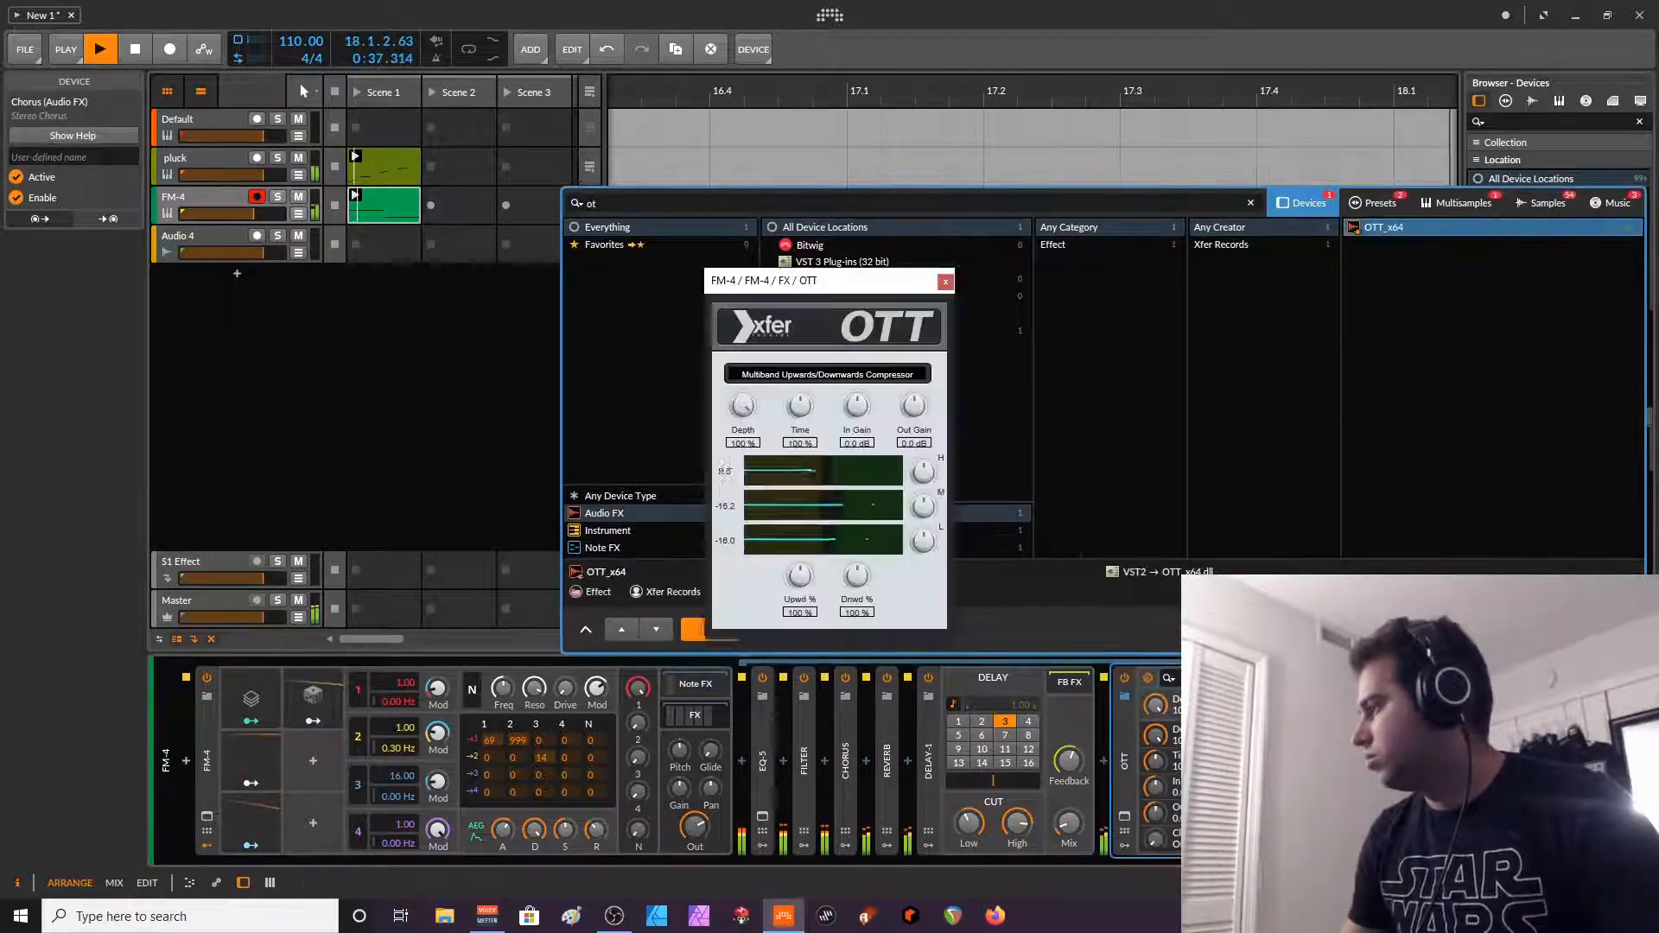
- Solo the FM-4 track and set OTT's upward compression to 200%, adjusting its depth and downward amount by ear
left_click(277, 198)
left_click_drag(746, 409, 746, 416)
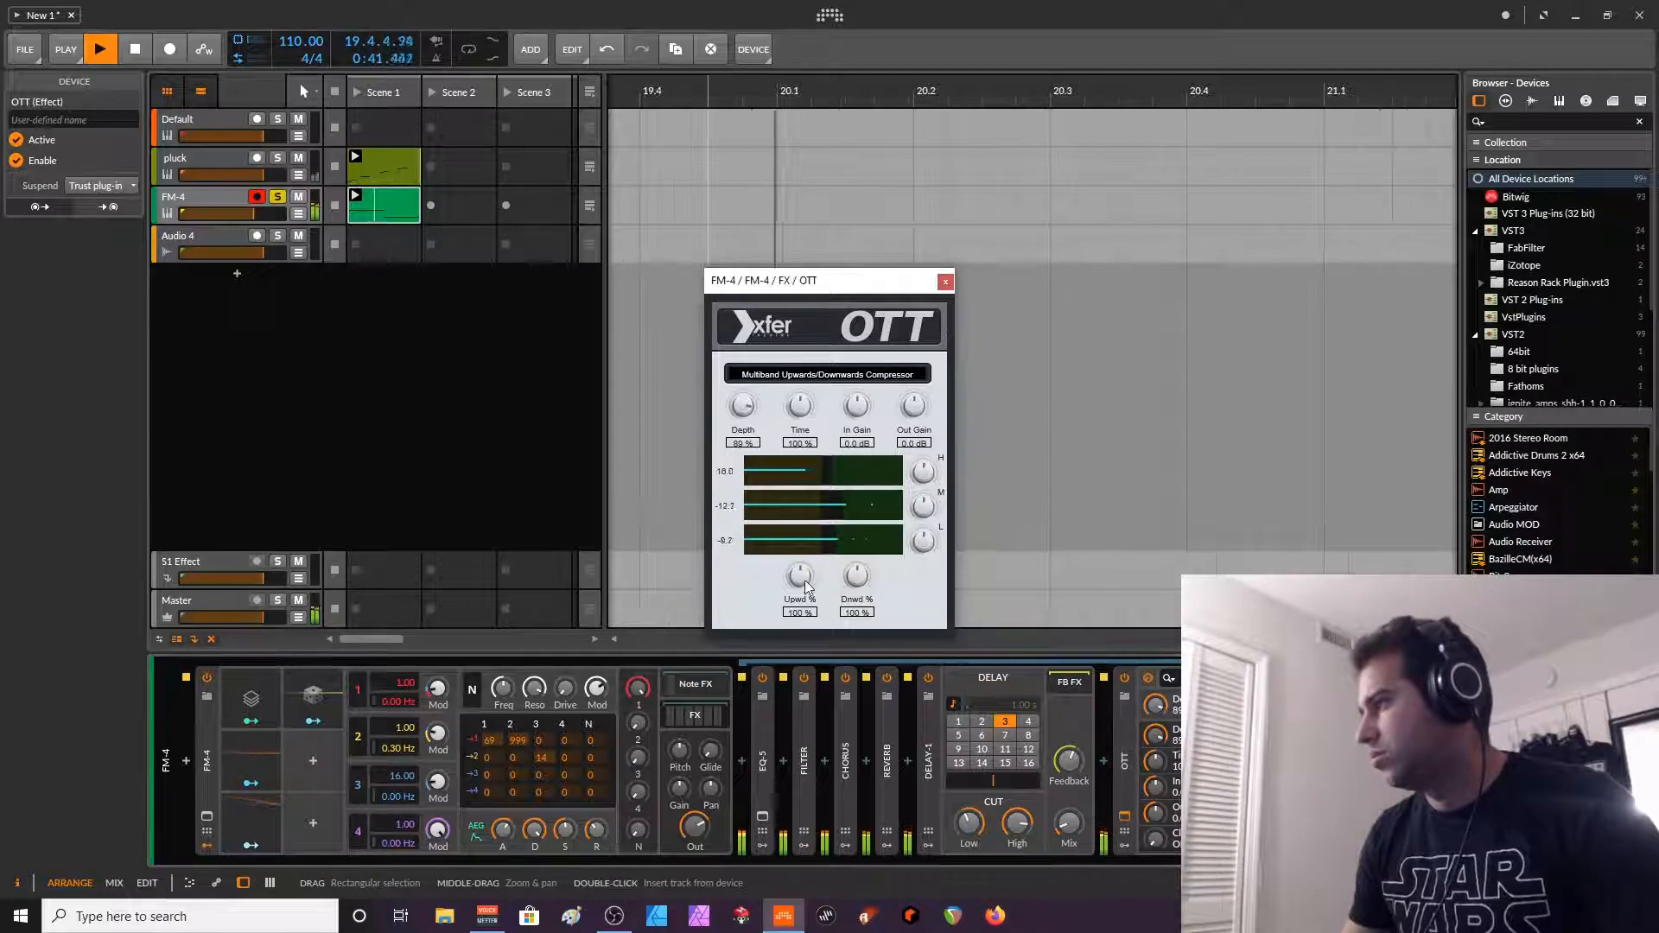
left_click_drag(806, 579, 738, 420)
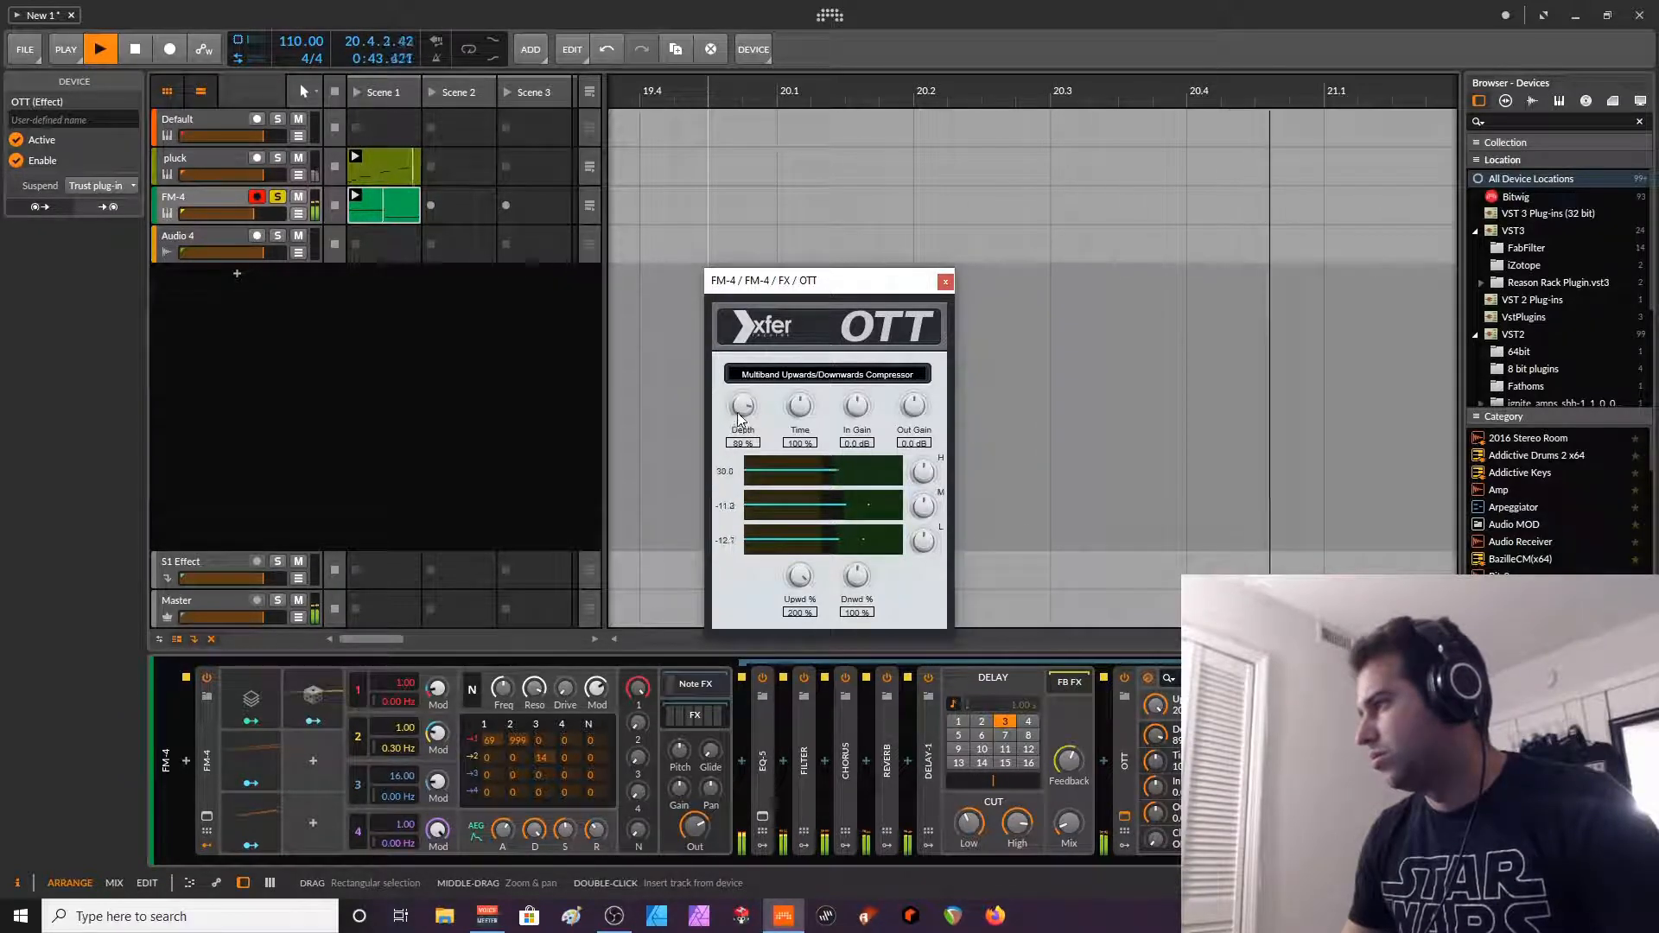
left_click_drag(755, 491, 768, 529)
left_click_drag(856, 576, 871, 570)
left_click(946, 283)
- Add an EQ-5 at the end of the pluck track's device chain
left_click(201, 196)
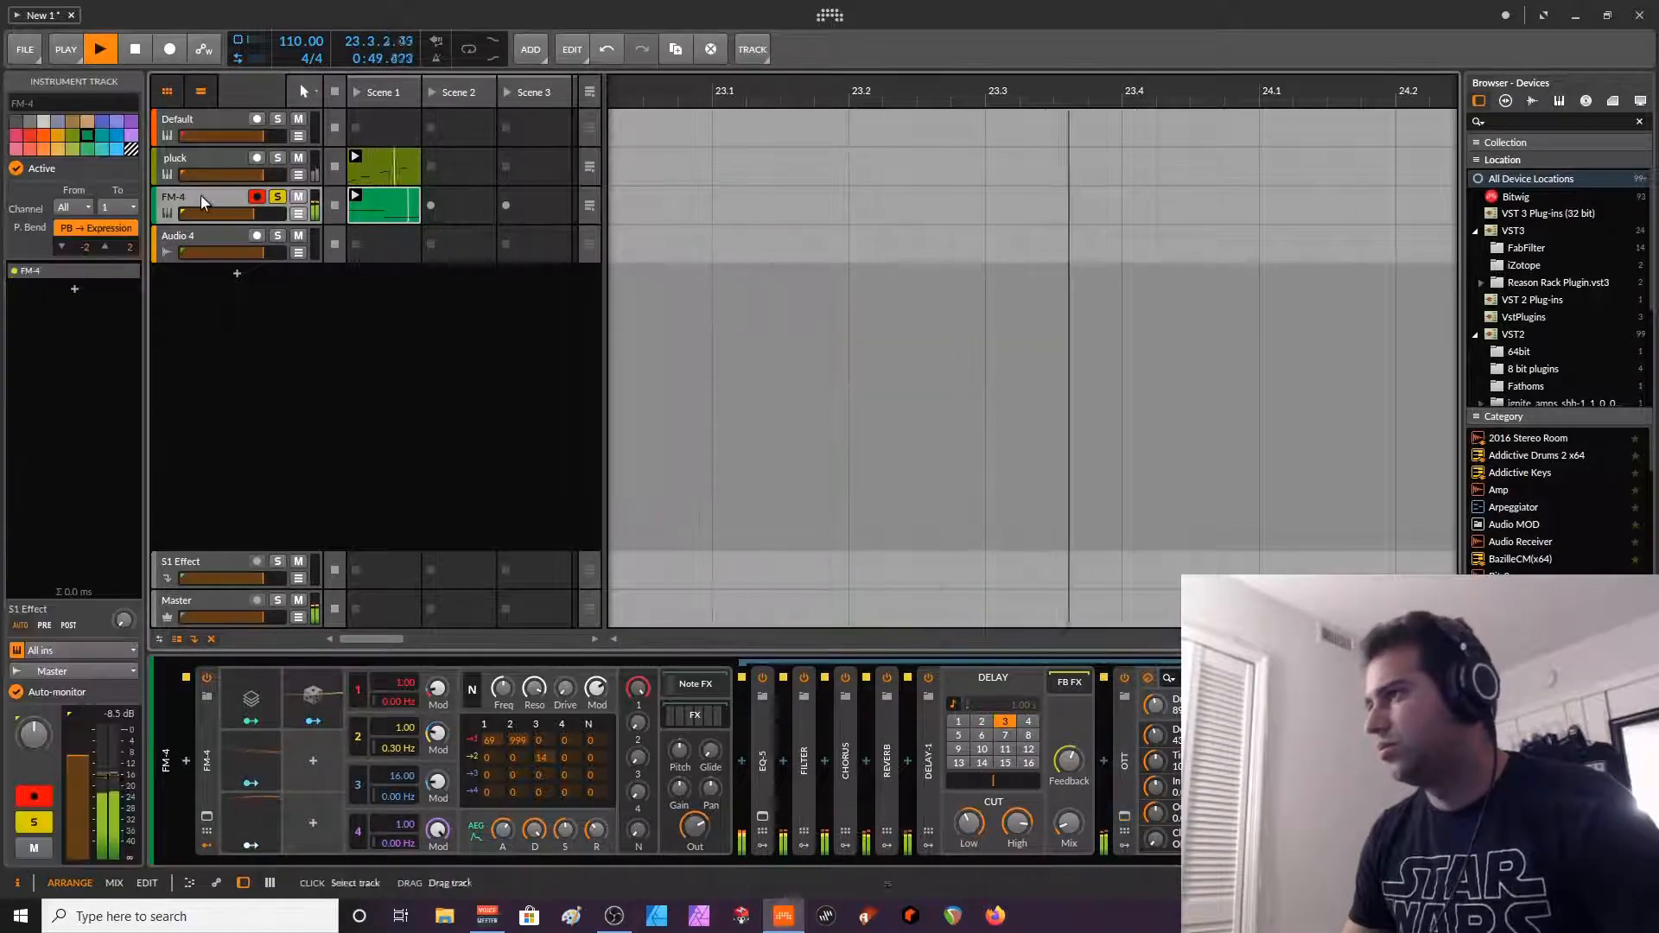
left_click(190, 164)
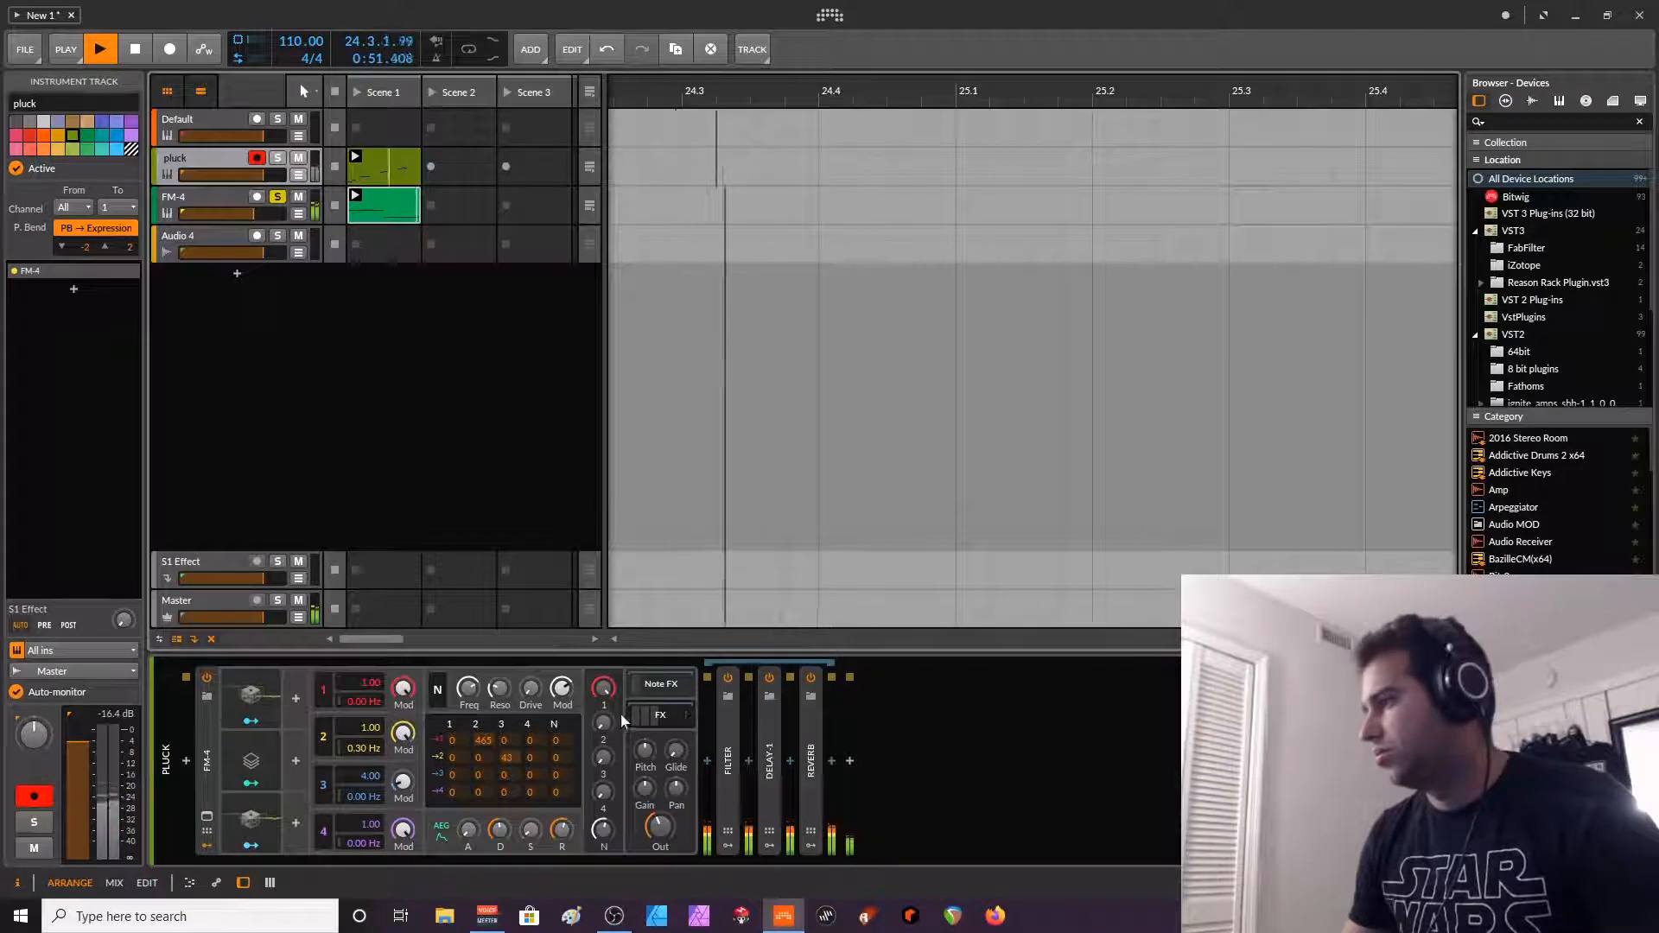
left_click(864, 769)
type("eq")
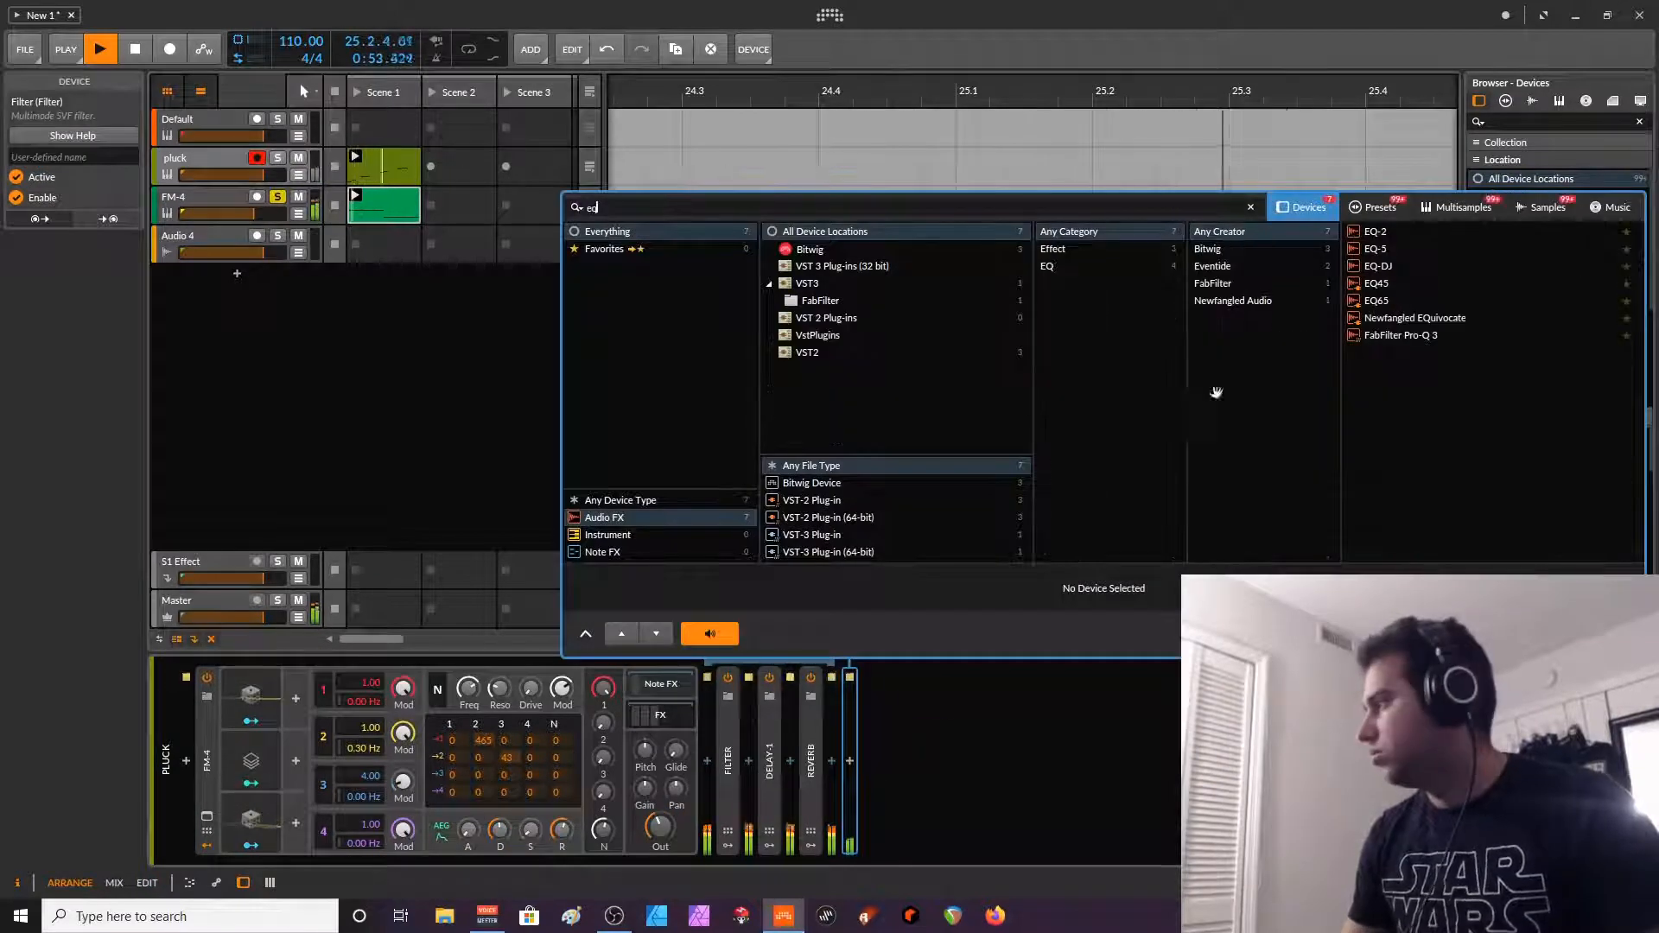
left_click(1383, 245)
key("Return")
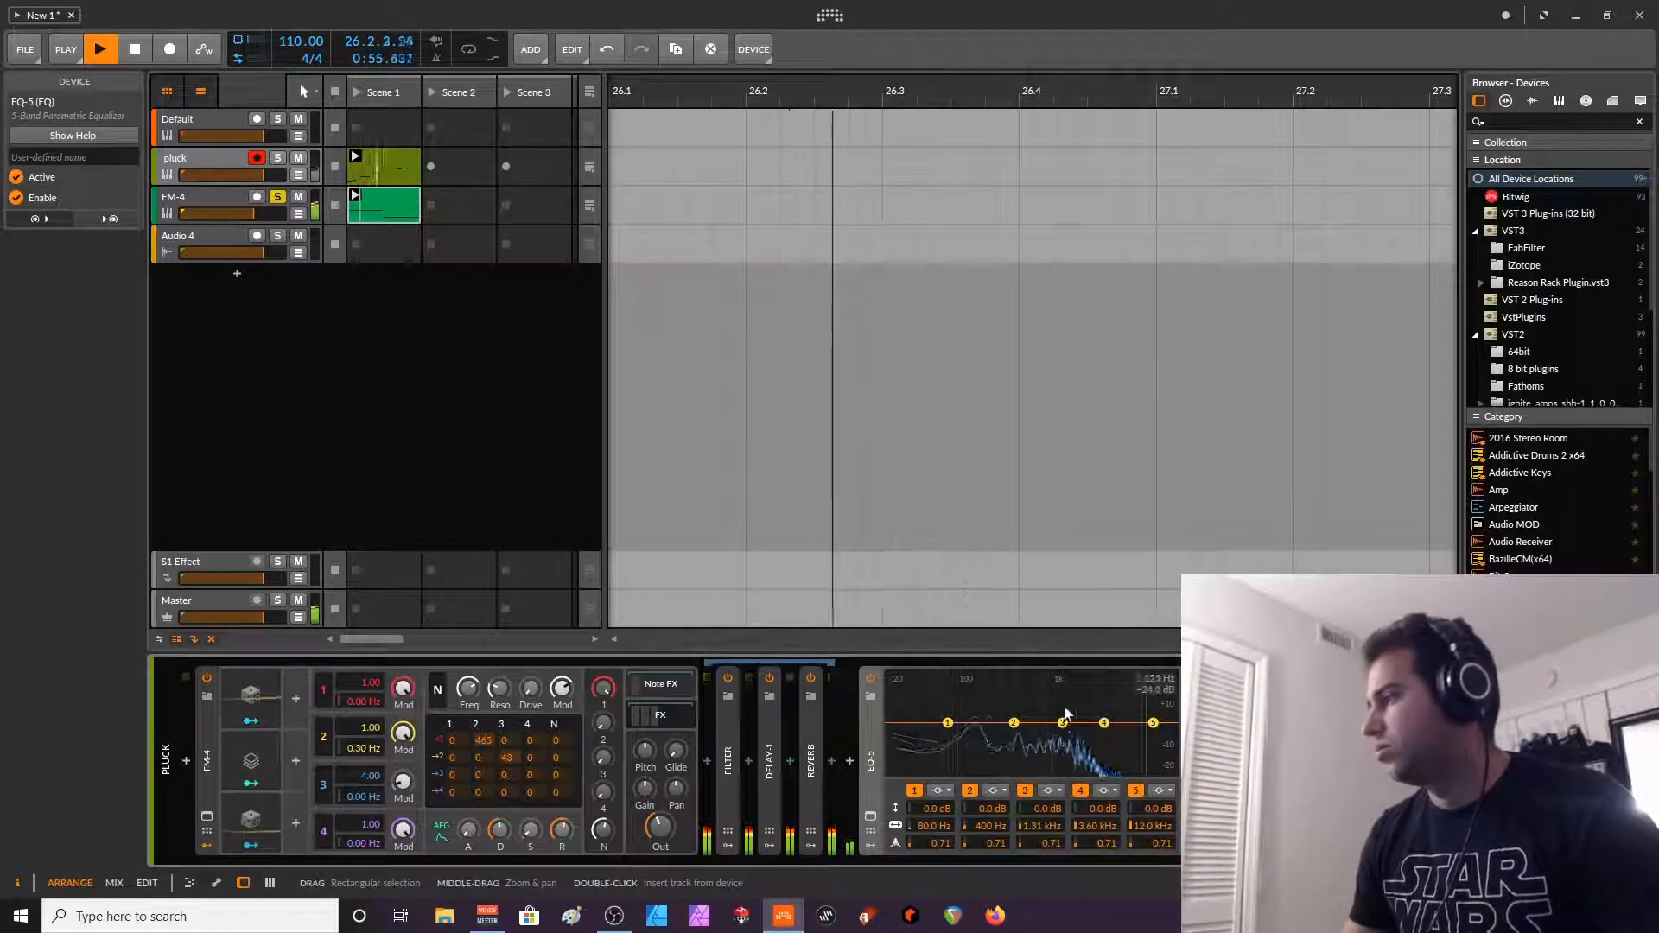
- Turn band 1 of the pluck's EQ-5 into a low cut at 133 Hz and unsolo the FM-4 track
left_click(942, 790)
left_click(946, 810)
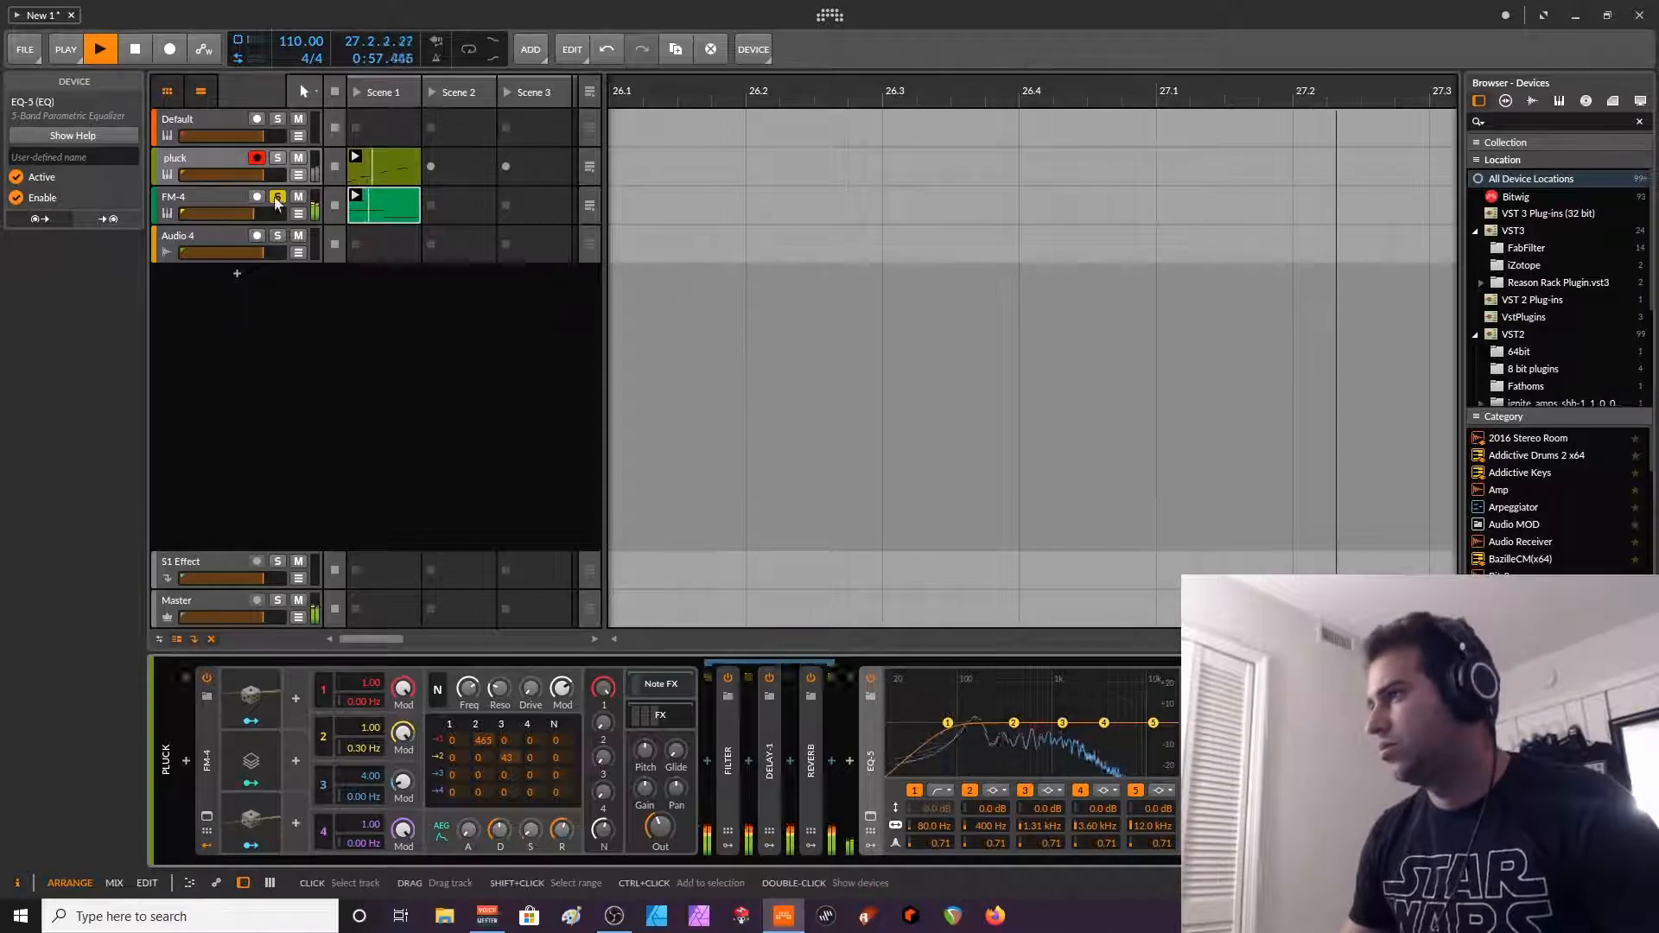
left_click(843, 721)
left_click_drag(950, 724, 975, 727)
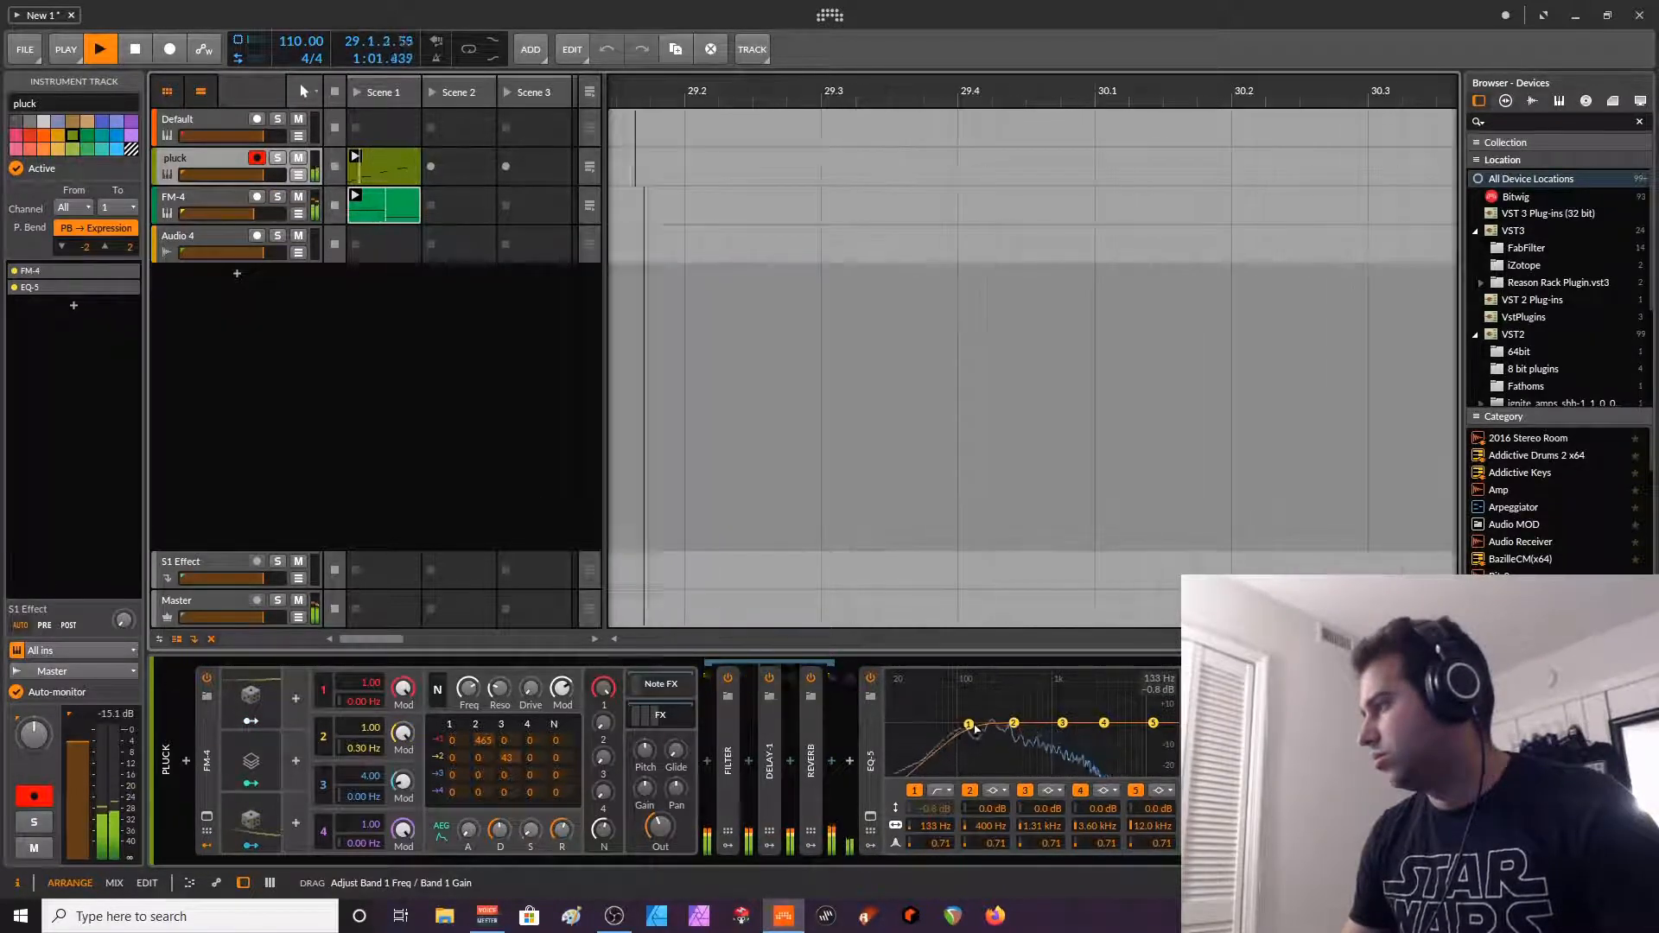
- Set the mix of the pluck's Delay-1 to 20% and collapse the device
double_click(771, 734)
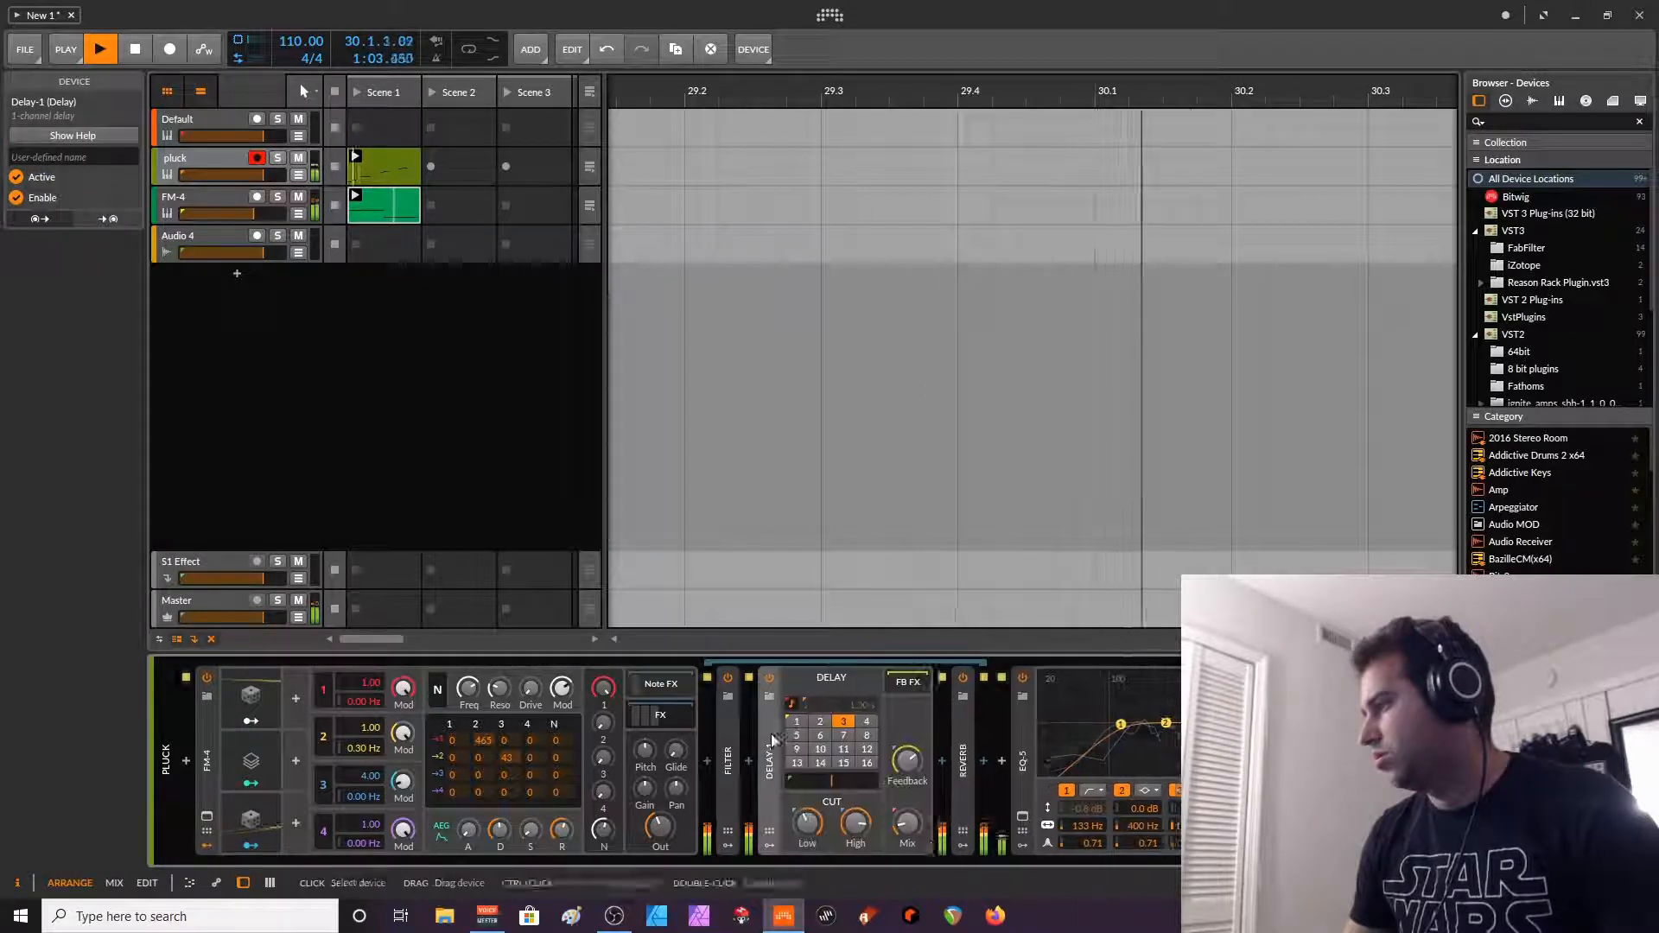
double_click(910, 822)
type("20")
key("Return")
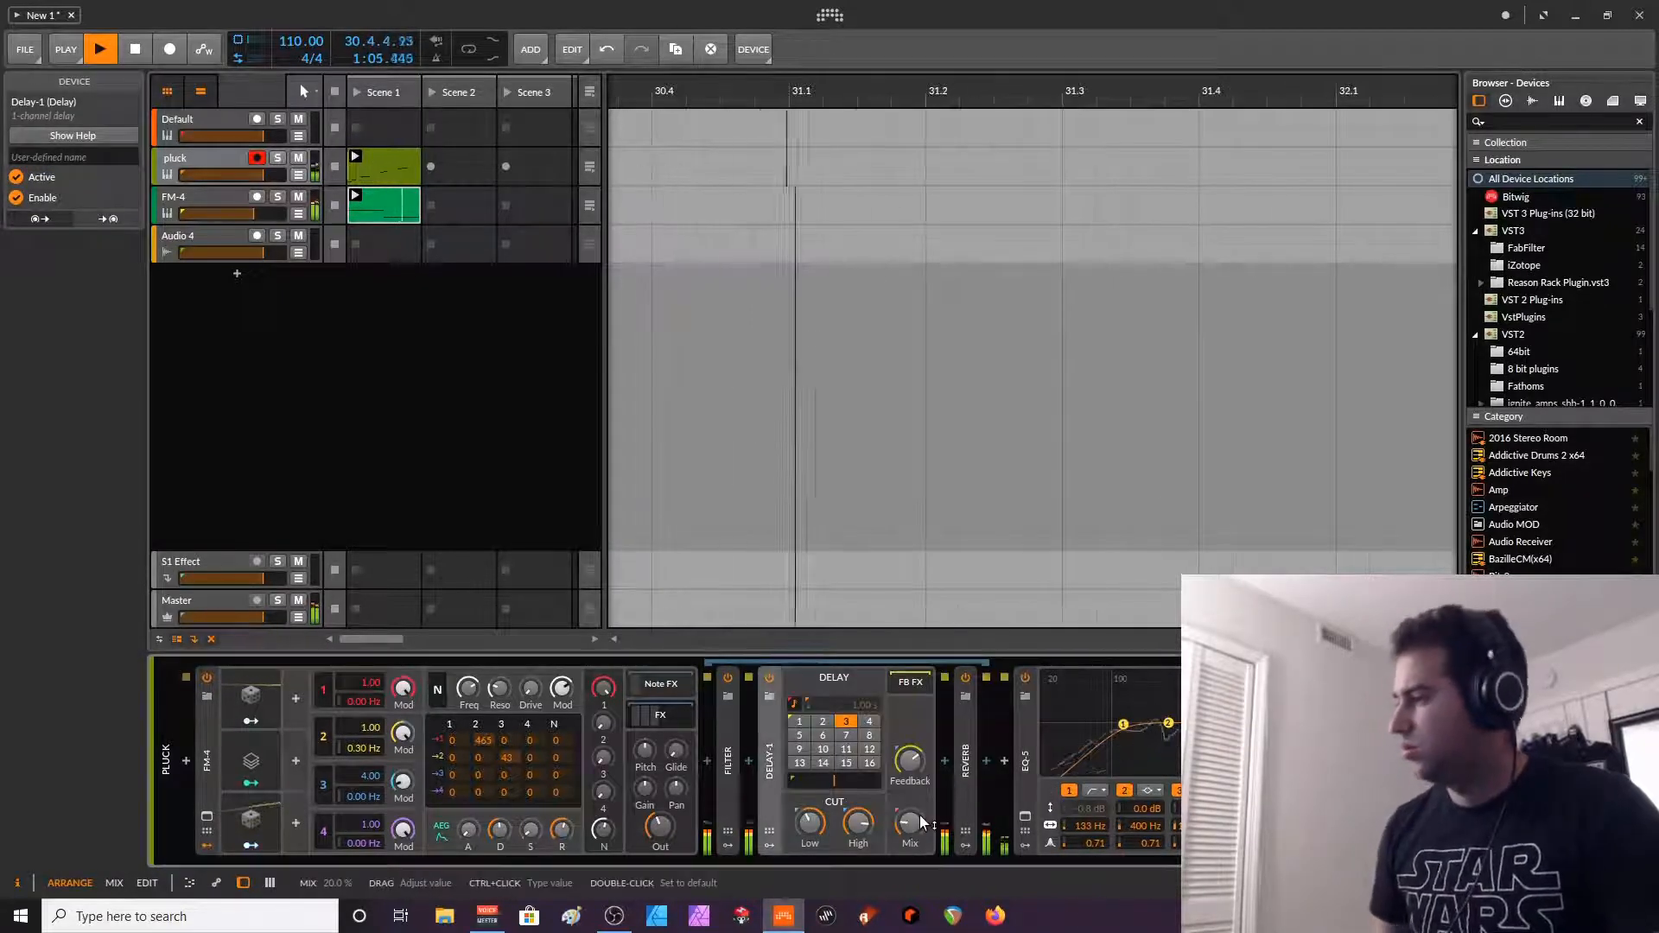
double_click(769, 736)
- Set the mix of the pluck's Reverb to 30%
double_click(810, 757)
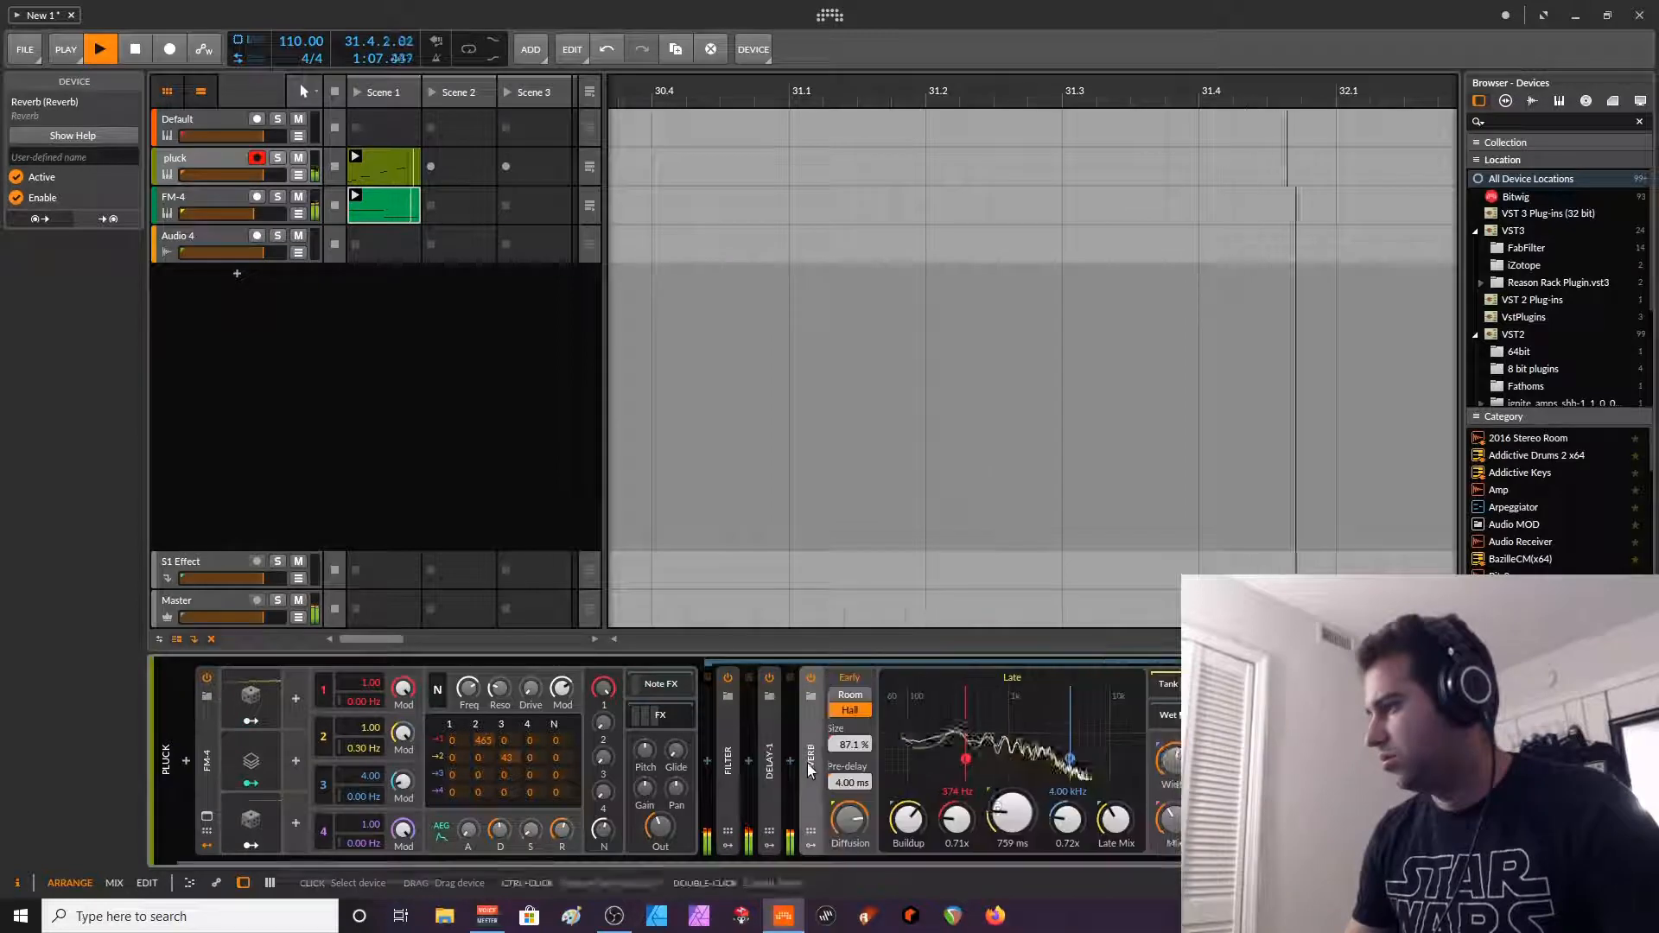
type("50")
key("Return")
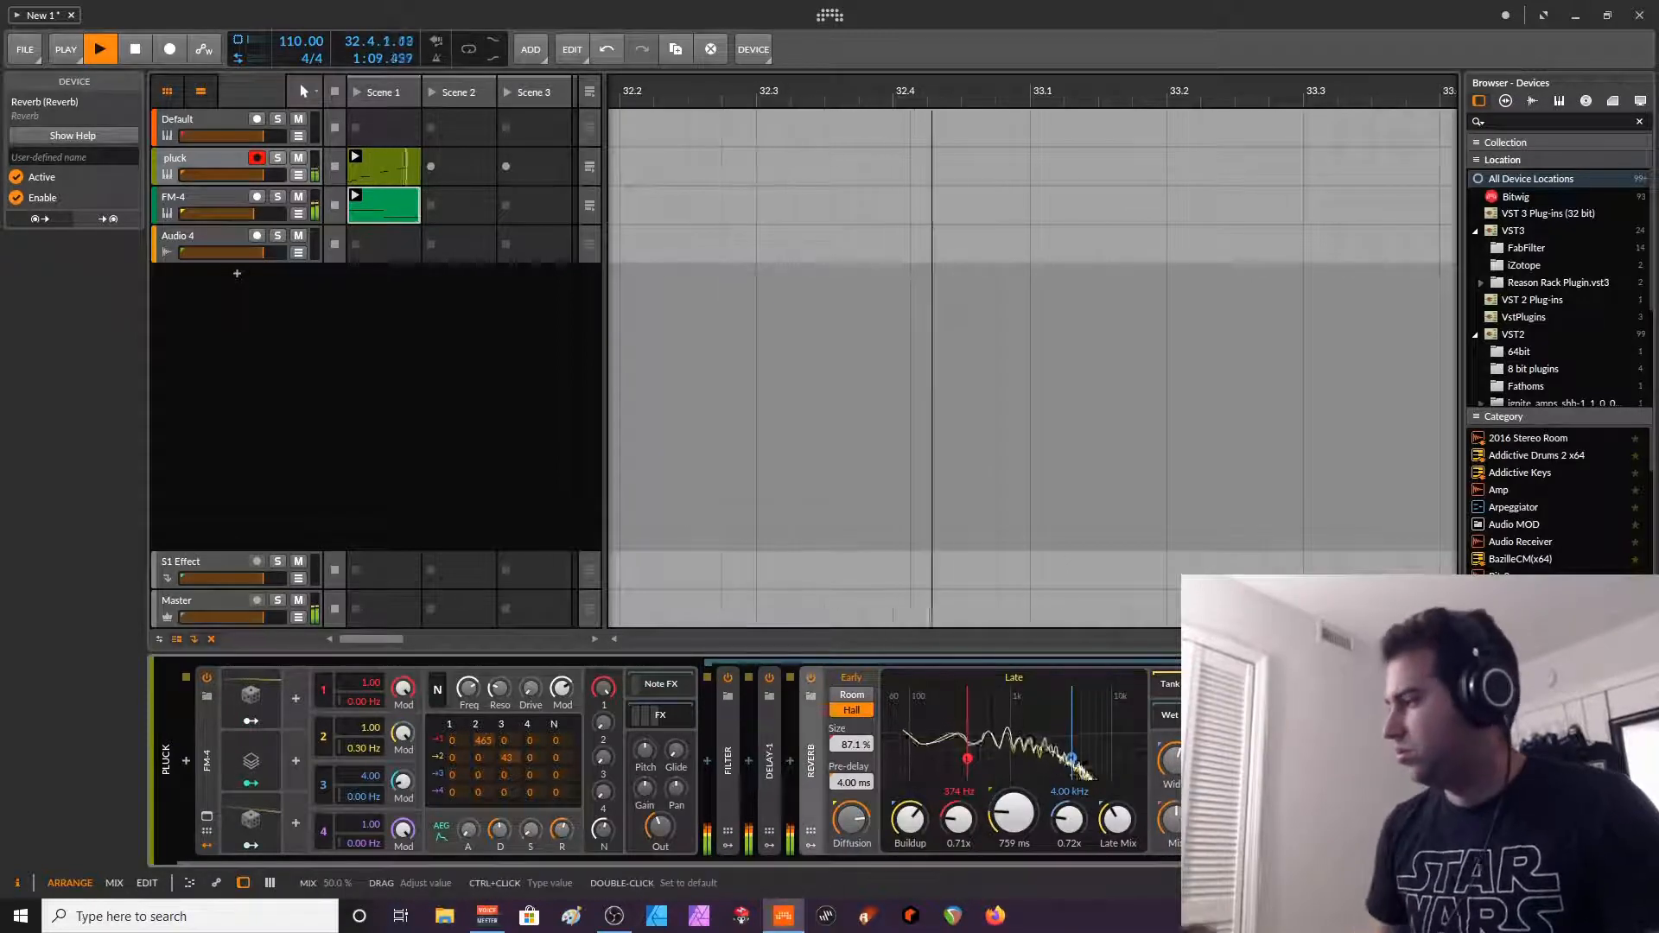
left_click(222, 156)
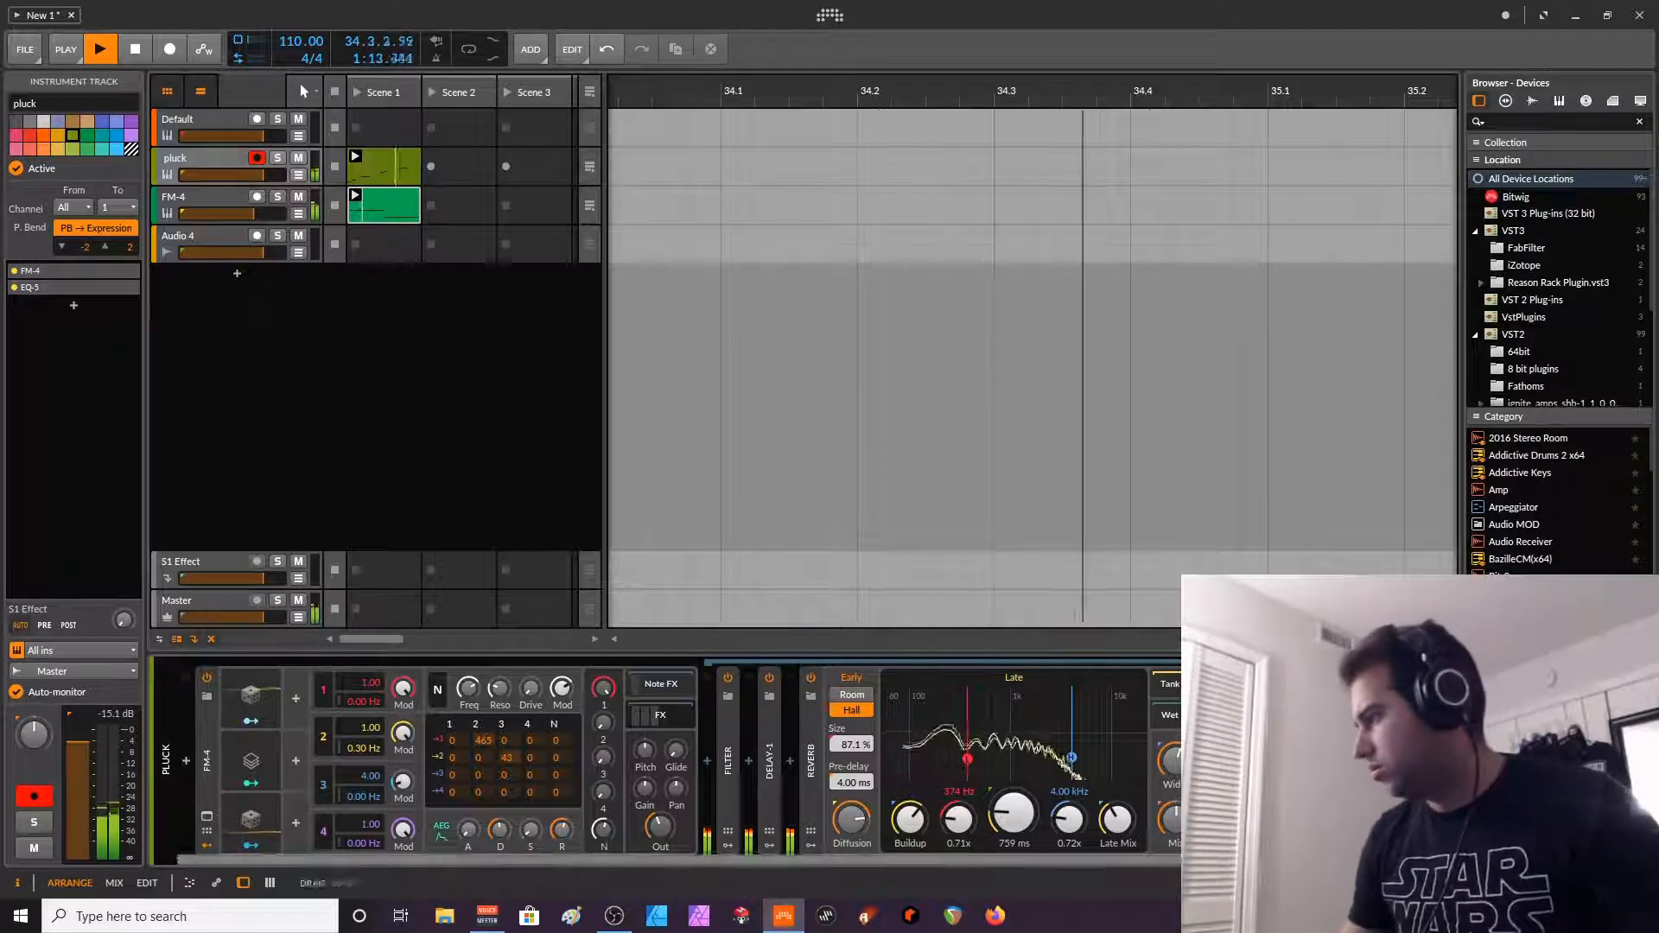
left_click(1178, 817)
type("30")
key("Return")
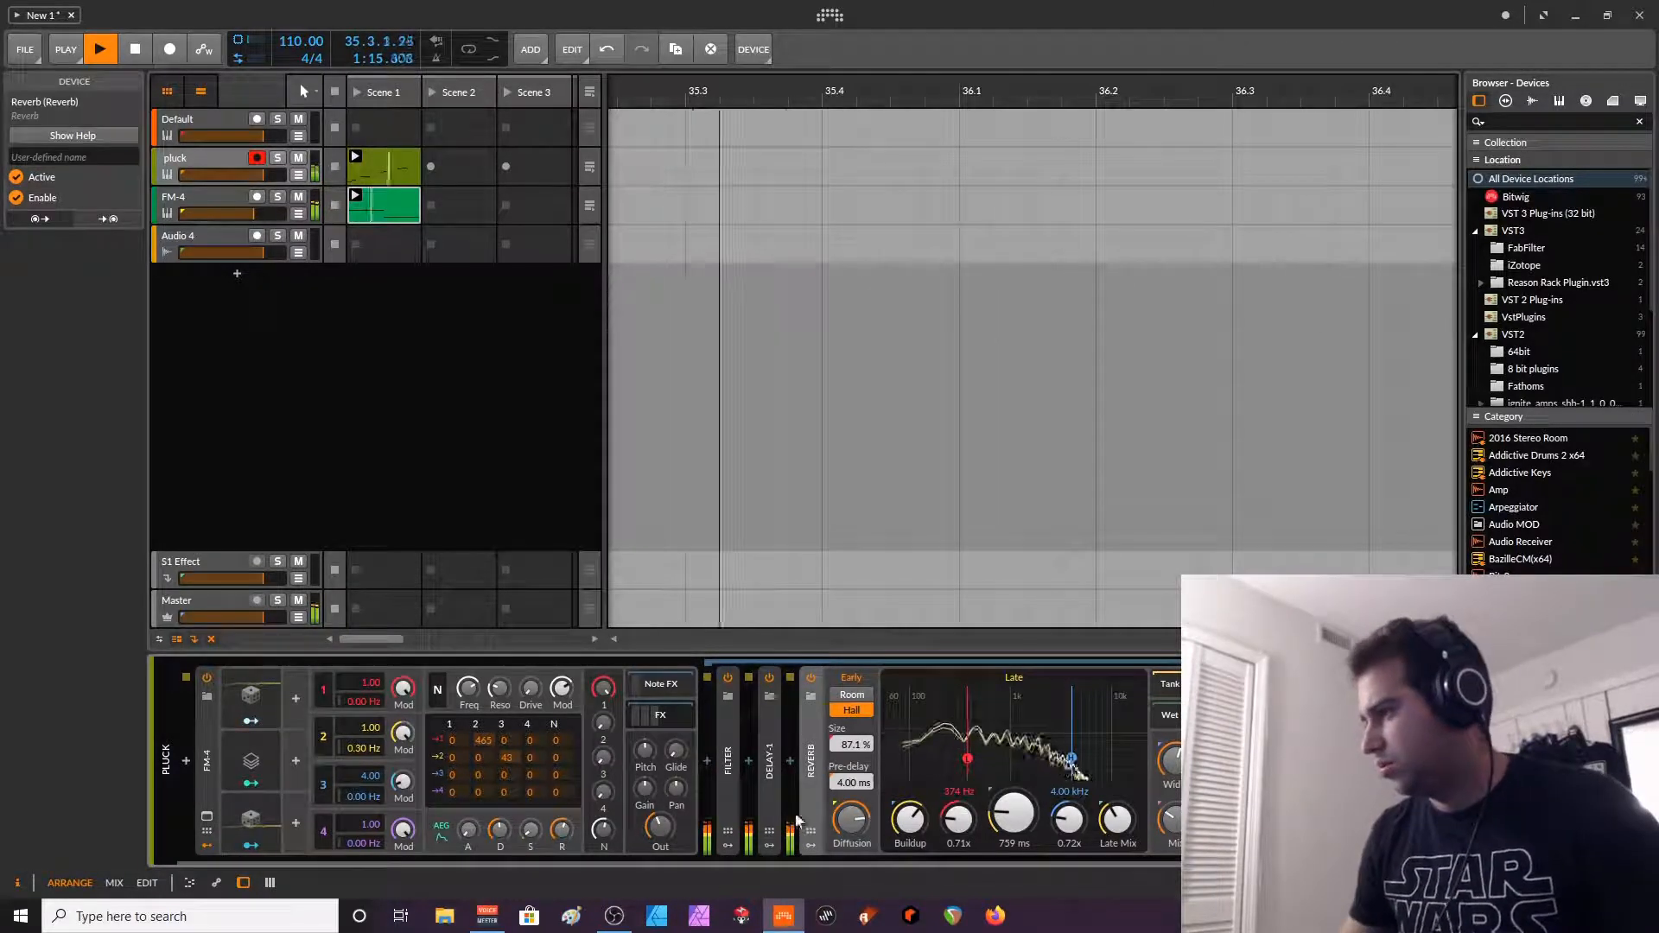
- Set the octave shift of the pluck's Note Pitch Shifter to ±0 and adjust the output level of its FM-4
left_click(659, 827, "ctrl")
key("Return")
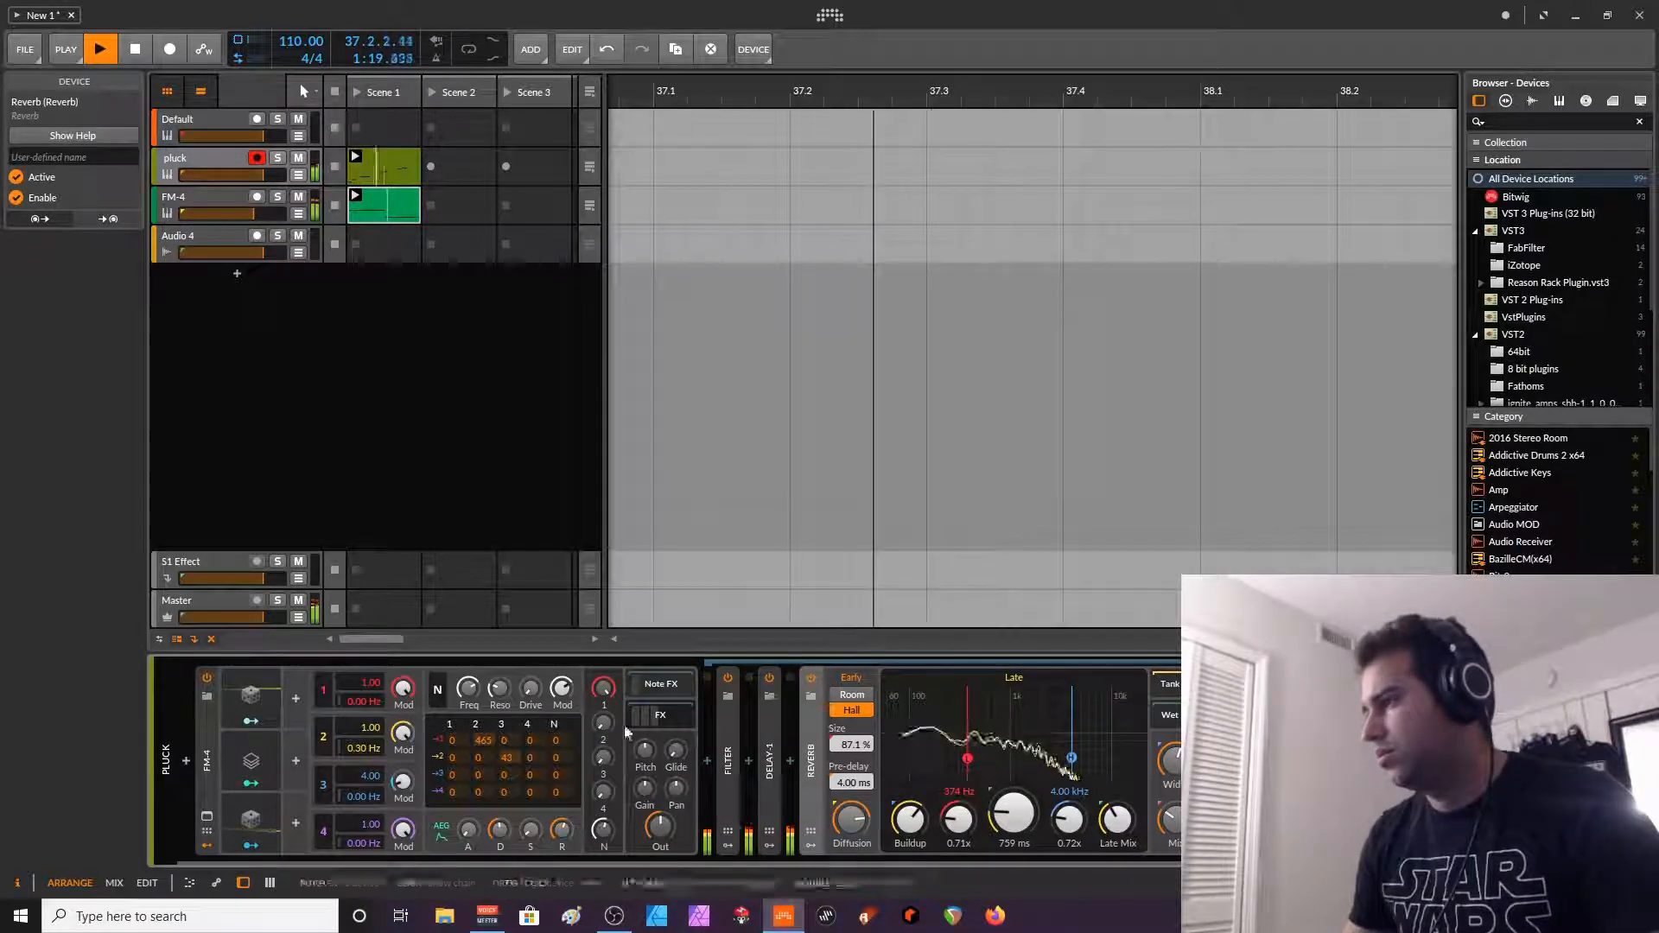
left_click(663, 688)
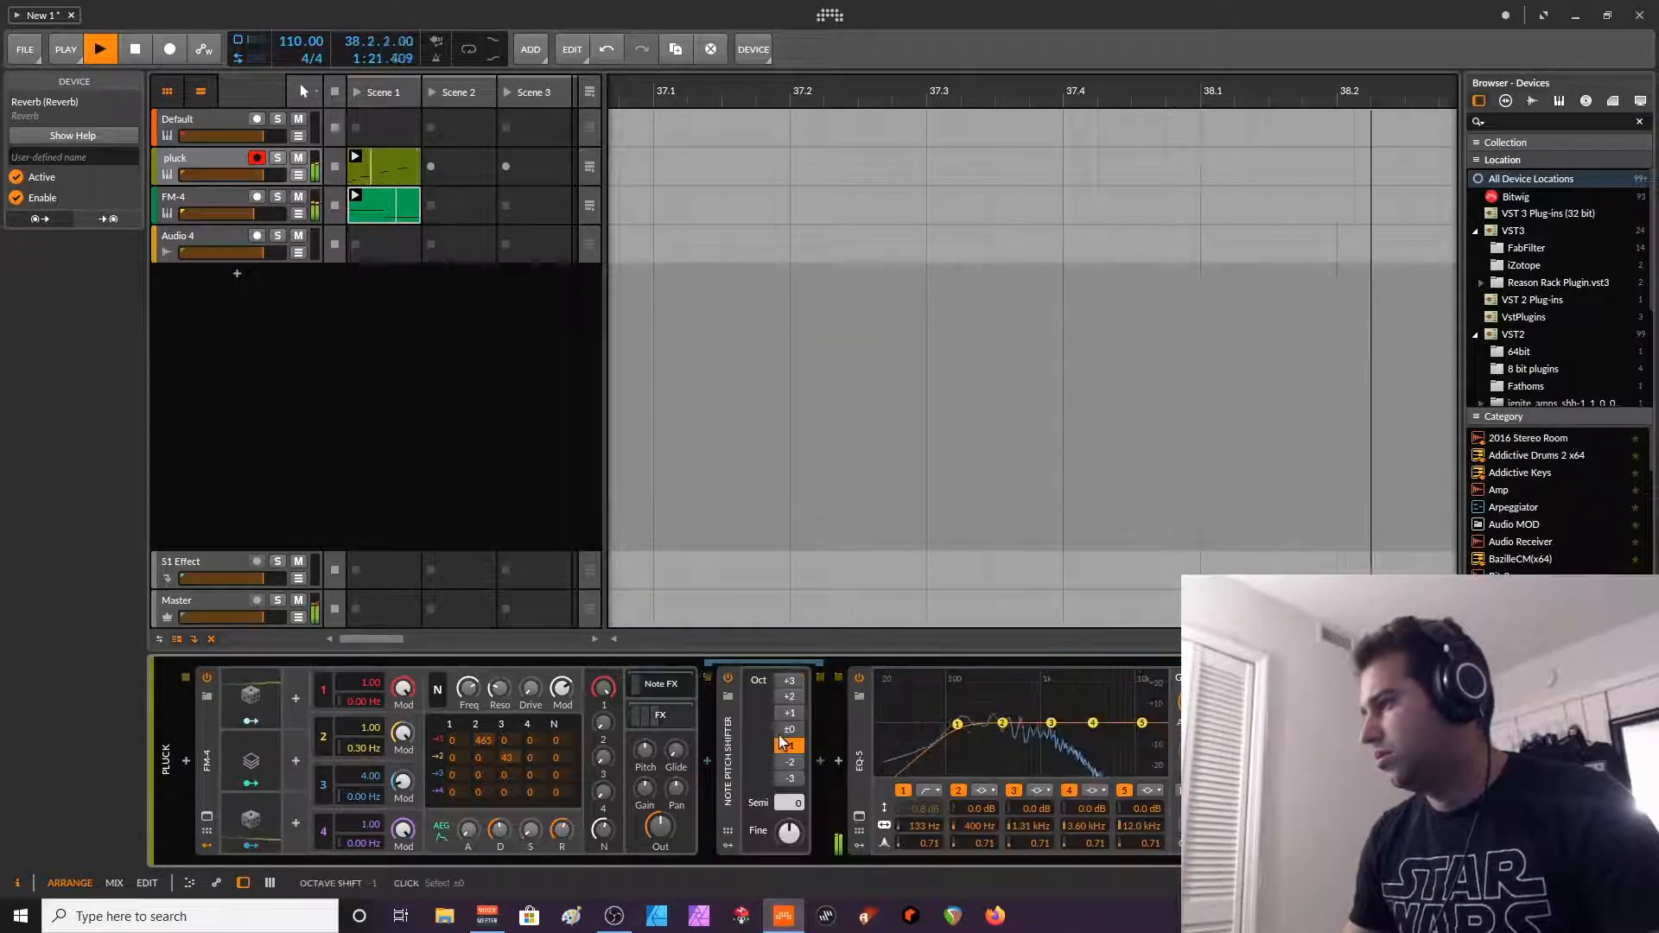
left_click(194, 167)
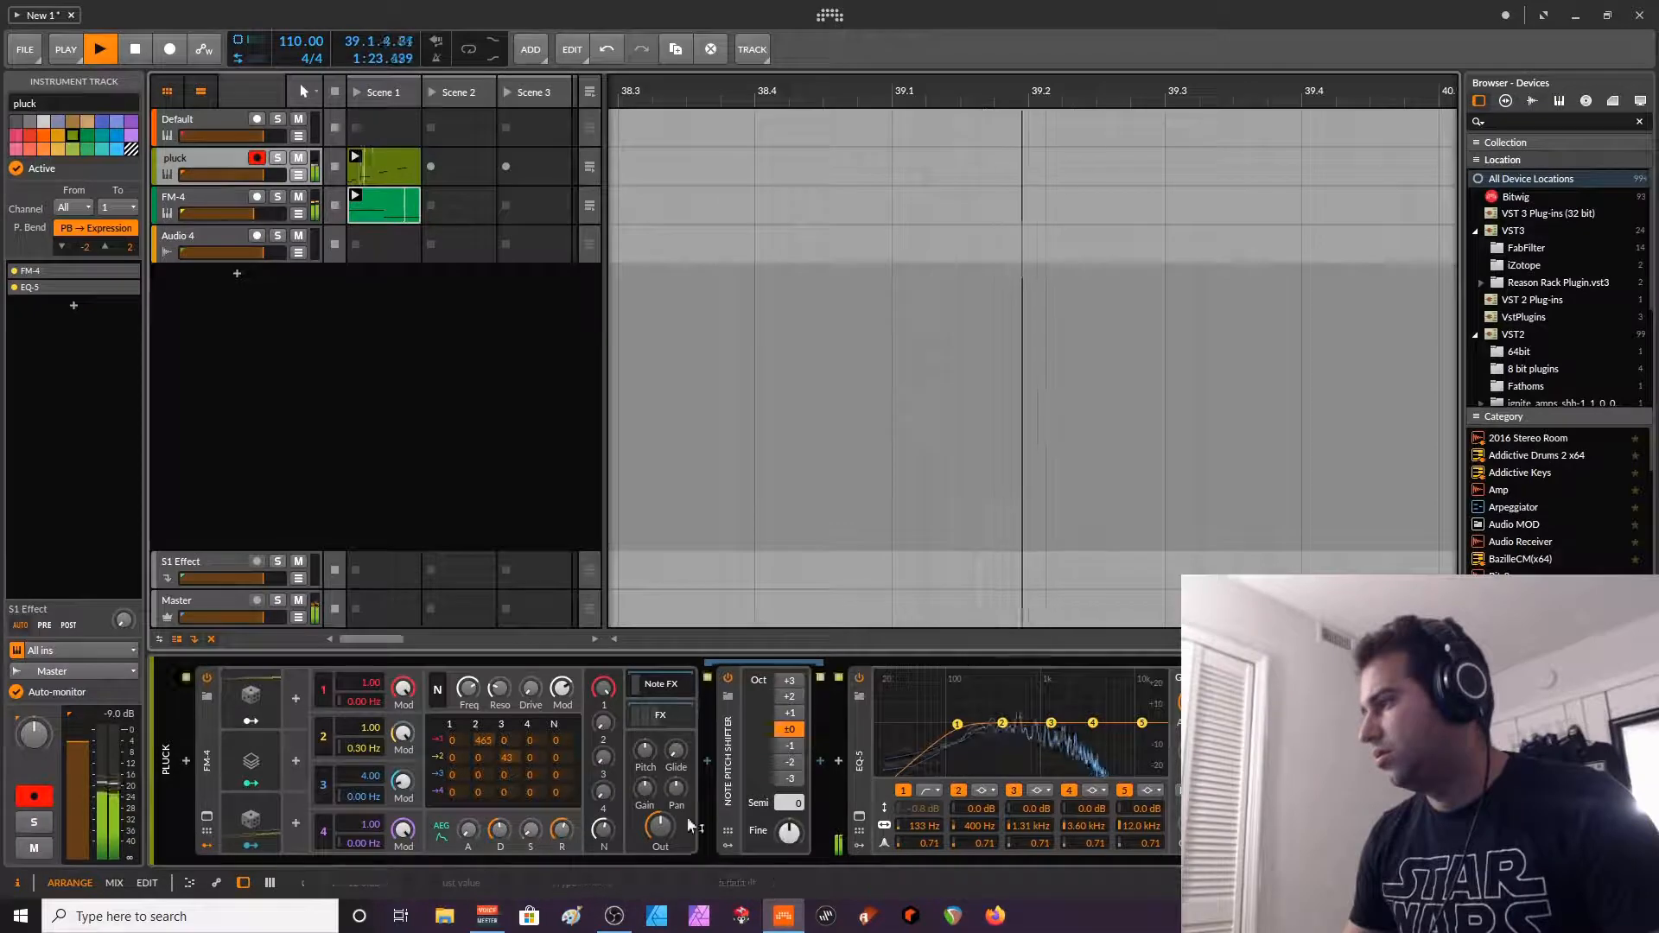
left_click_drag(662, 827, 661, 832)
left_click_drag(666, 837, 665, 841)
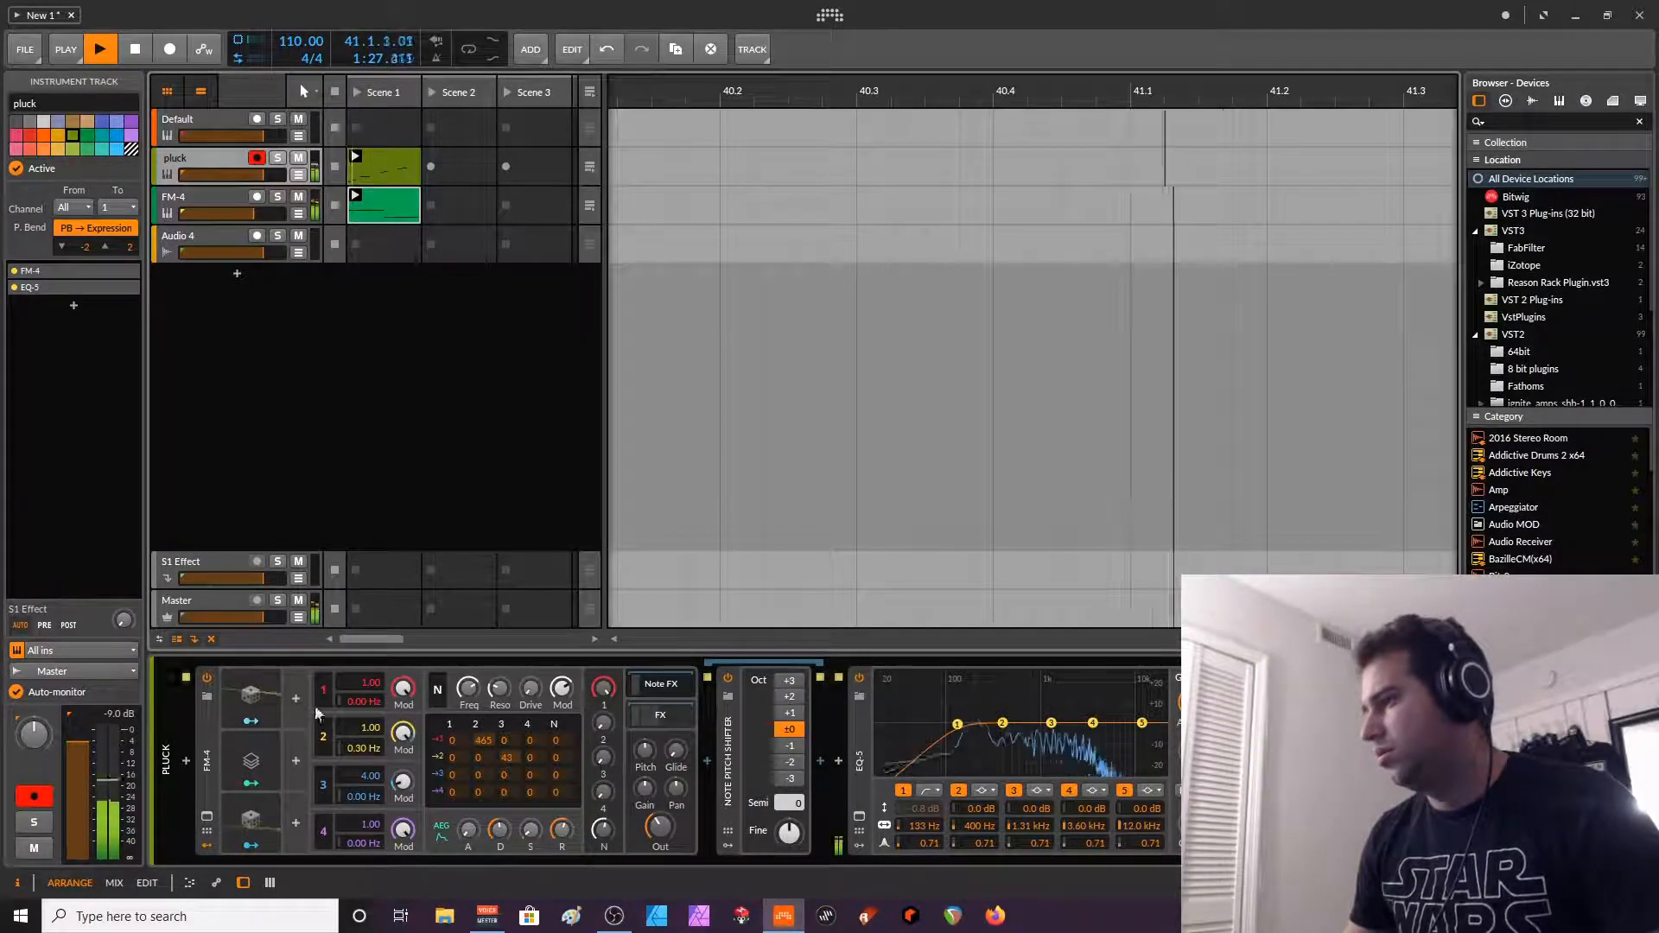
- Show the pluck's FX chain, stop playback, and examine the device settings of the FM-4 track's synth
left_click(657, 716)
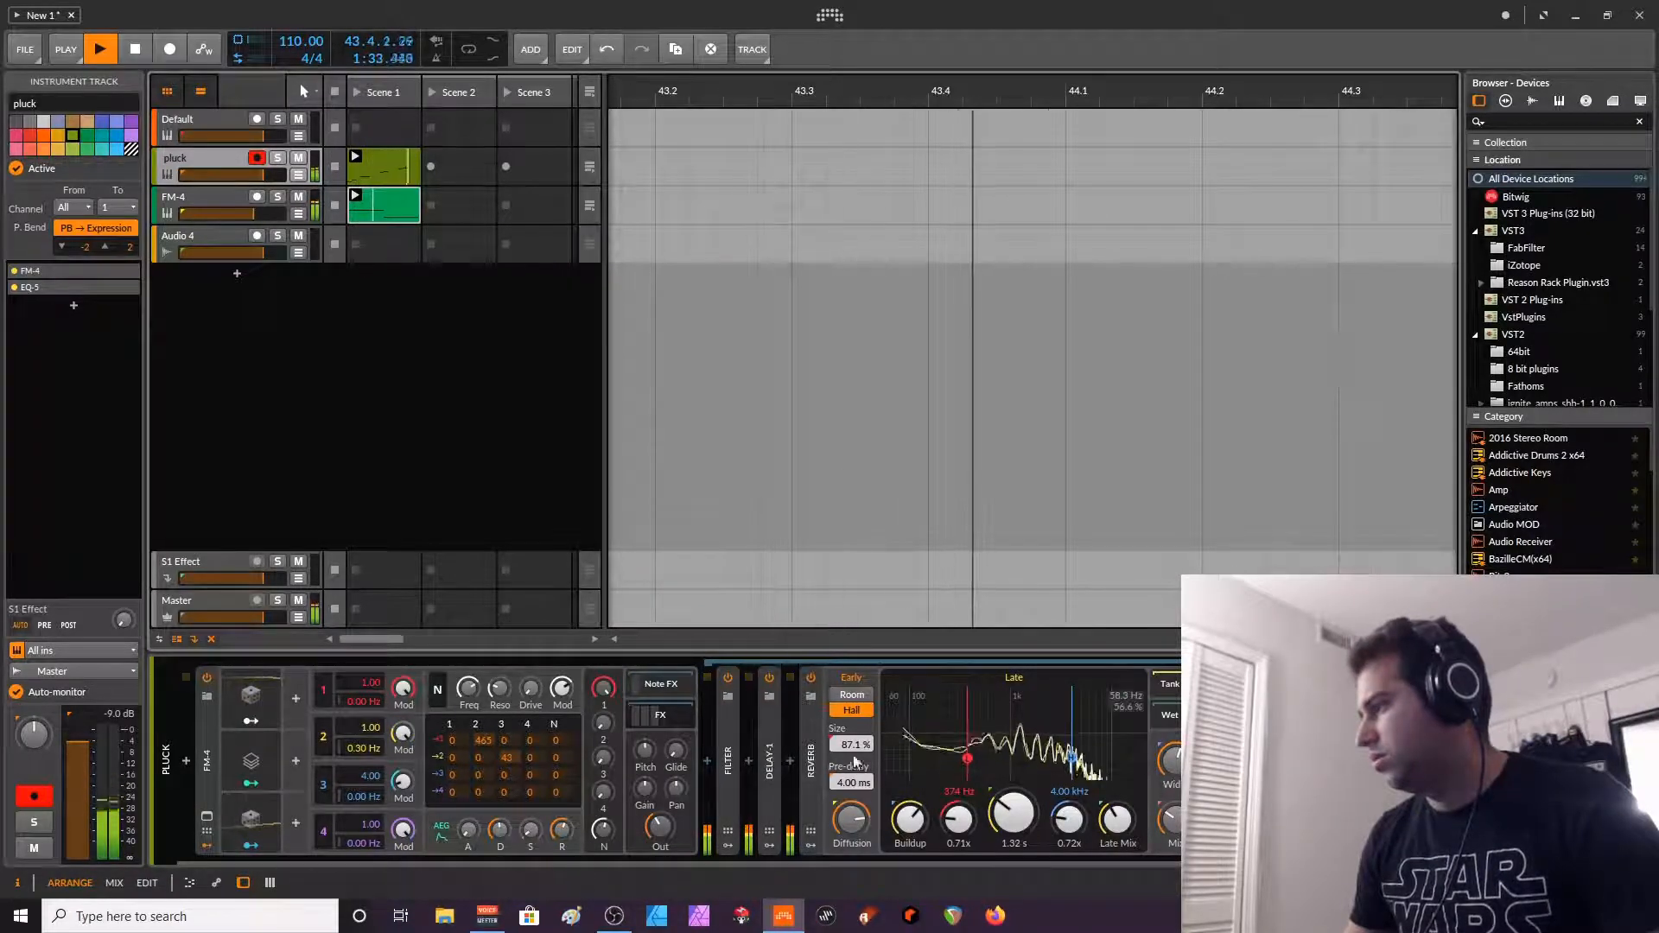
left_click(208, 202)
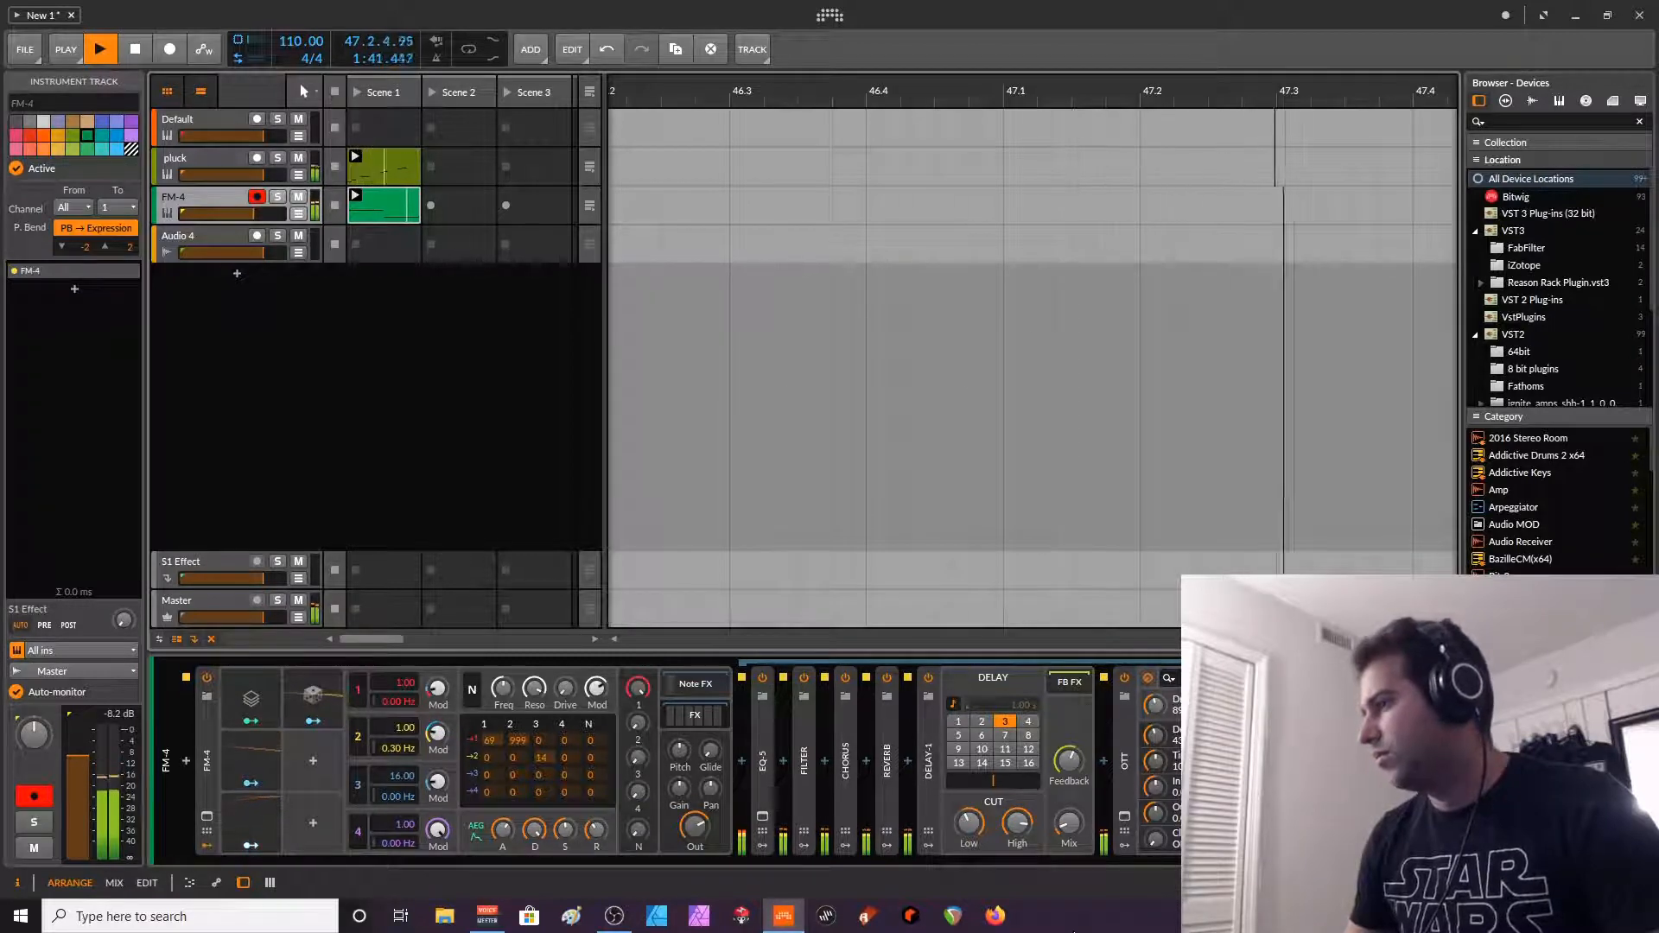
key("space")
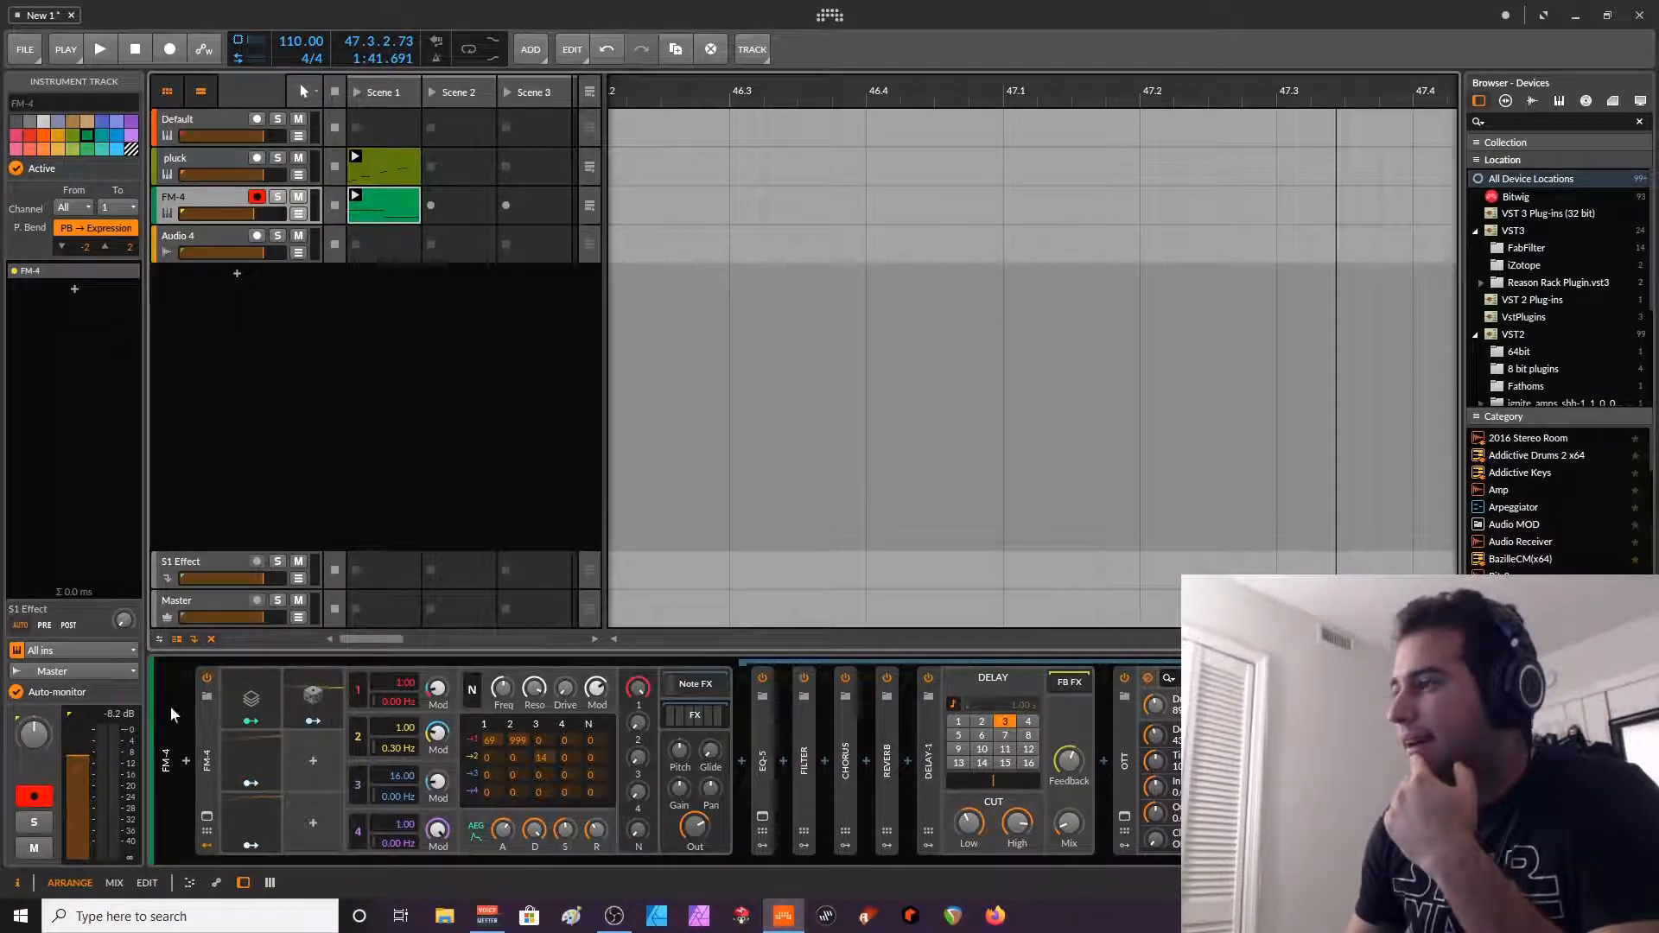
left_click(204, 729)
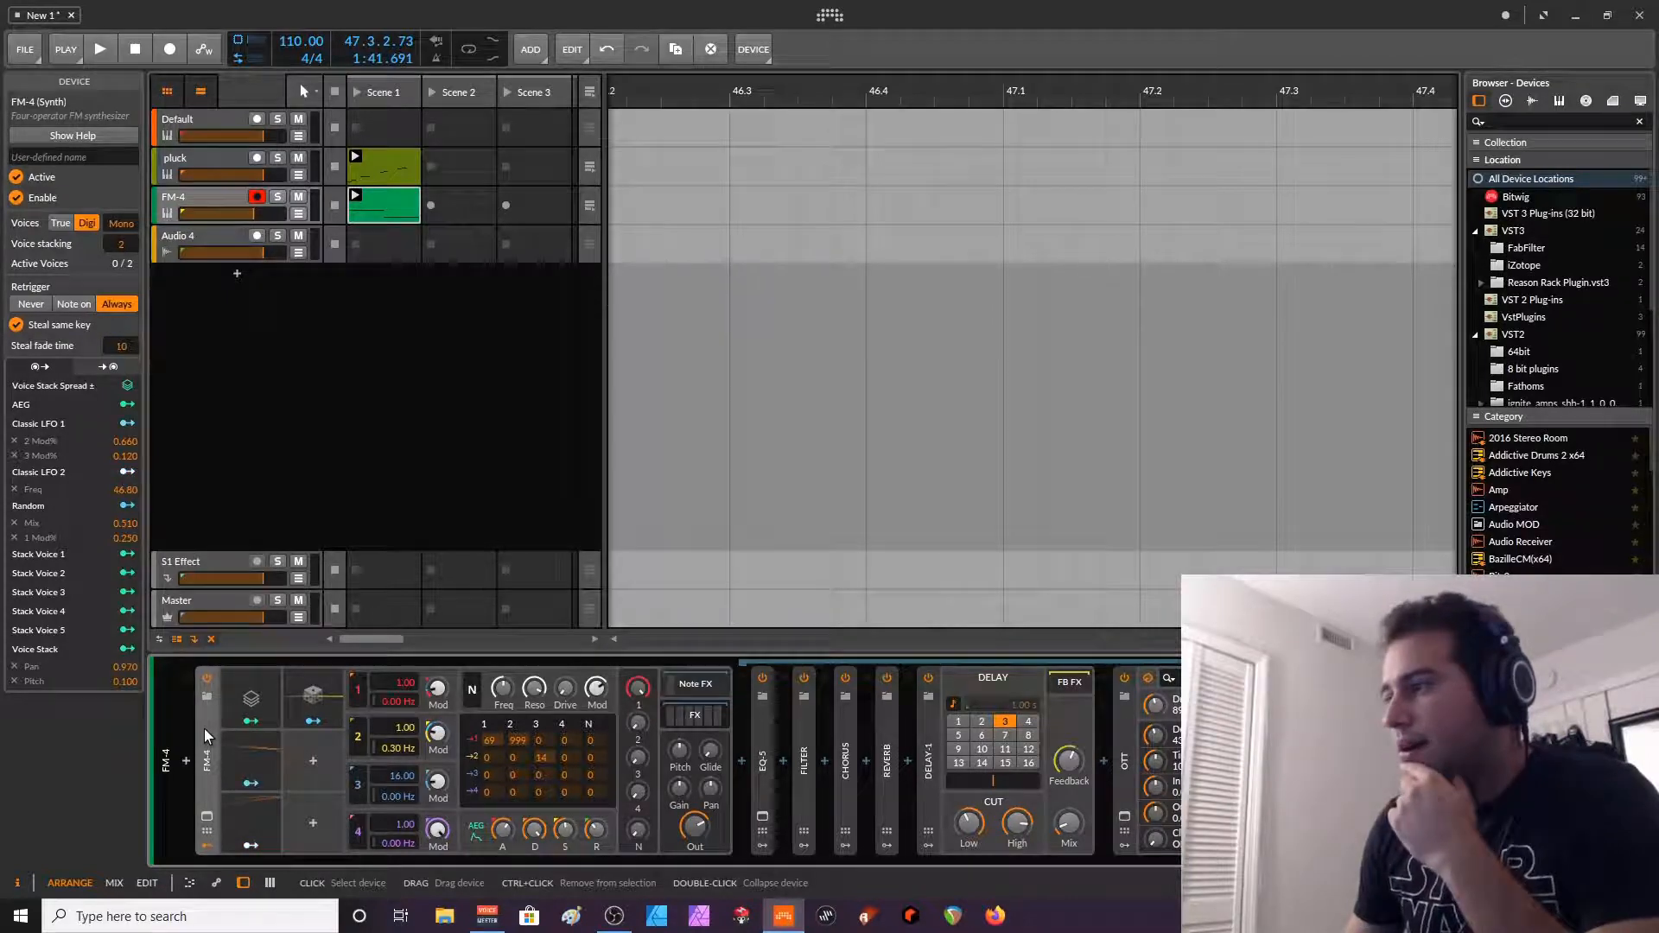
left_click(180, 163)
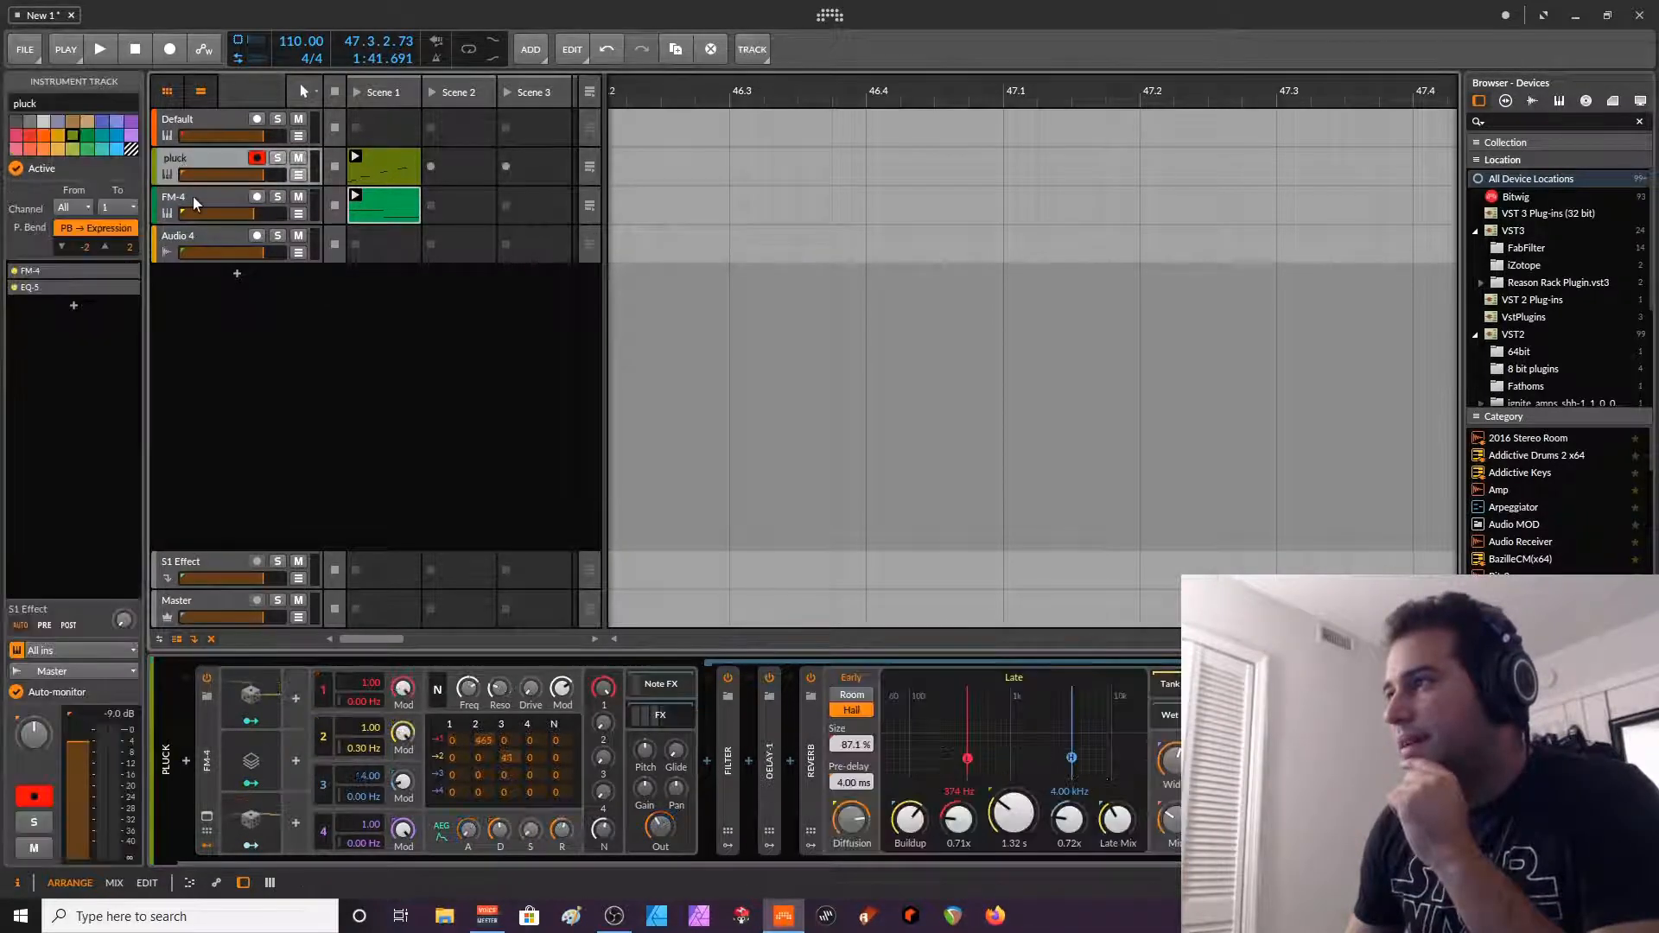
- Rename the FM-4 track as bass
left_click(193, 195)
double_click(193, 195)
type("bass")
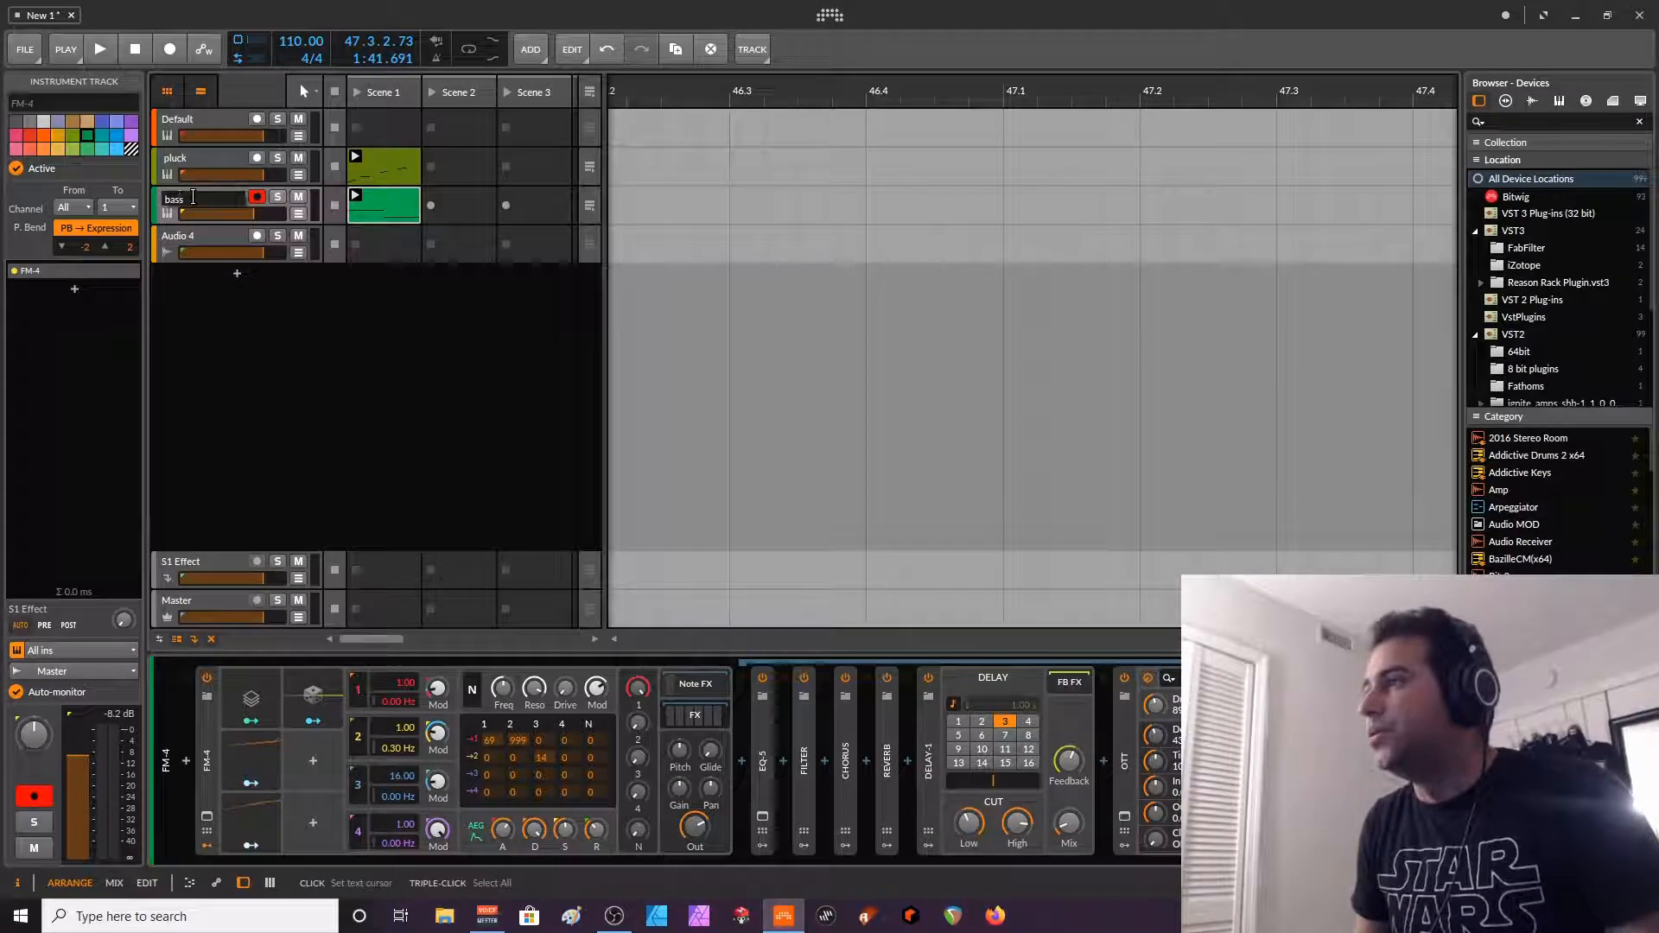
key("Return")
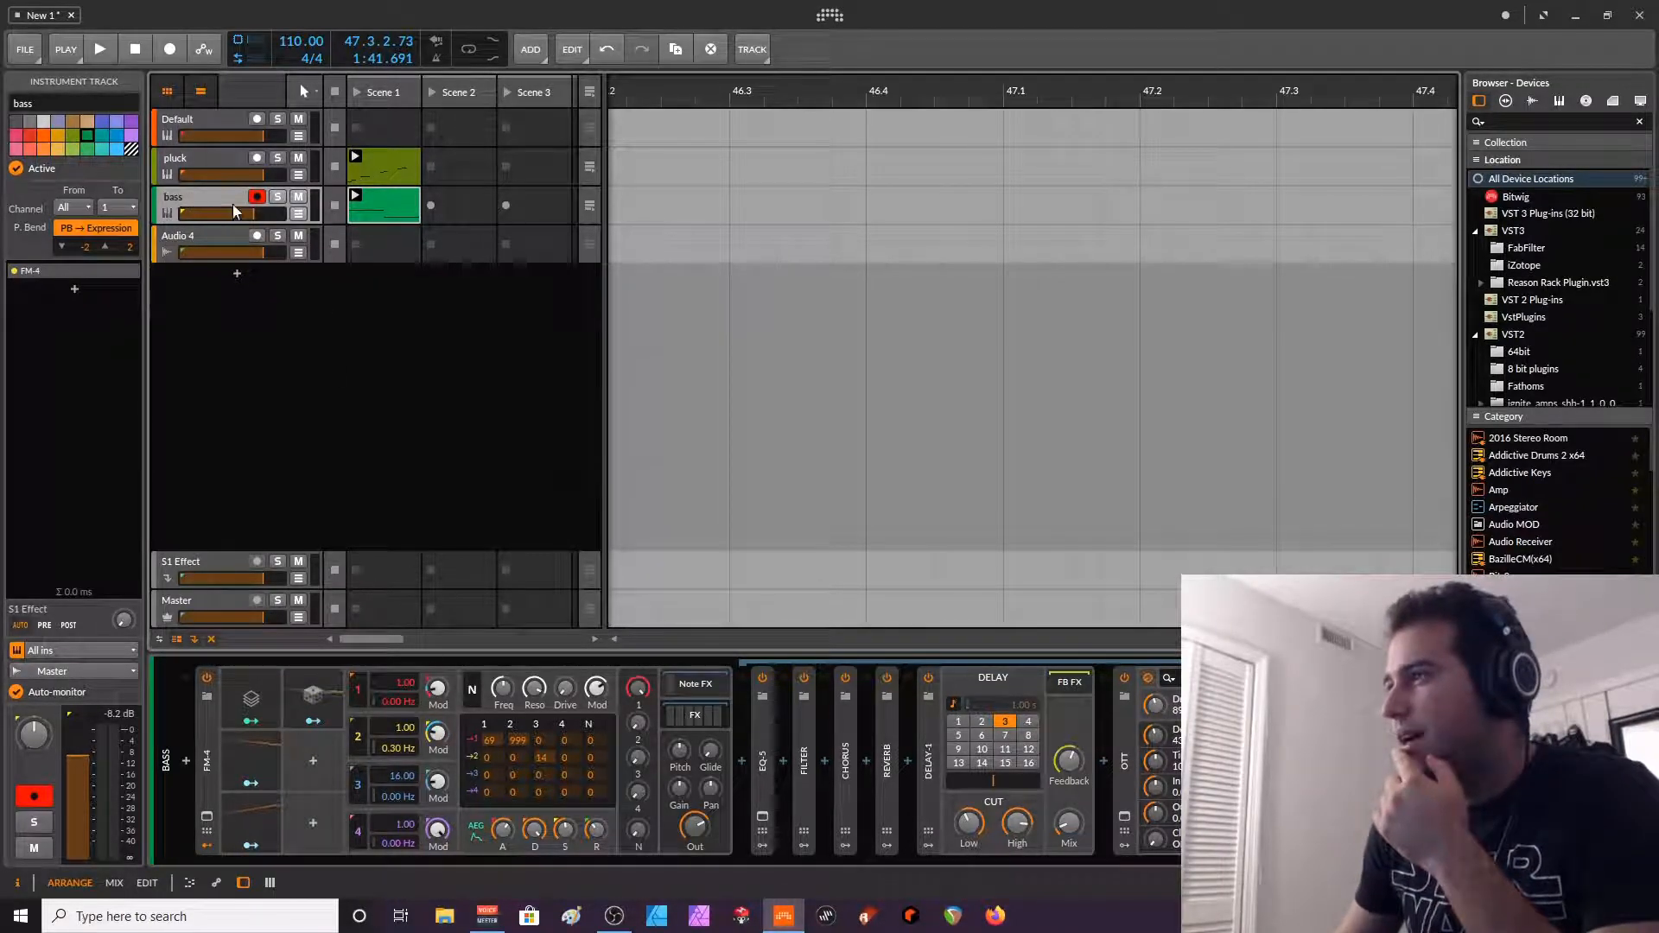
- Compare the pluck and bass tracks' device chains, and review the pluck's nested effects and EQ-5
left_click(201, 155)
left_click(203, 204)
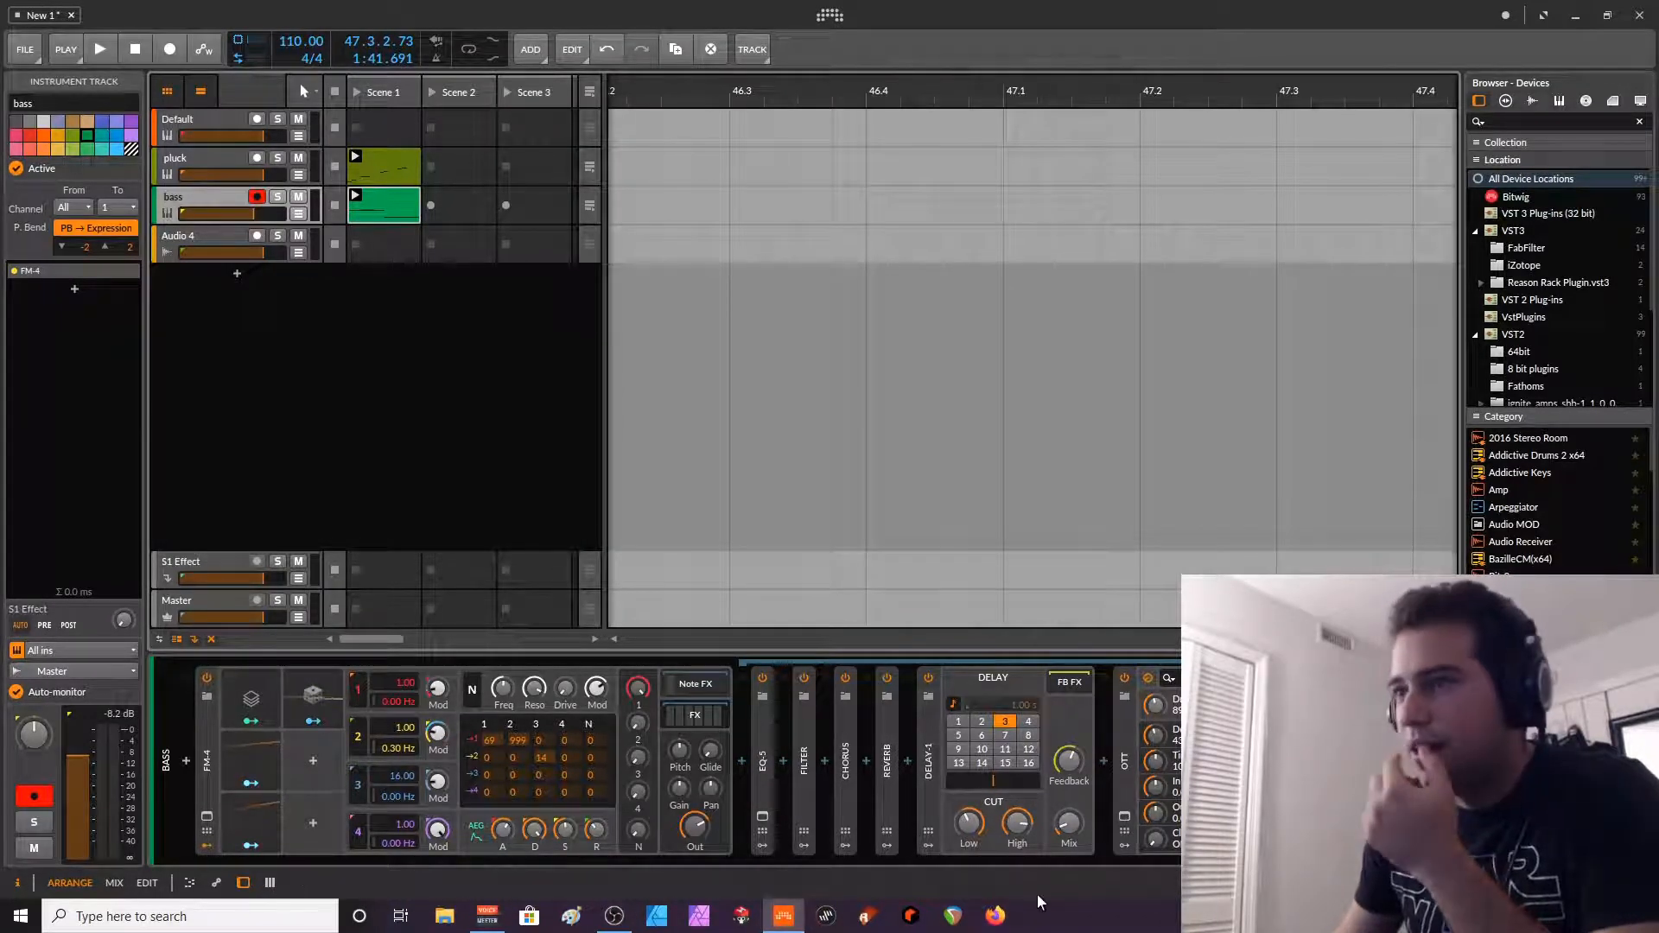
key("Up")
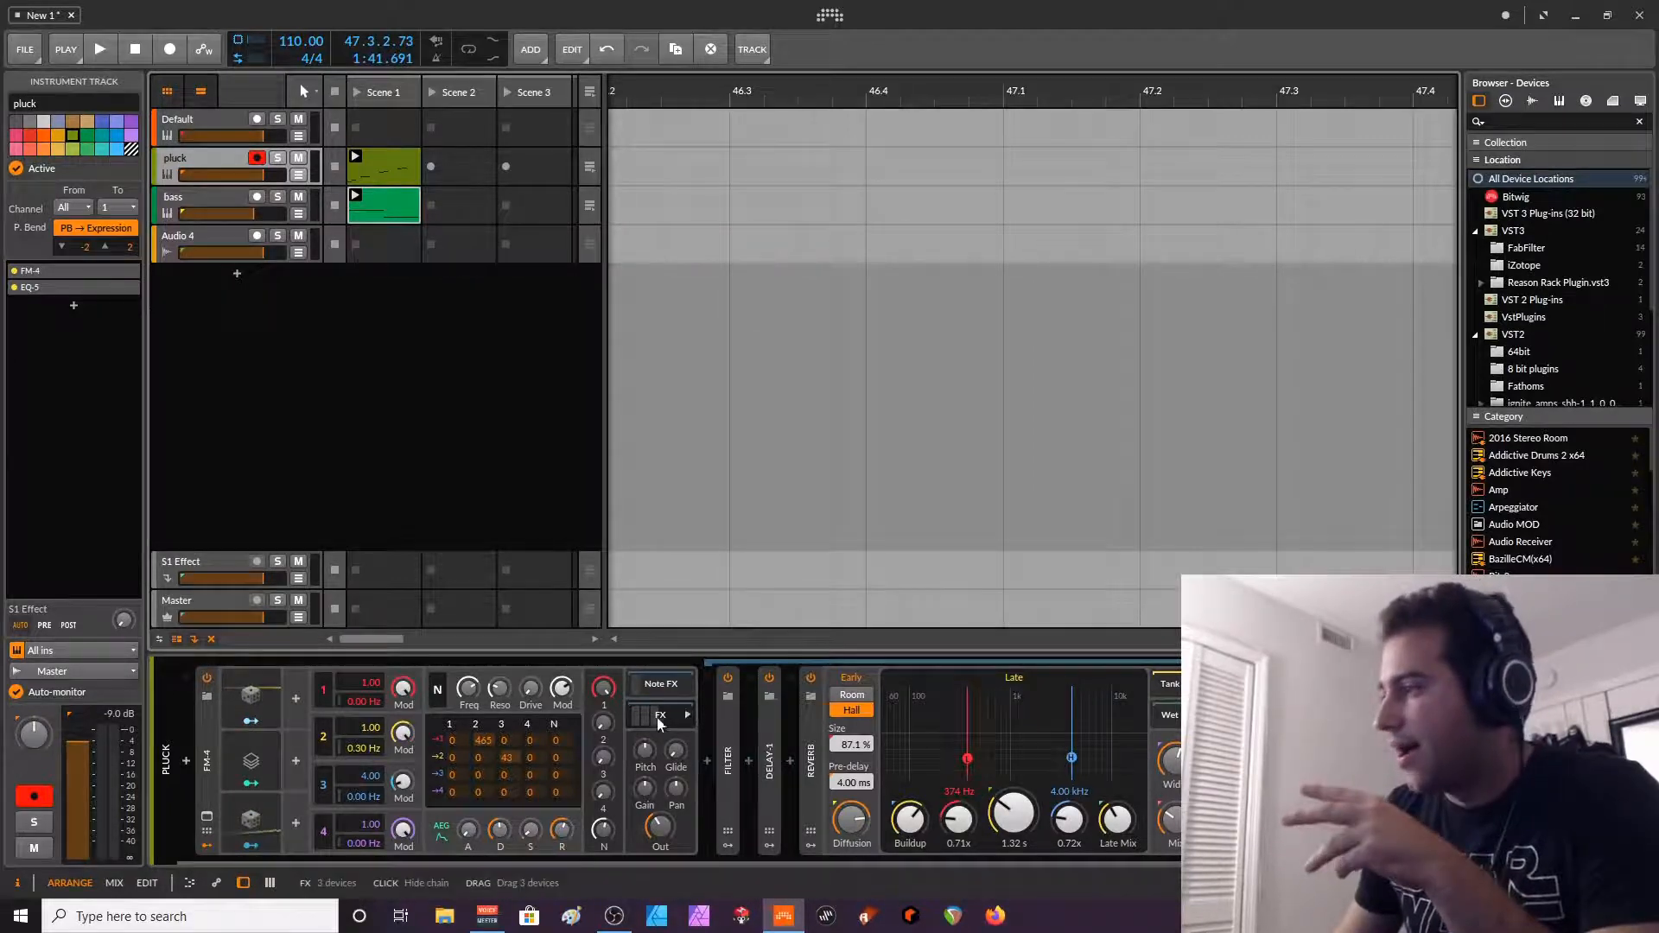
left_click(812, 756)
left_click(663, 686)
left_click(664, 685)
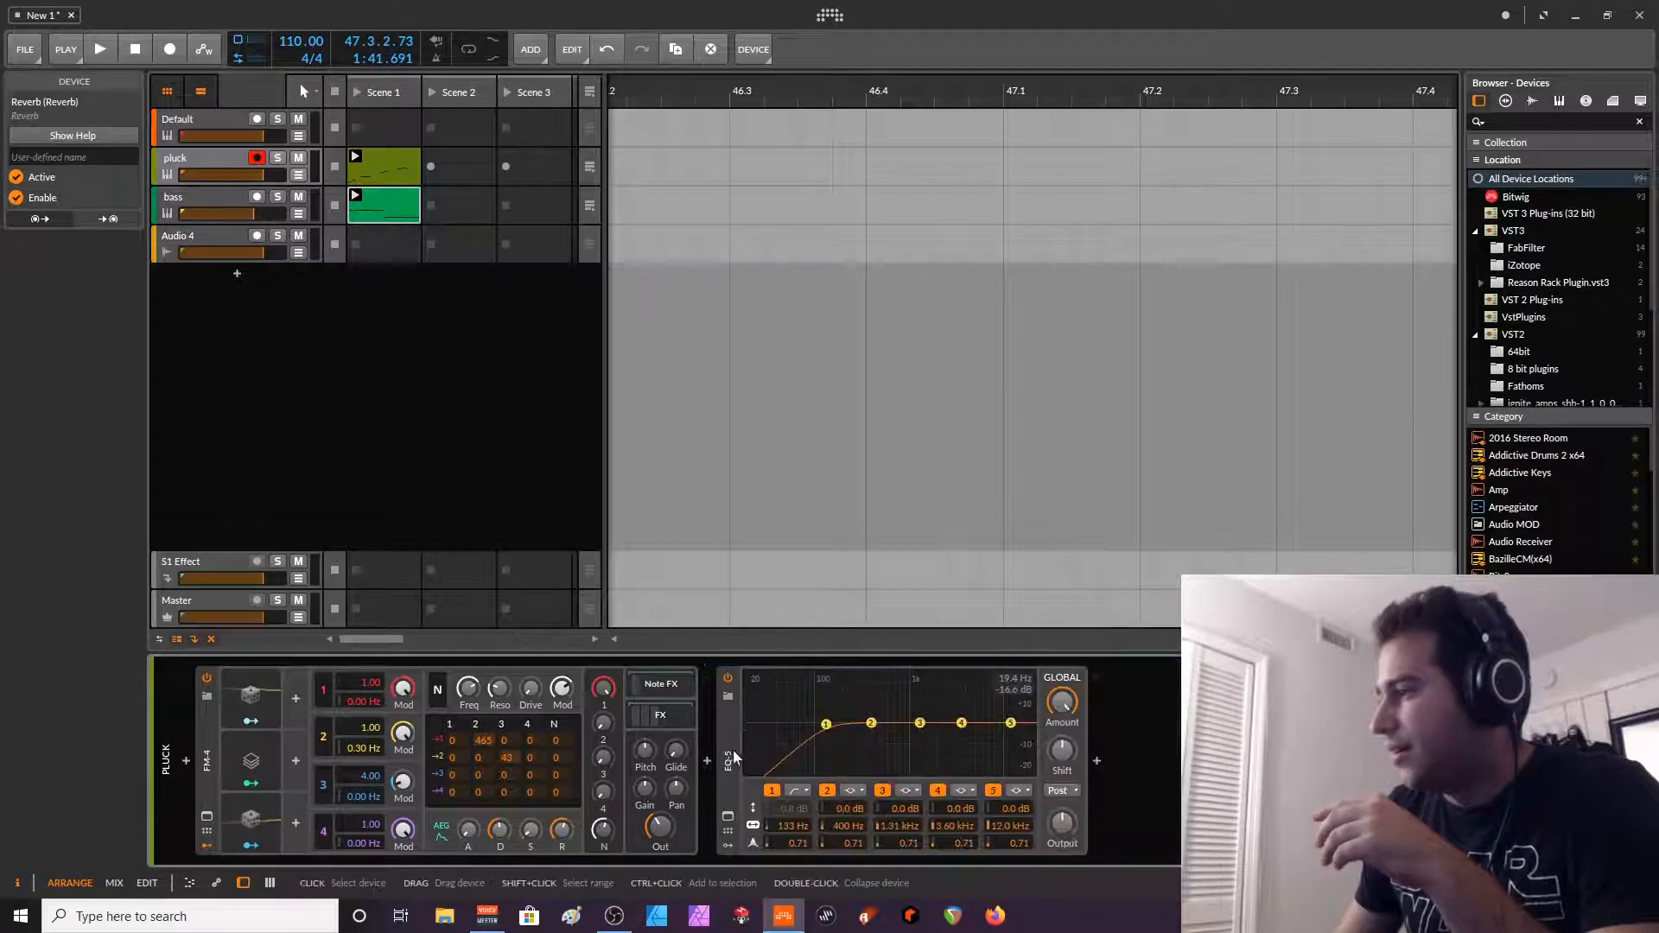
left_click(662, 688)
left_click(664, 689)
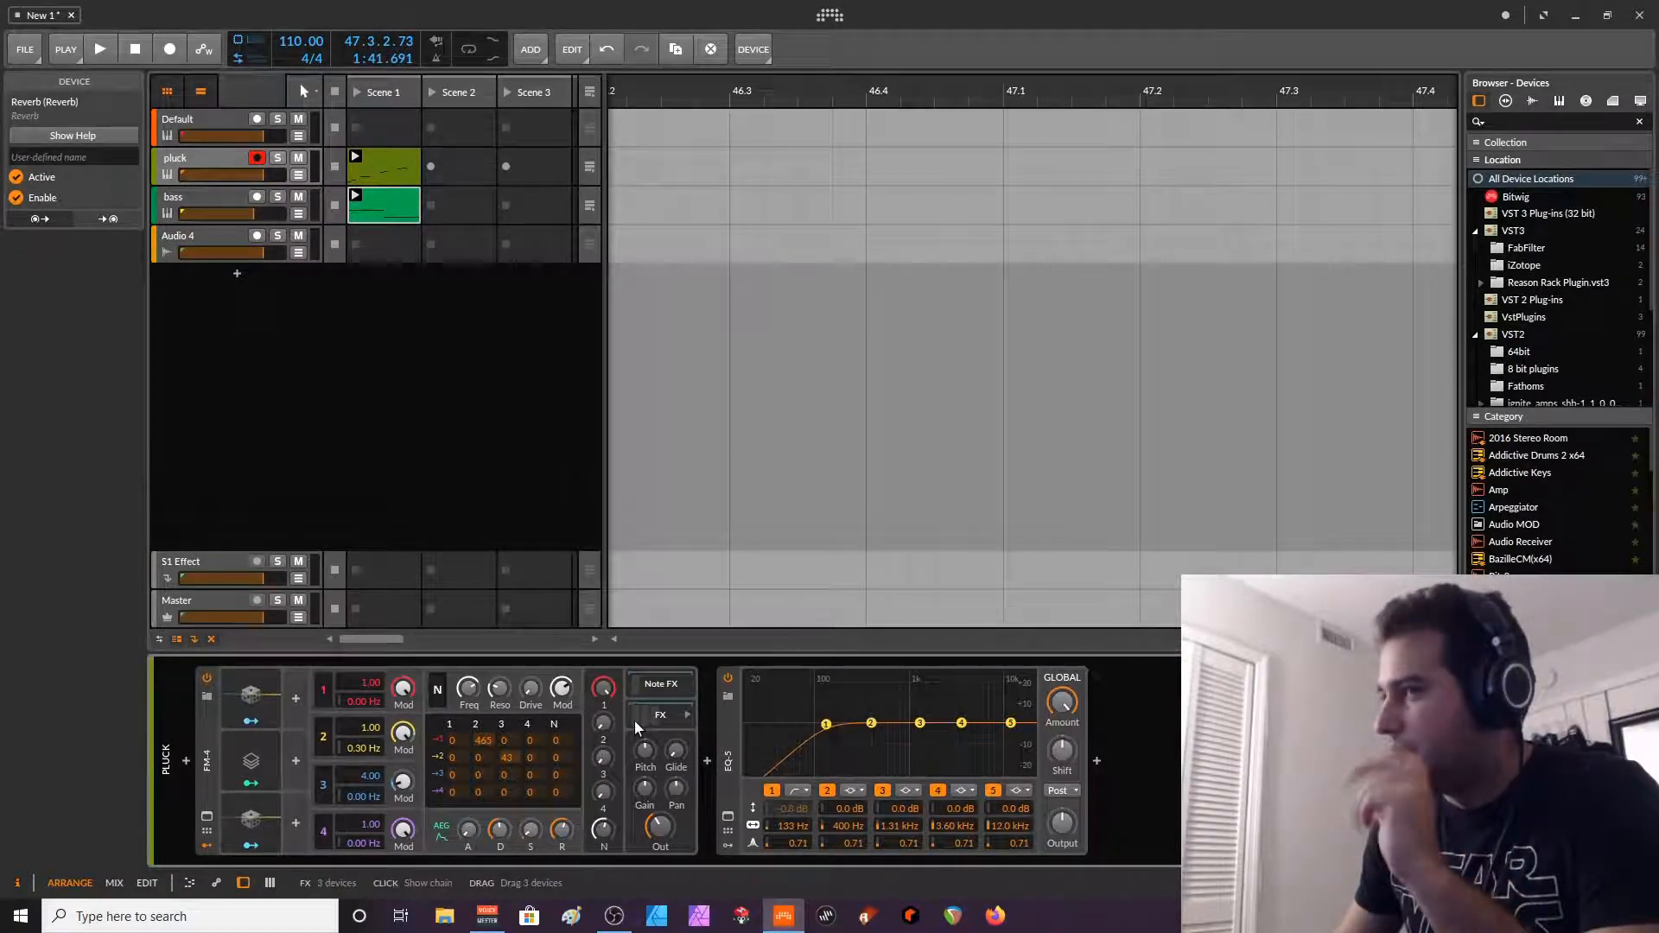